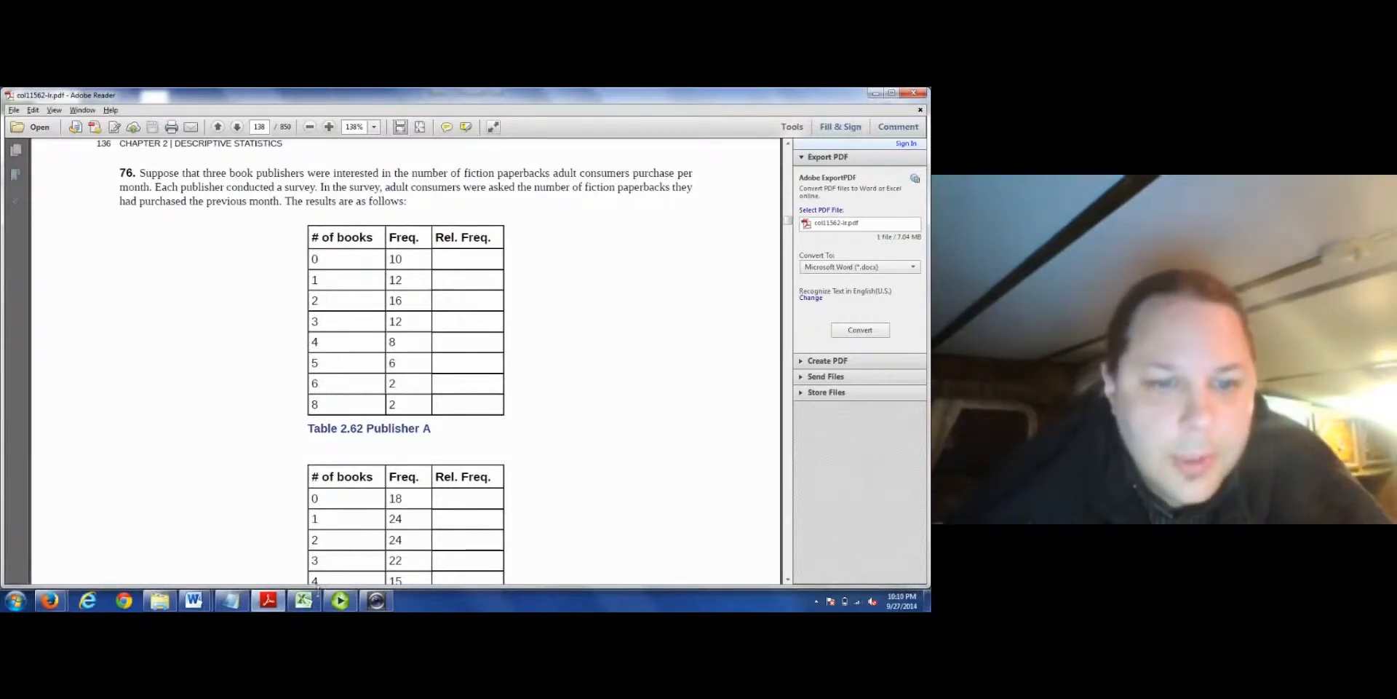
- Switch to the blank Excel workbook, check that the Data Analysis tool is available, and select cell A1
left_click(300, 603)
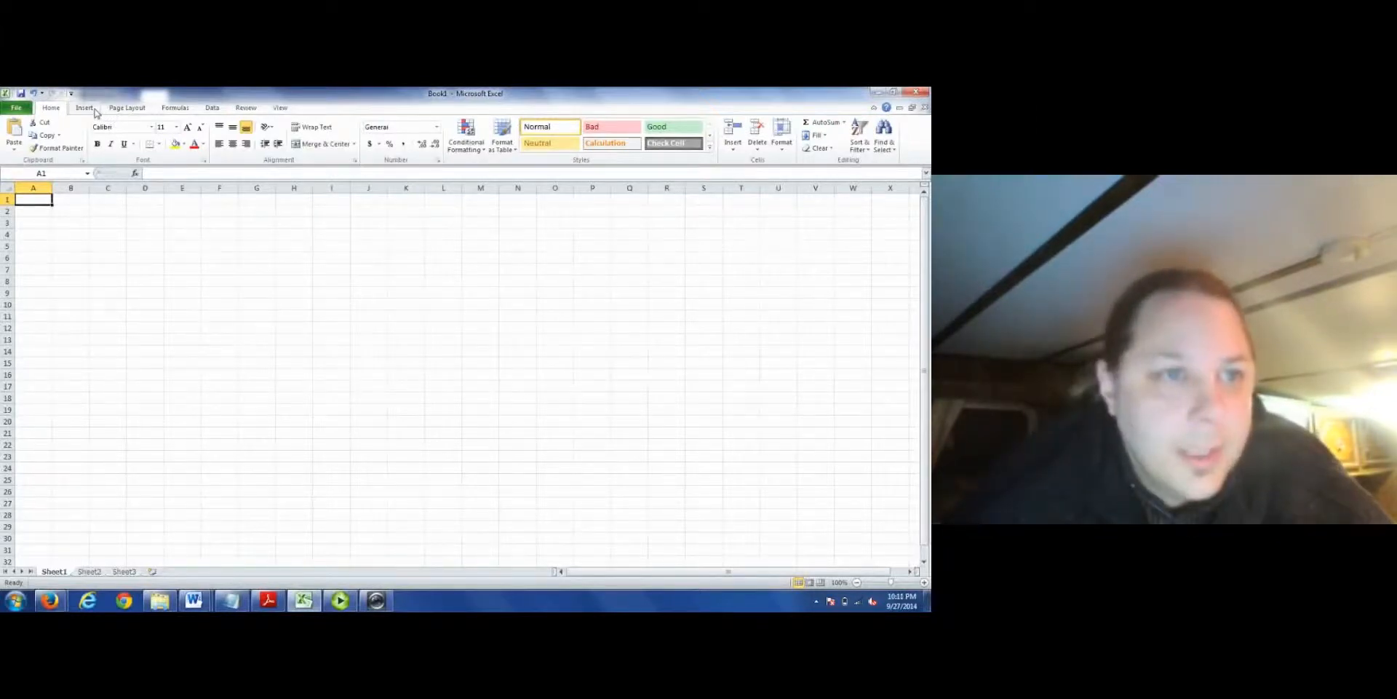
left_click(213, 109)
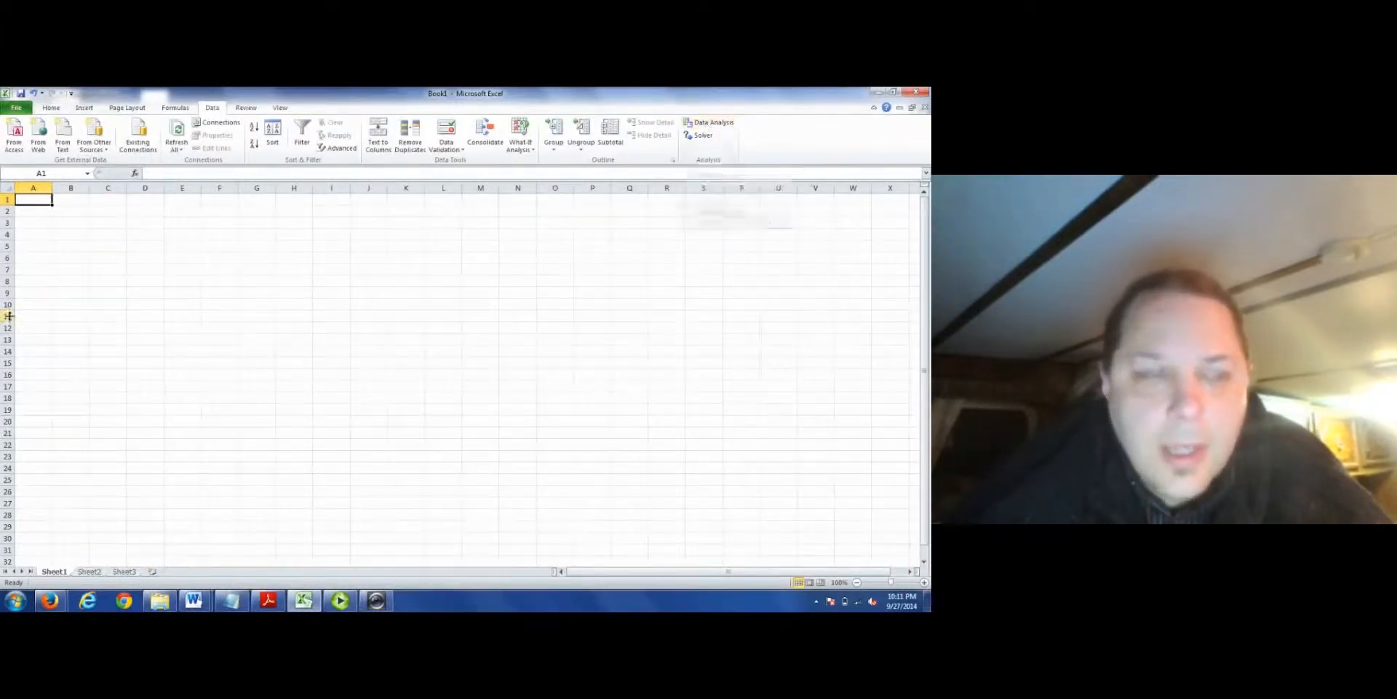
left_click(45, 269)
key("ctrl+Home")
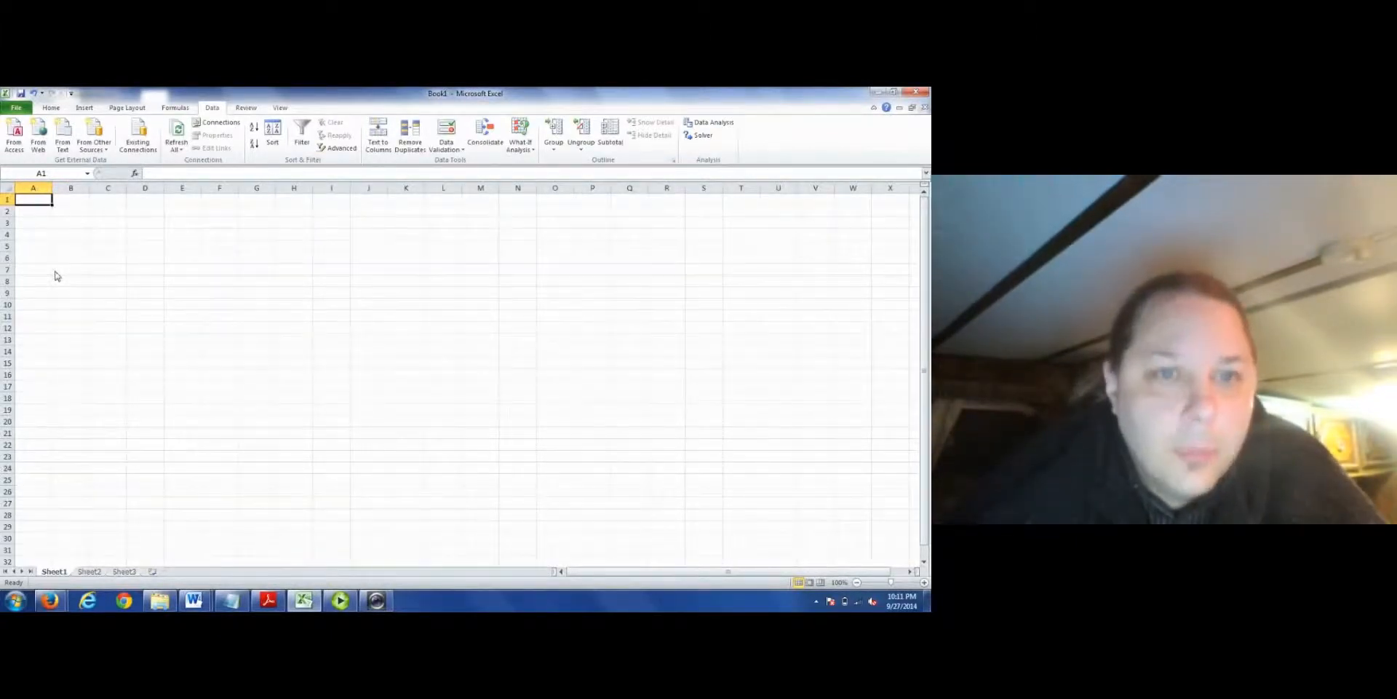
- Switch to the PDF textbook in Adobe Reader and read the introduction of exercise 76 about the three book publishers
key("alt+Tab")
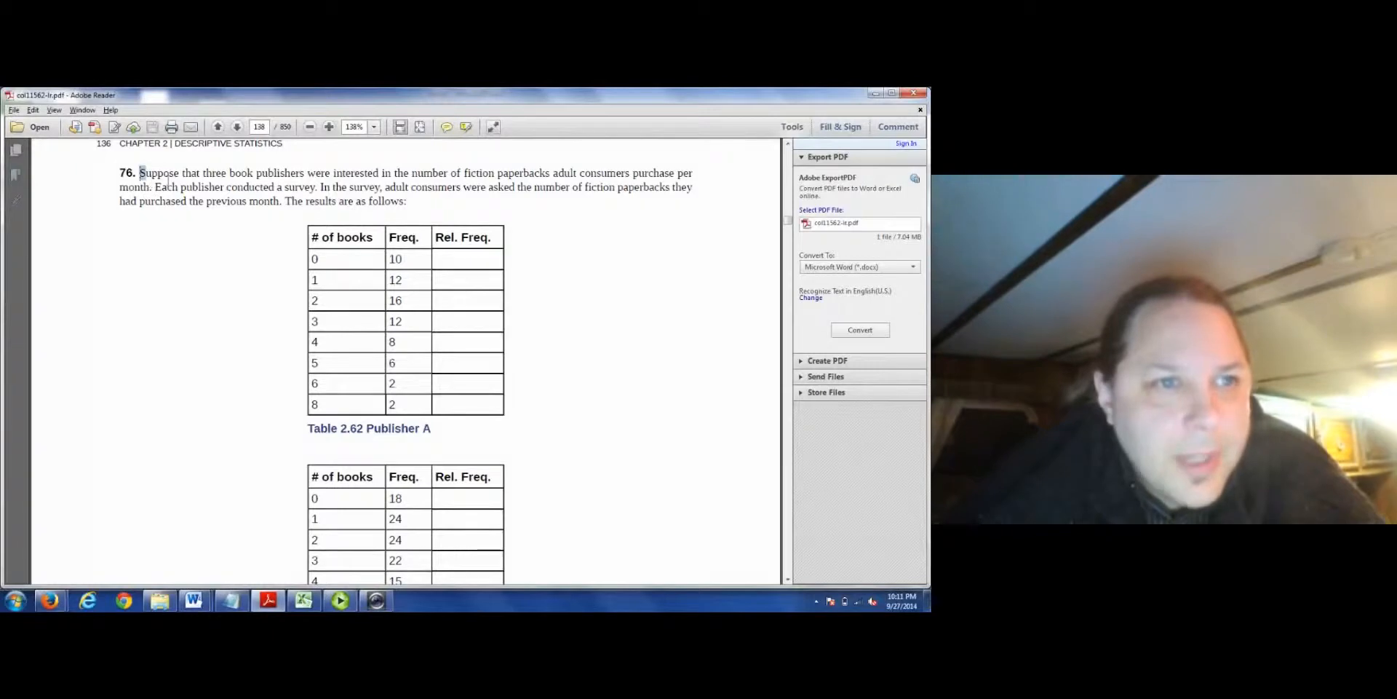
left_click_drag(140, 173, 314, 190)
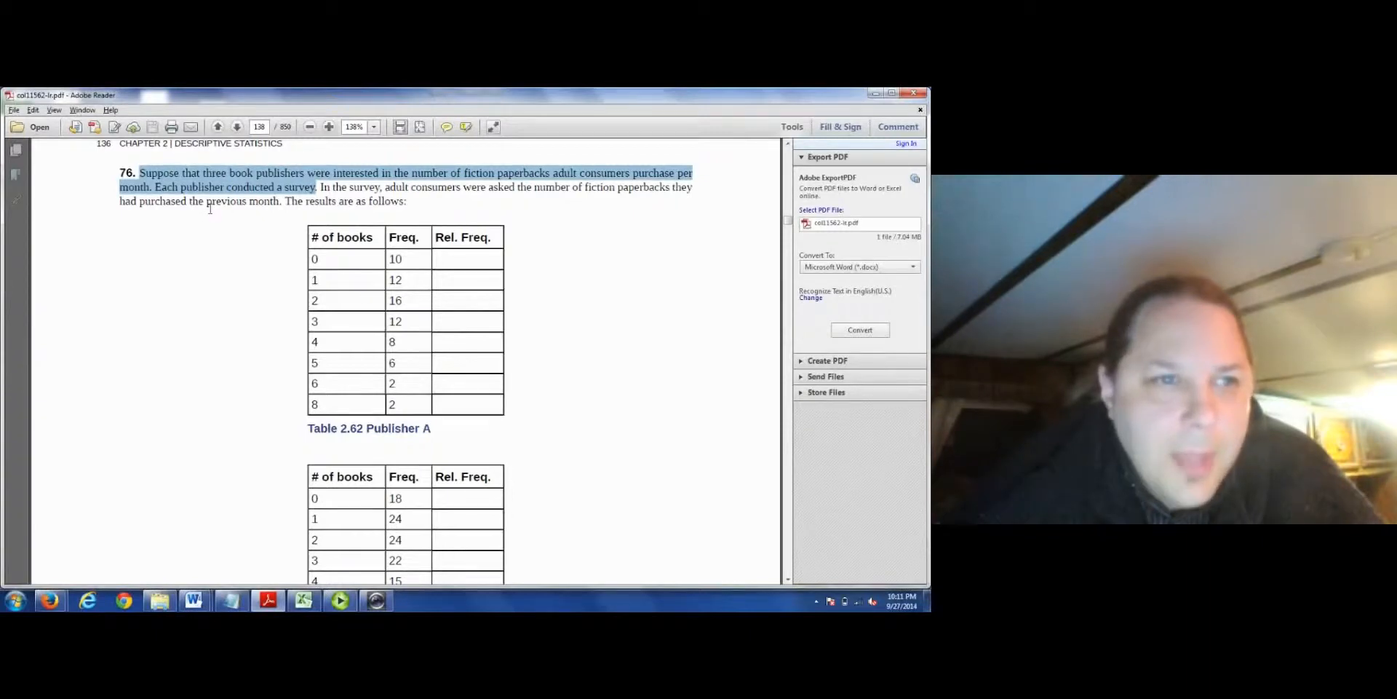
left_click_drag(410, 214, 321, 191)
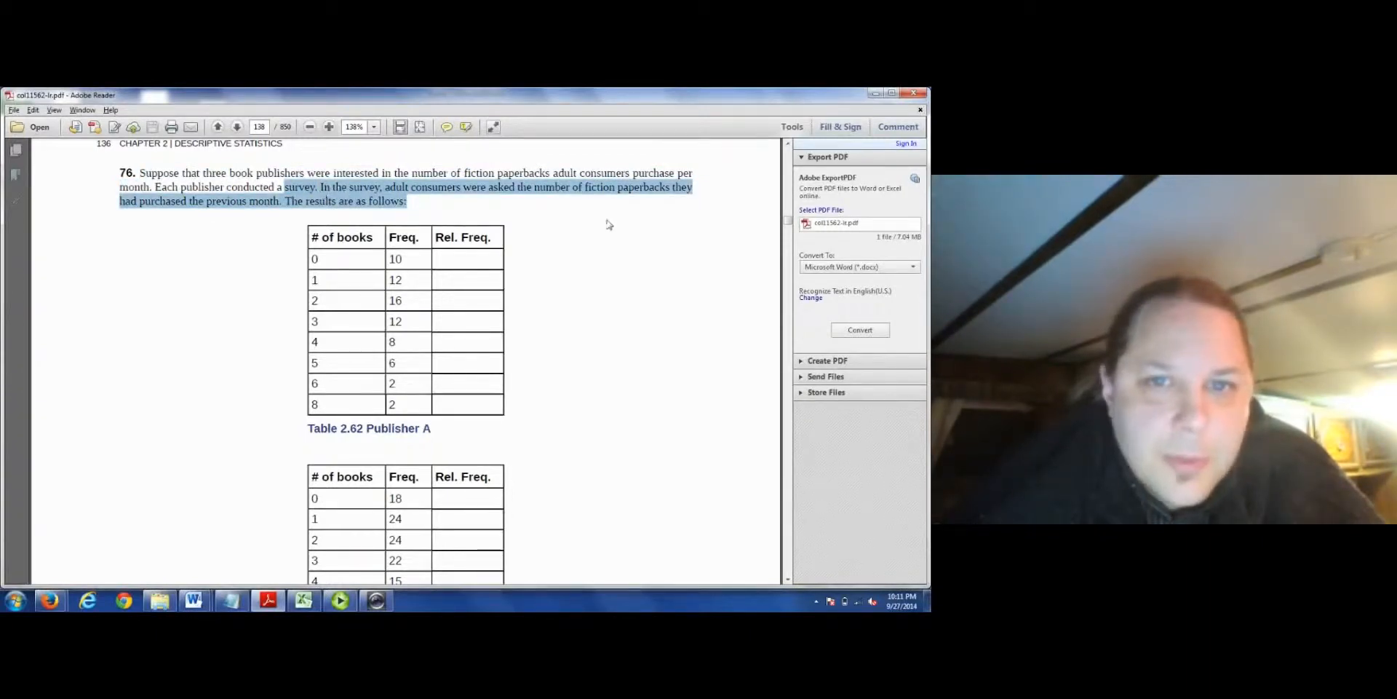
left_click(285, 197)
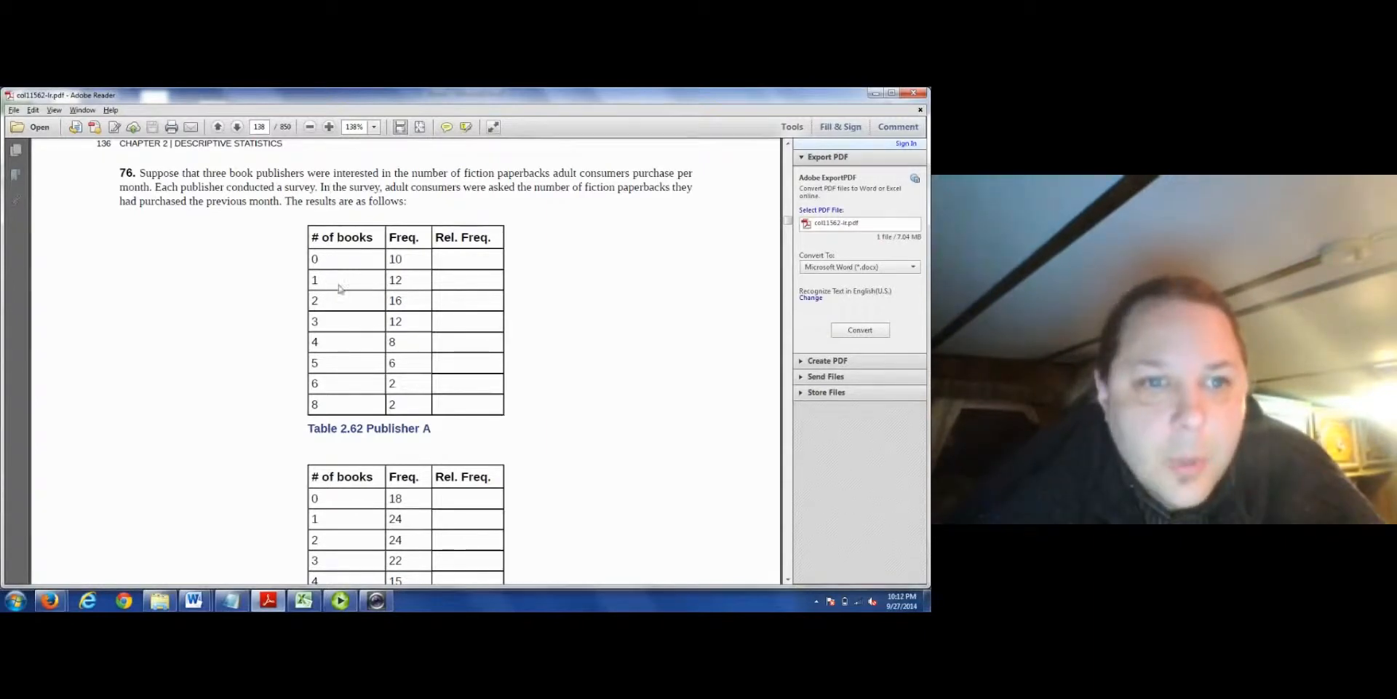
- Switch to the Excel workbook and enter the column header "Books" in cell A1
key("alt+Tab")
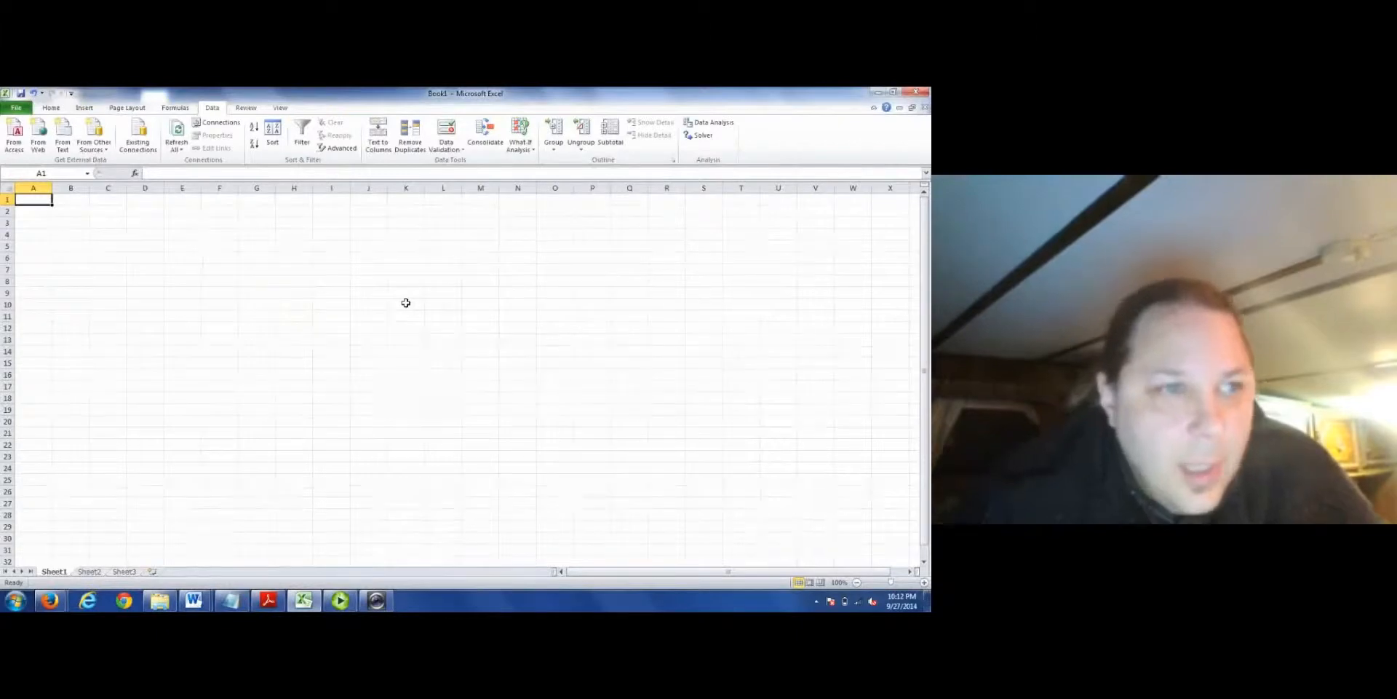
key("Right")
key("Left")
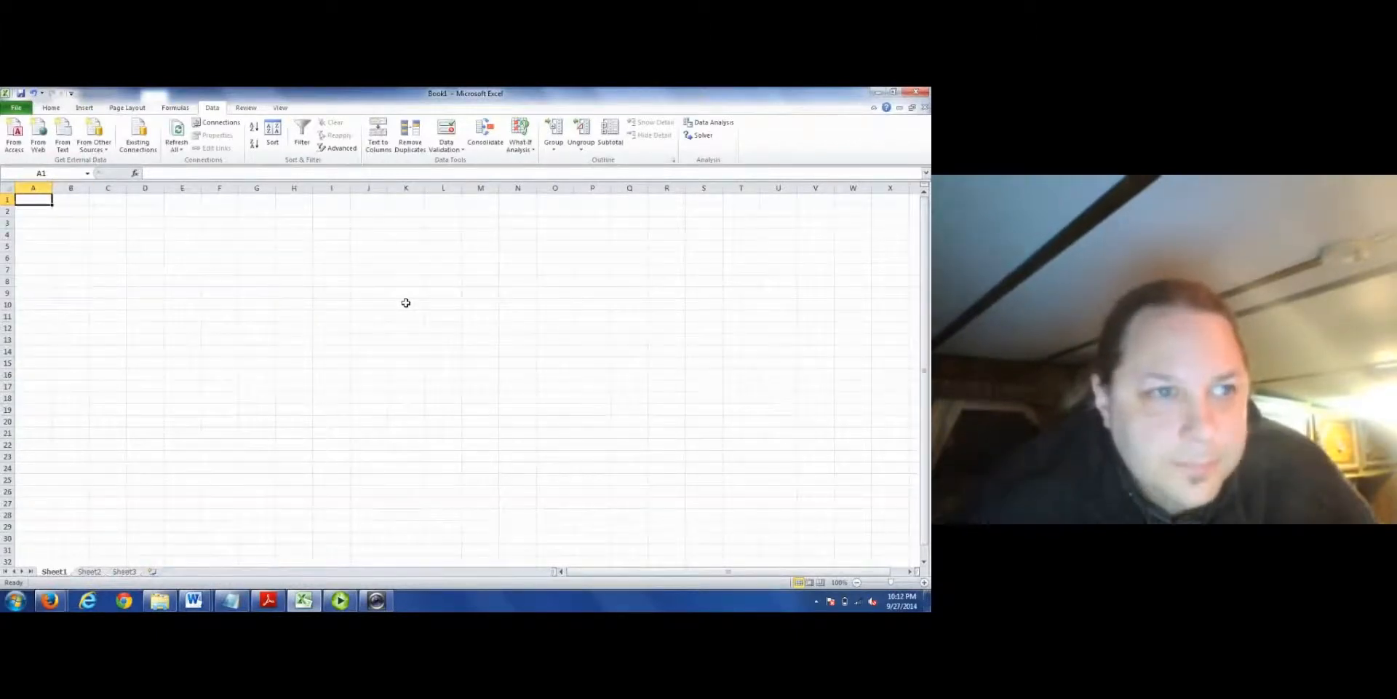
key("alt+Tab")
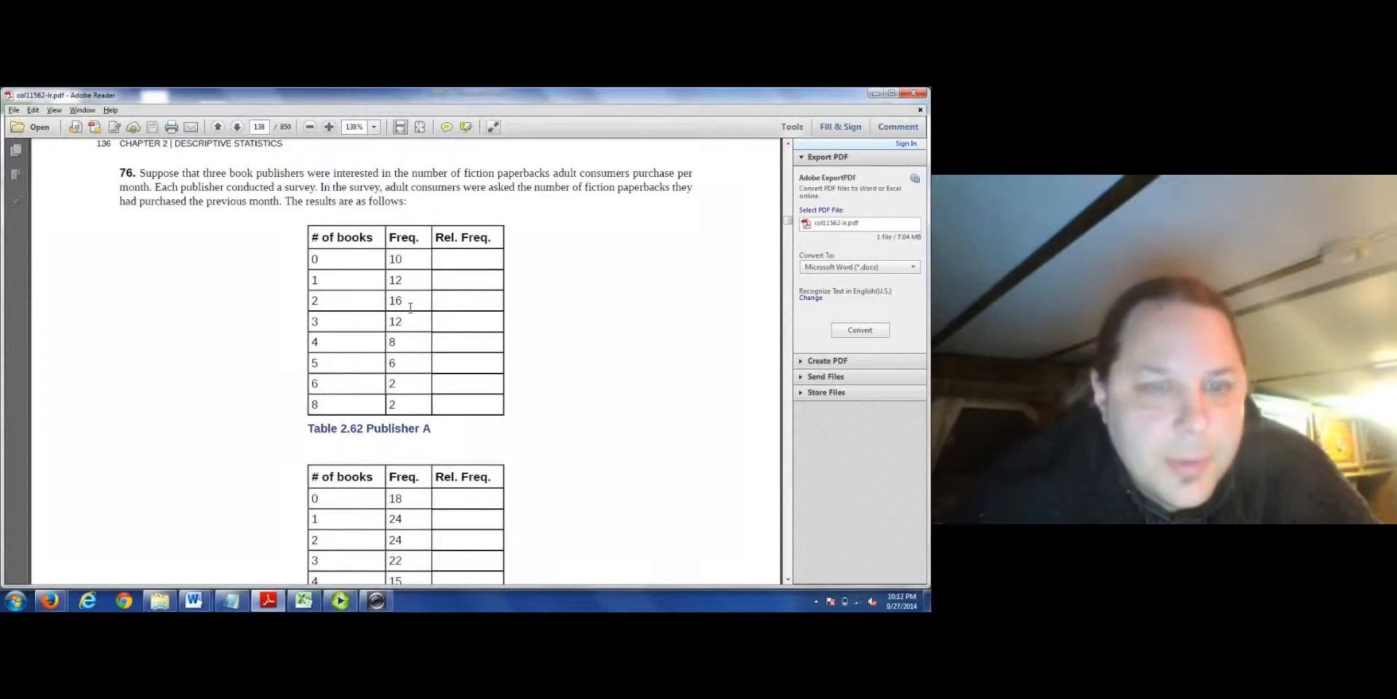
key("alt+Tab")
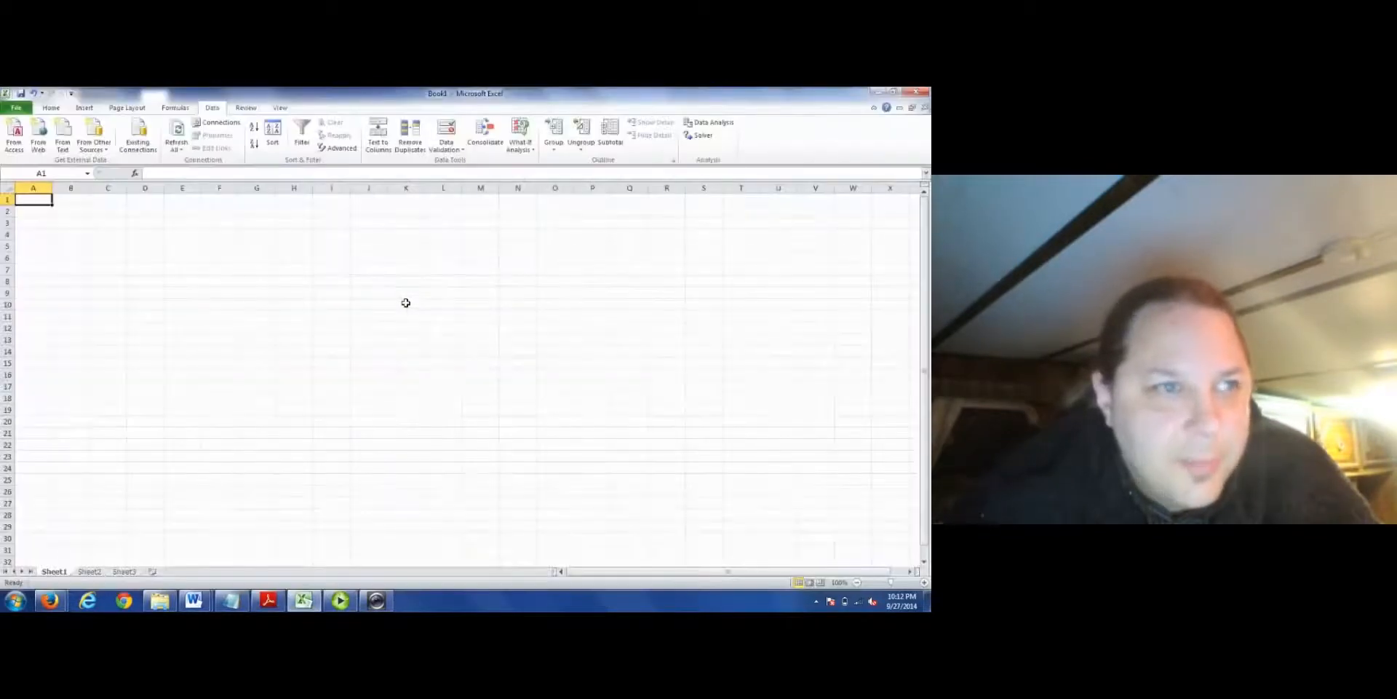
type("Books")
key("Return")
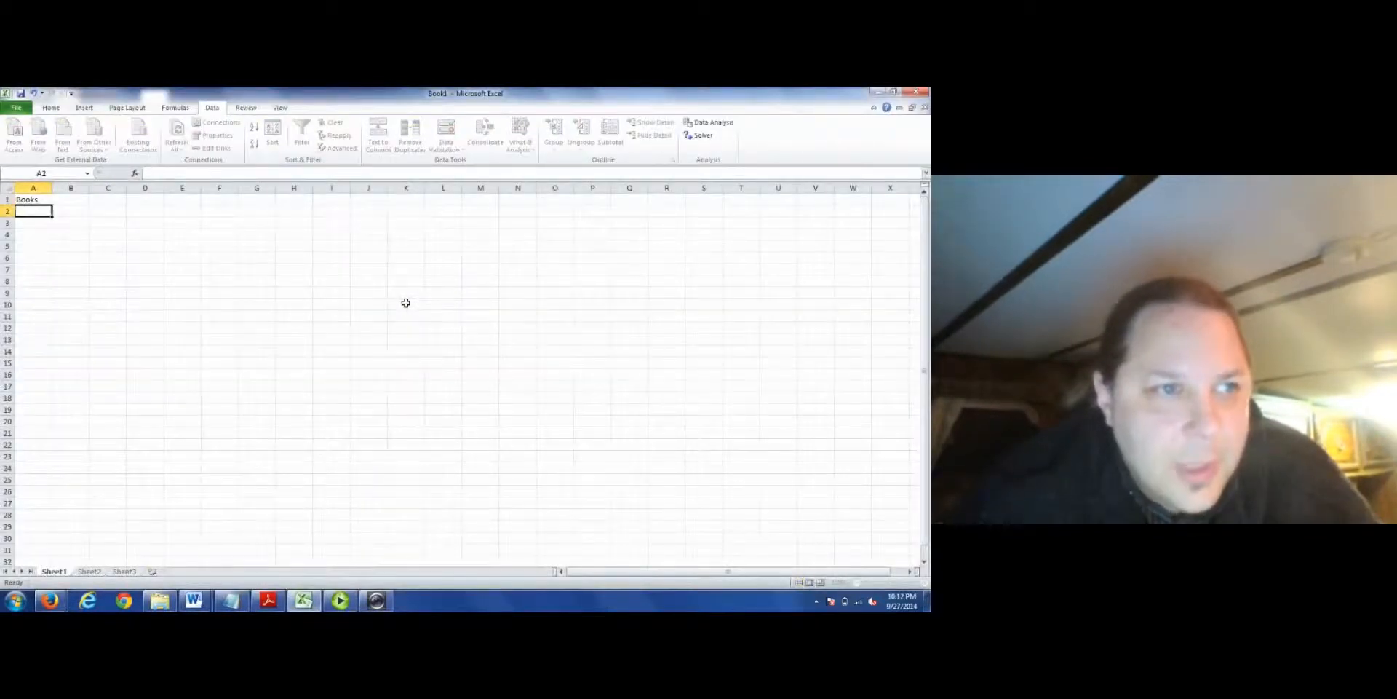
- Enter Publisher A's raw data following the textbook frequencies: 0 in cells A2 to A11 and 1 in cells A12 to A23
key("alt+Tab")
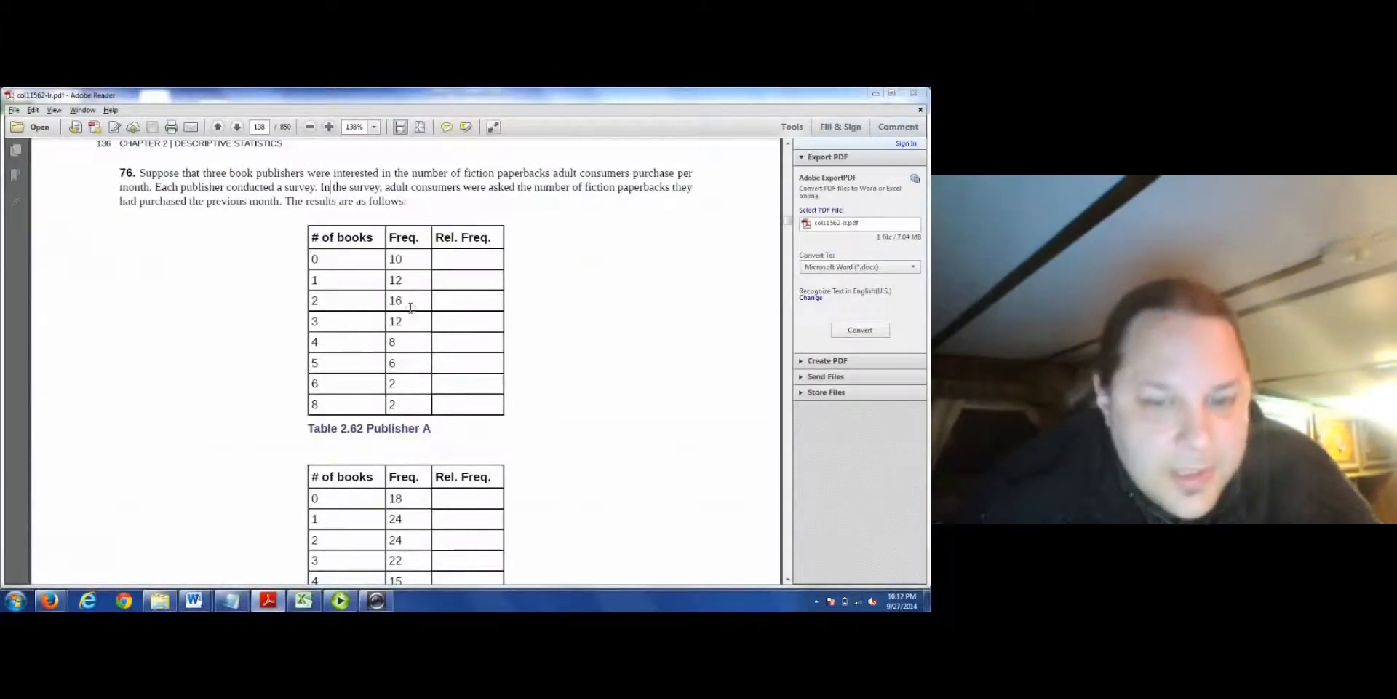
key("alt+Tab")
type("0")
key("Return")
type("0")
key("Return")
type("0 ")
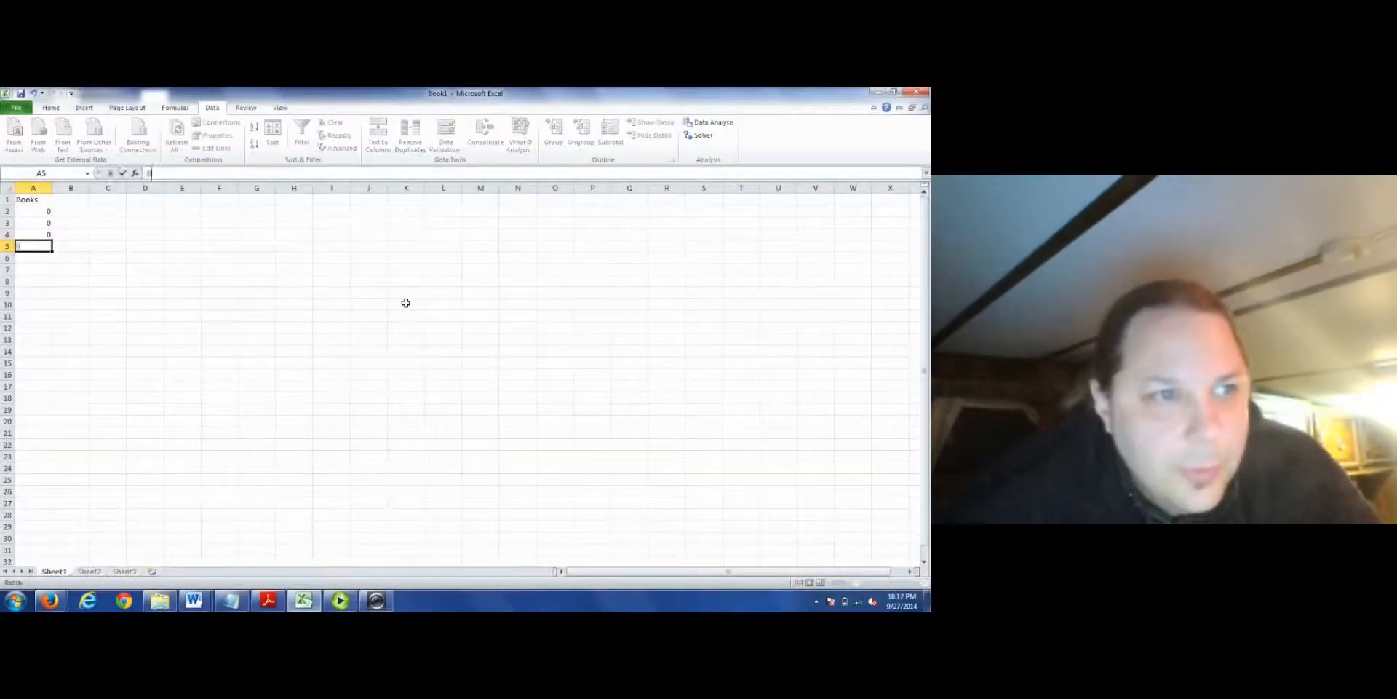
type("0 0 0 0 0")
key("Return")
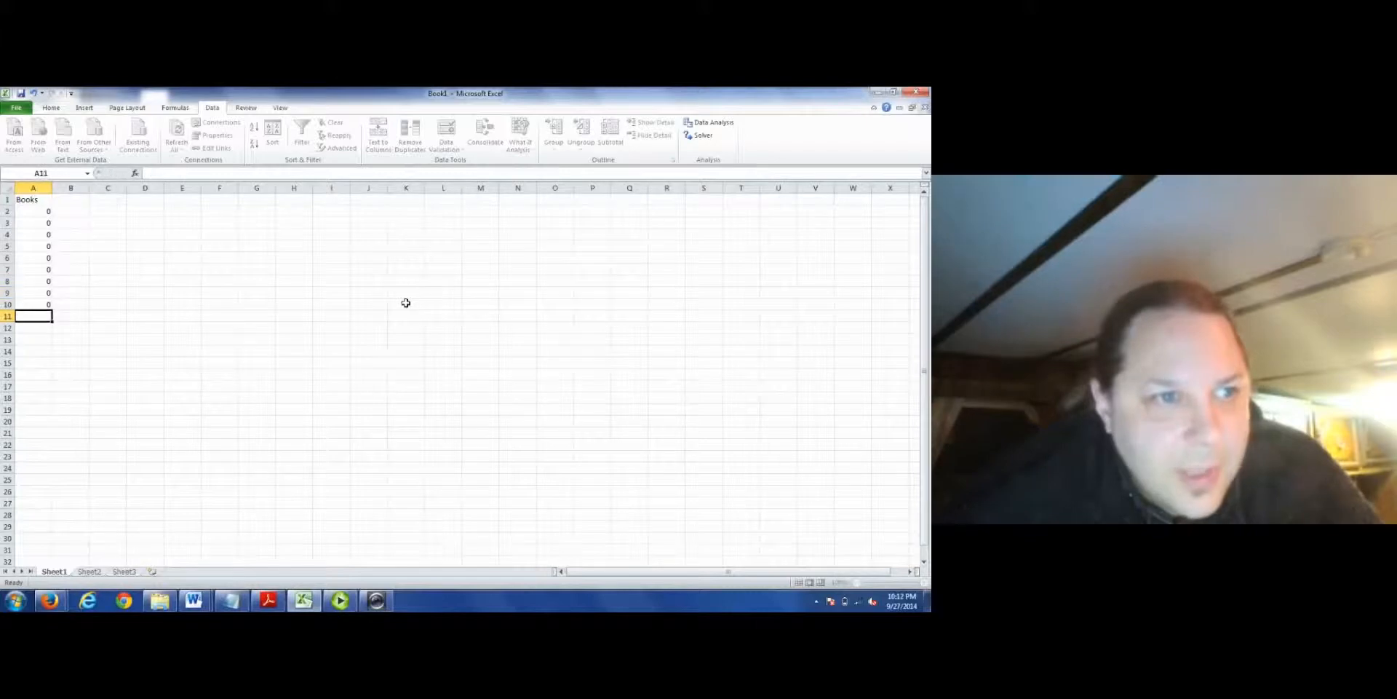
type("0")
key("Return")
type("0")
key("Return")
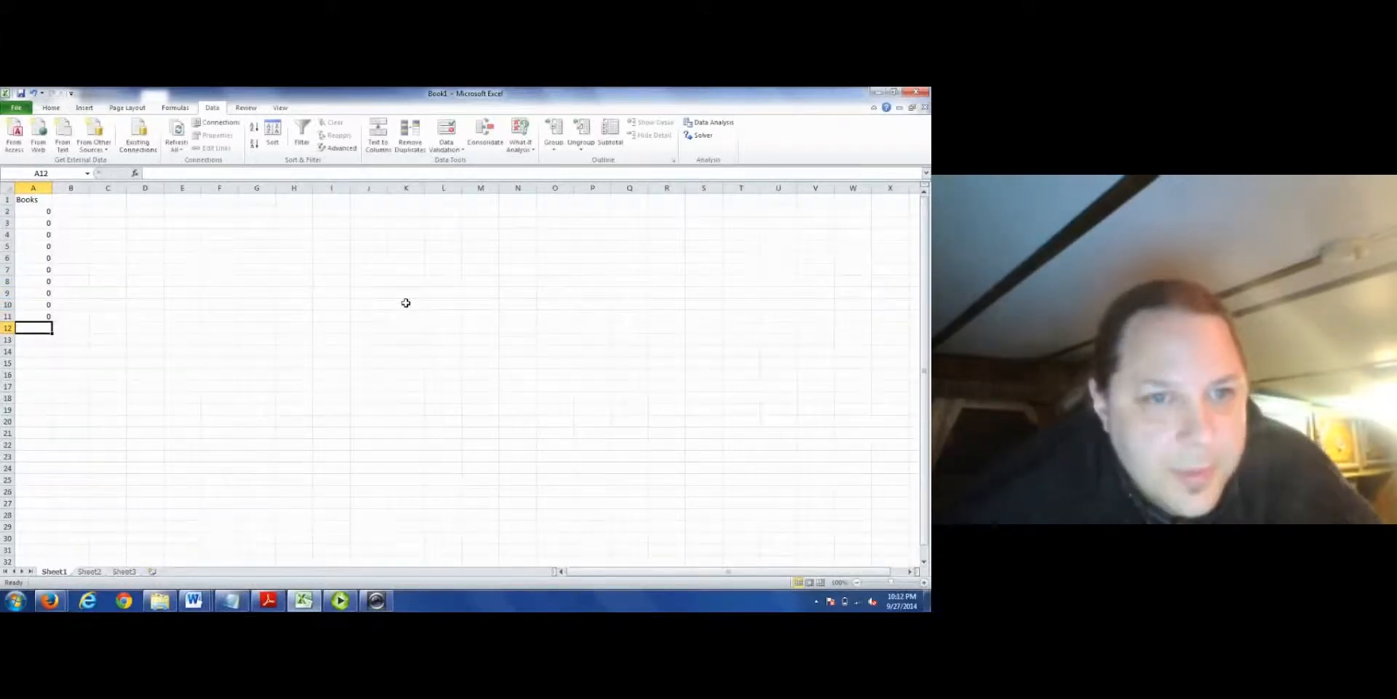
type("1")
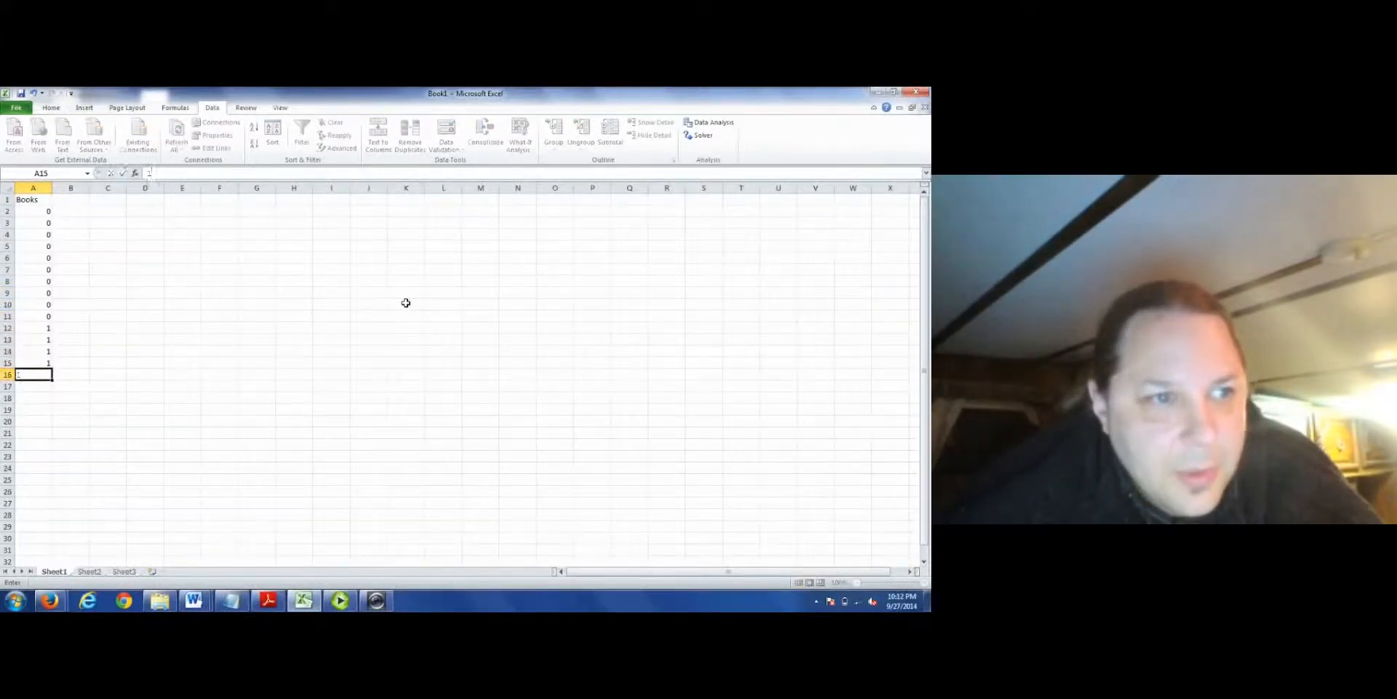
type(" 1 1 1 1 1 1 1 1 1 1 1")
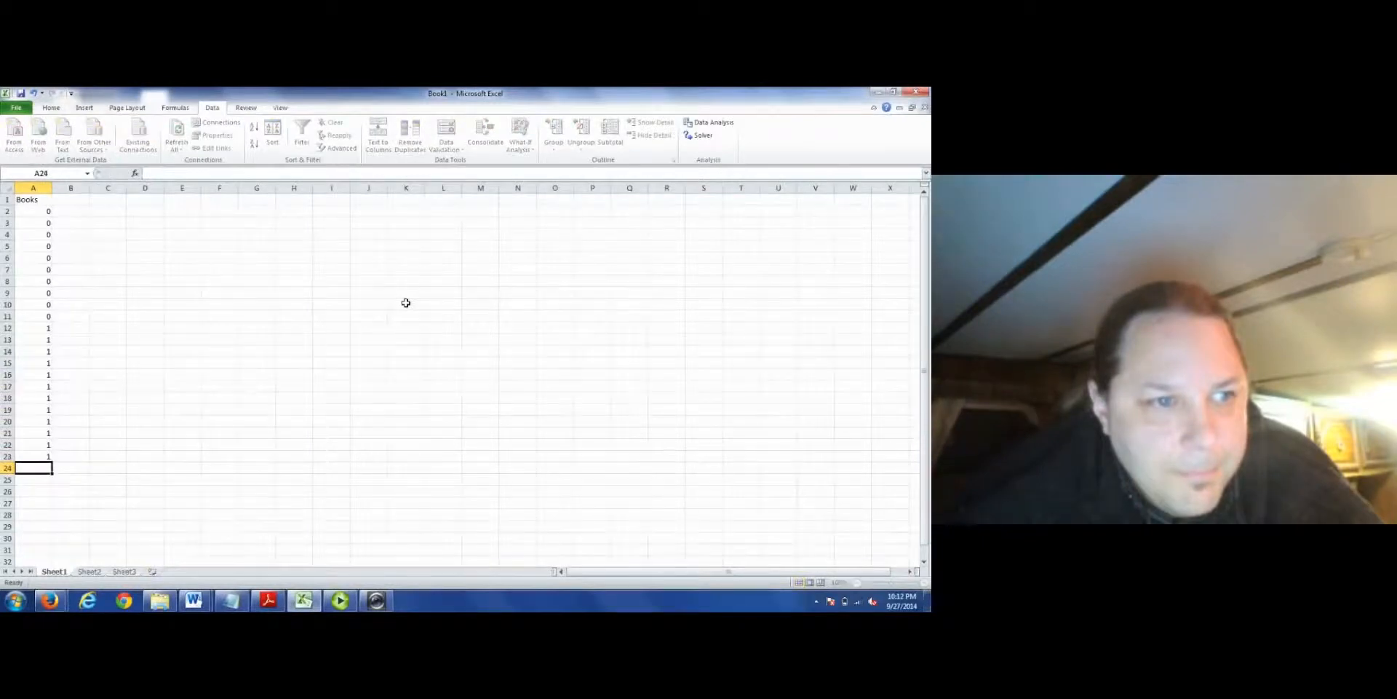
- Clear all entries in column A from A1 to A23 and return to cell A1
key("Up")
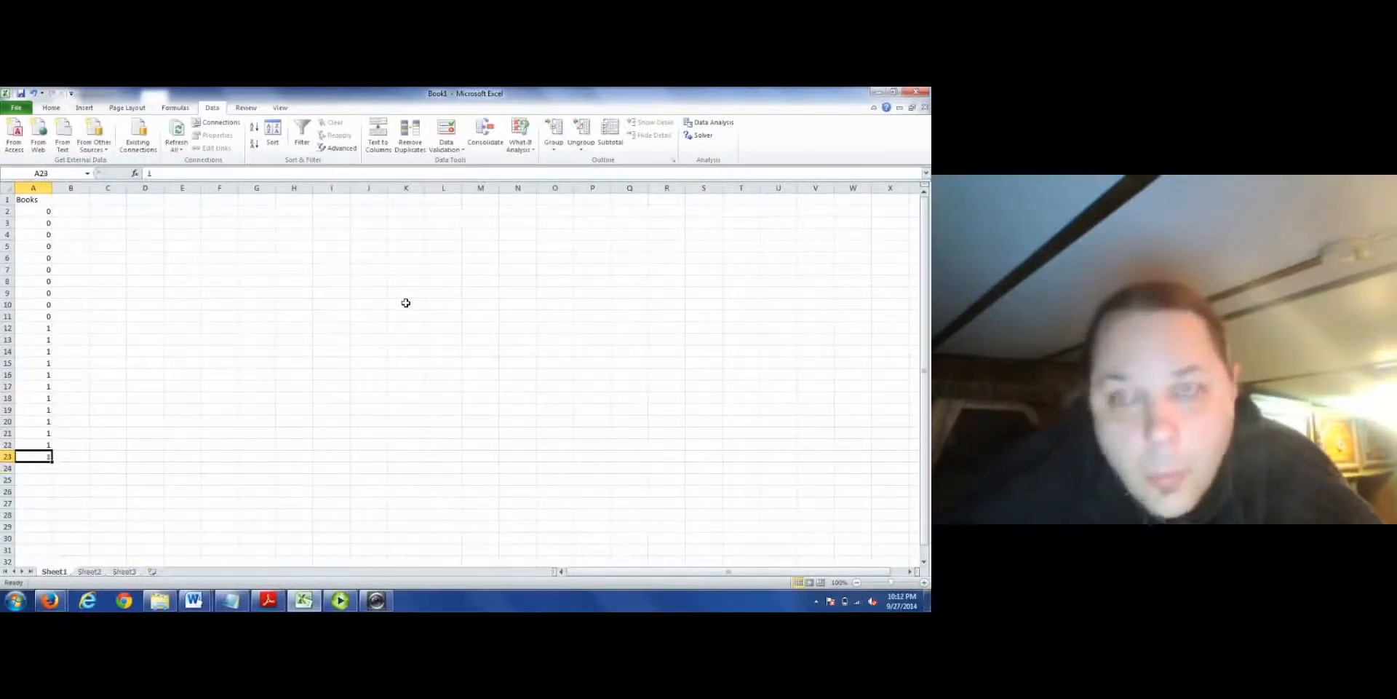
key("ctrl+shift+Up")
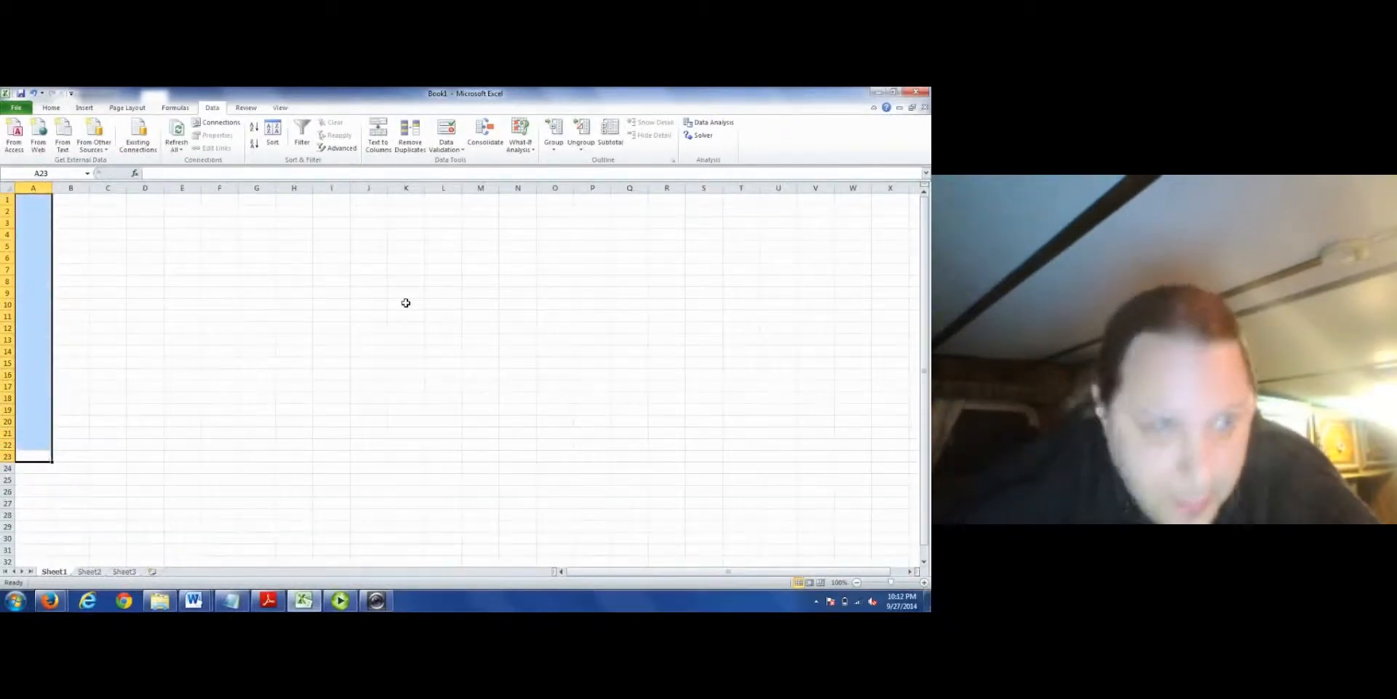
key("Delete")
key("ctrl+Home")
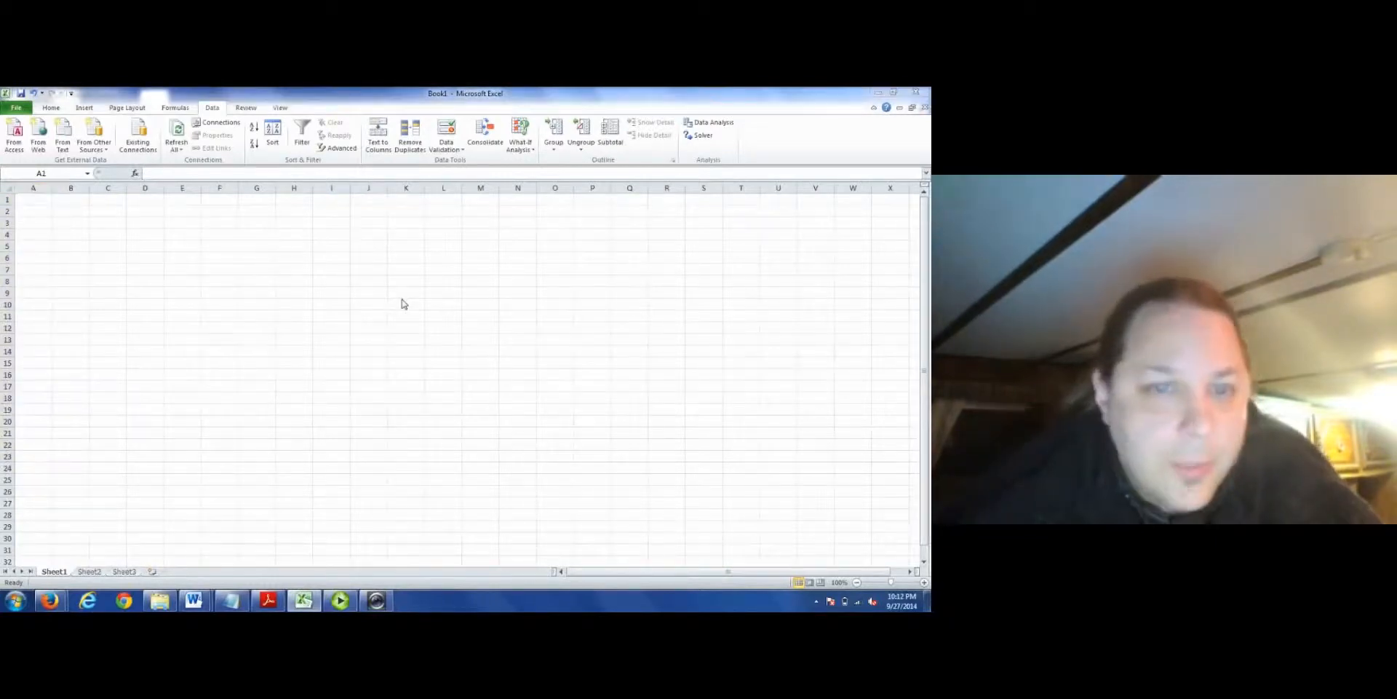
- Switch to the PDF textbook and examine the three publisher tables and questions a to f of exercise 76
key("alt+Tab")
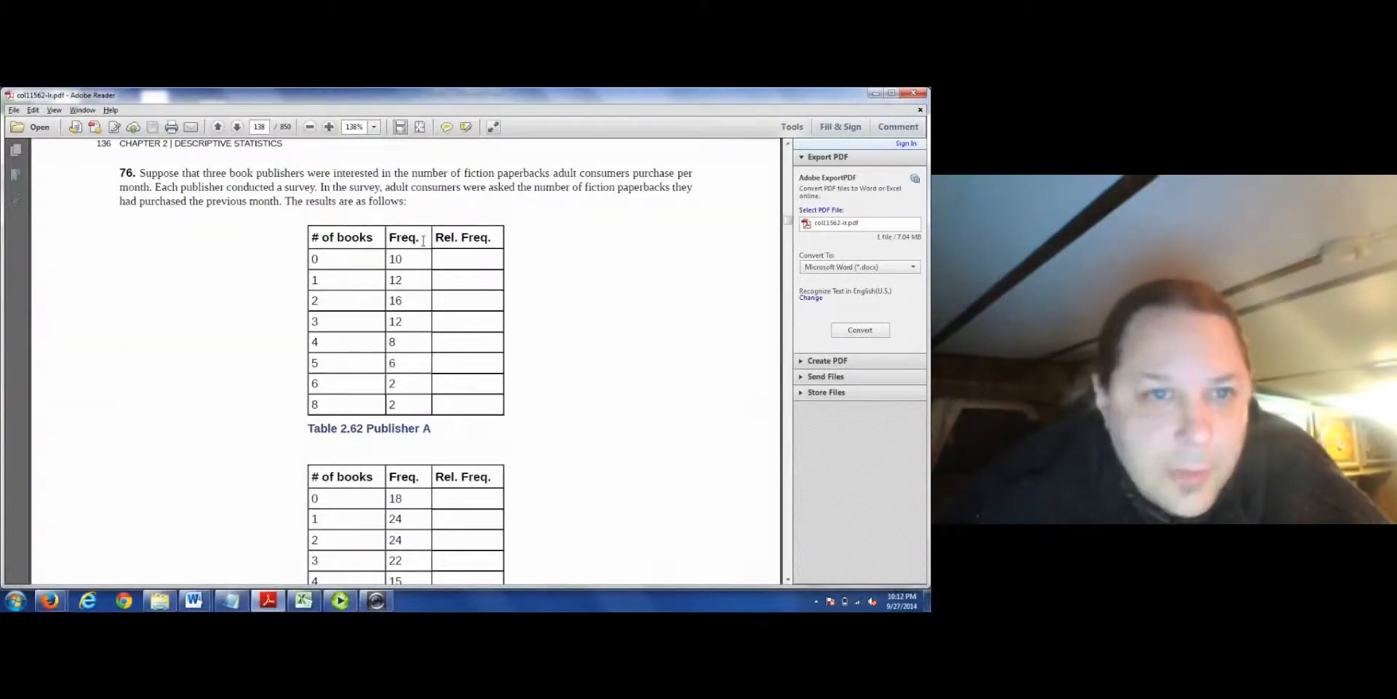
scroll(320, 444, "down", 6)
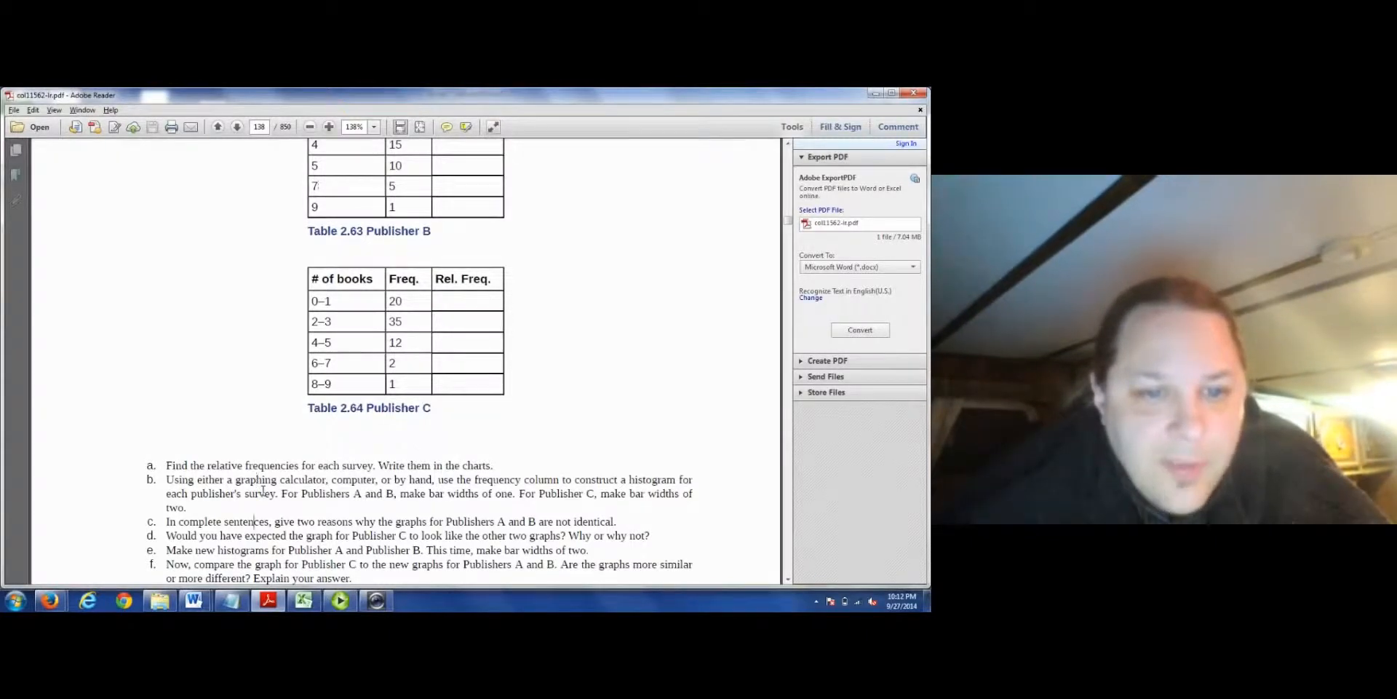
scroll(263, 490, "up", 6)
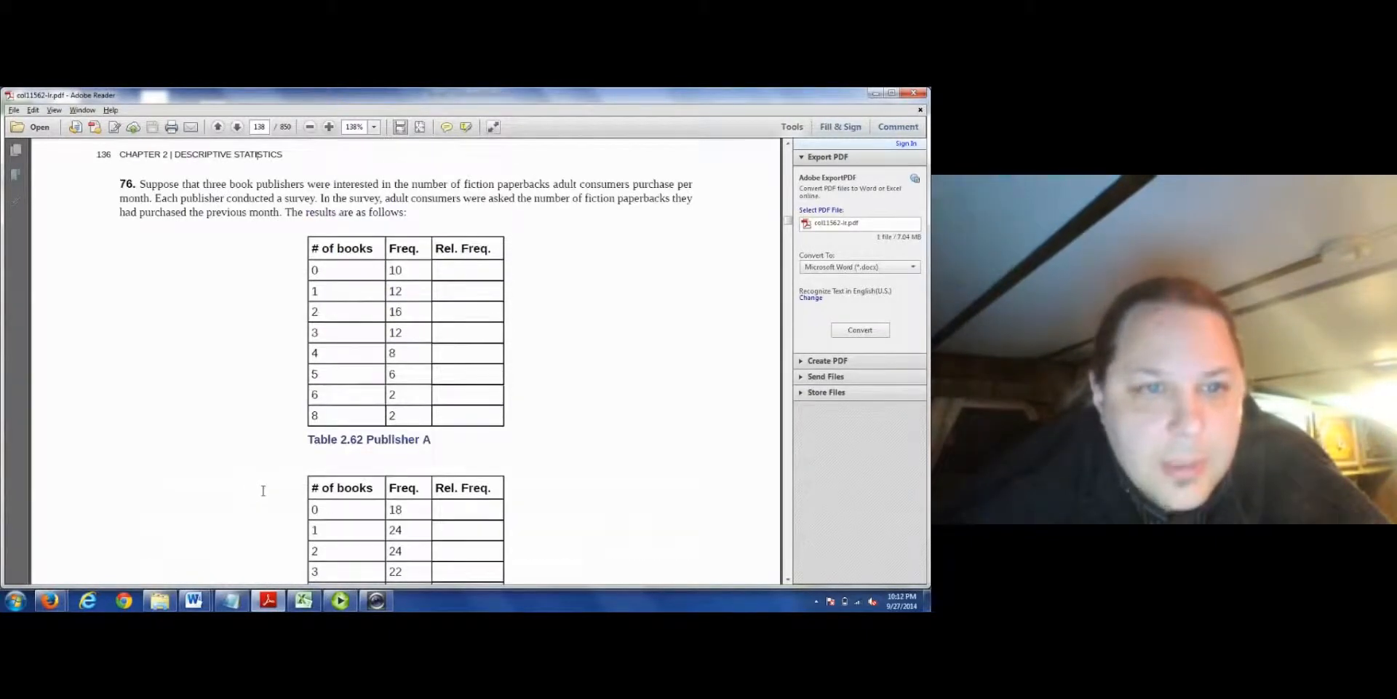
scroll(263, 490, "down", 6)
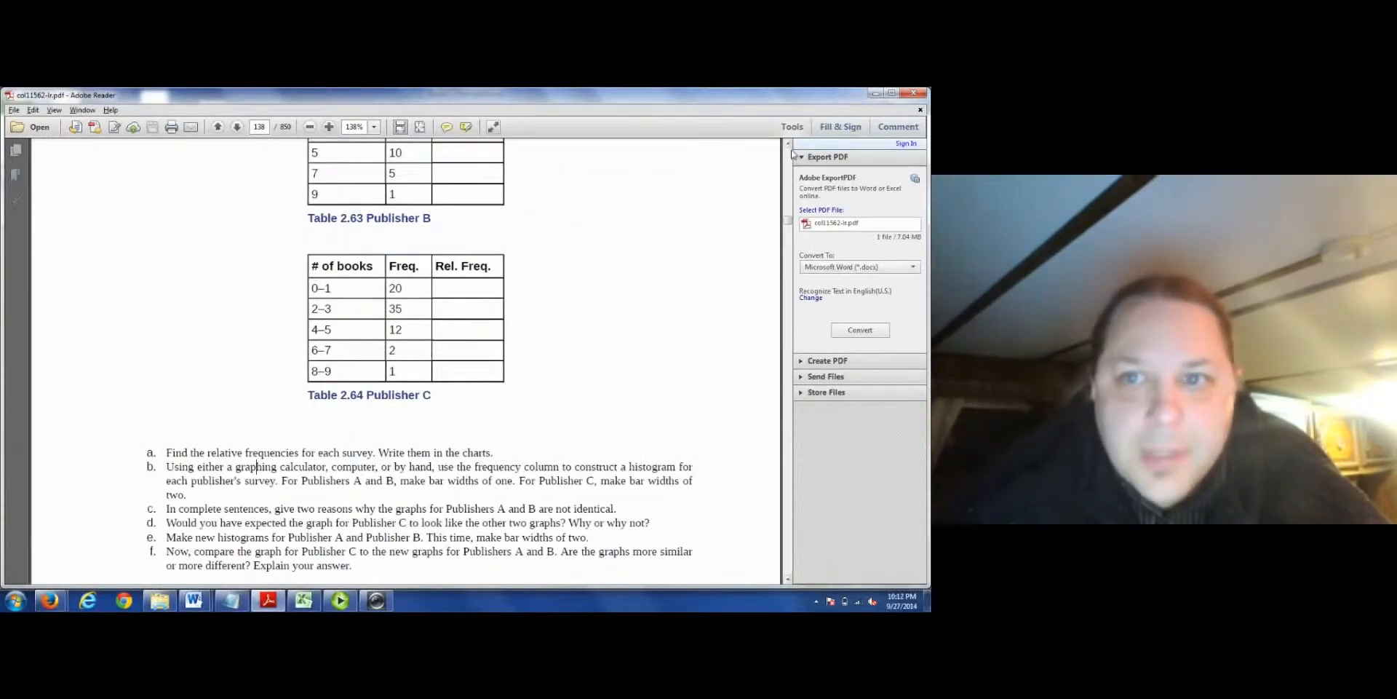
scroll(790, 150, "up", 4)
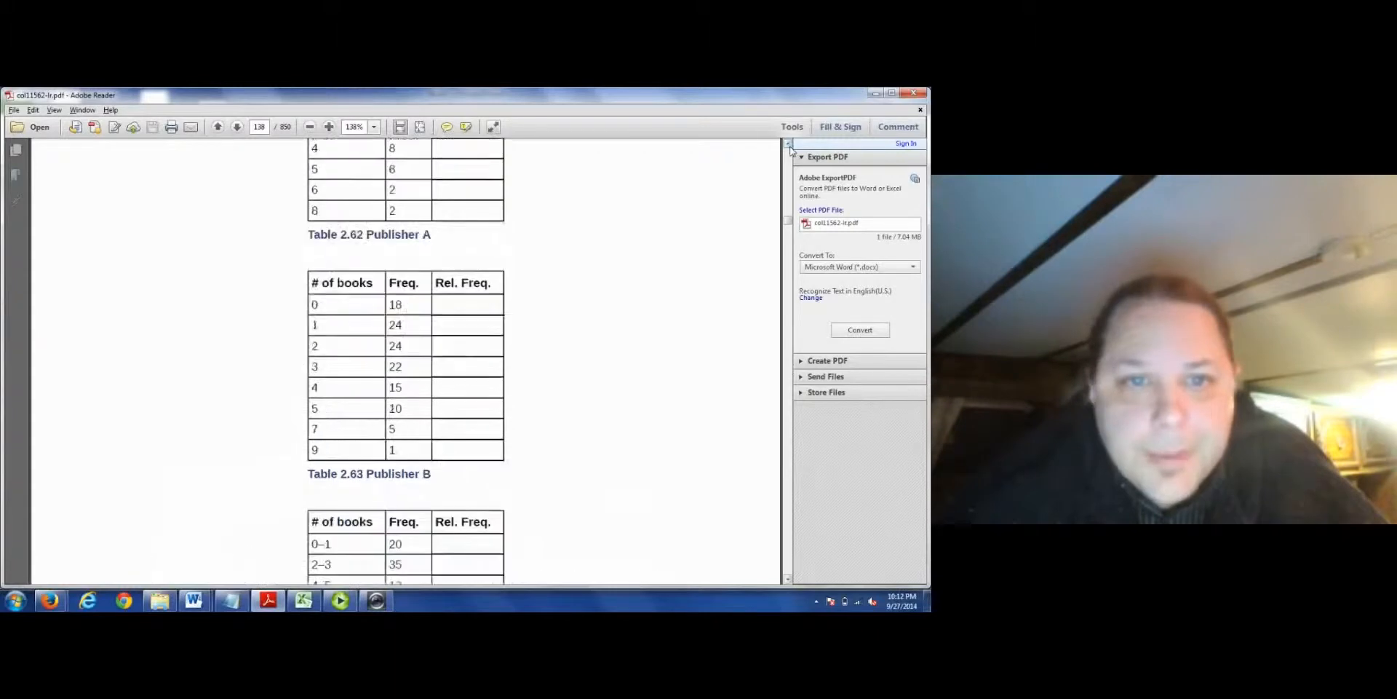
scroll(791, 150, "up", 3)
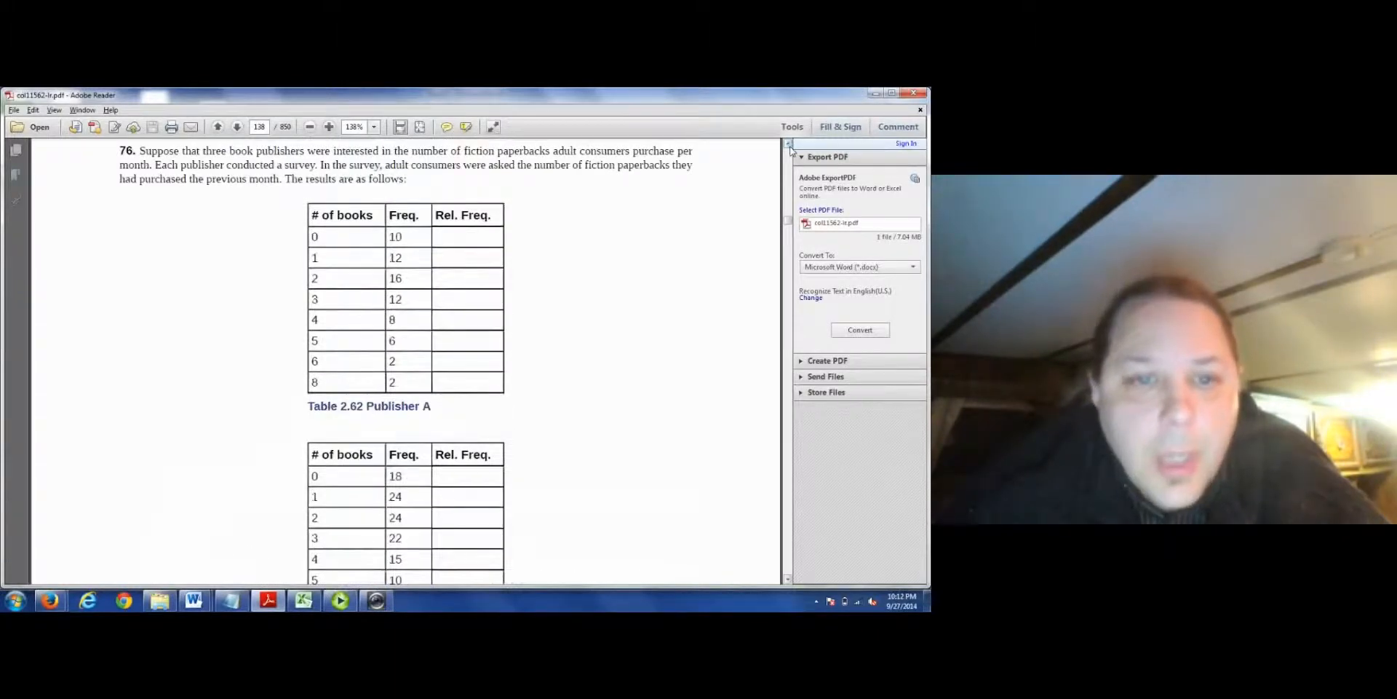
- Copy the # of books and Freq. columns of the Publisher A table from the Word solutions manual into the Excel workbook at cell A1
mouse_move(193, 601)
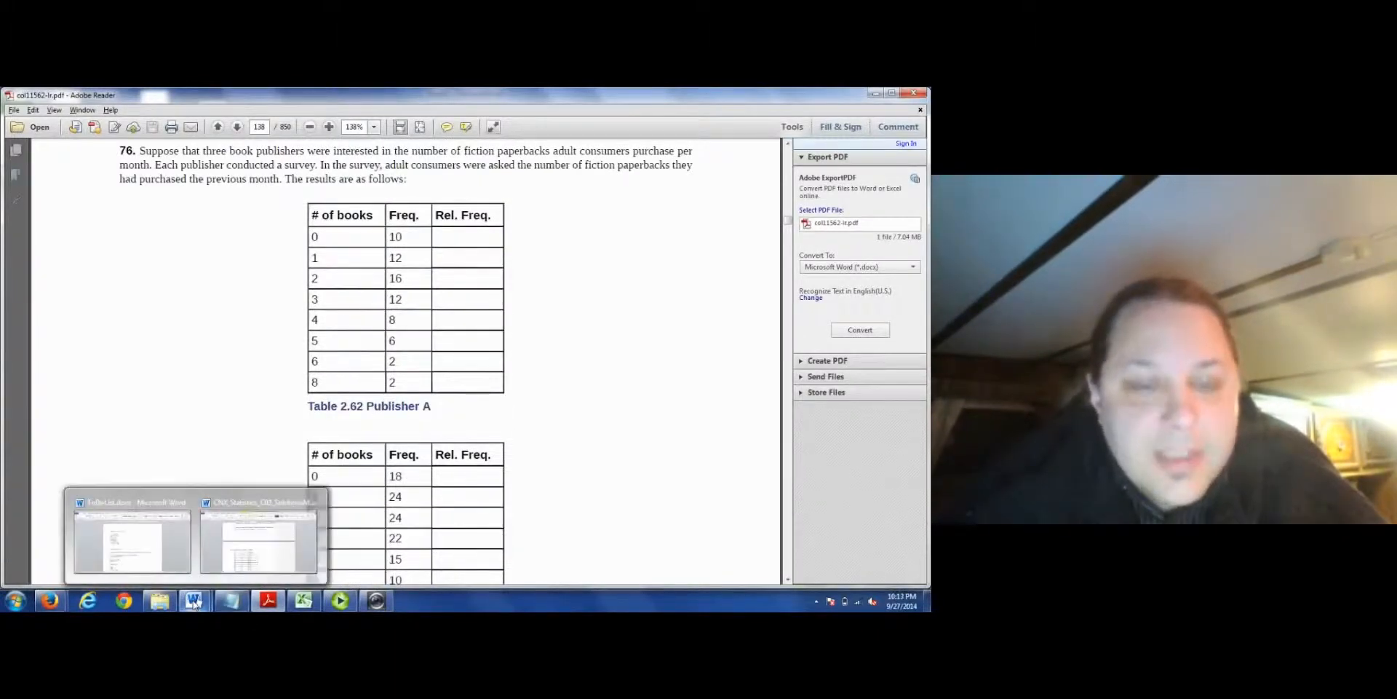
left_click(254, 535)
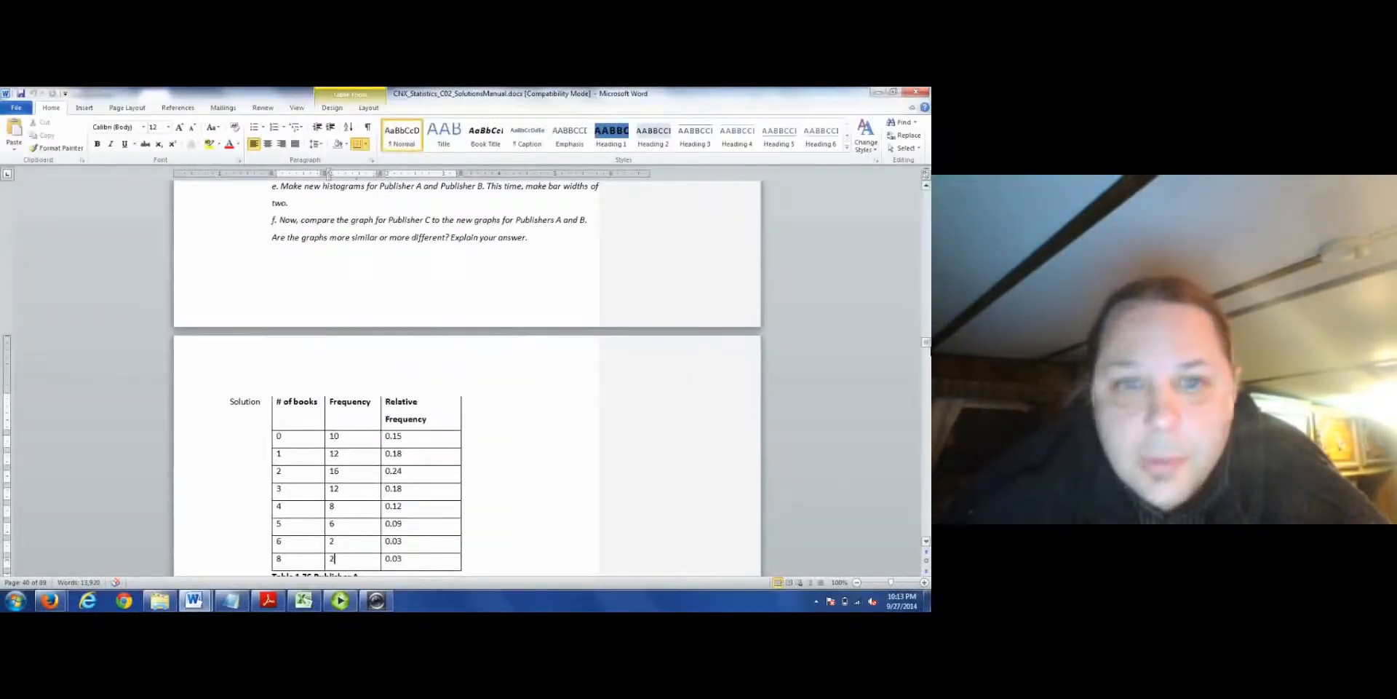
scroll(928, 223, "up", 7)
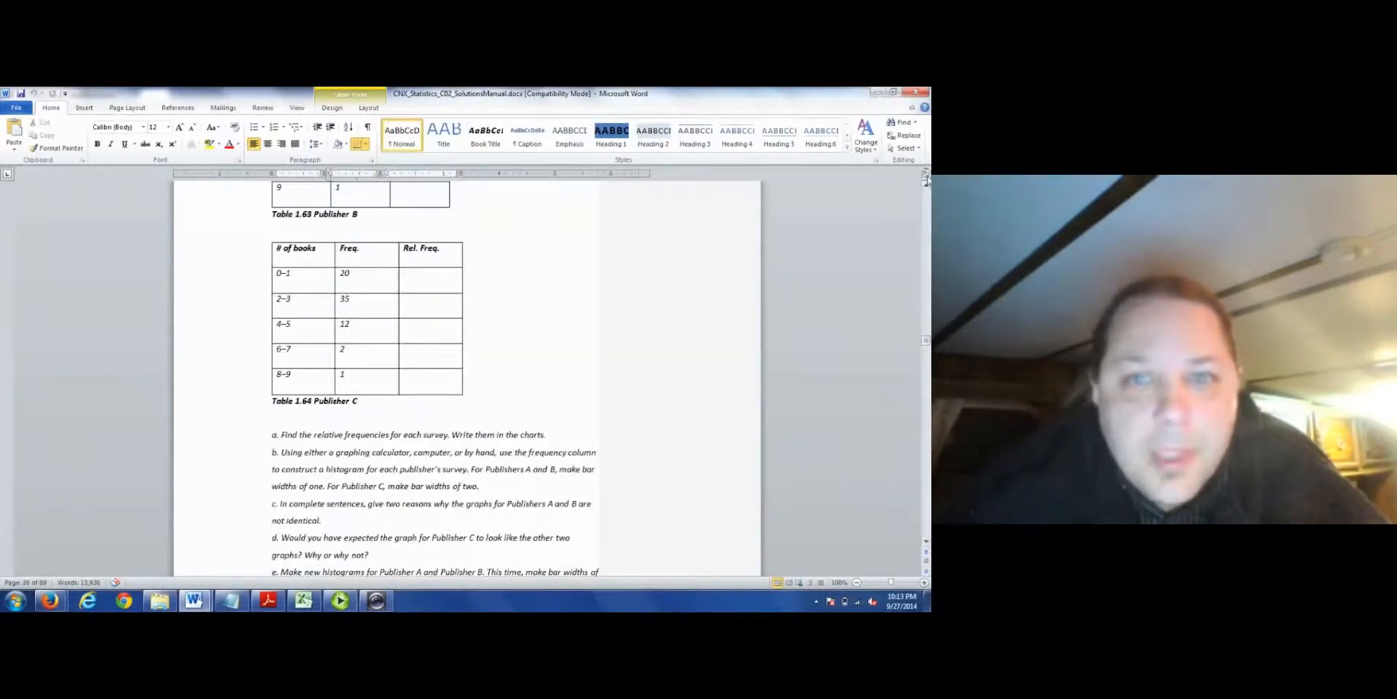
scroll(927, 188, "up", 5)
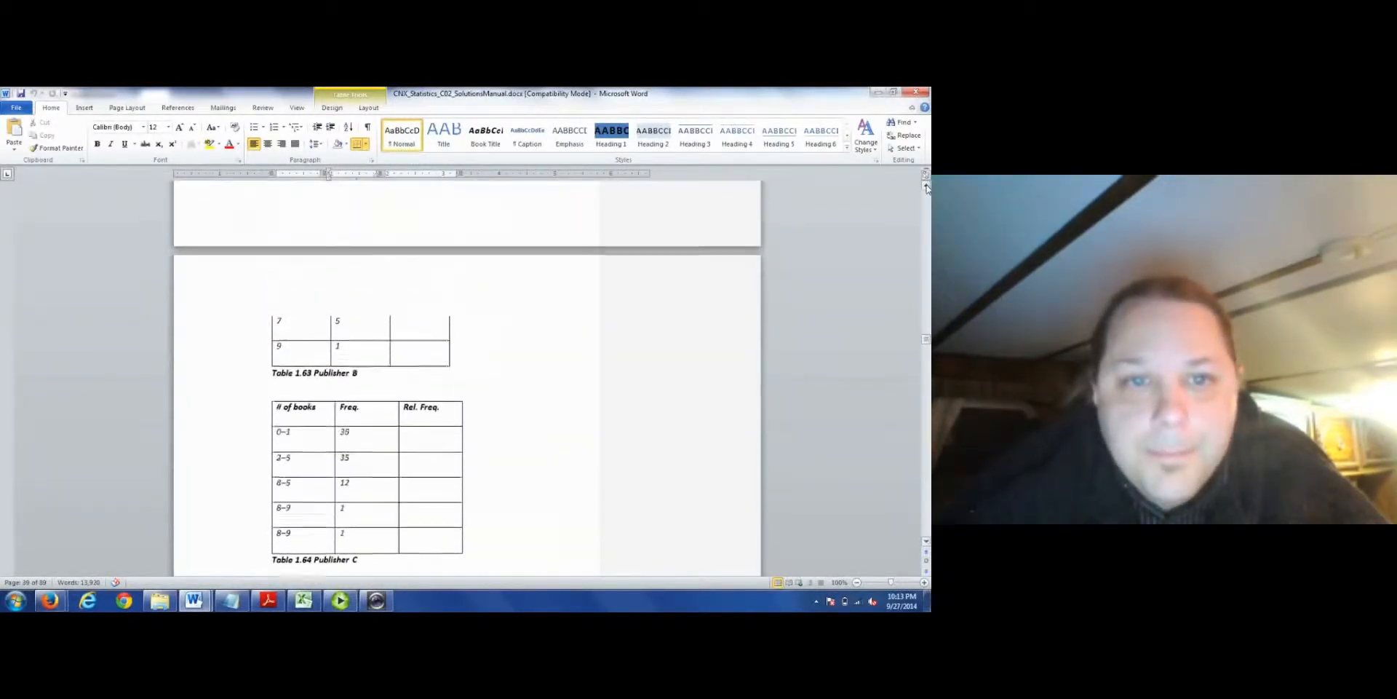
scroll(927, 188, "up", 2)
scroll(926, 188, "up", 8)
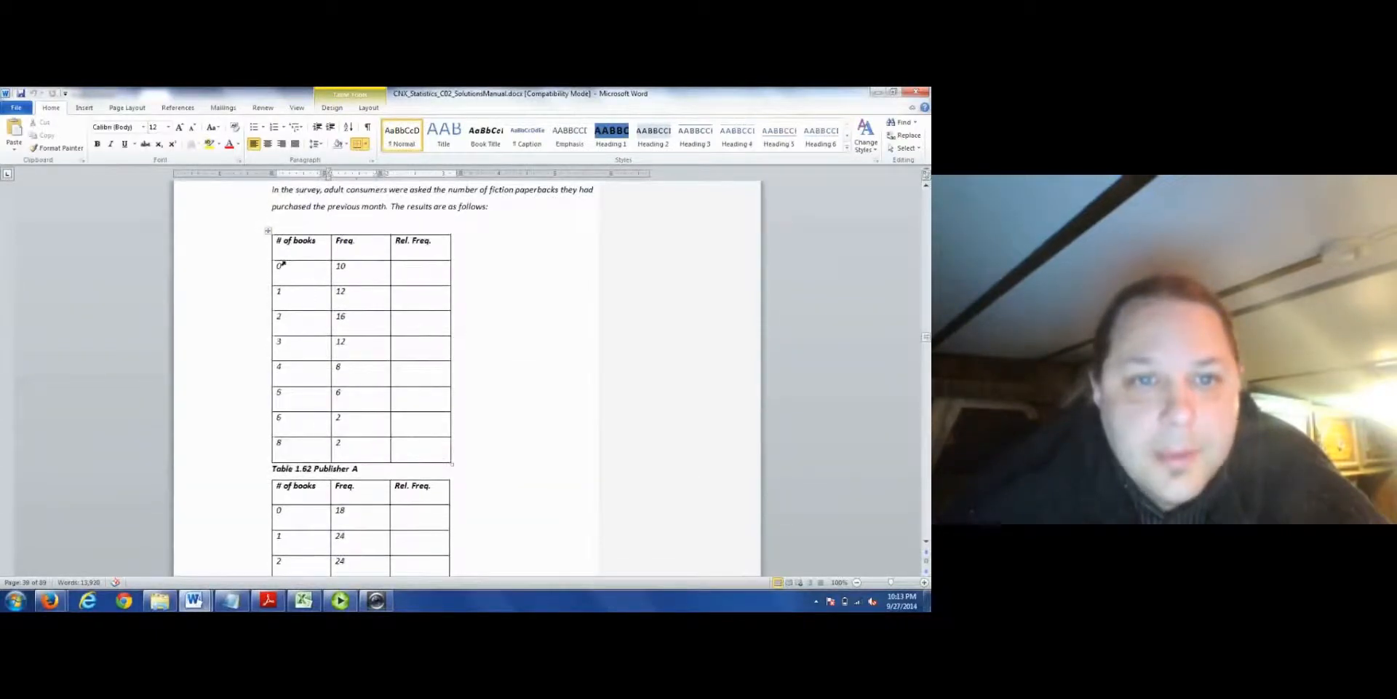
left_click_drag(294, 264, 351, 455)
key("ctrl+c")
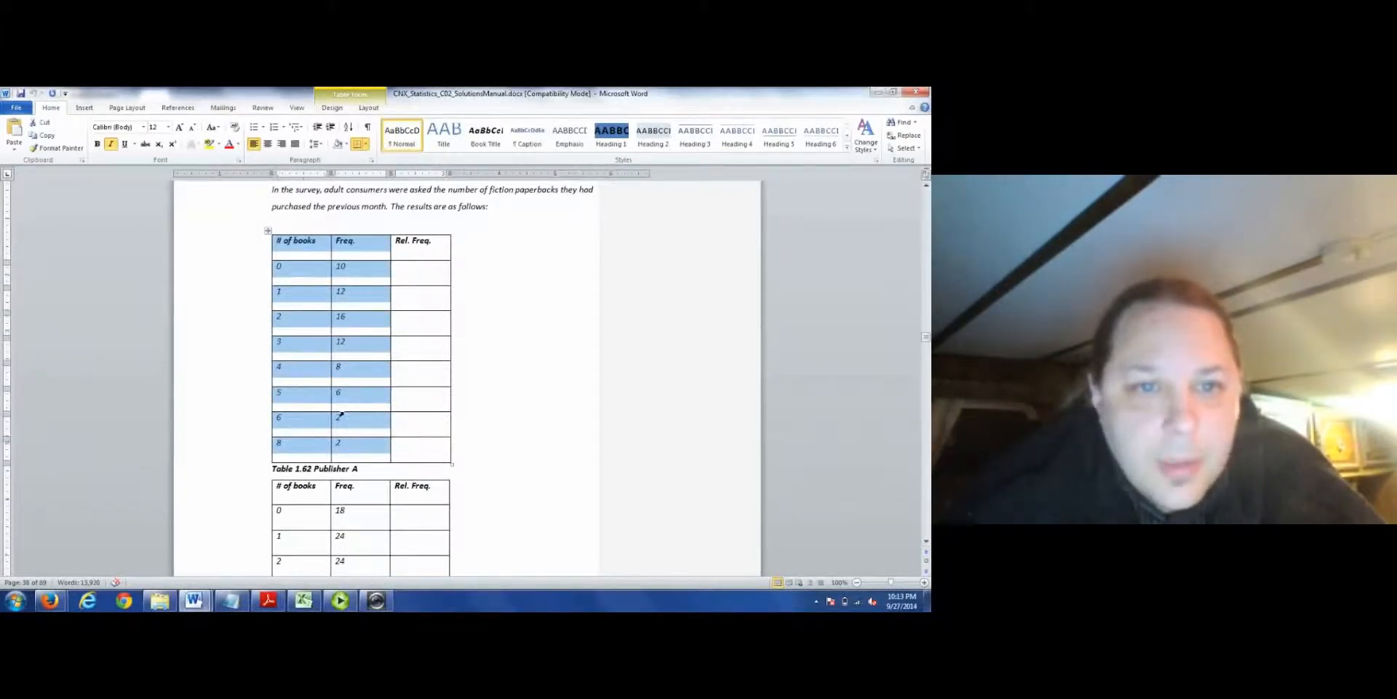
key("alt+Tab")
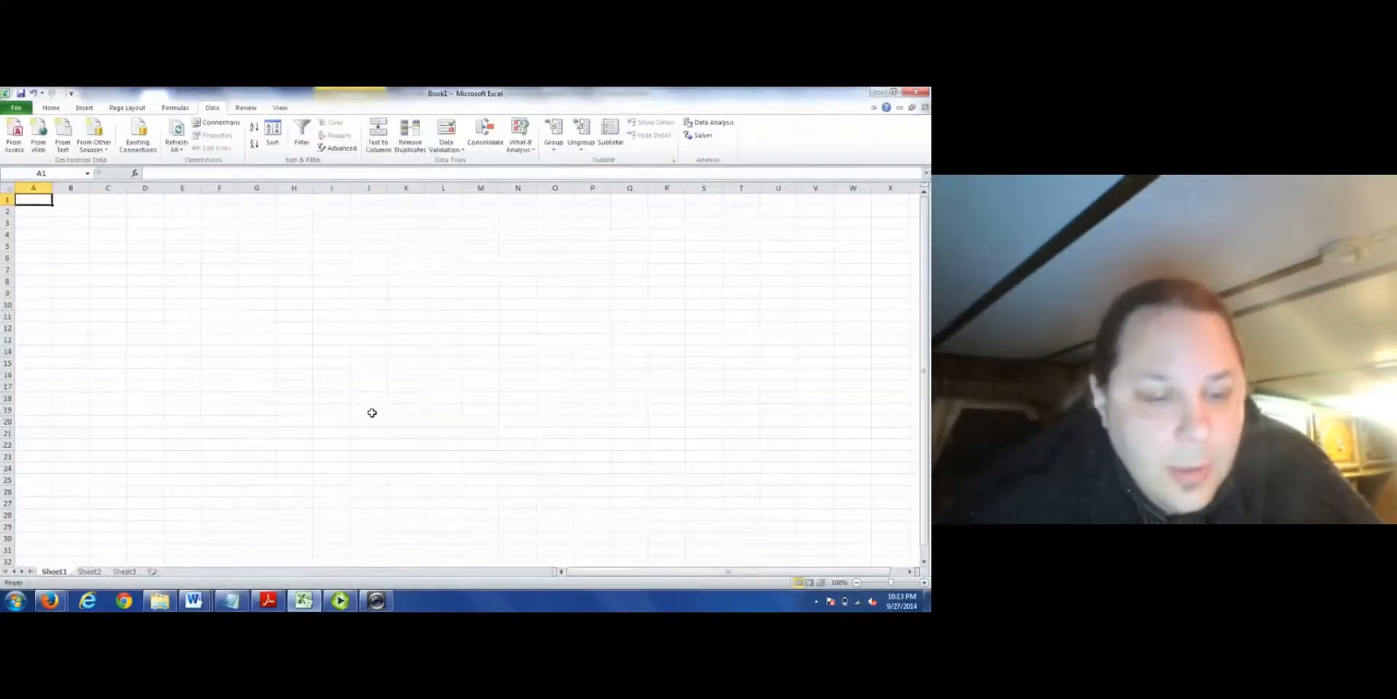
key("ctrl+v")
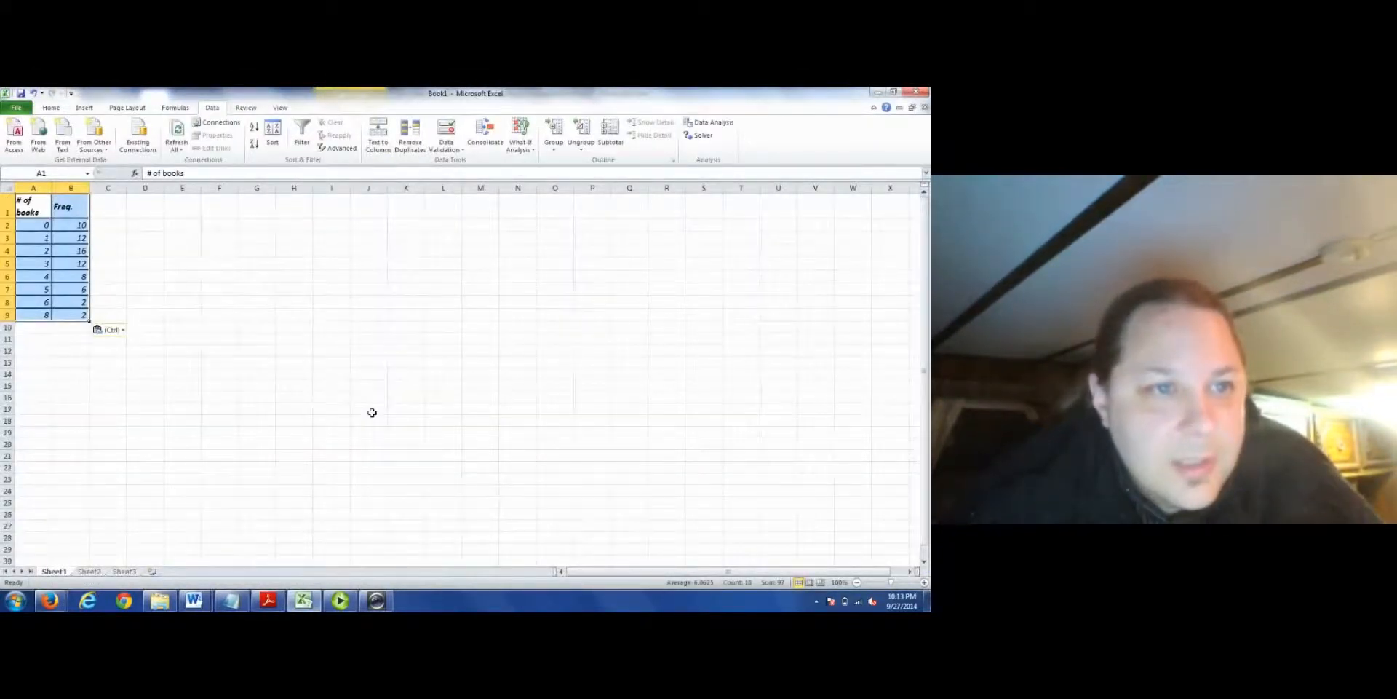
- Undo the formatted paste, paste the Publisher A table at A1 as plain text, and widen column A slightly
key("ctrl+z")
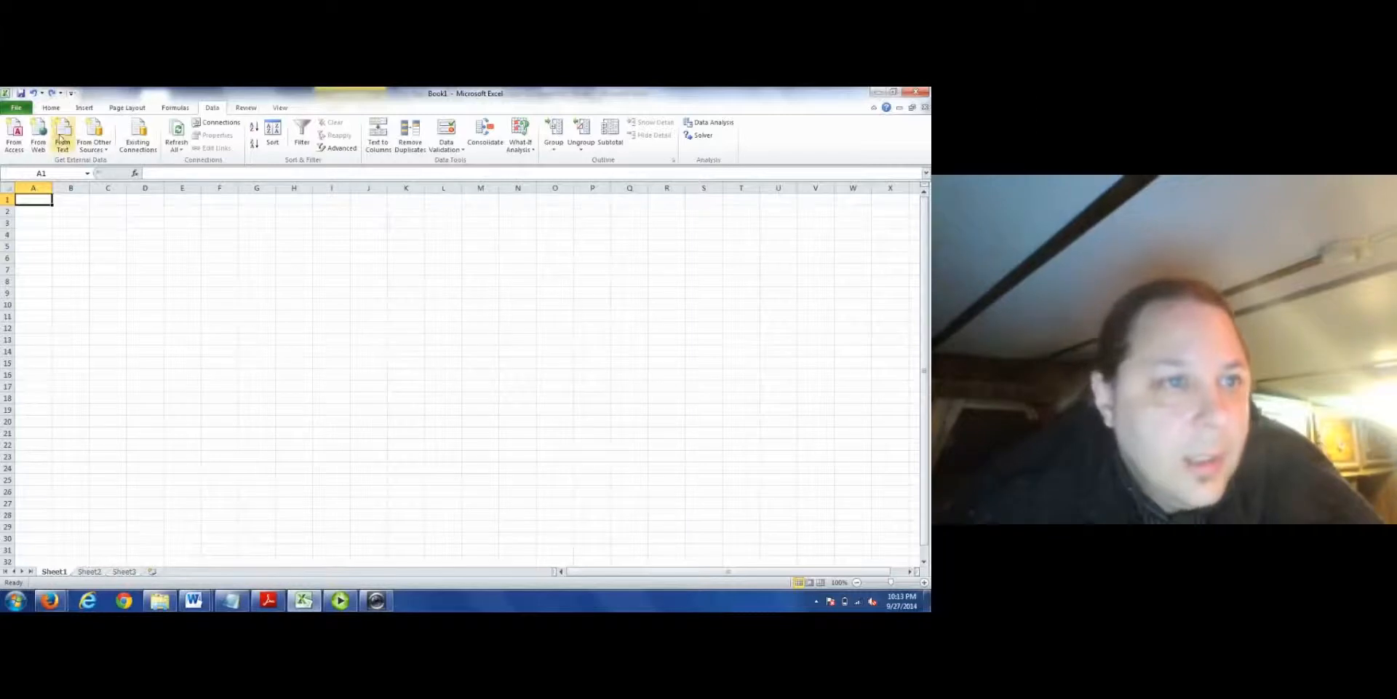
left_click(50, 108)
left_click(14, 146)
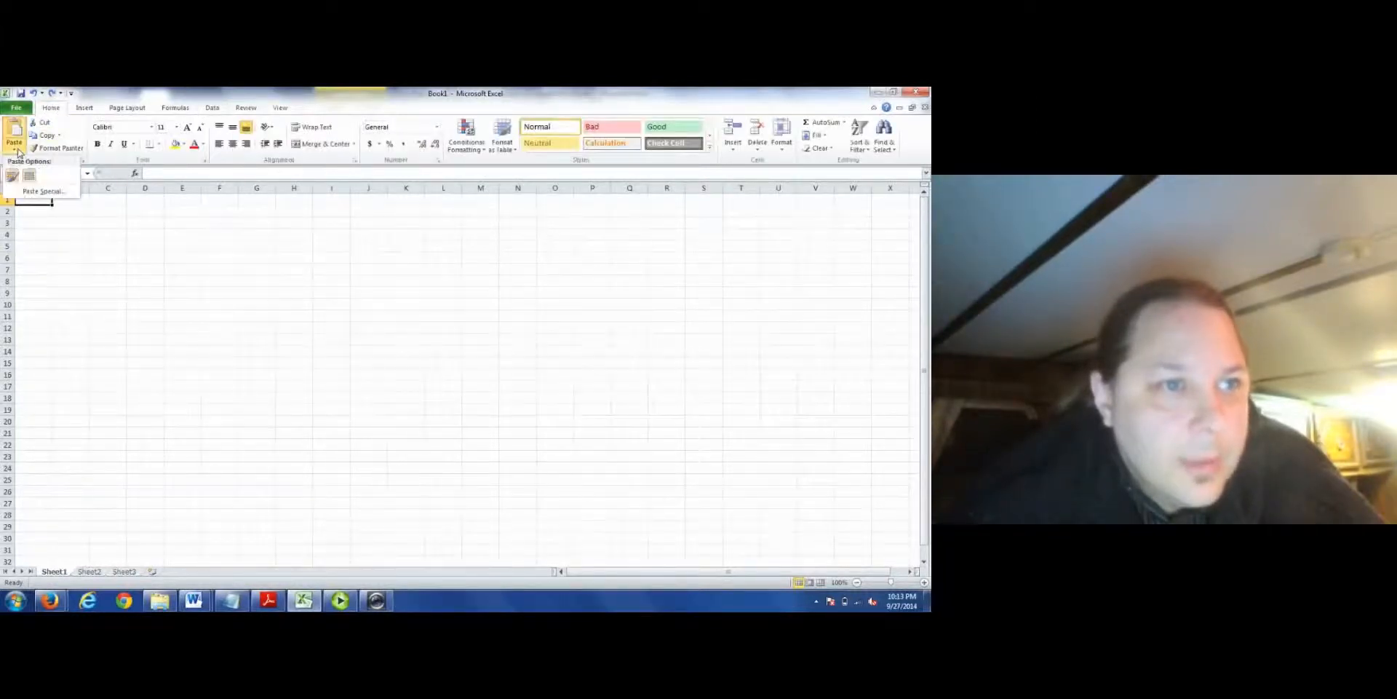
left_click(32, 193)
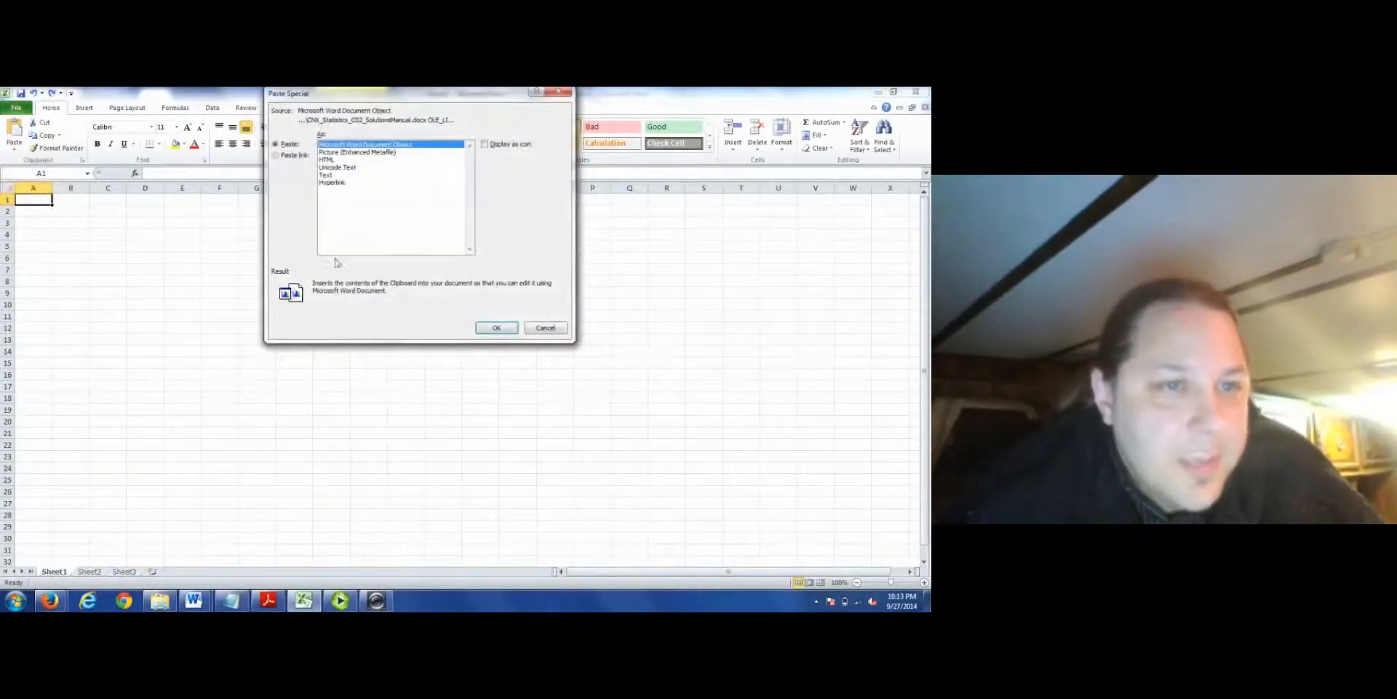
left_click(325, 175)
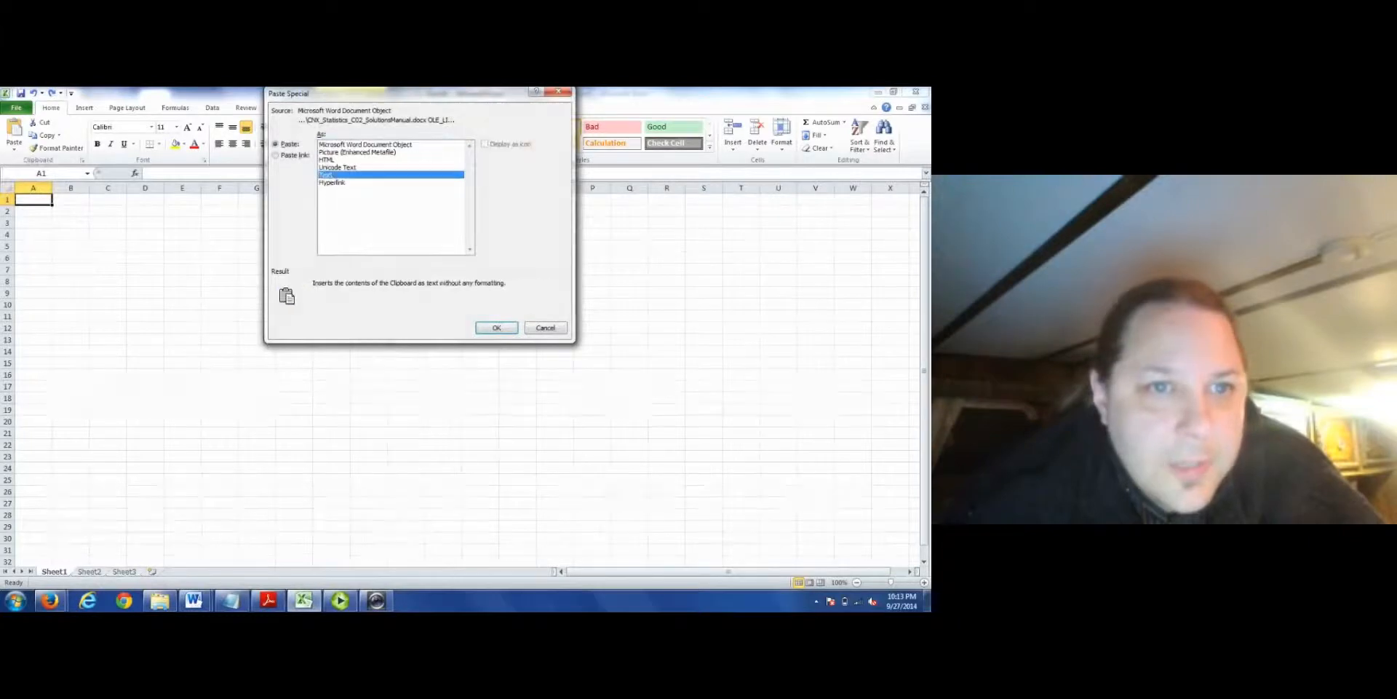
left_click(497, 328)
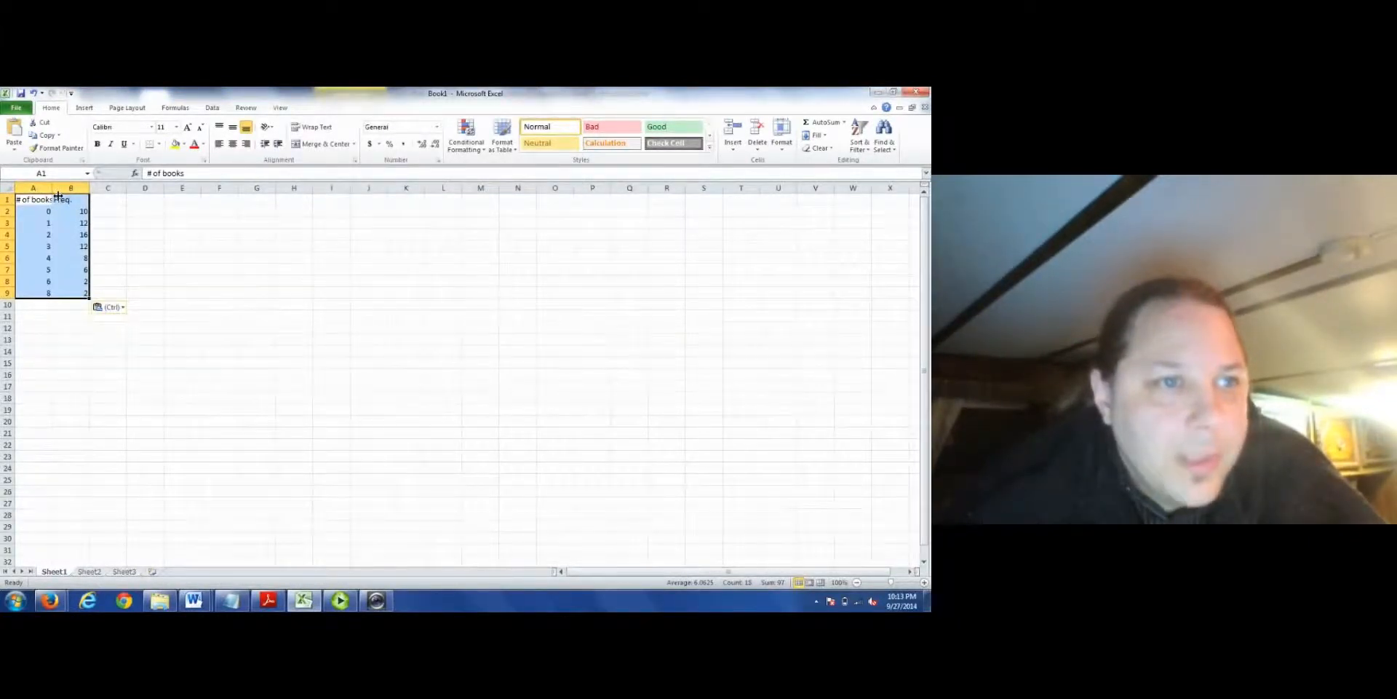
left_click_drag(58, 195, 61, 195)
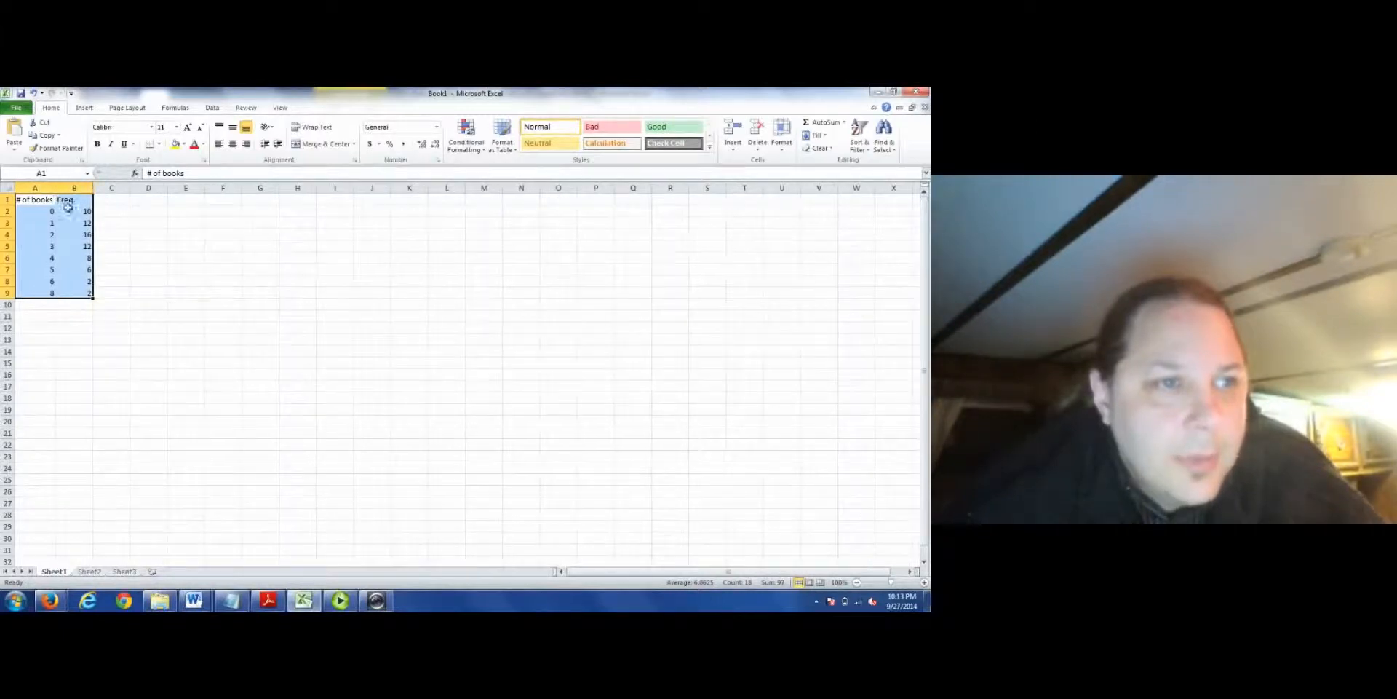
- Examine the pasted # of books and Freq. columns for a missing value in the book counts
left_click(77, 225)
key("Up")
key("Up")
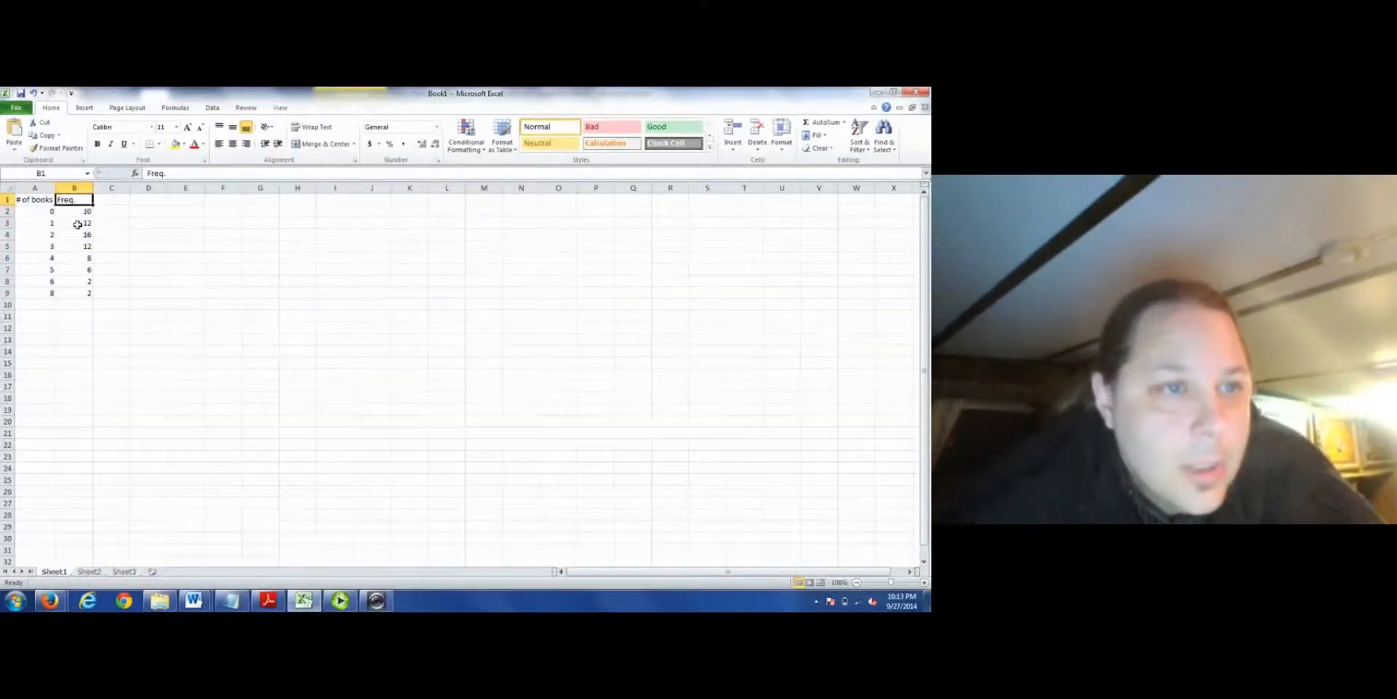
key("Left")
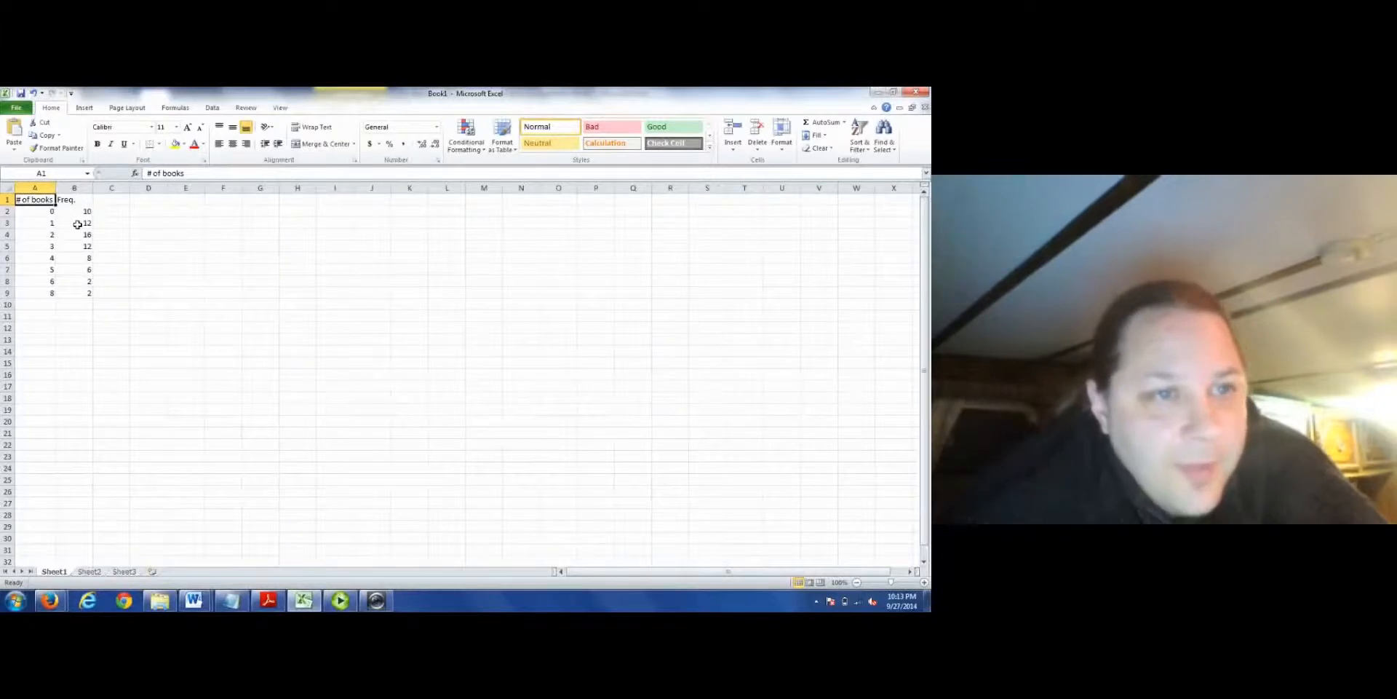
key("Down")
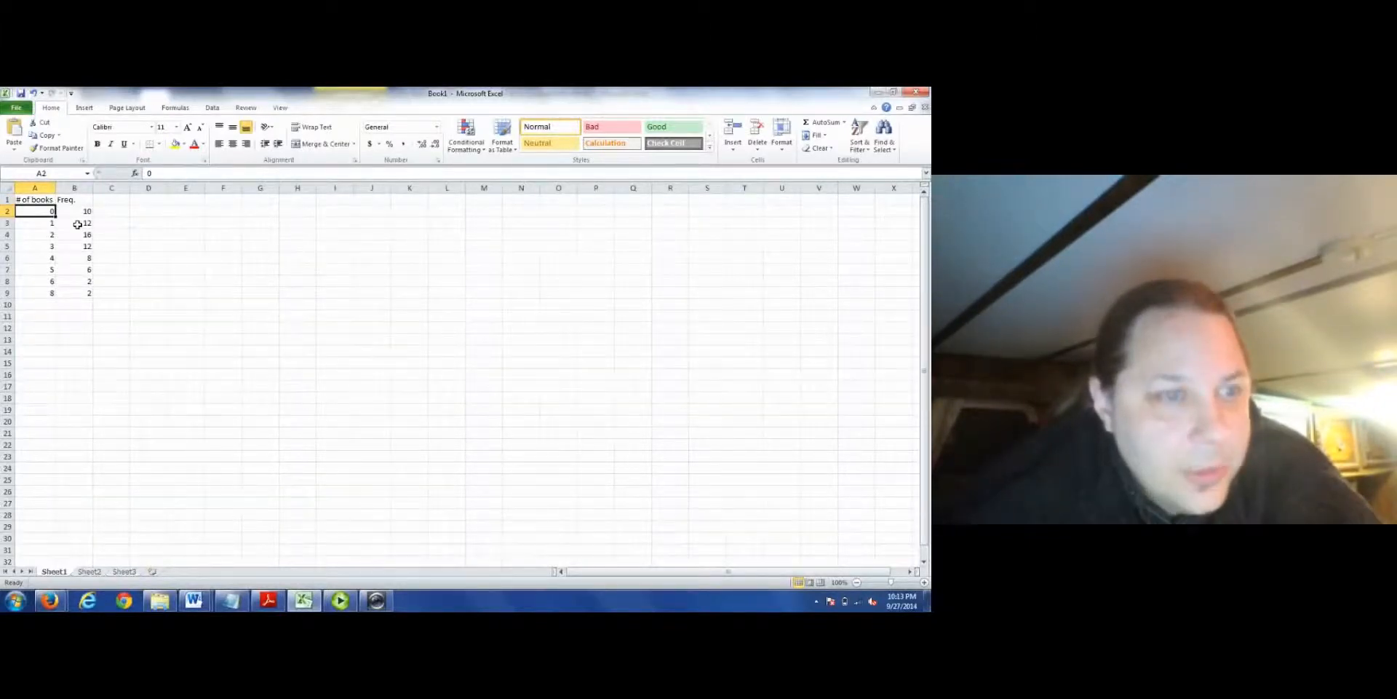
key("ctrl+Down")
key("Up")
key("Up")
key("Up")
key("Up")
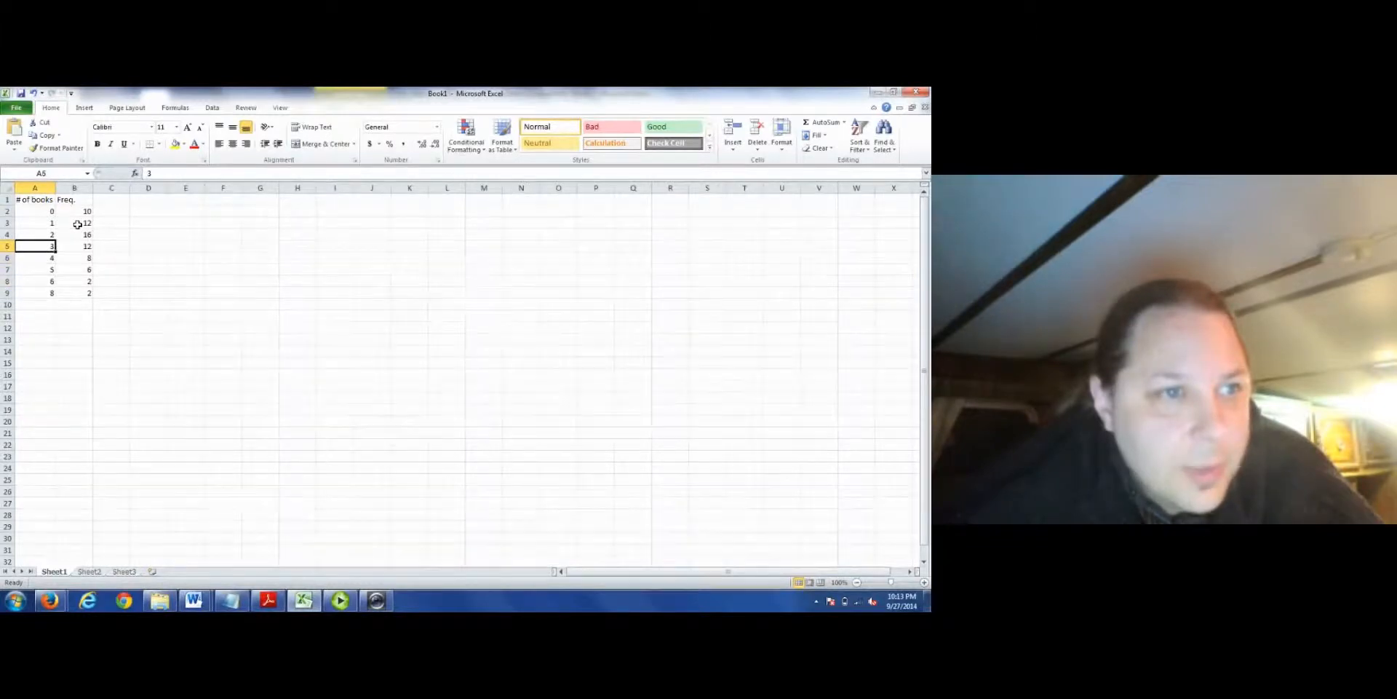
key("Down")
key("Down")
key("Down")
key("Down")
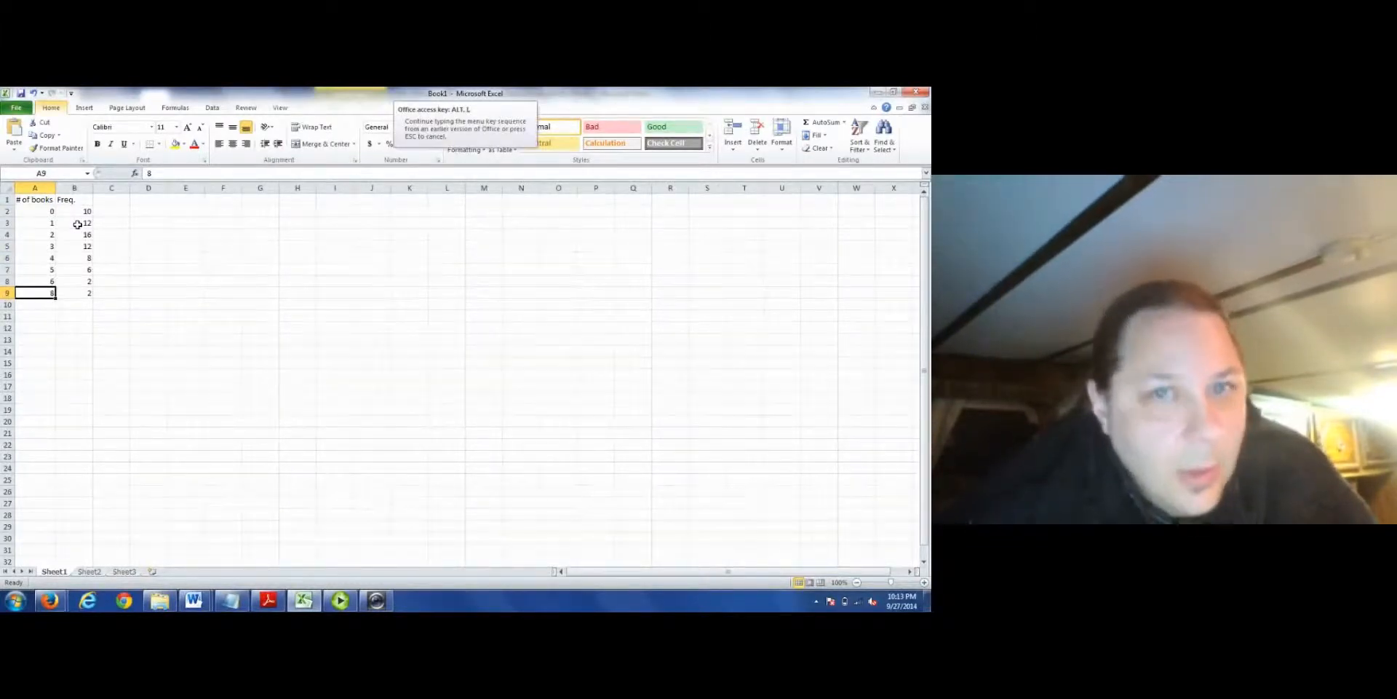
- Insert a row above the 8-books entry and fill it with 7 books and a frequency of 0
left_click(93, 107)
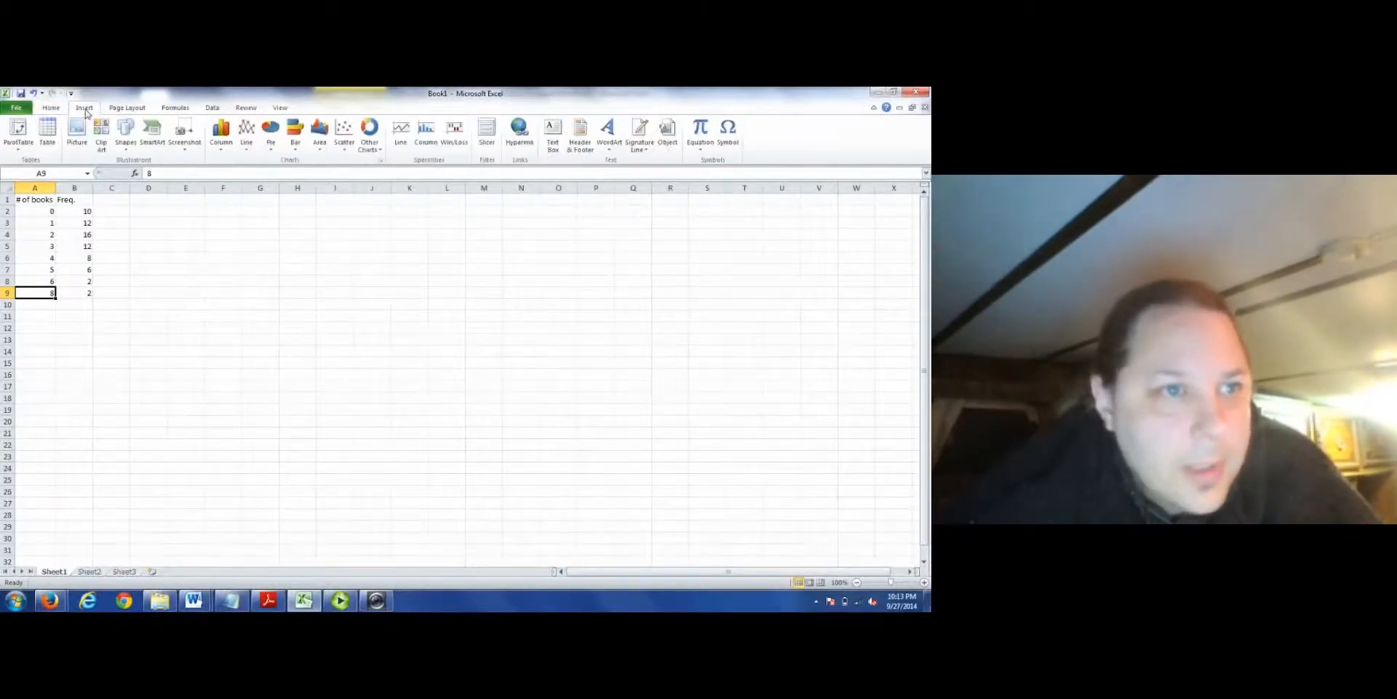
left_click(76, 284)
right_click(9, 292)
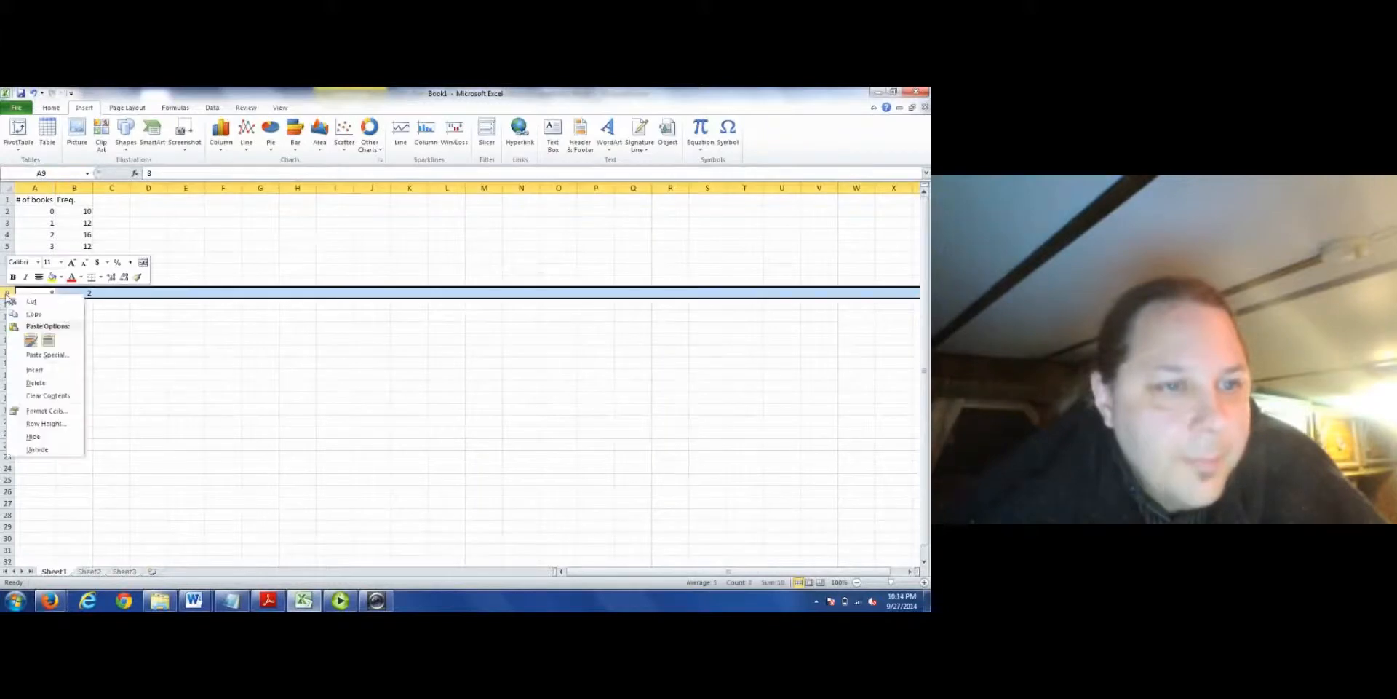
left_click(55, 374)
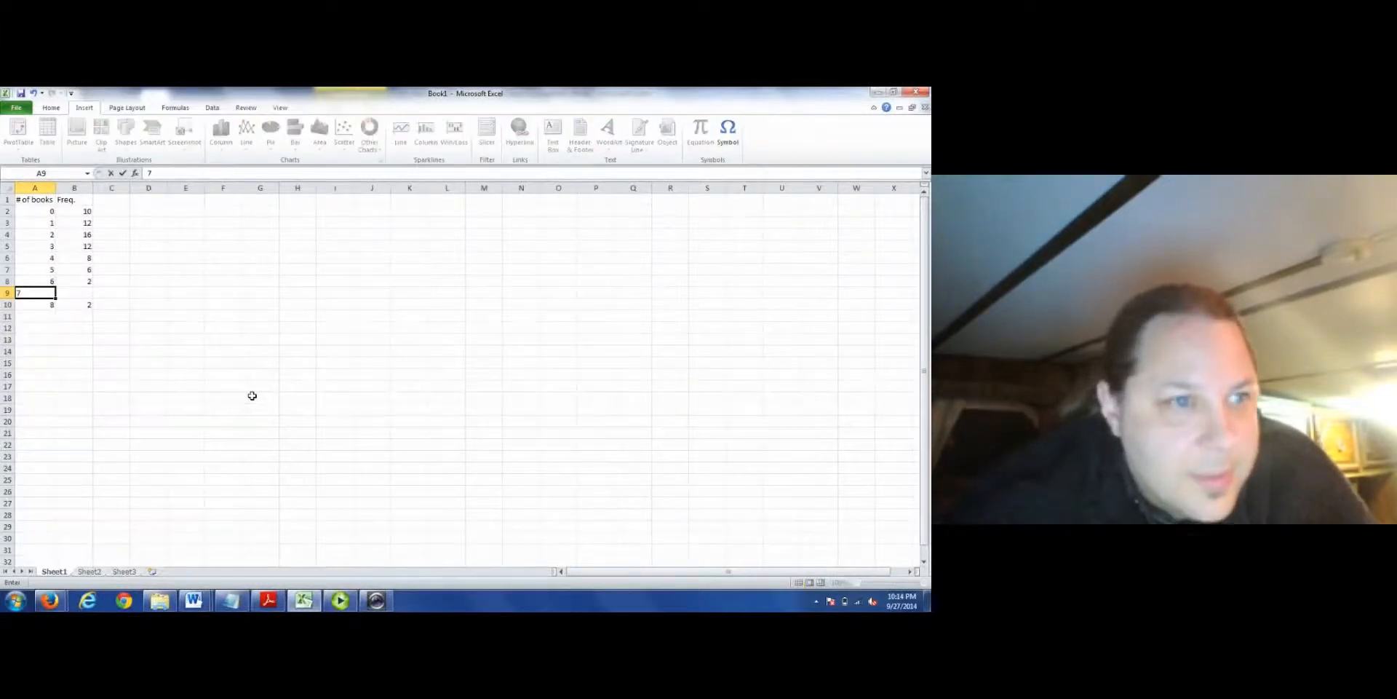
type("7")
key("Tab")
type("0")
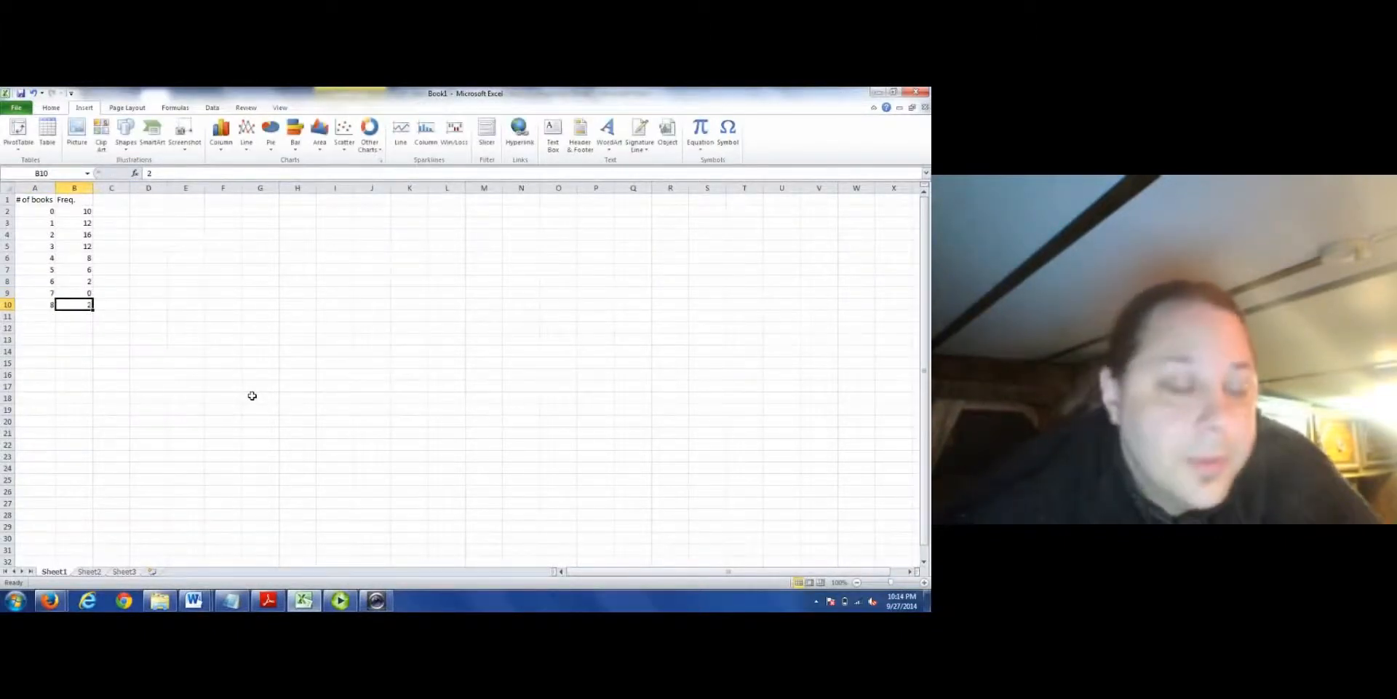
- Total the frequencies in cell B12 with the formula =SUM(B2:B10)
key("Return")
key("Return")
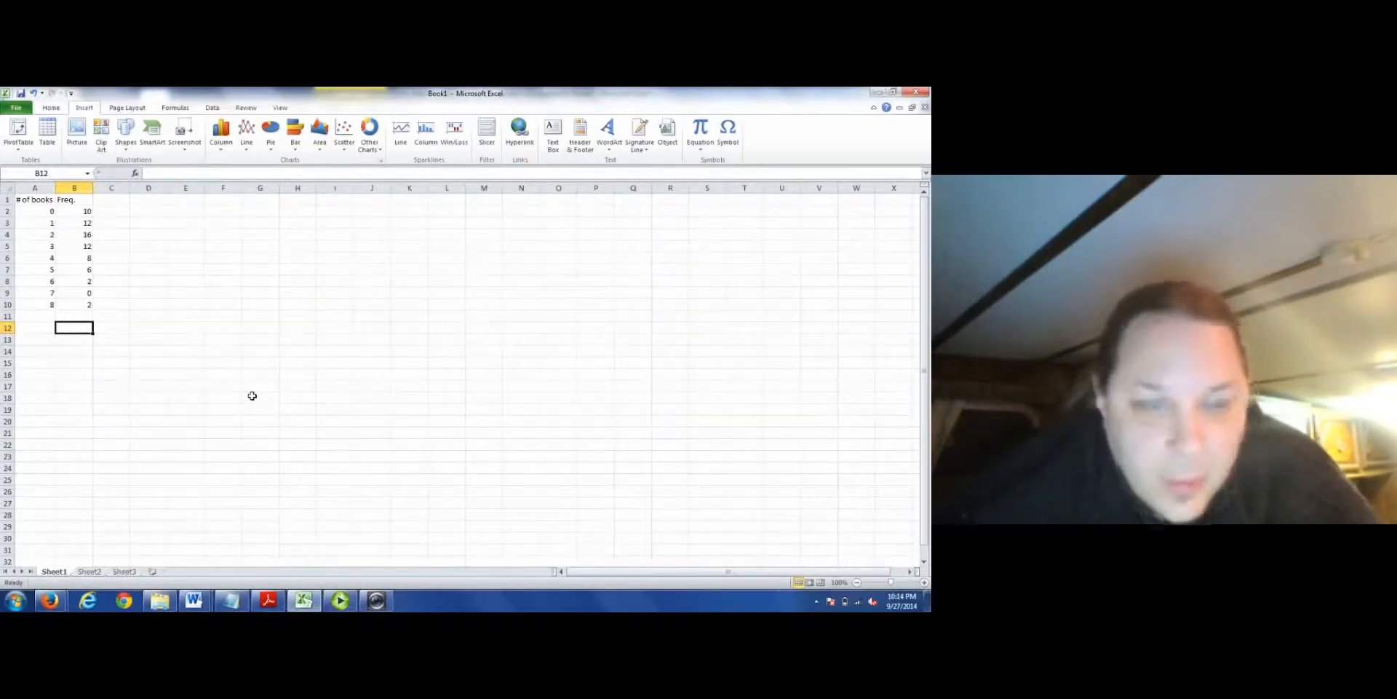
type("=s")
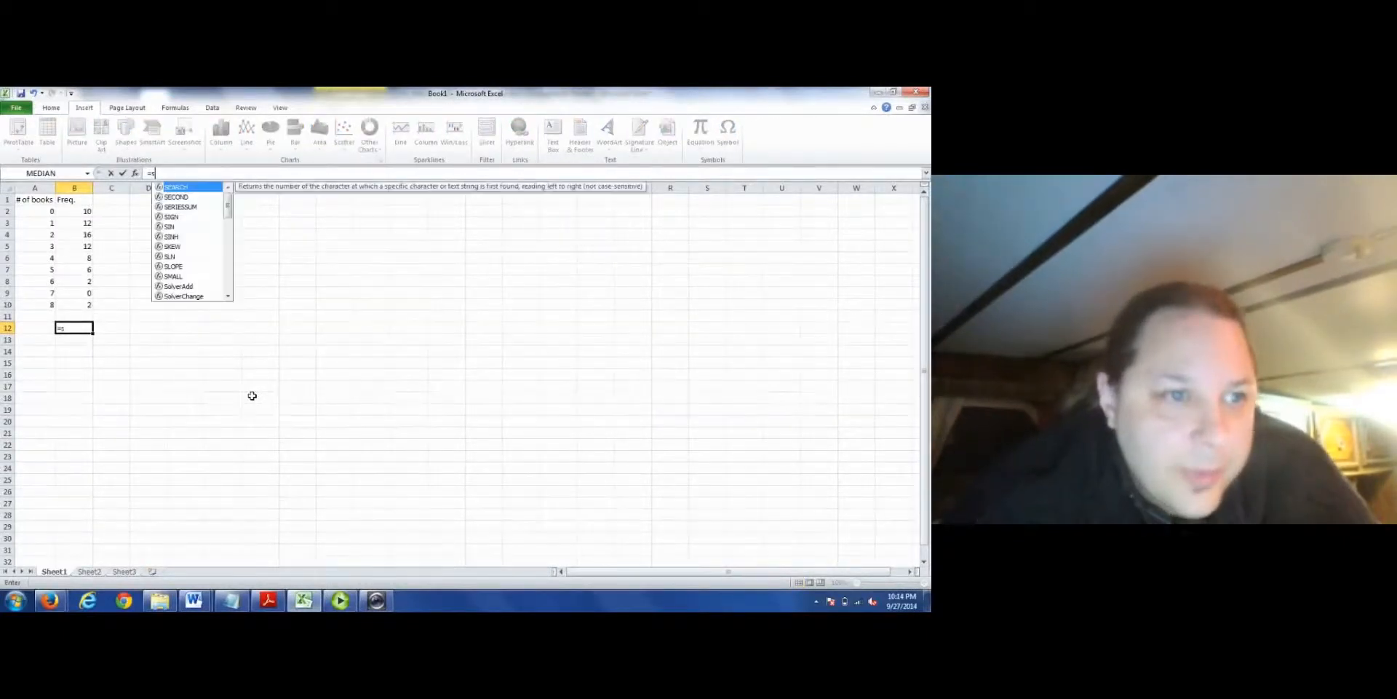
type("um(")
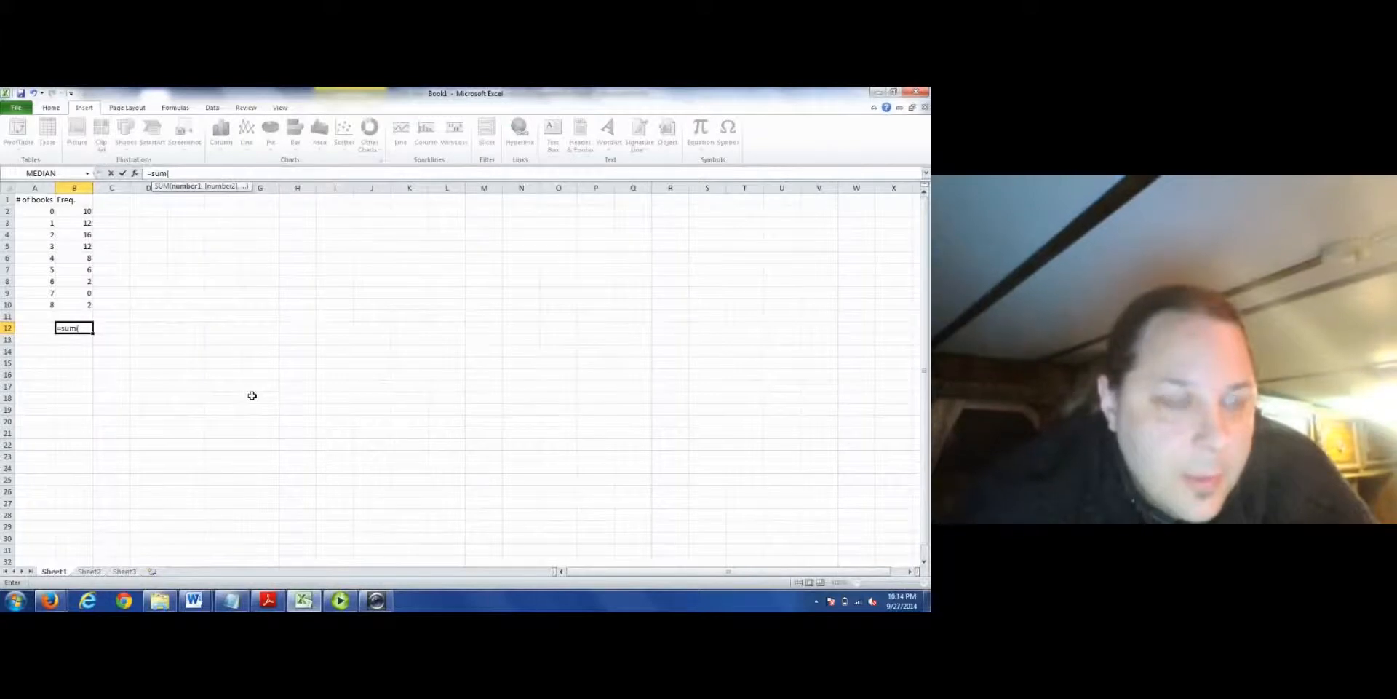
key("Up")
key("Up")
key("shift+Up")
key("shift+Up")
key("shift+Up")
key("shift+Up")
key("shift+Up")
key("shift+Up")
key("shift+Up")
key("shift+Up")
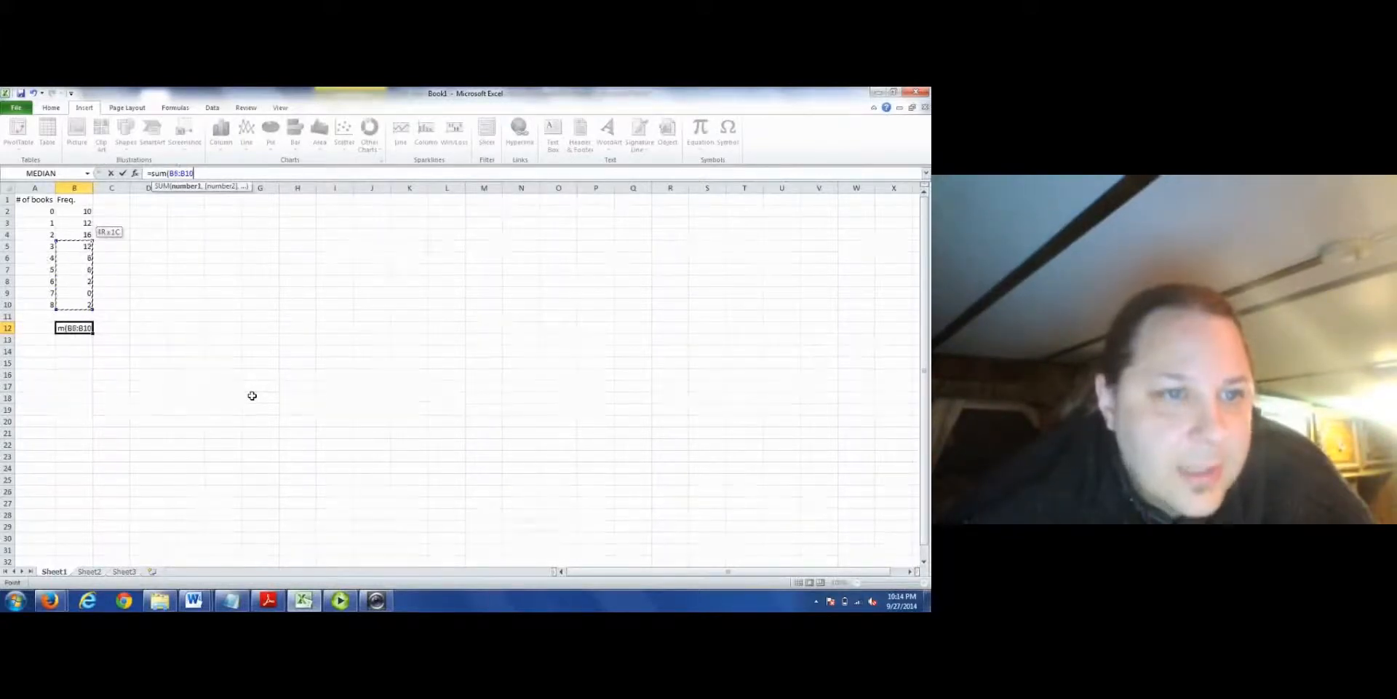
type(")")
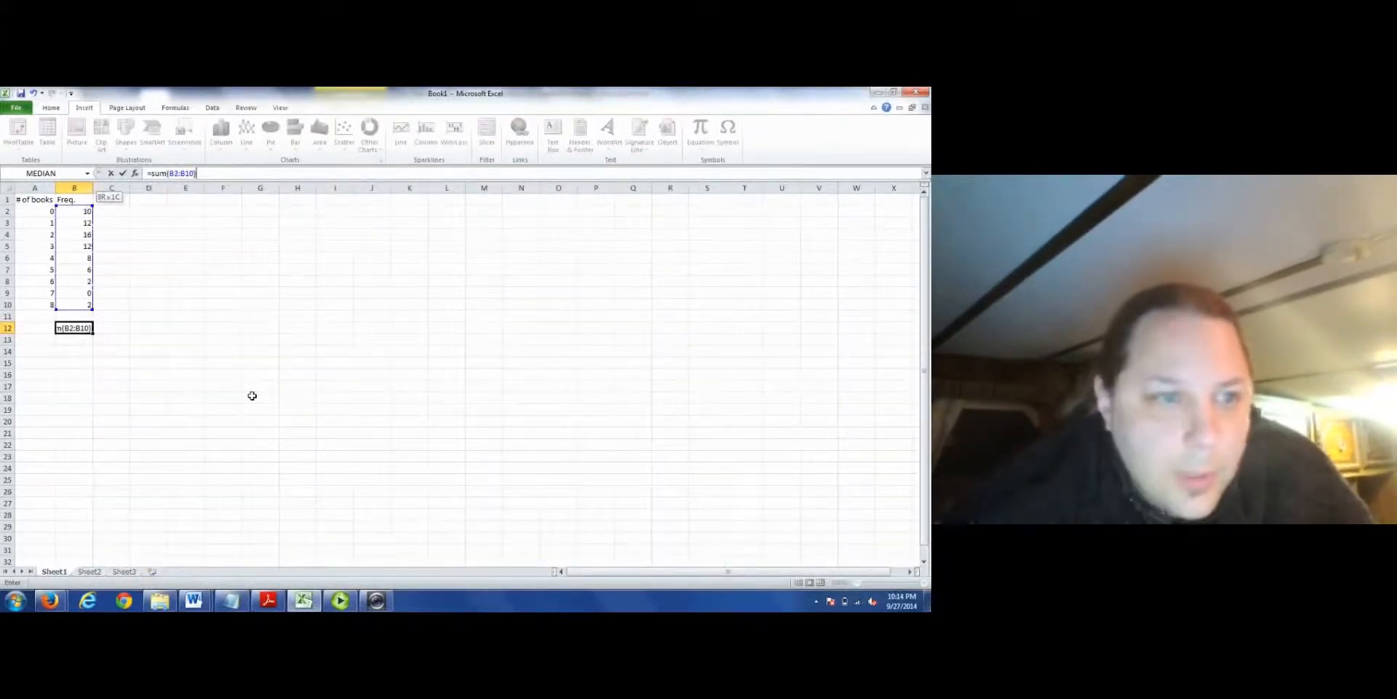
key("Return")
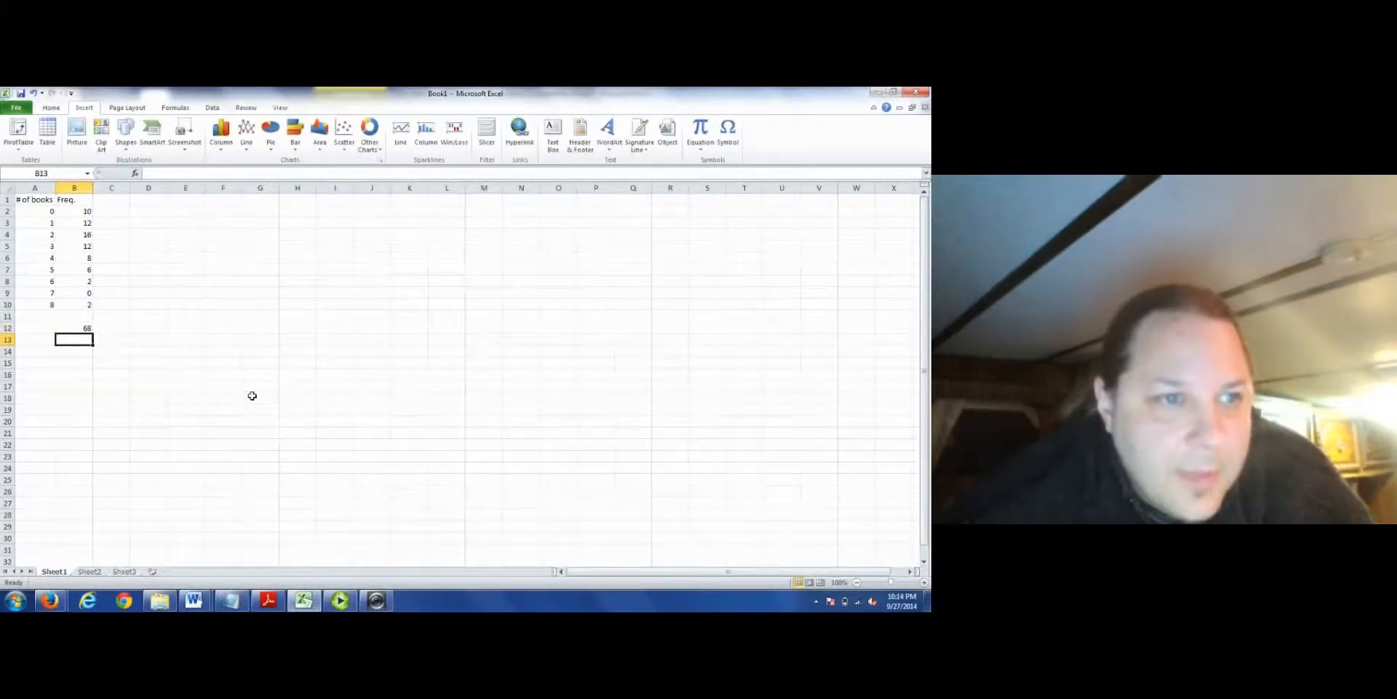
- Add the column header Relative in cell C1, beside the Freq. header
key("Up")
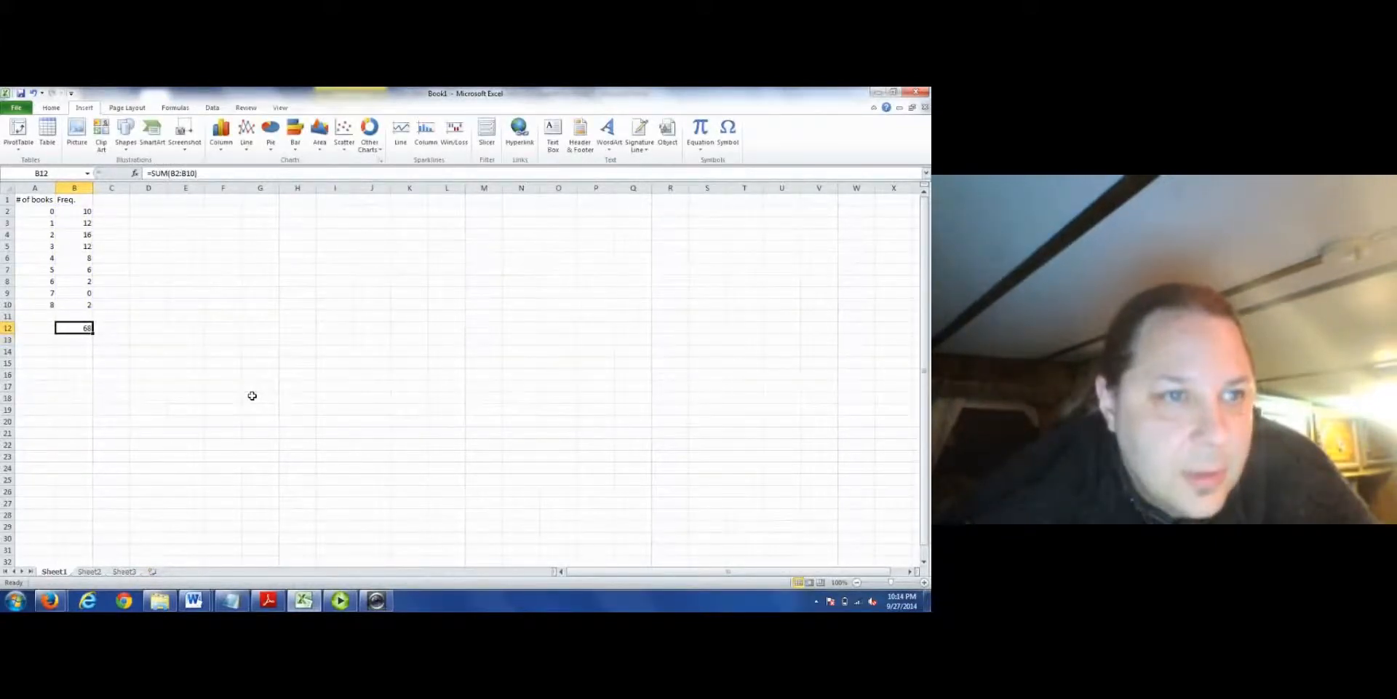
key("Up")
key("Up")
key("Up")
key("Up")
key("Up")
key("Up")
key("Up")
key("Up")
key("Up")
key("Up")
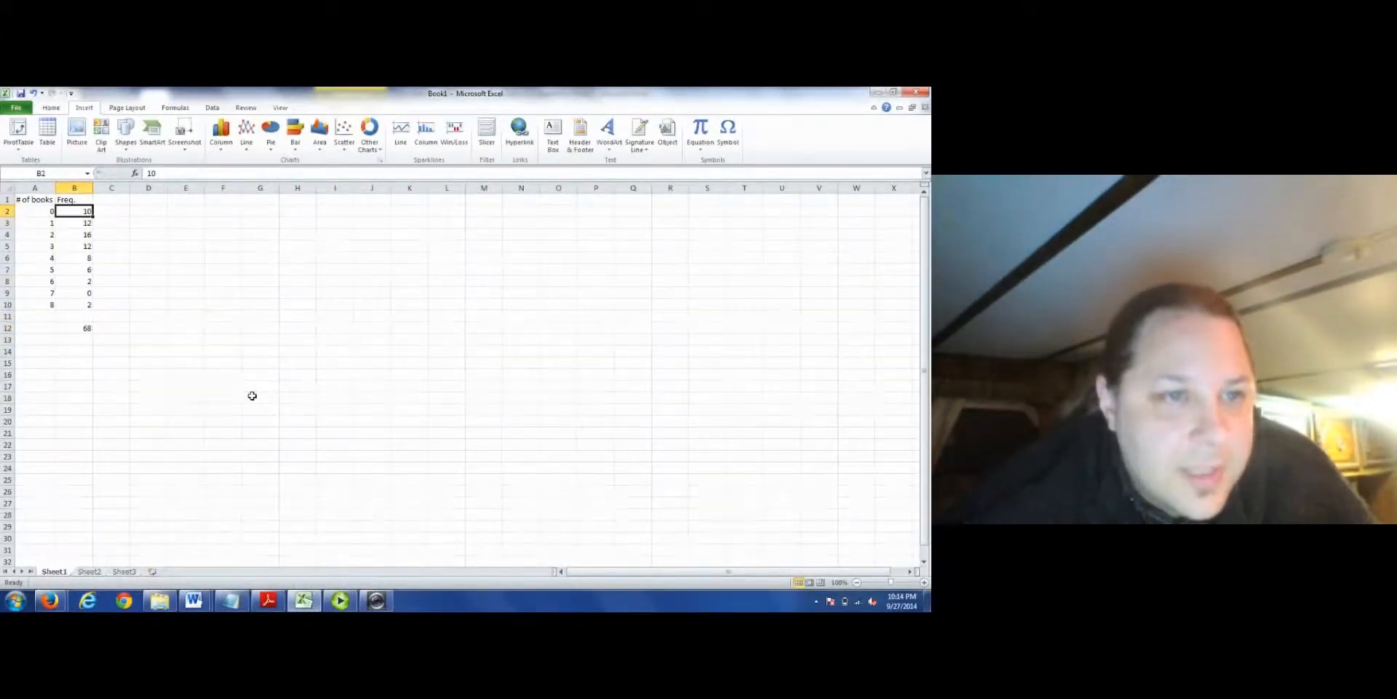
key("Right")
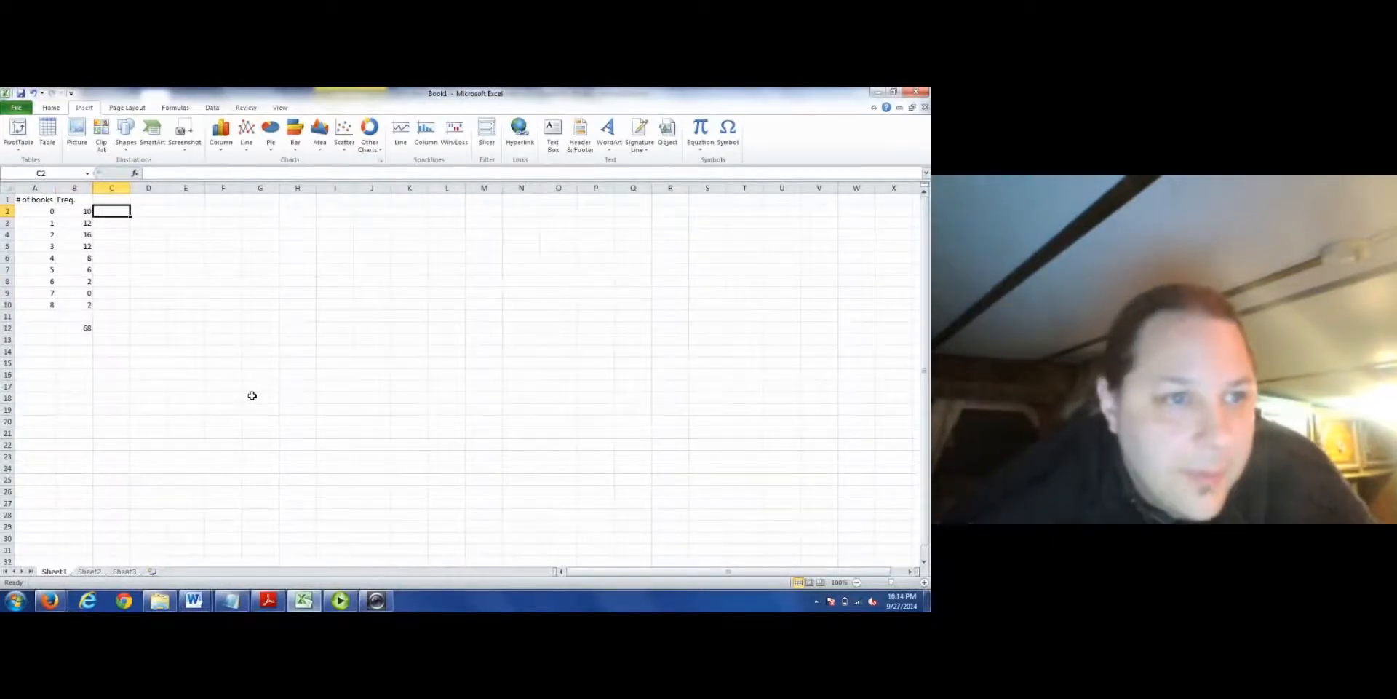
key("Up")
type("Rel")
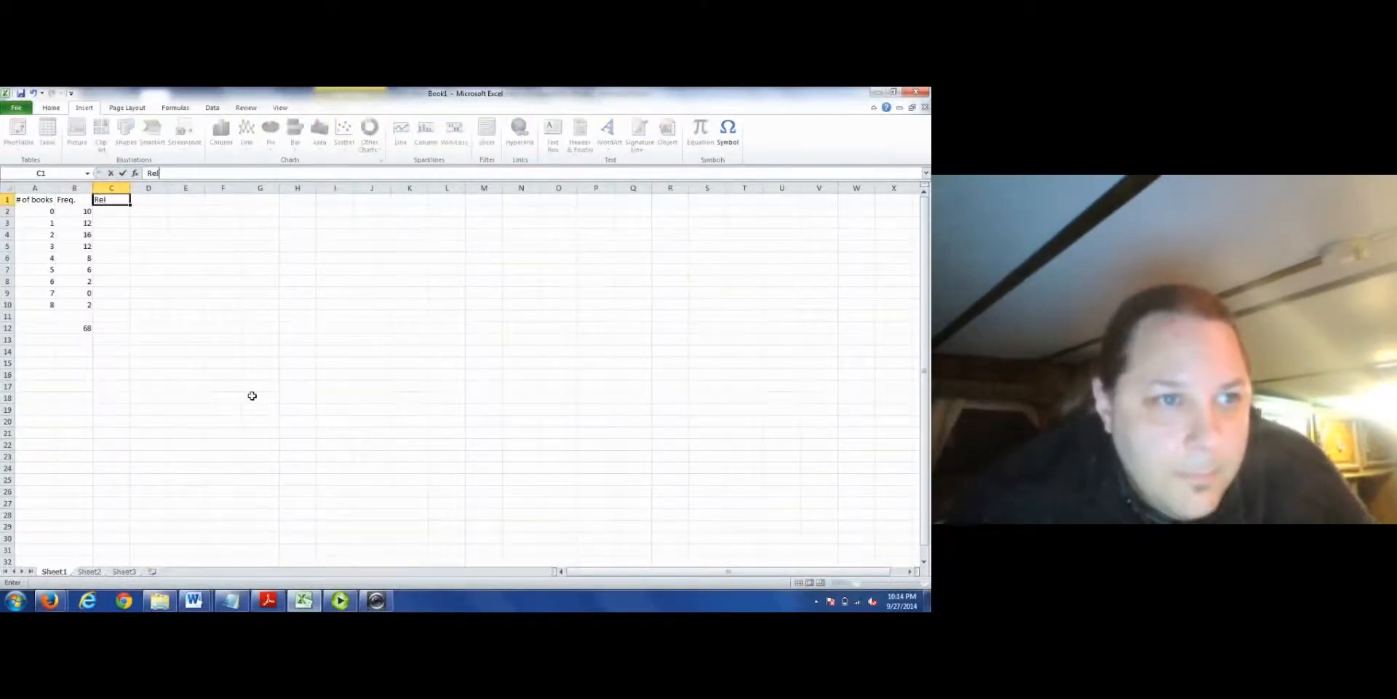
type("ative")
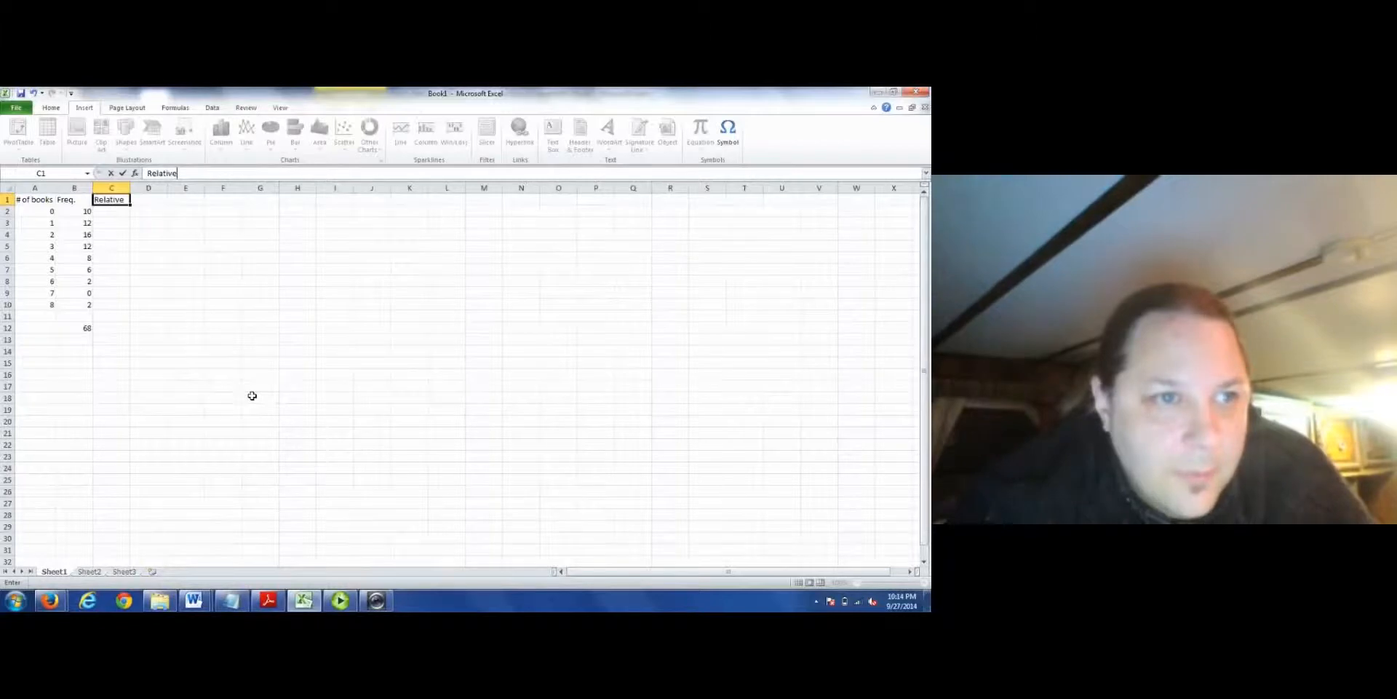
key("Return")
- Calculate the first relative frequency in cell C2 with the formula =B2/68
type("=")
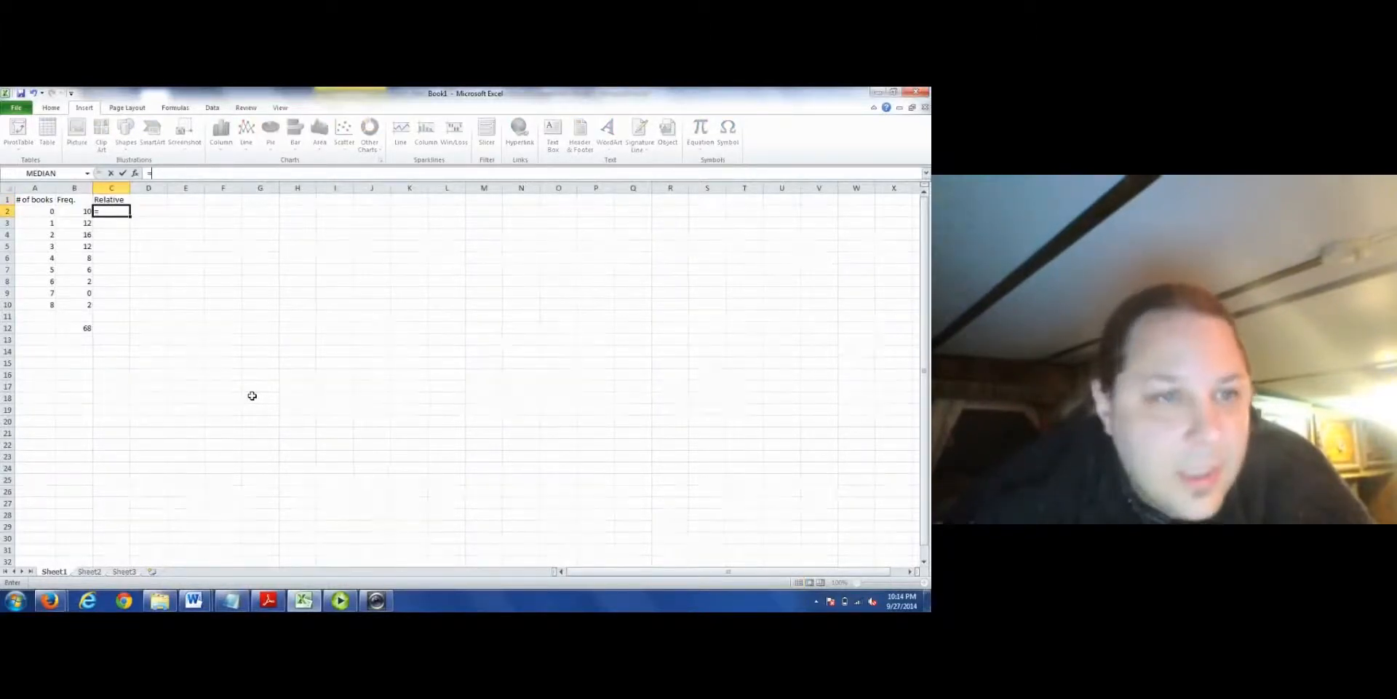
left_click(77, 217)
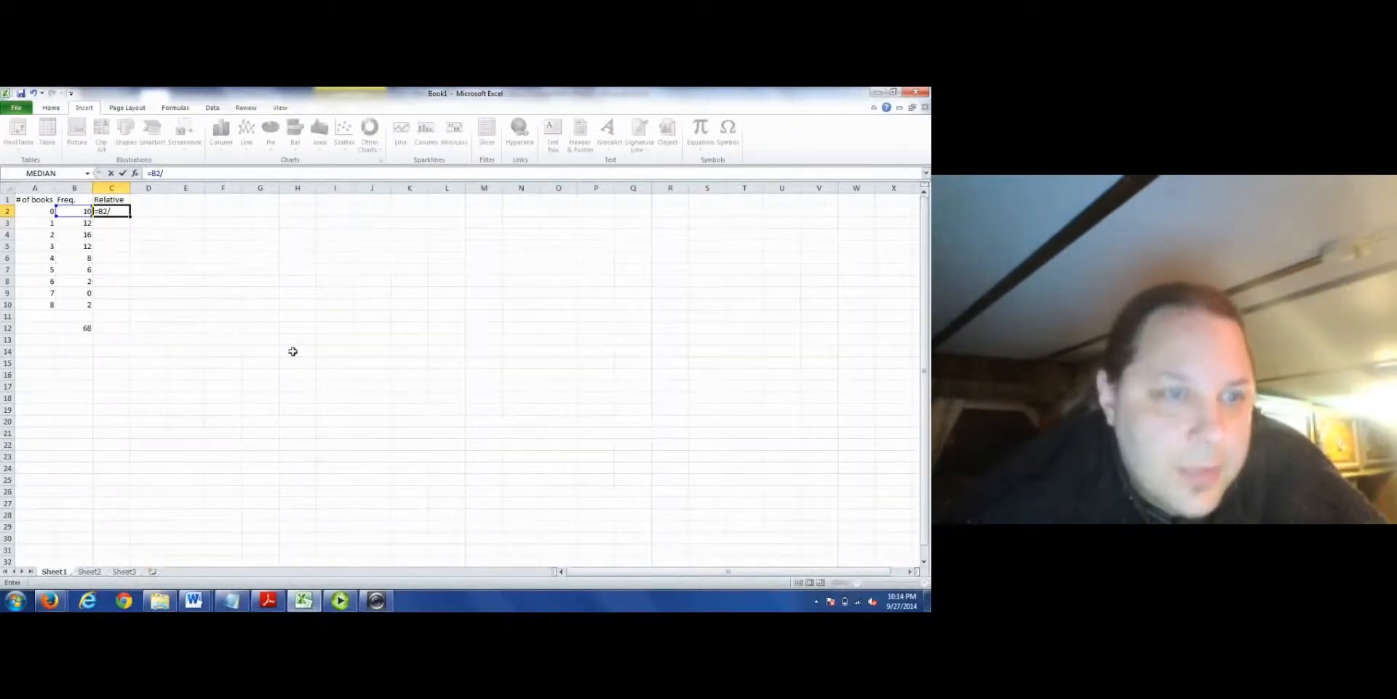
type("/68")
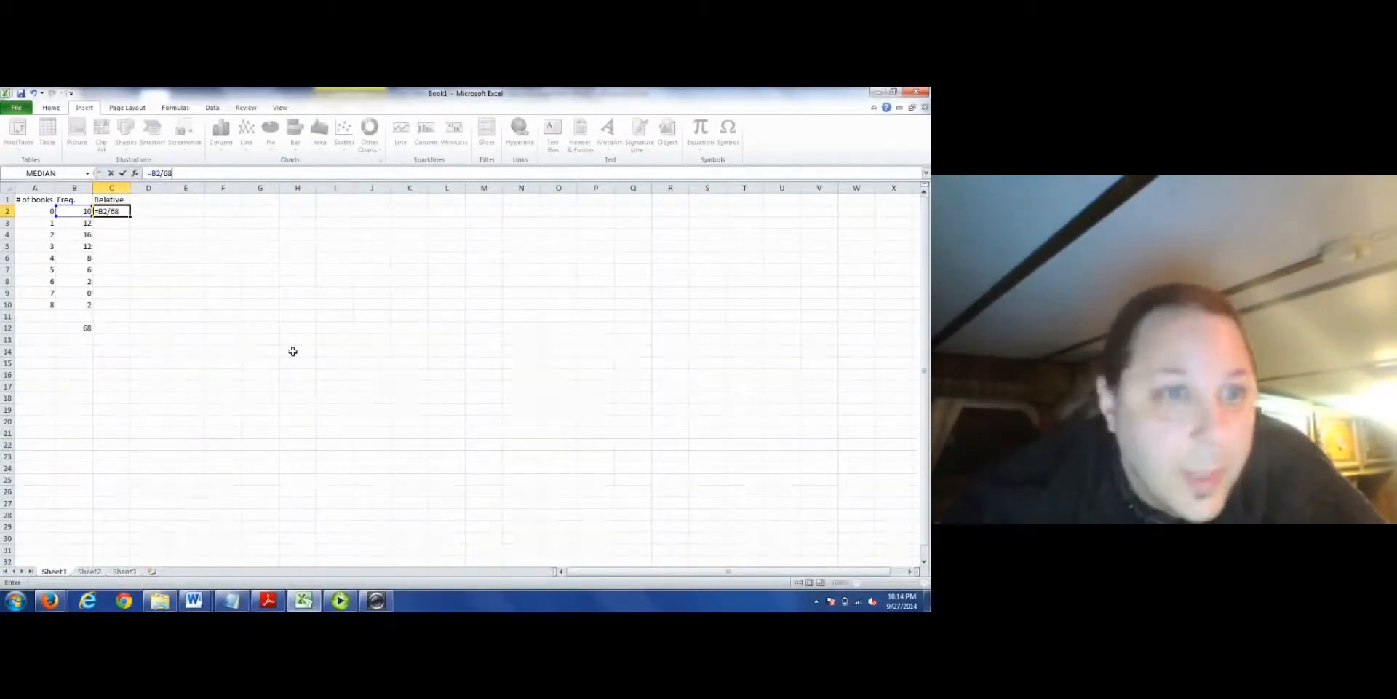
key("Return")
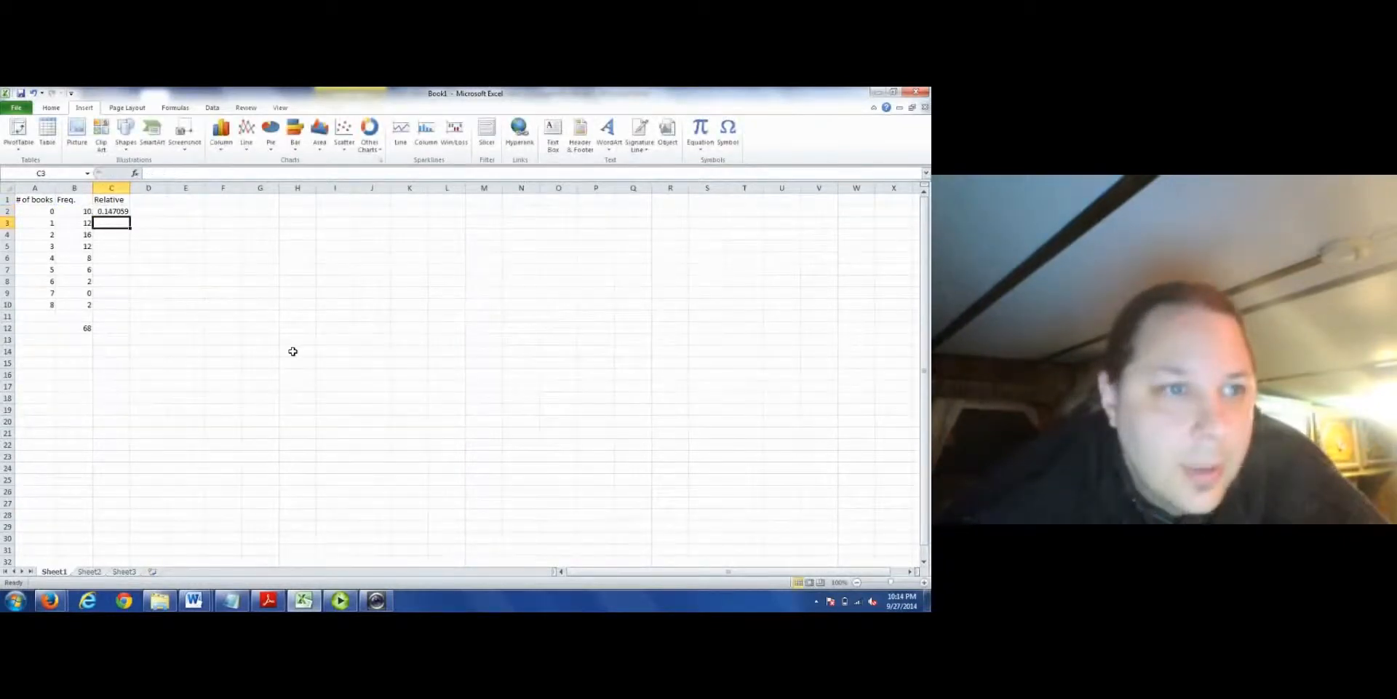
- Copy the relative frequency formula from cell C2 into cells C3 through C10
key("Up")
key("ctrl+c")
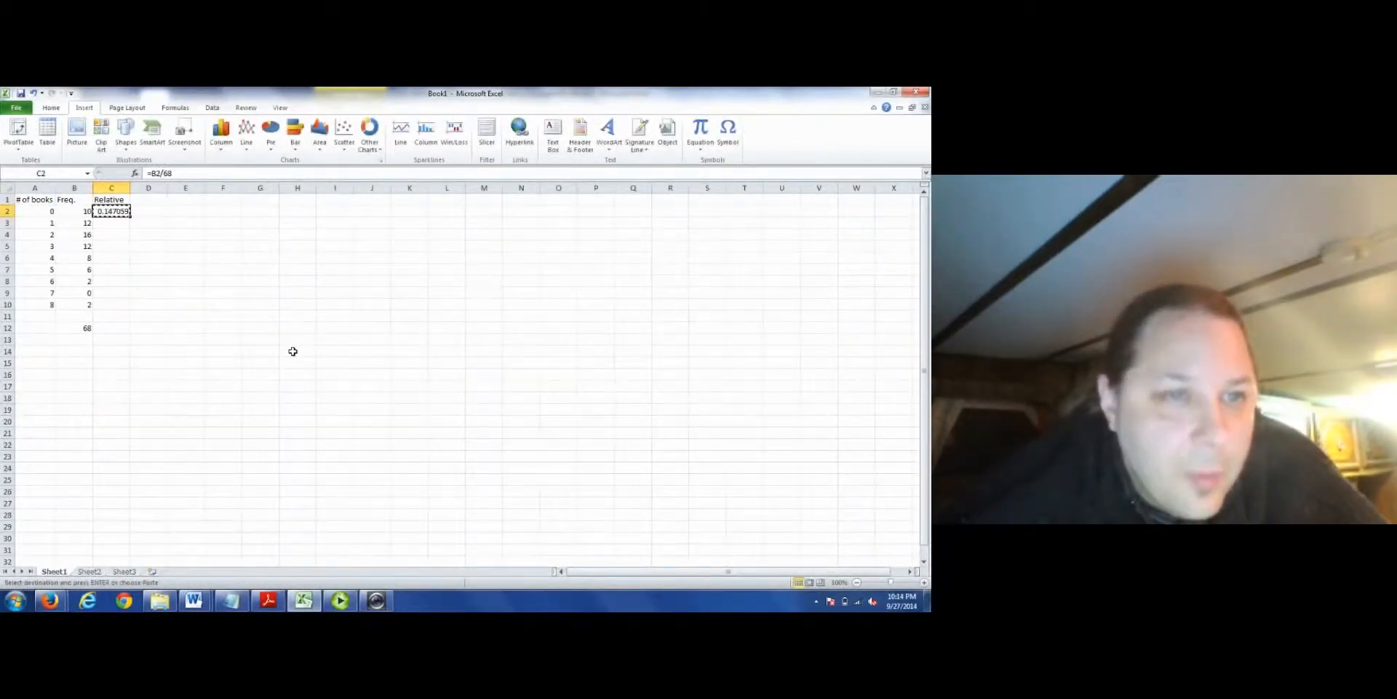
key("Down")
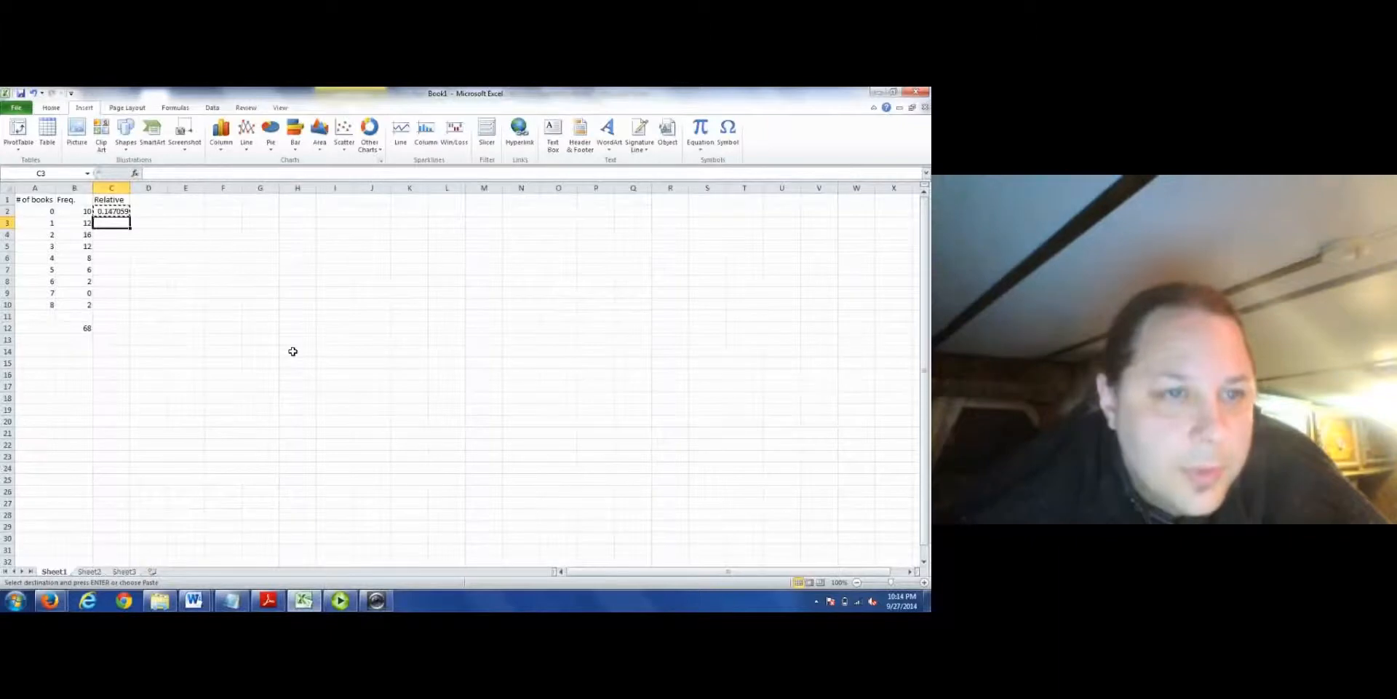
key("ctrl+v")
key("Down")
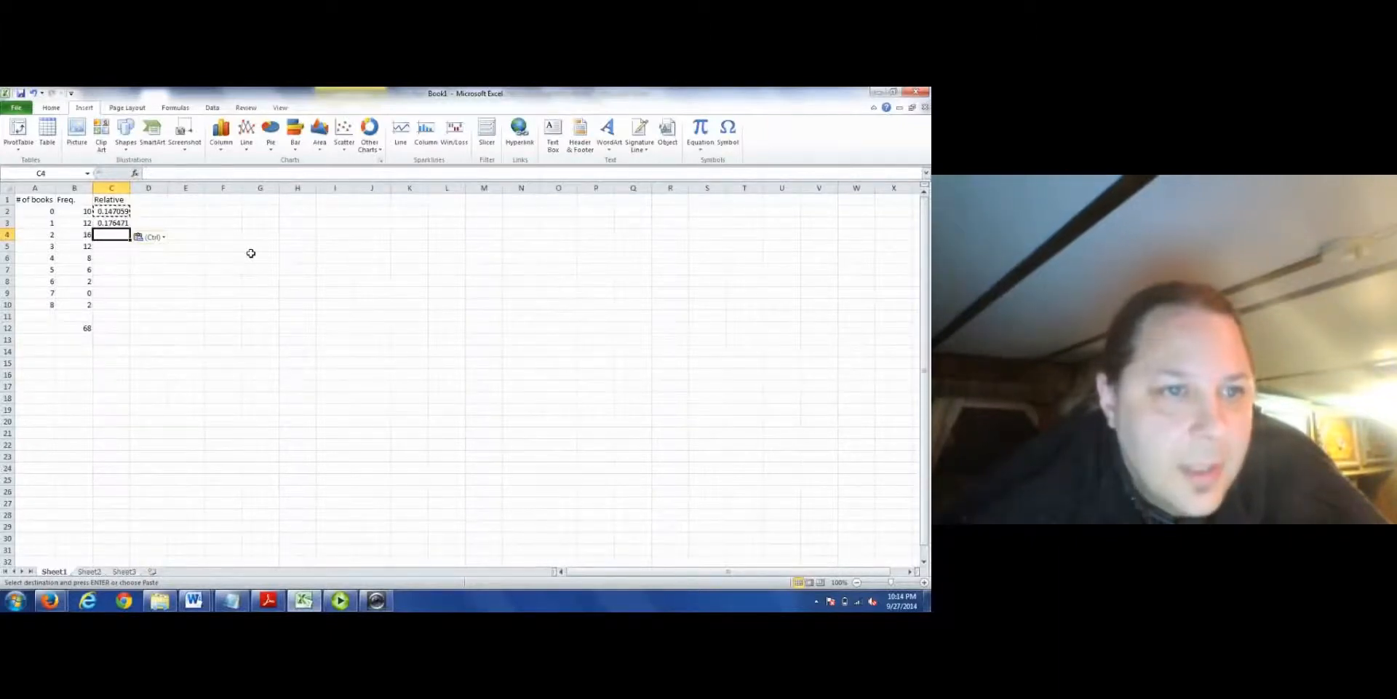
key("ctrl+v")
key("Down")
key("ctrl+v")
key("Down")
key("ctrl+v")
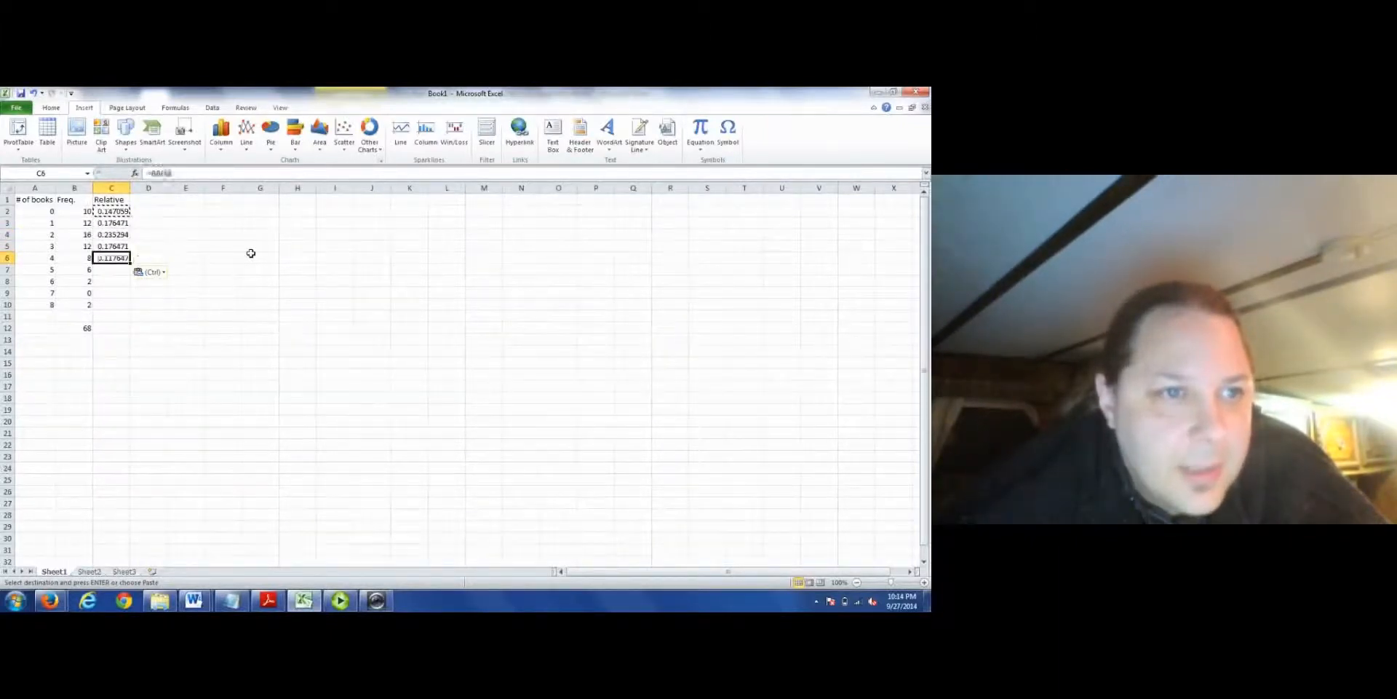
key("Down")
key("ctrl+v")
key("Down")
key("ctrl+v")
key("Down")
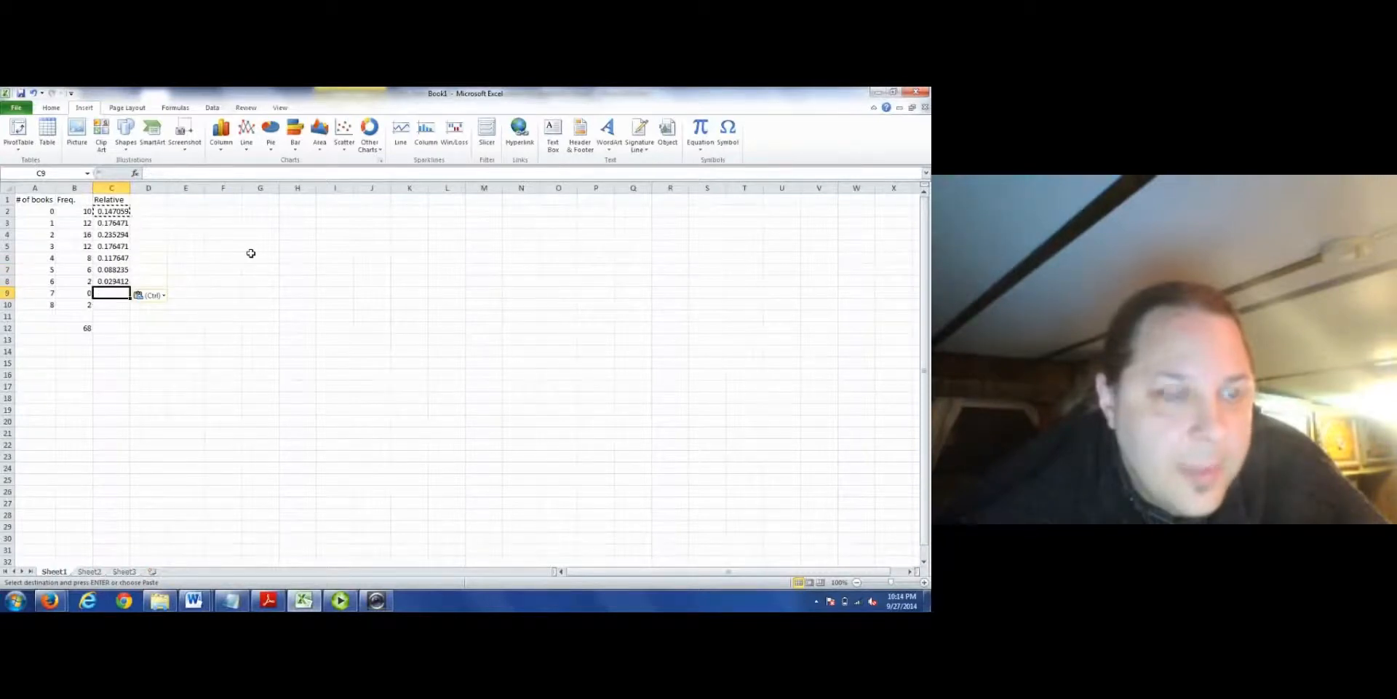
key("ctrl+v")
key("Down")
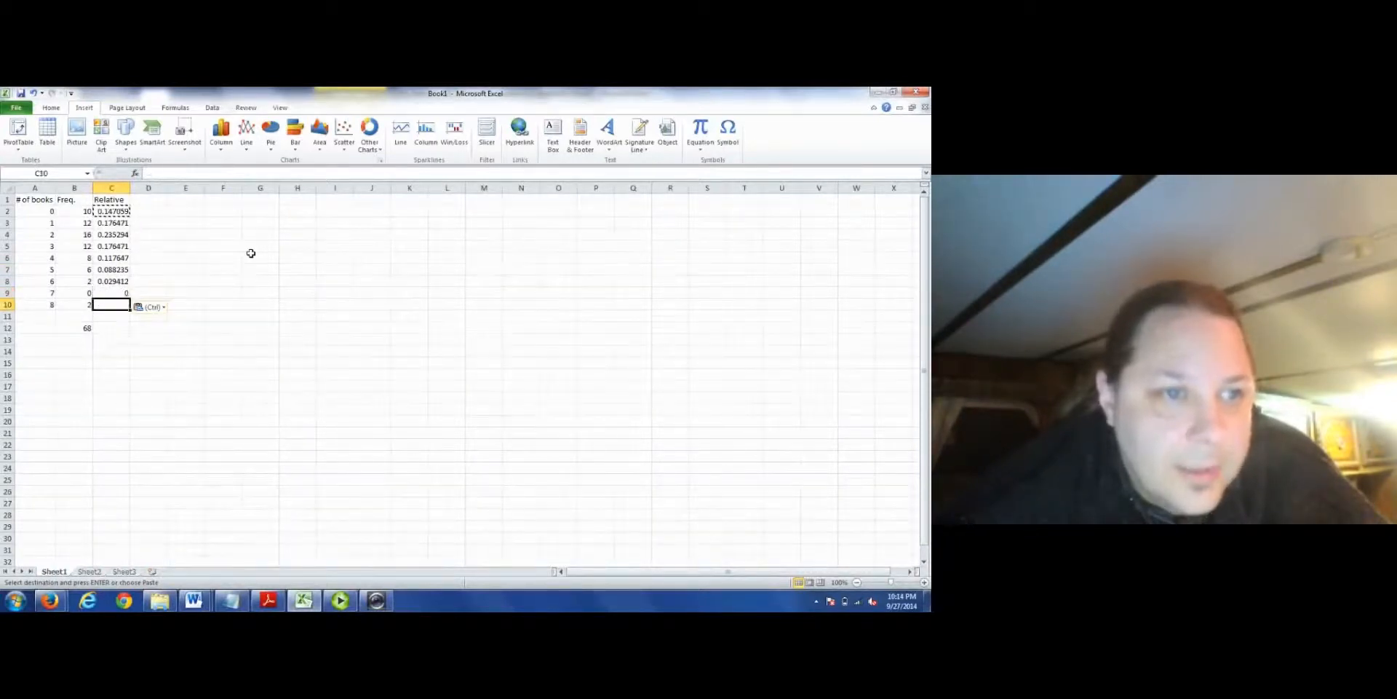
key("Return")
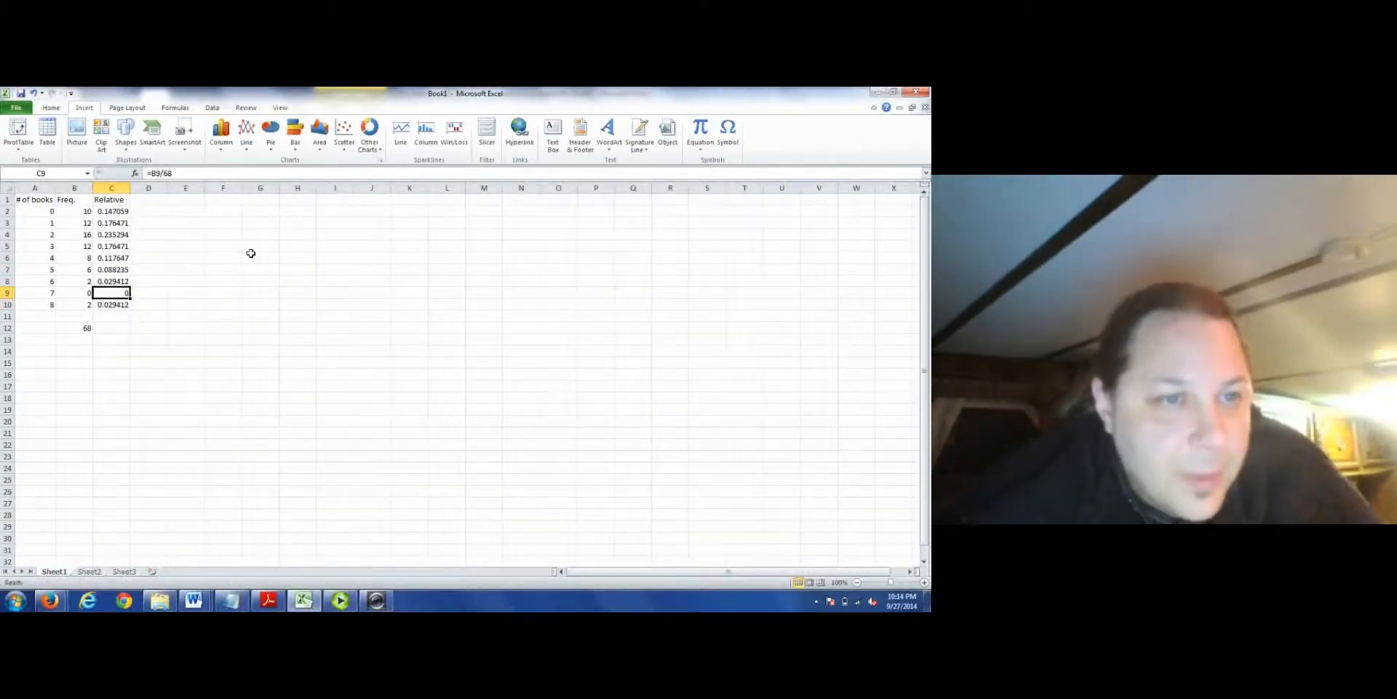
- Insert a 2-D clustered column chart from the Freq. column, cells B1 to B10
key("ctrl+Up")
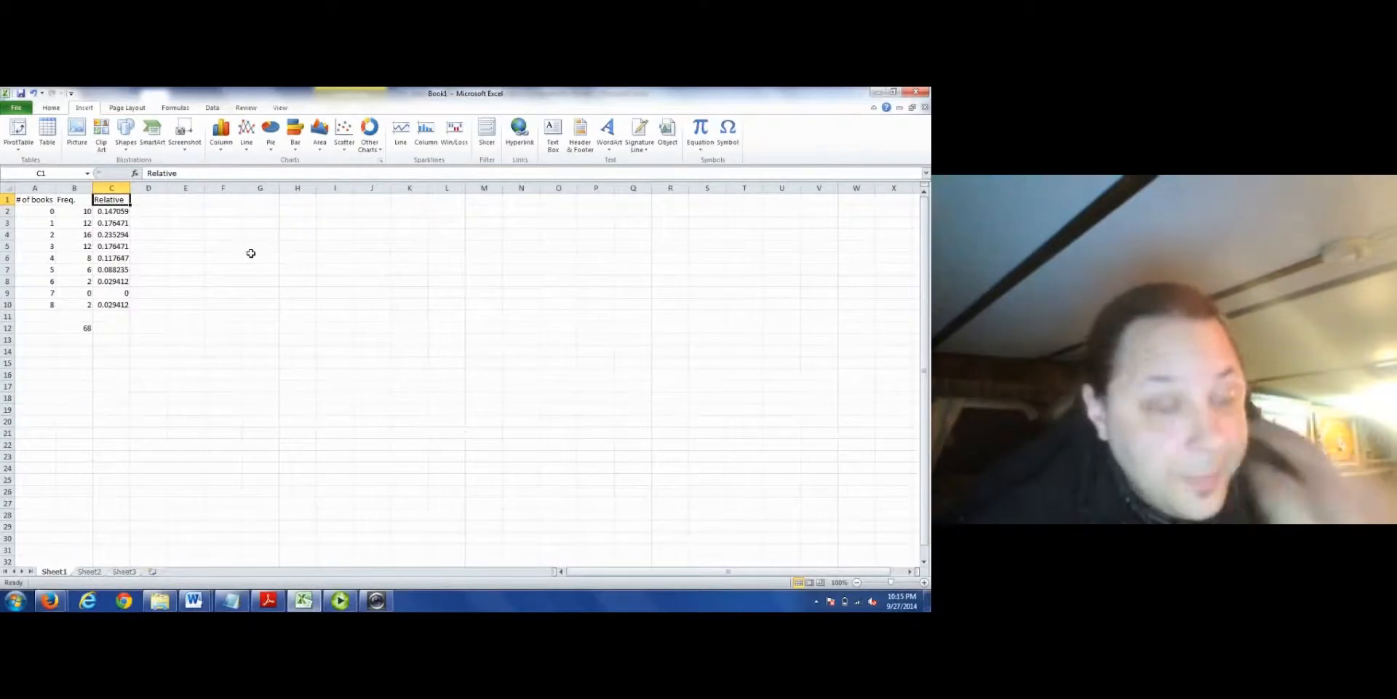
key("Left")
key("Left")
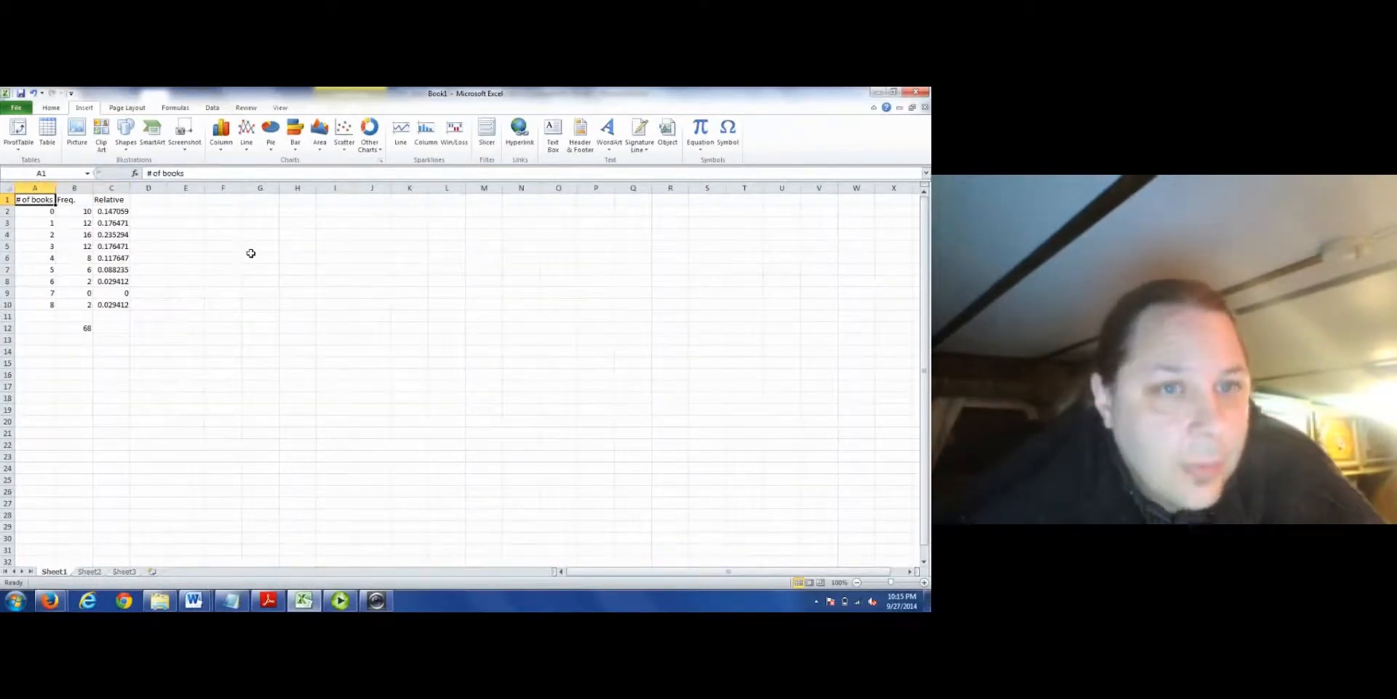
key("Right")
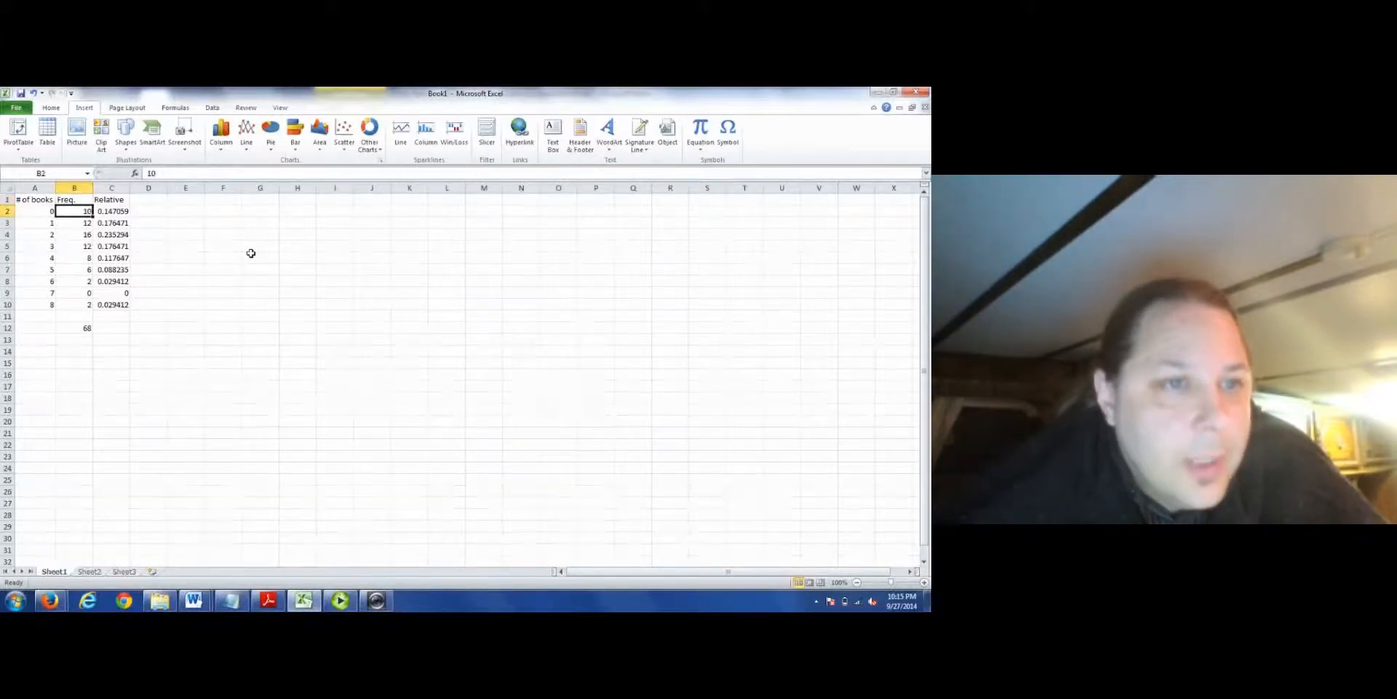
left_click_drag(77, 194, 86, 306)
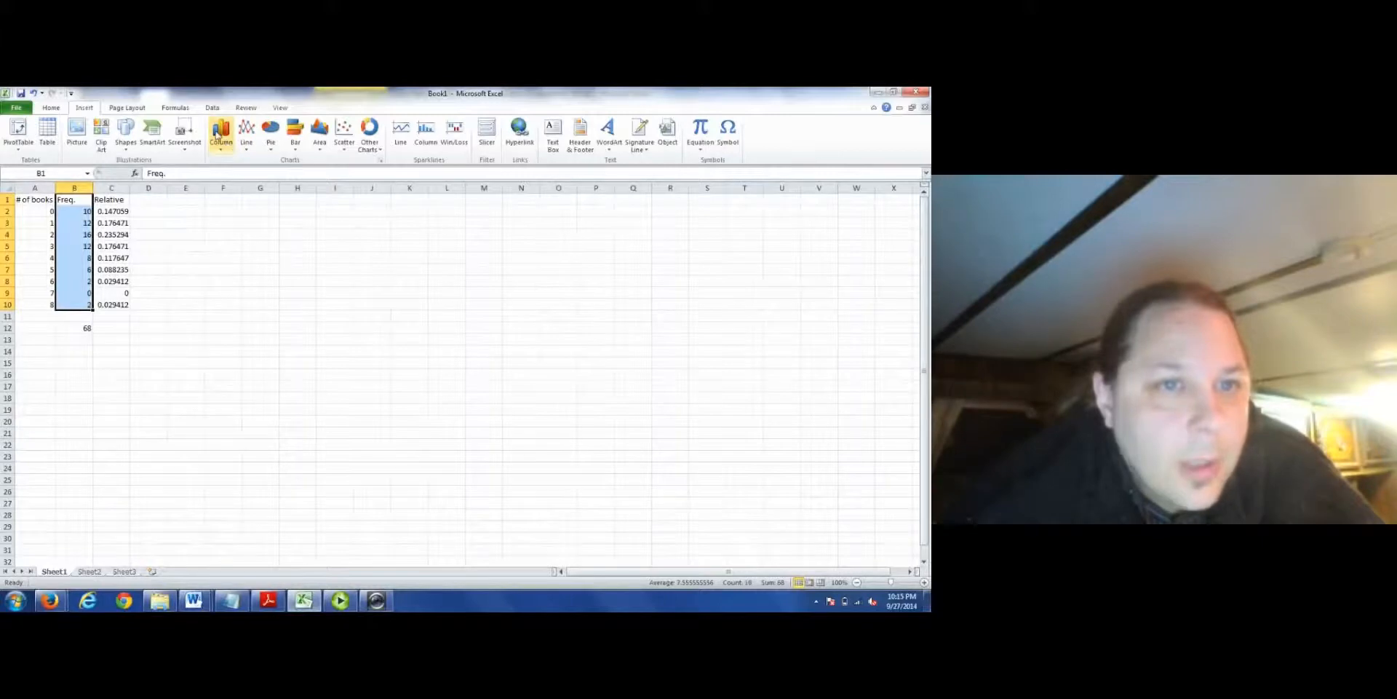
left_click(220, 134)
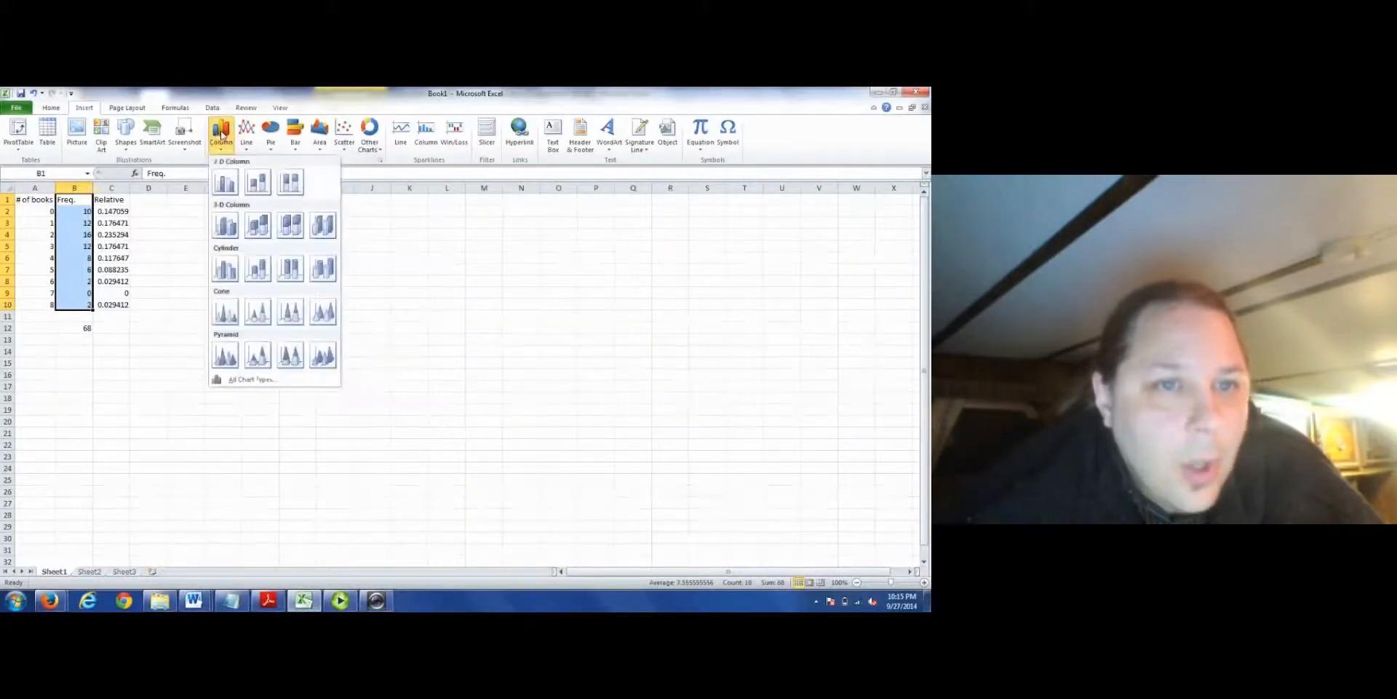
left_click(226, 183)
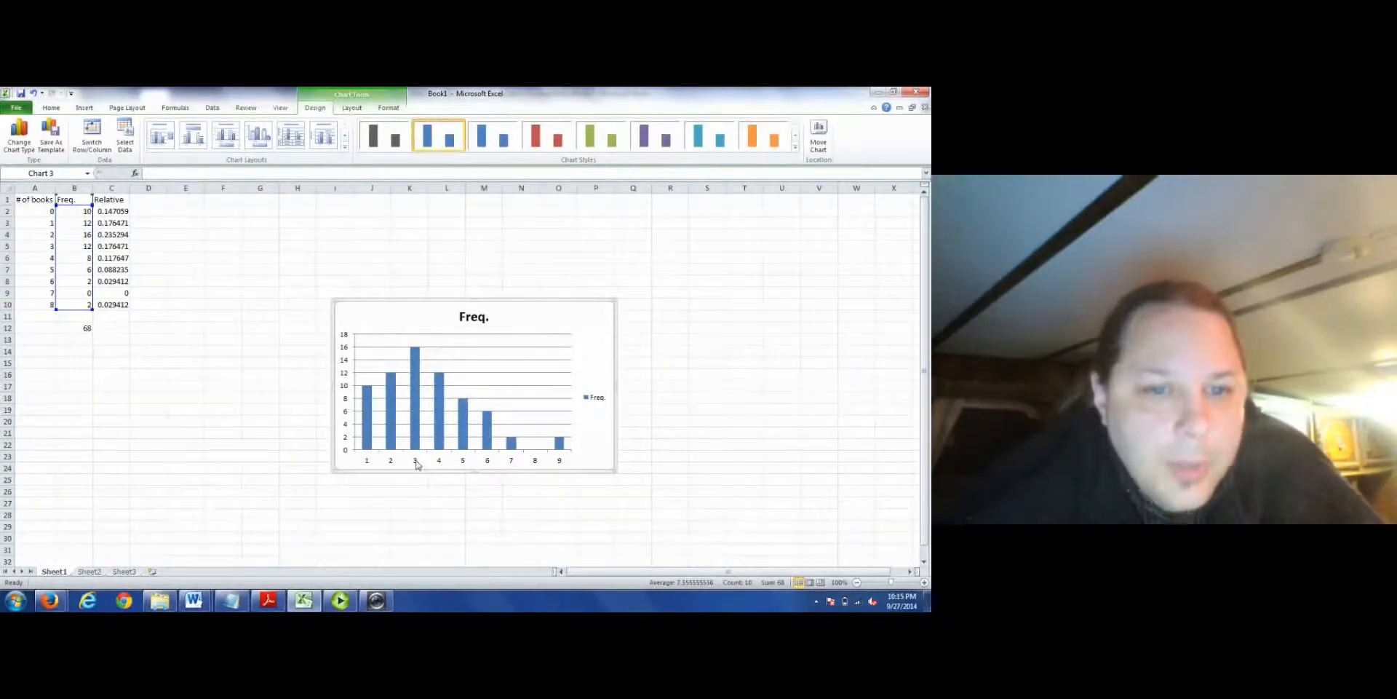
- Set the chart's horizontal axis labels to the book counts in A2:A10 and move the chart closer to the data table
double_click(575, 319)
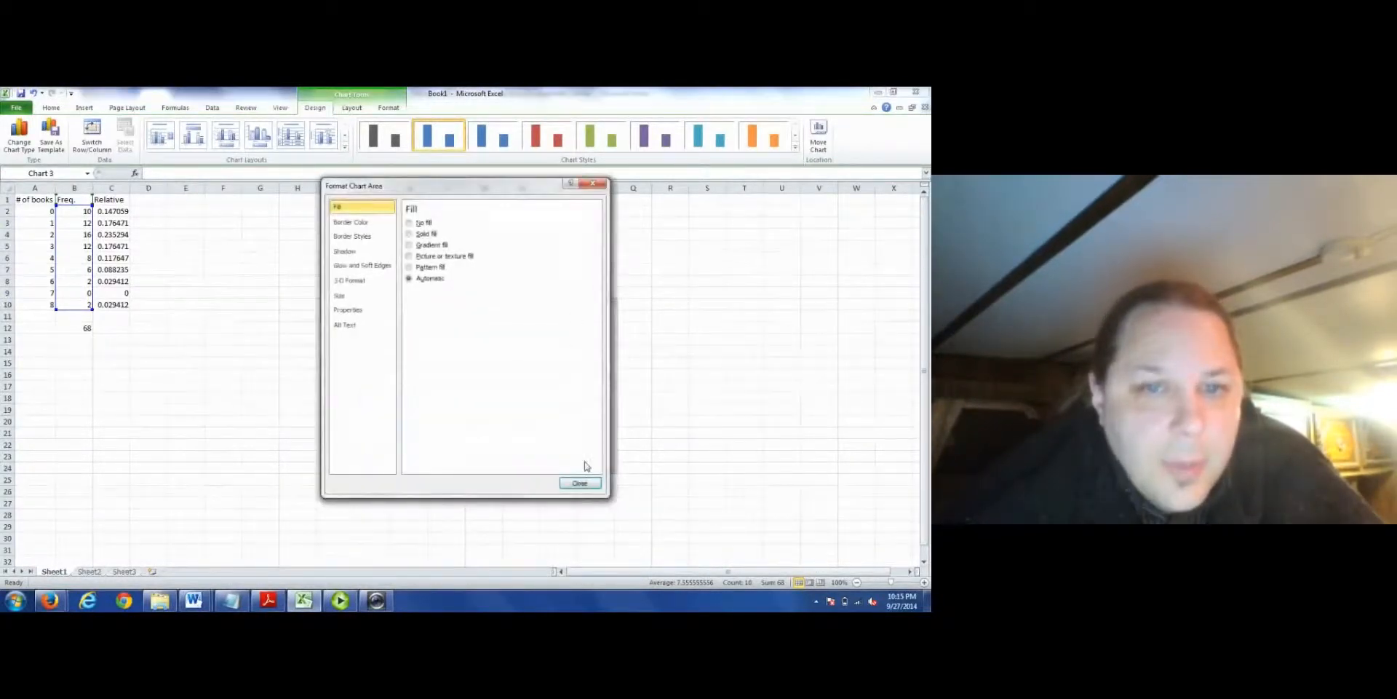
left_click(580, 482)
right_click(593, 332)
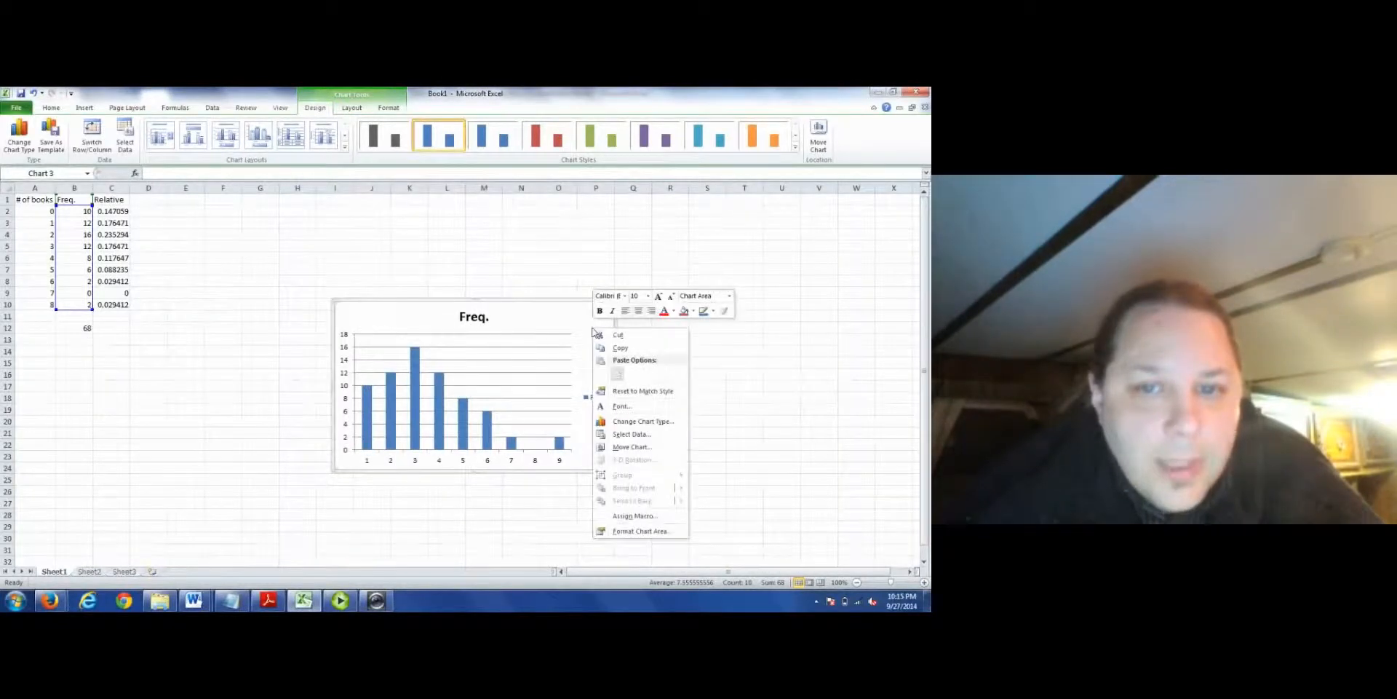
left_click(624, 435)
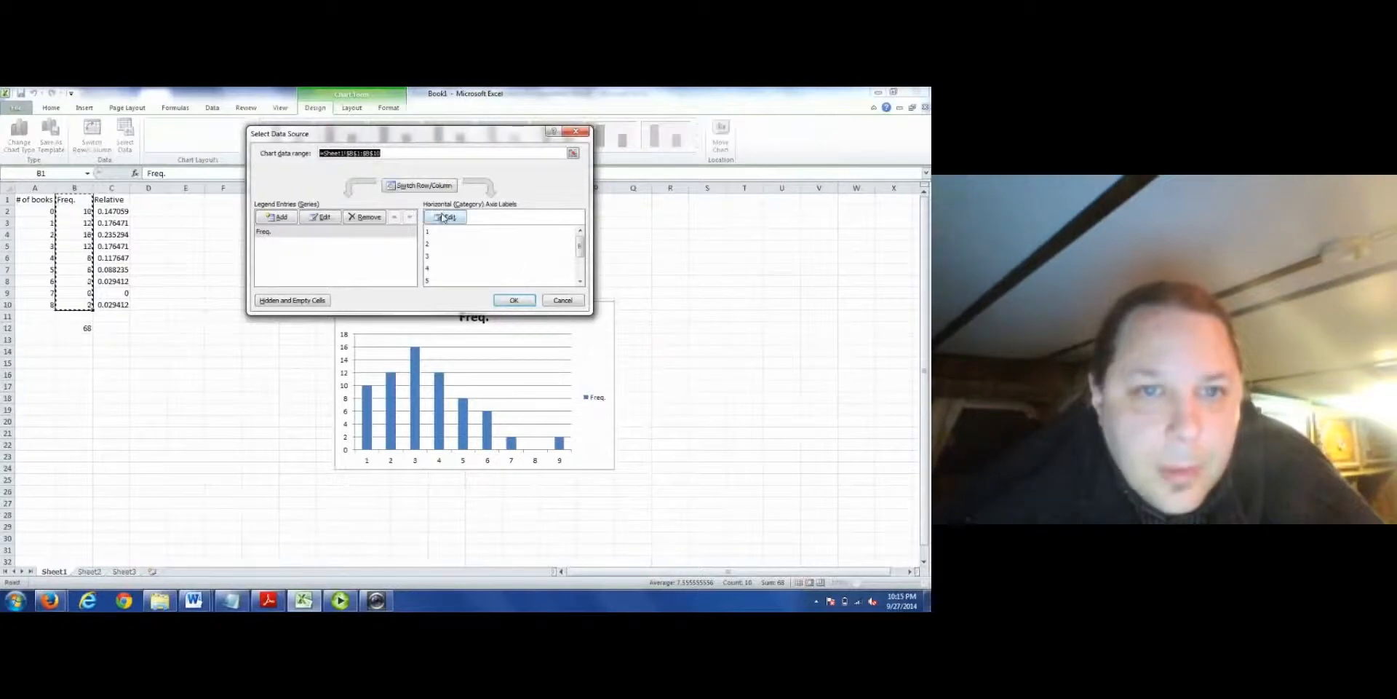
left_click(441, 218)
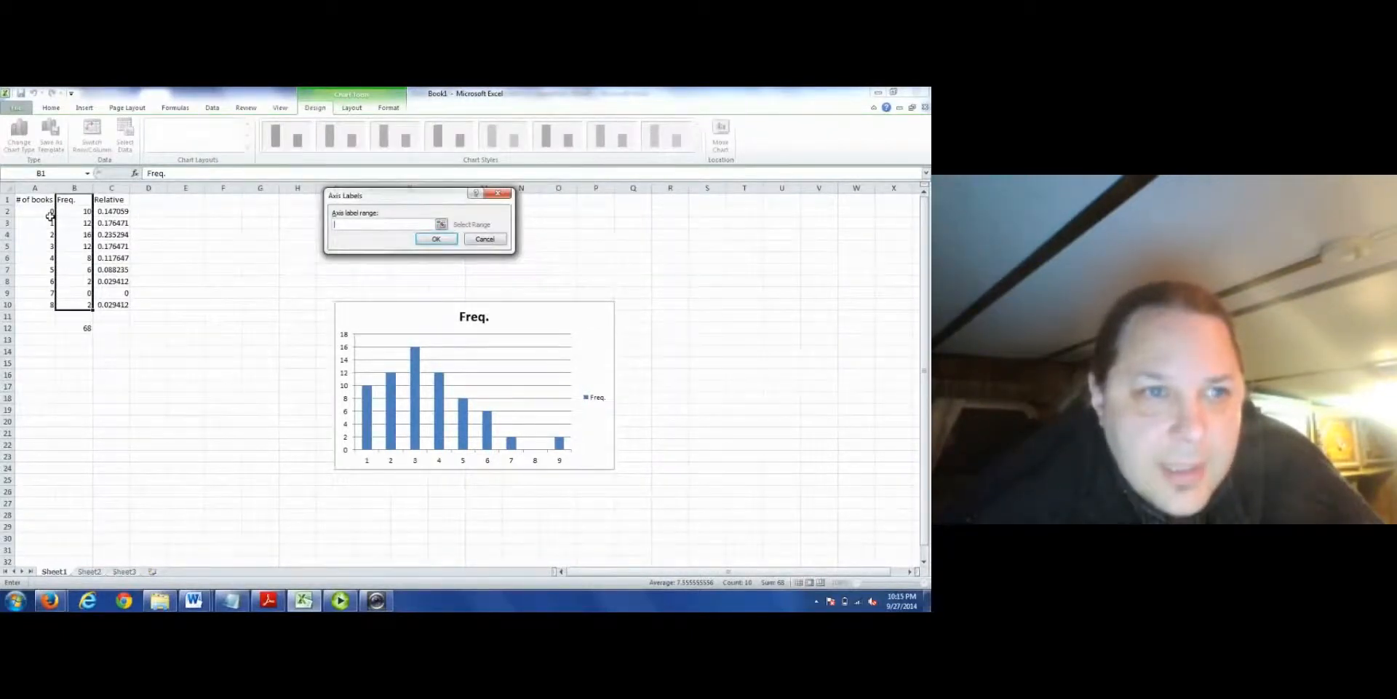
left_click_drag(50, 216, 53, 309)
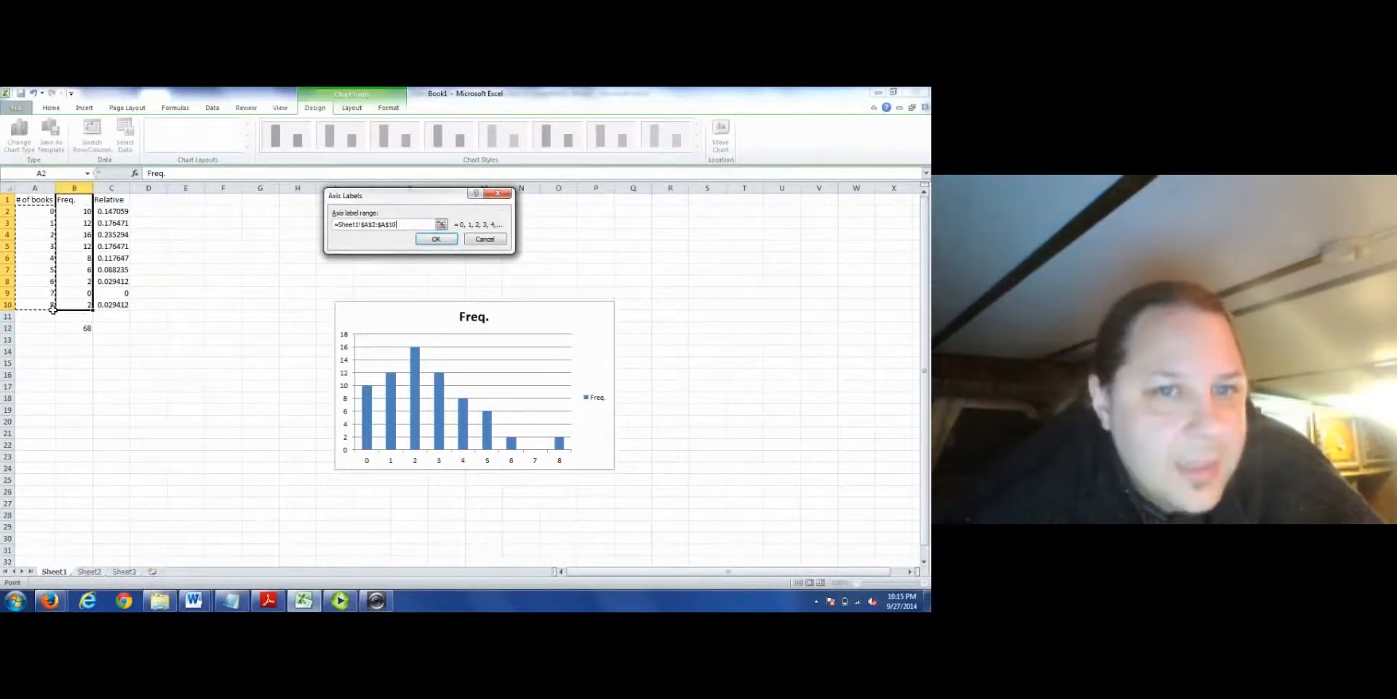
left_click(436, 239)
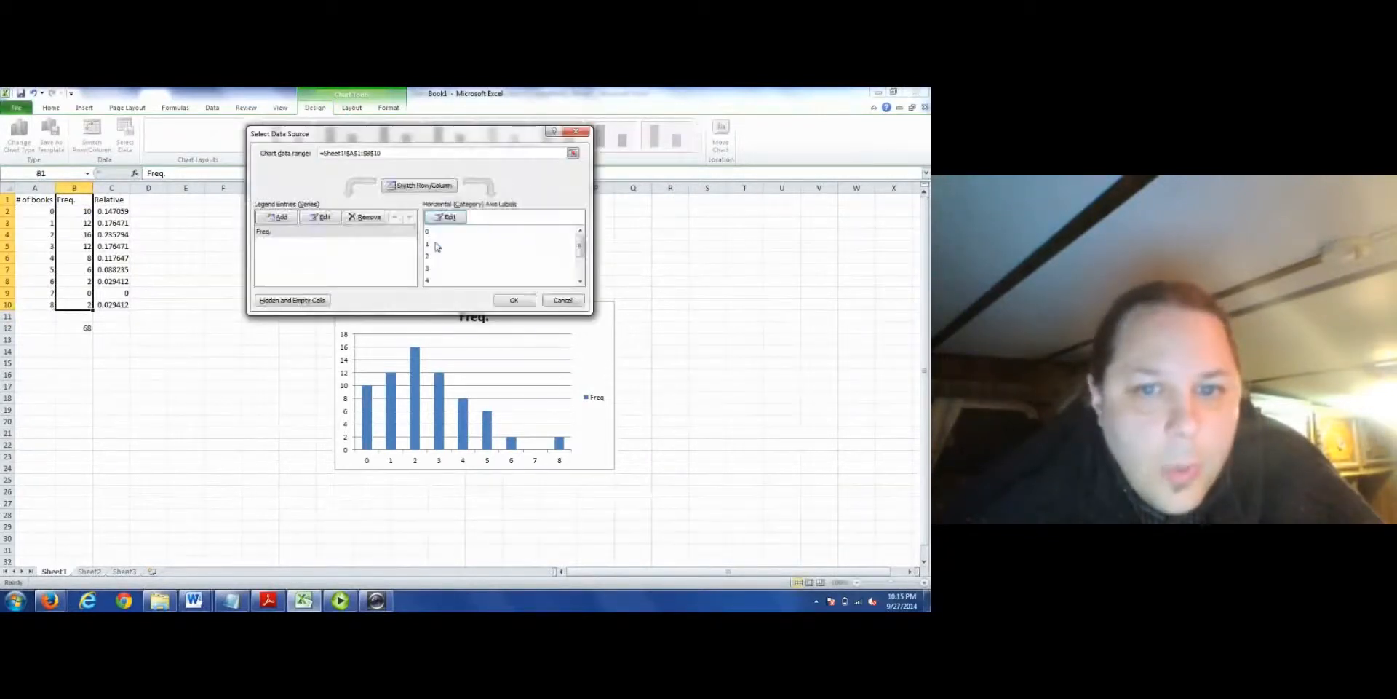
left_click(518, 302)
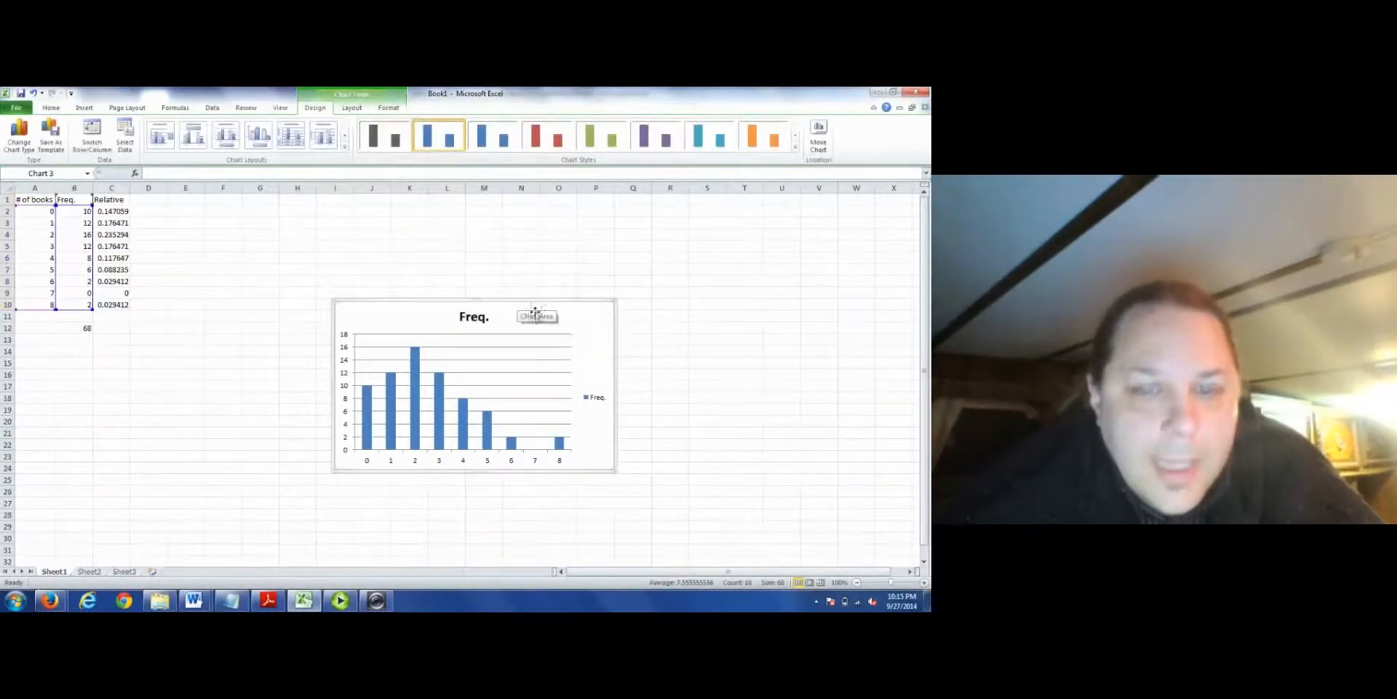
left_click_drag(583, 325, 455, 262)
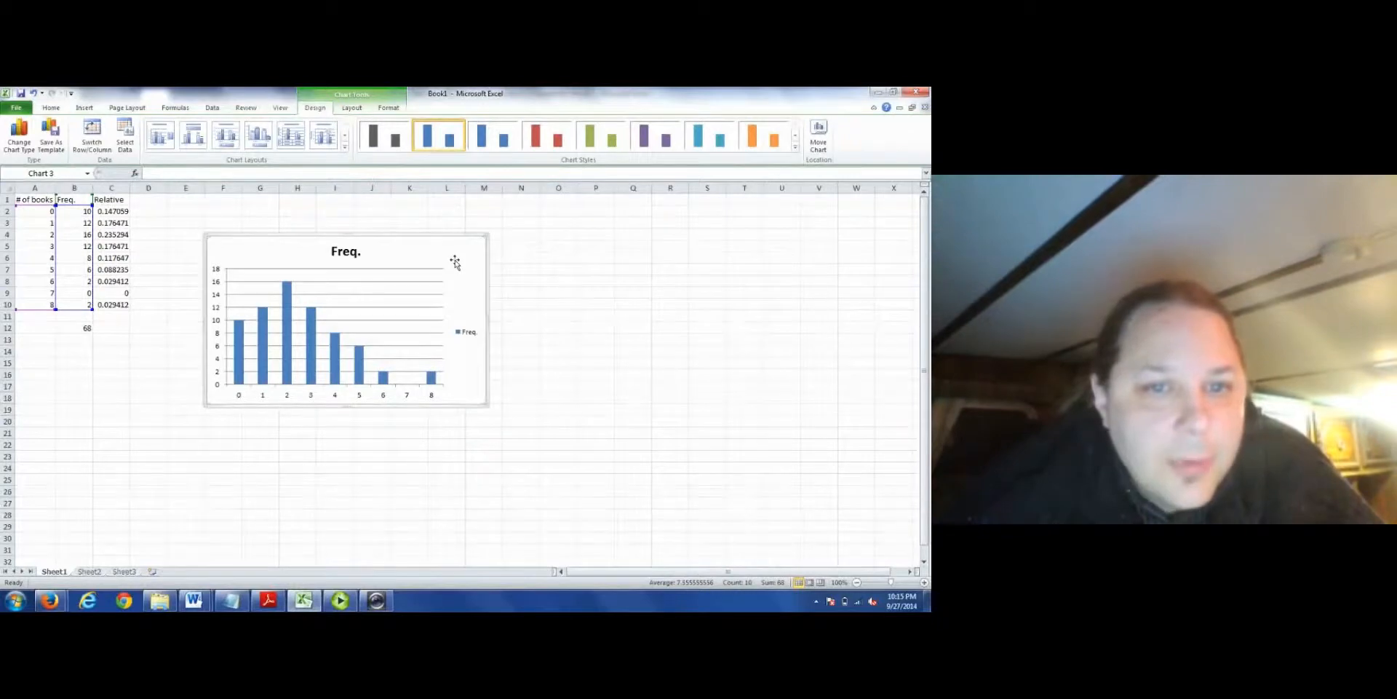
- Review the publisher tables in the Word solutions manual, and rename the Freq. header in Excel cell B1 as A
key("alt+Tab")
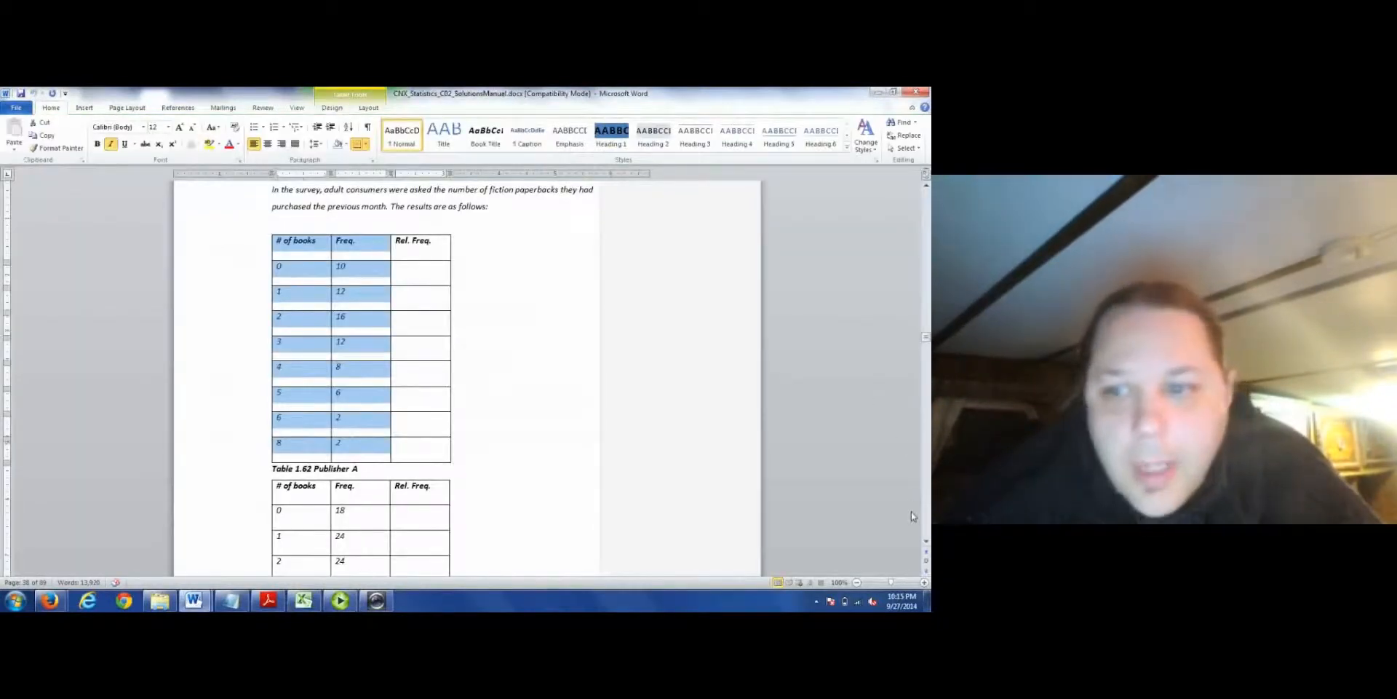
scroll(927, 543, "down", 4)
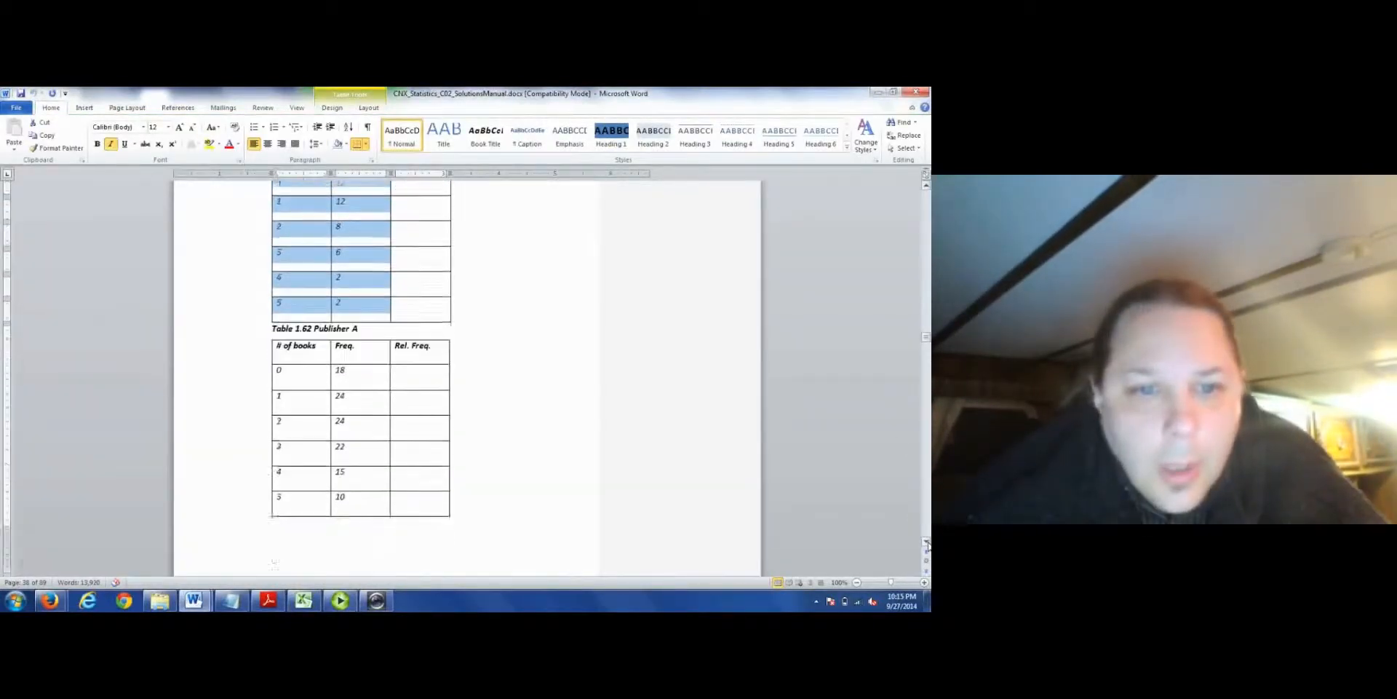
scroll(927, 545, "down", 3)
key("alt+Tab")
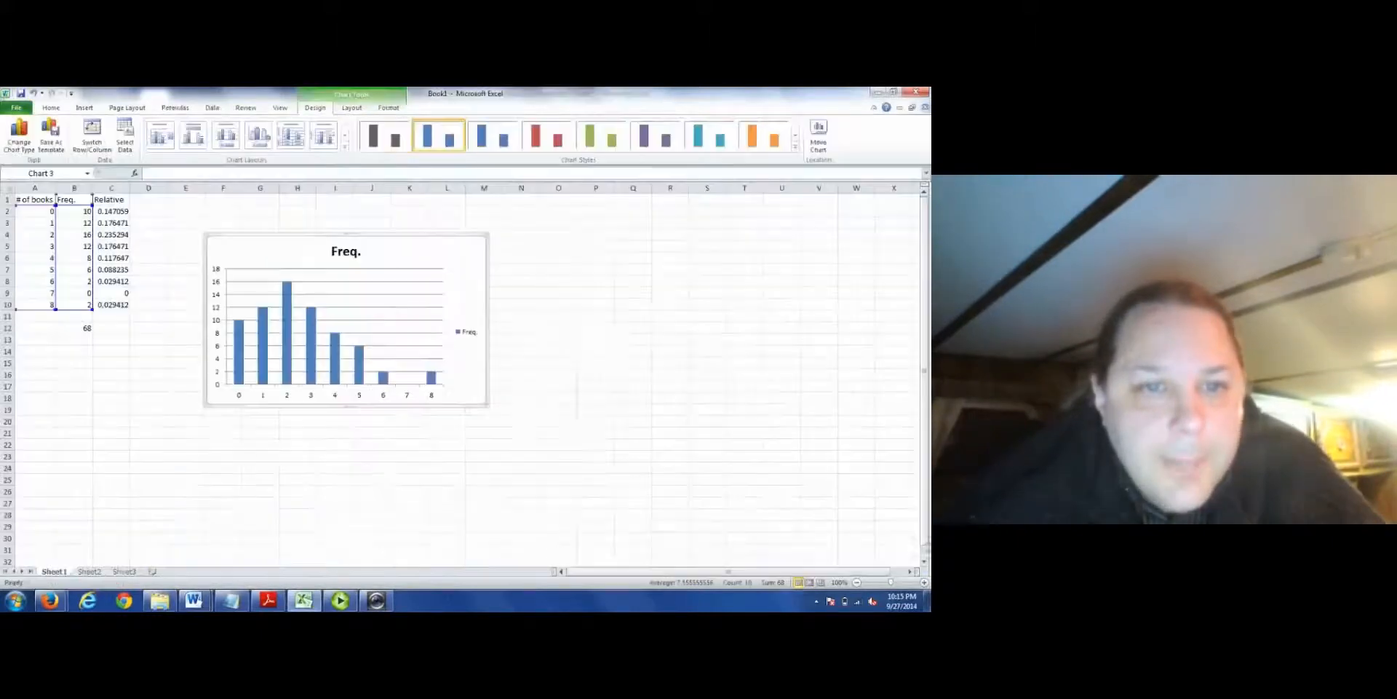
left_click(78, 201)
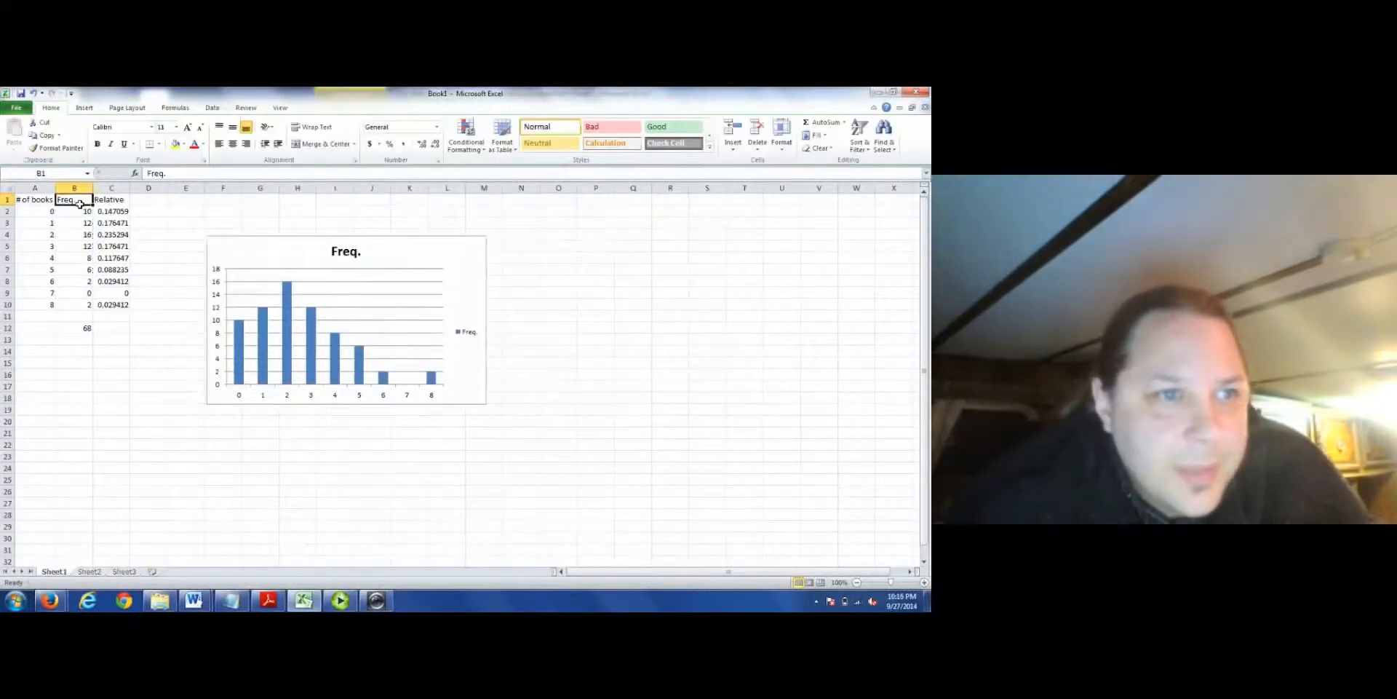
type("Pu")
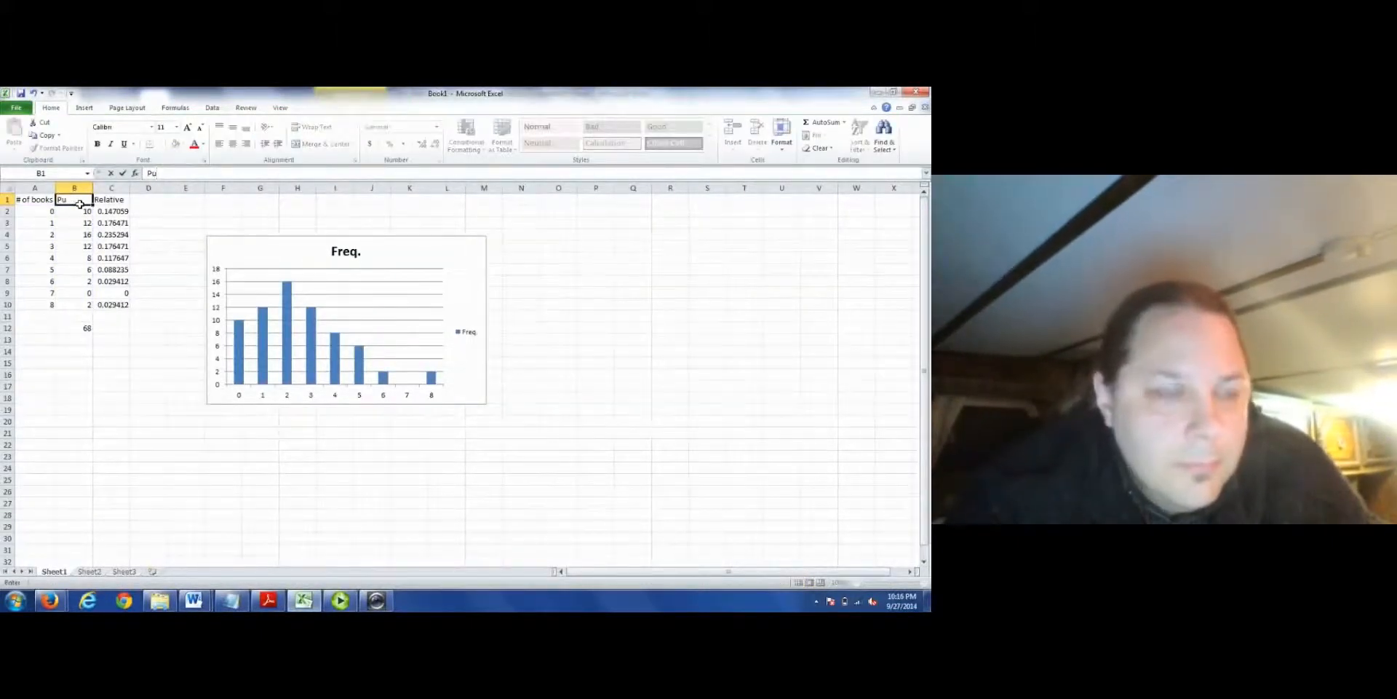
key("Return")
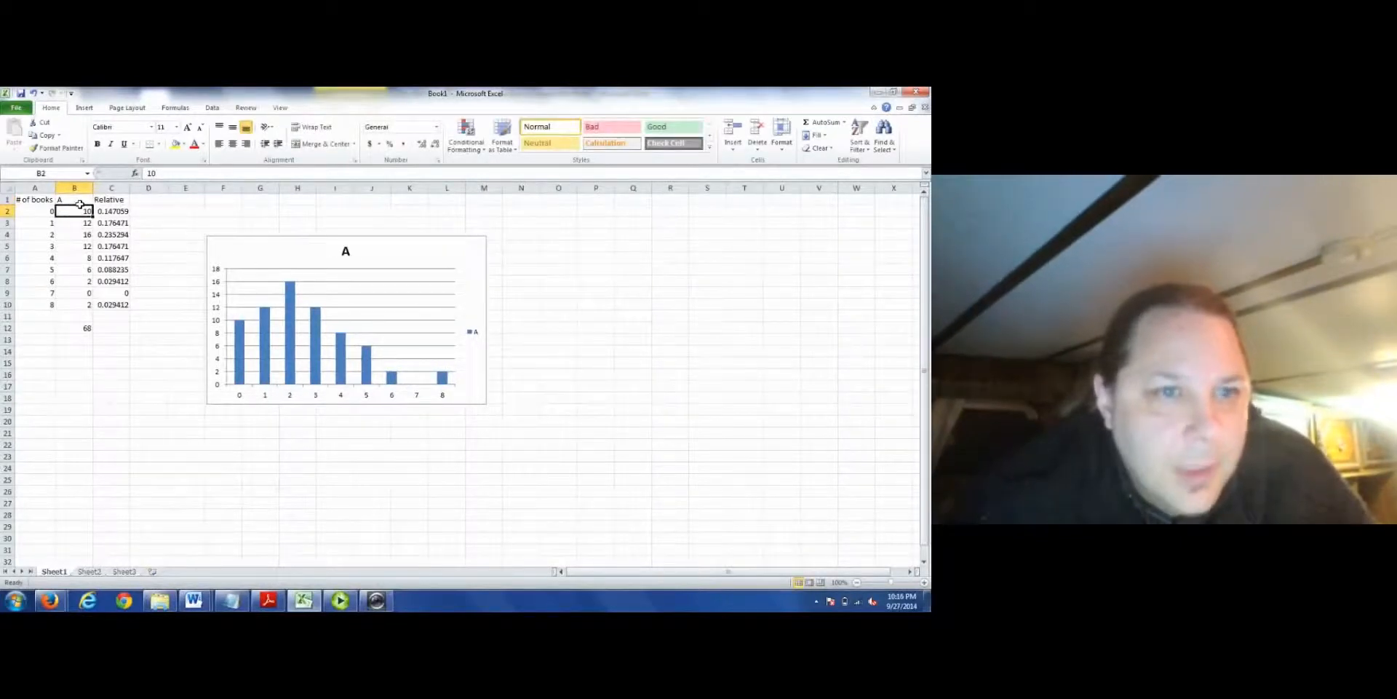
- Select cell A17 below the first table and switch to the solutions manual in Word
left_click(65, 386)
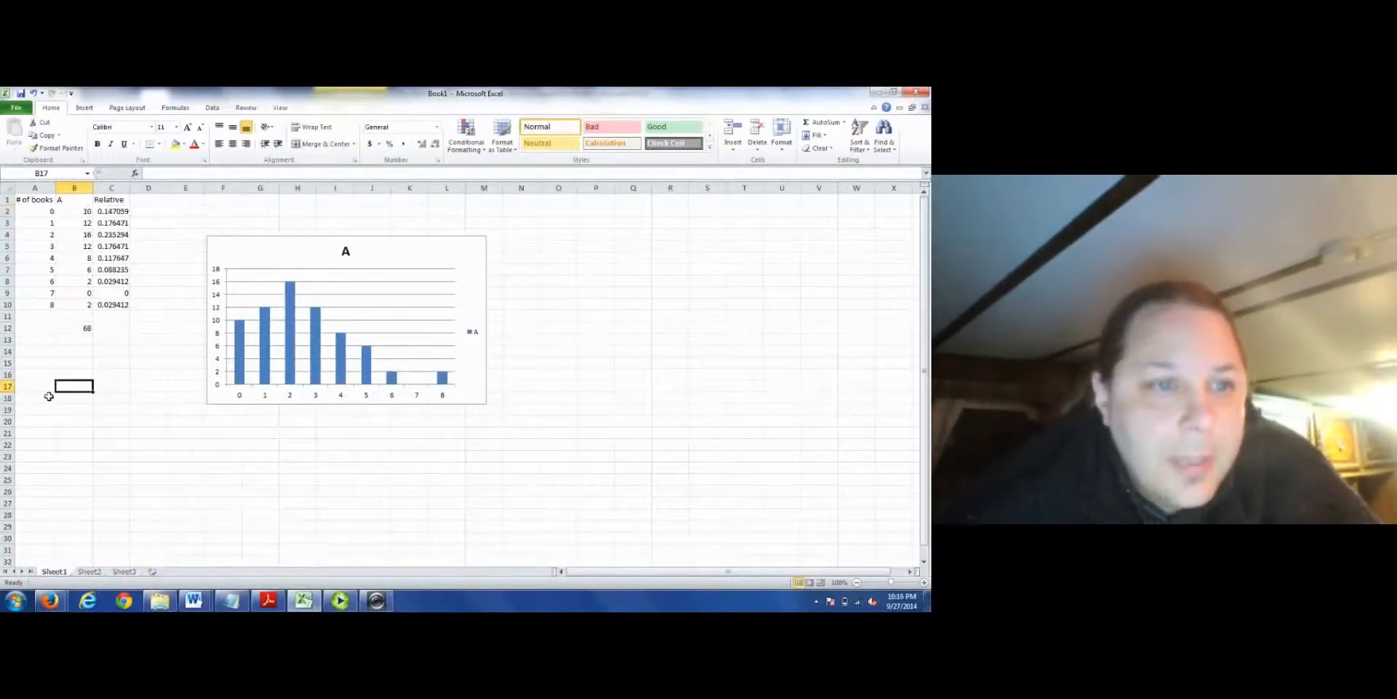
left_click(43, 386)
key("alt+Tab")
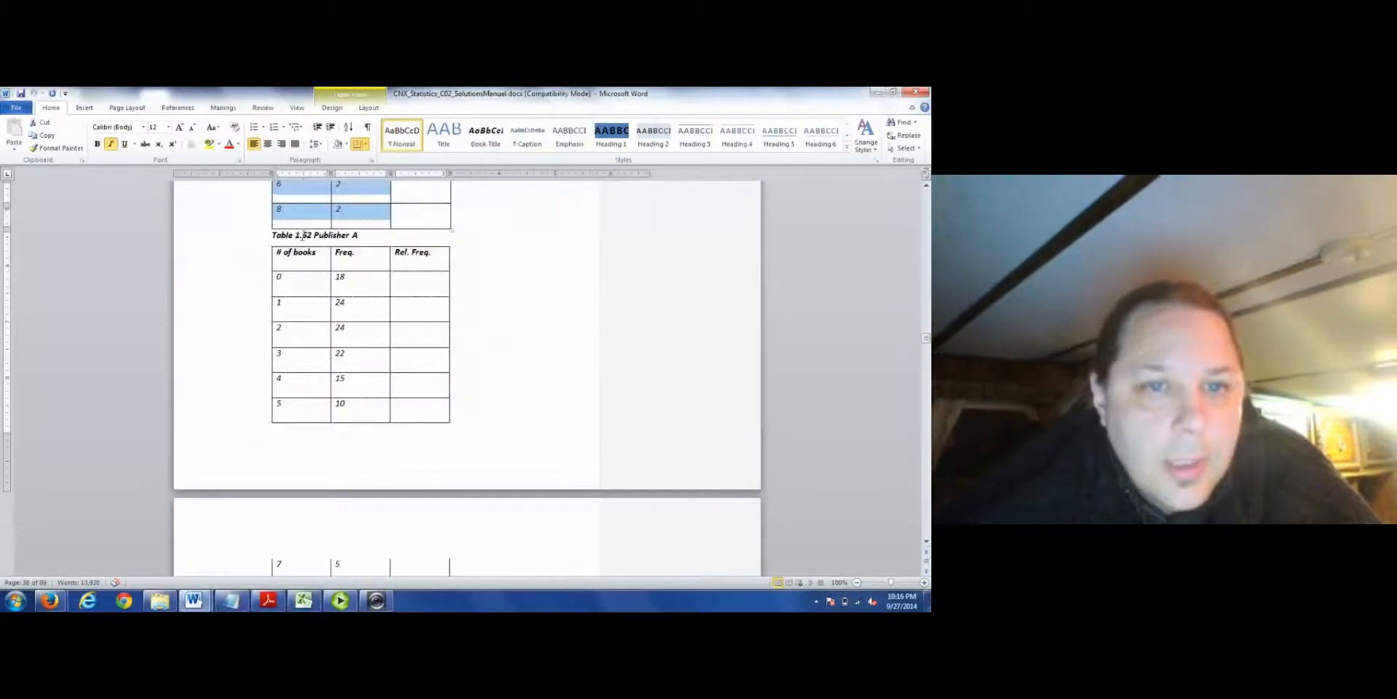
left_click(299, 260)
key("shift+Down")
key("shift+Down")
key("shift+Down")
key("shift+Down")
key("shift+Down")
key("shift+Down")
key("shift+Down")
key("shift+Down")
key("shift+Down")
key("shift+Down")
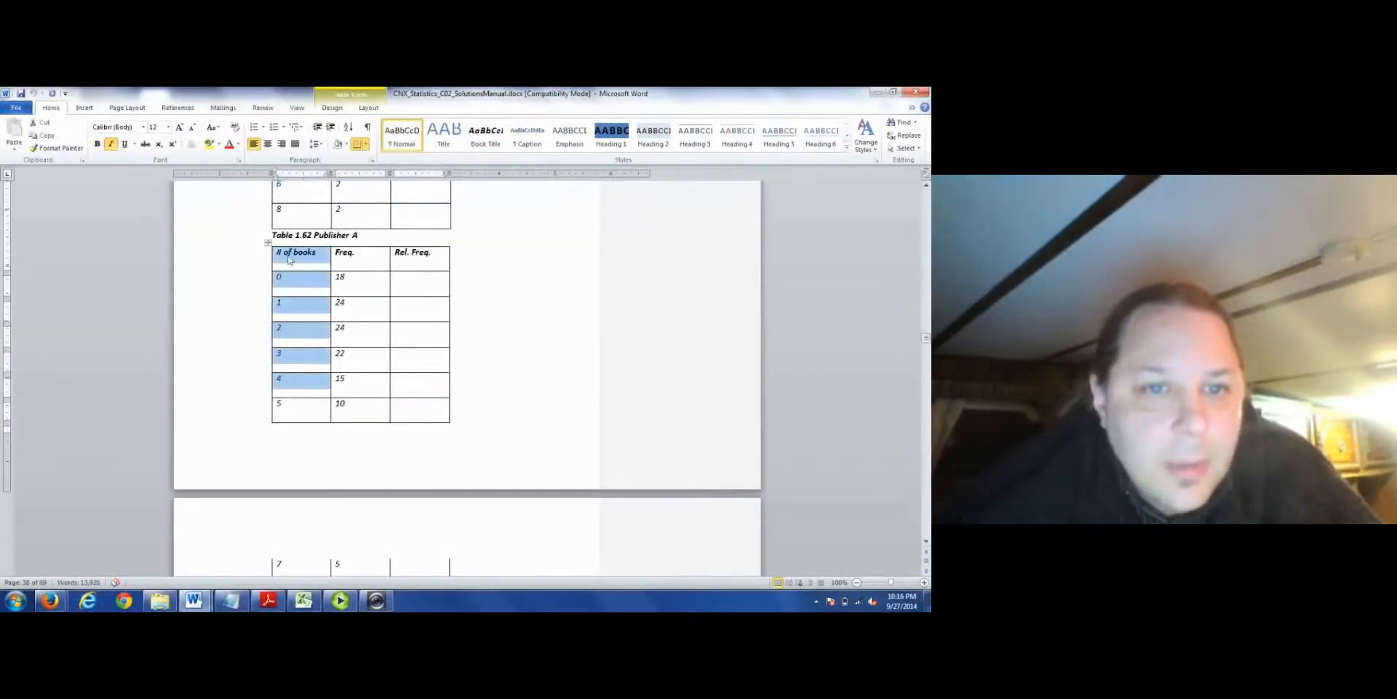
key("shift+Up")
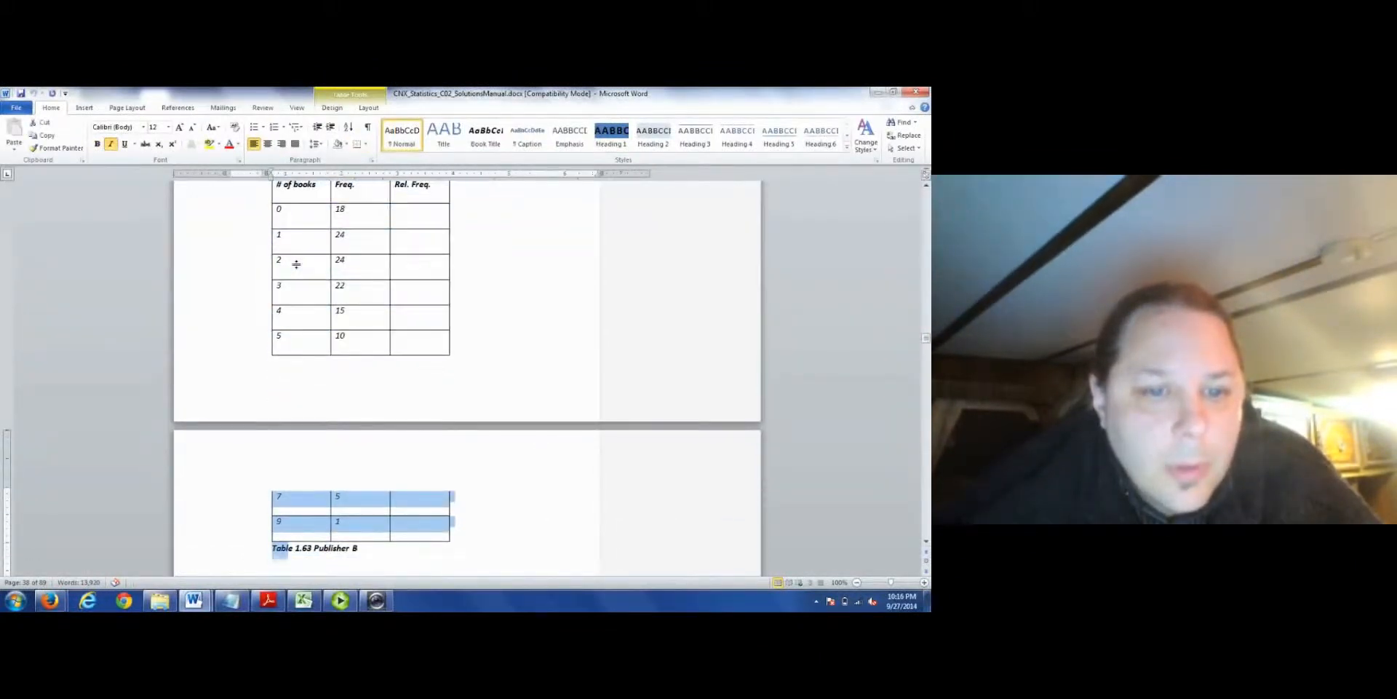
- Copy the # of books and Freq. columns of the Publisher B table, from the header through the 9-books row
left_click(304, 191)
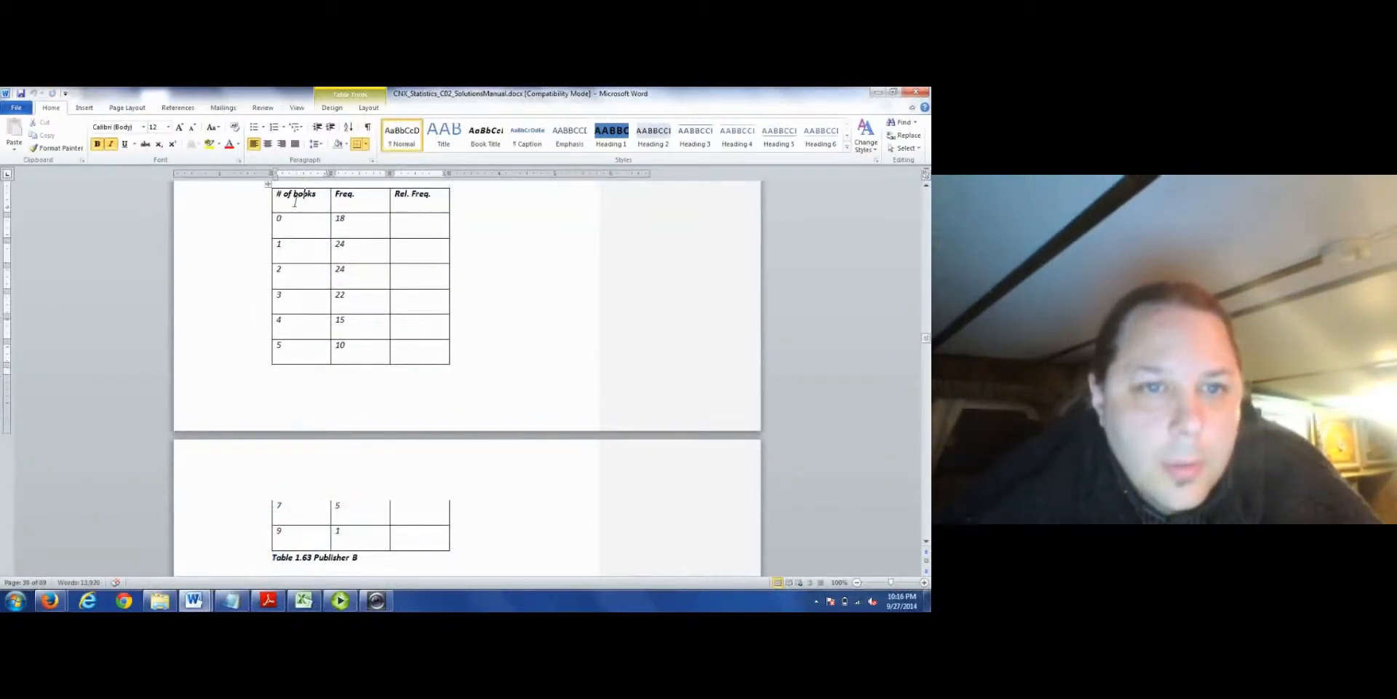
left_click_drag(295, 201, 342, 534)
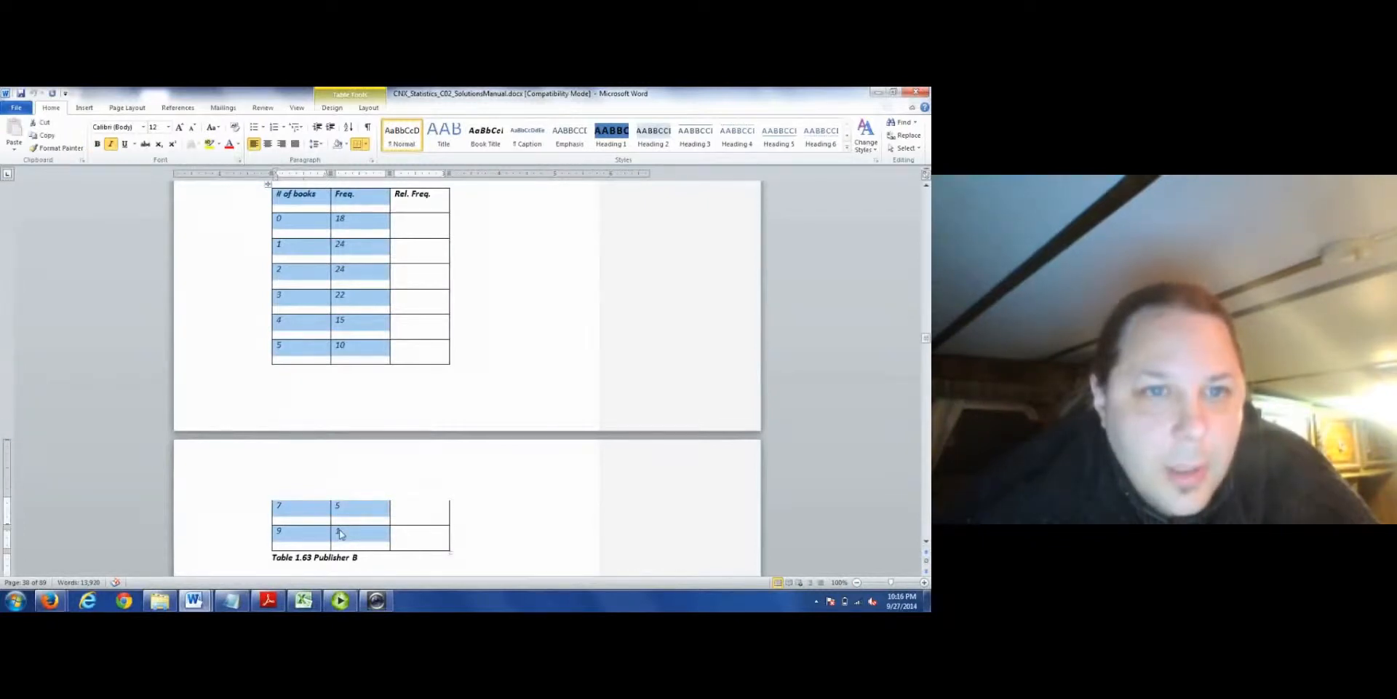
right_click(340, 534)
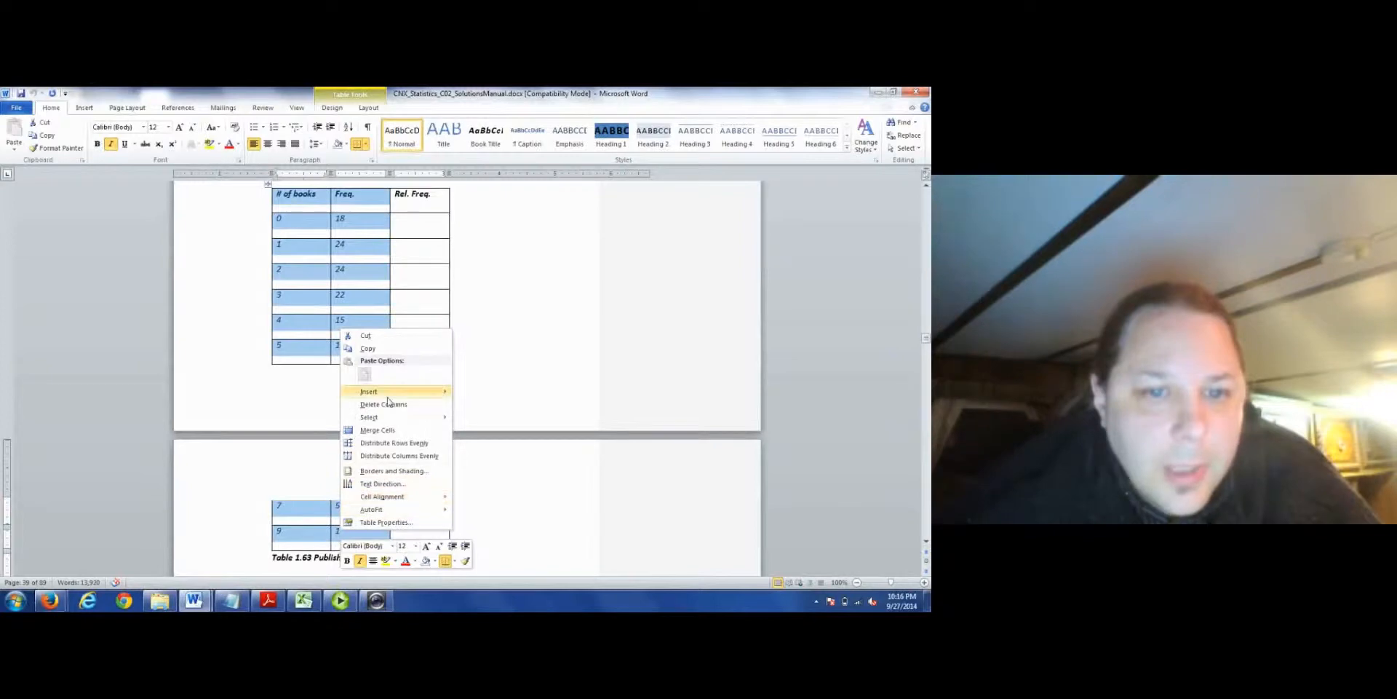
left_click(383, 350)
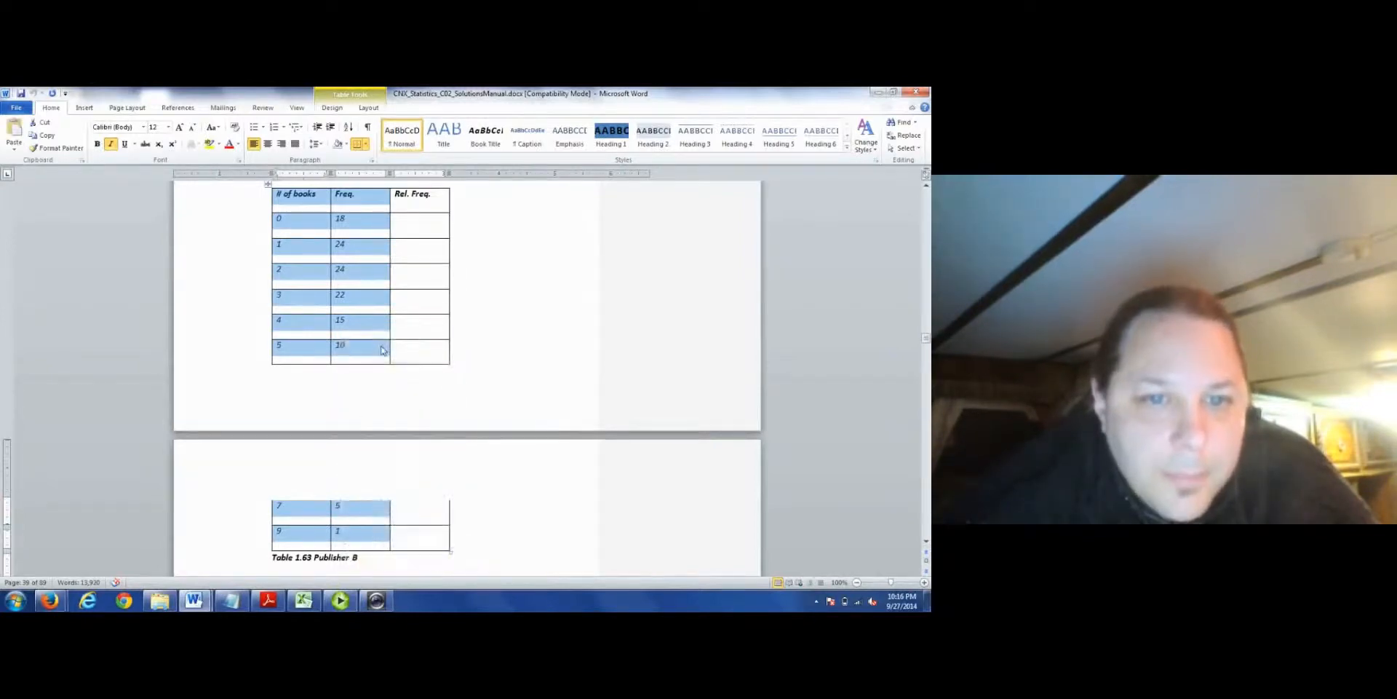
- Switch to Excel and paste the copied Publisher B table as text at cell A17
key("alt+Tab")
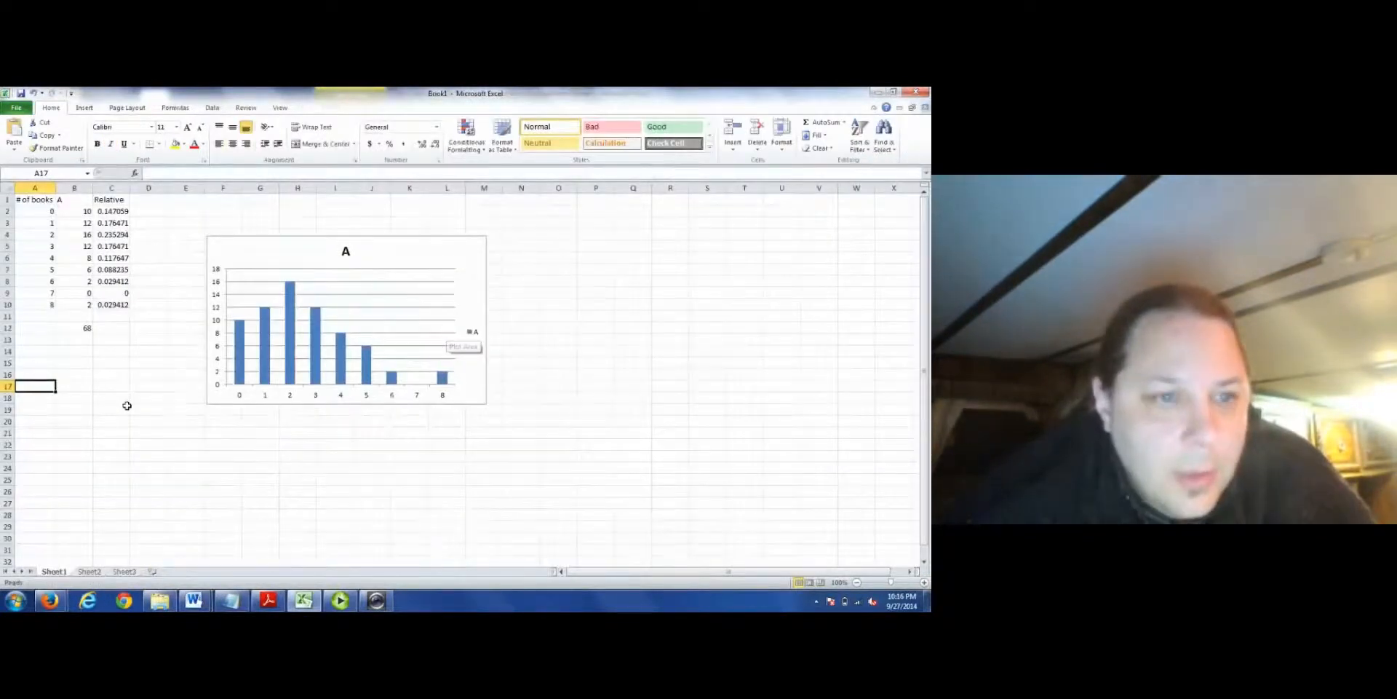
left_click(12, 150)
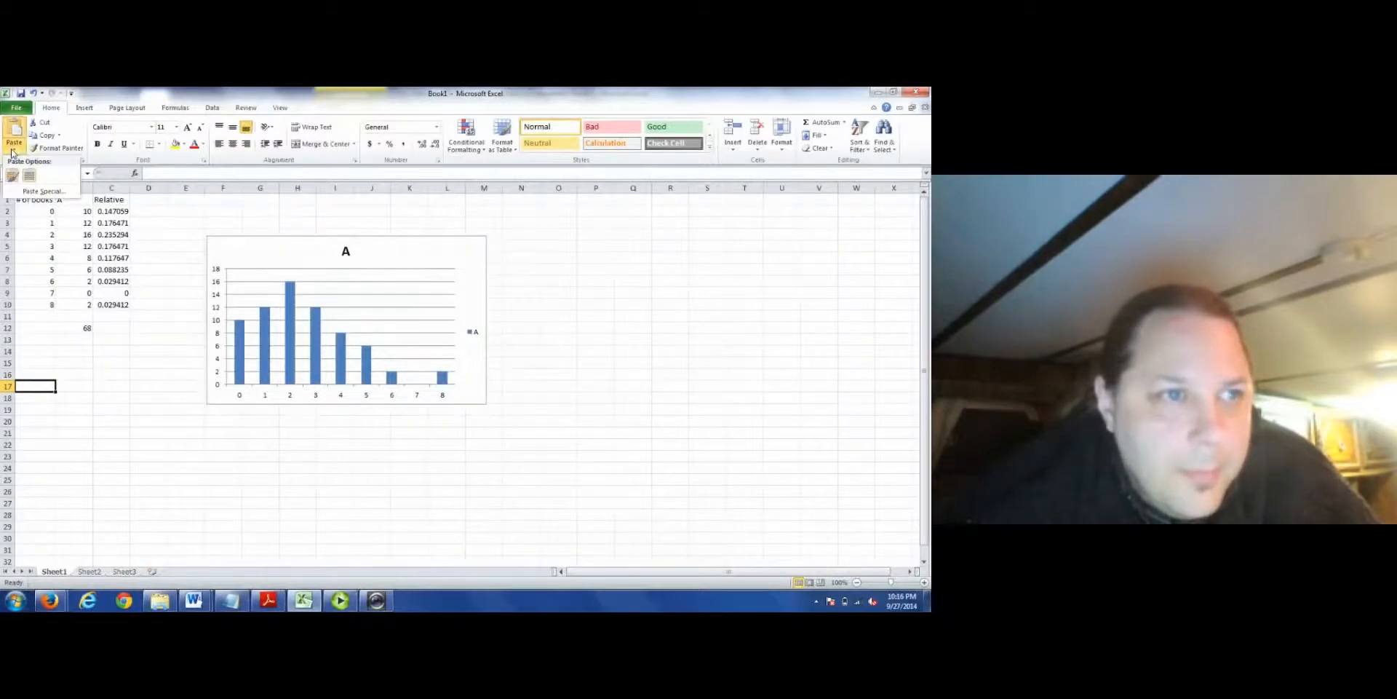
left_click(40, 191)
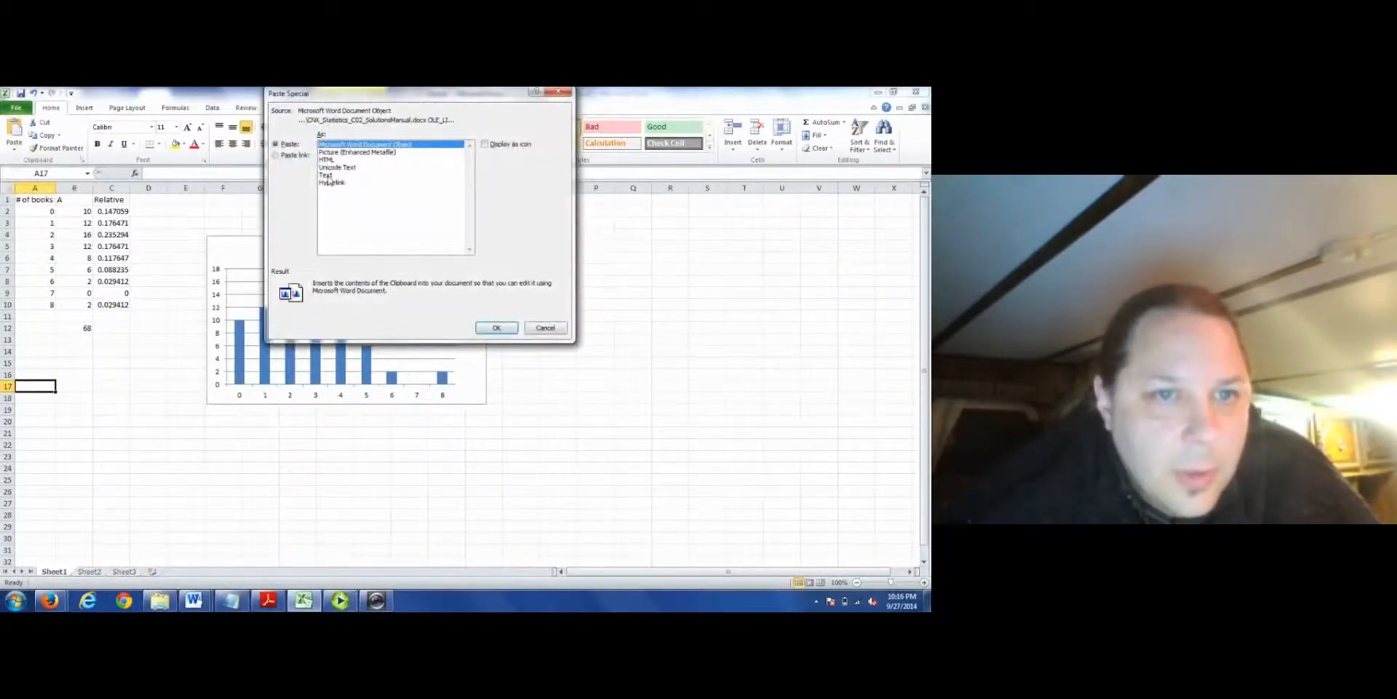
left_click(326, 176)
left_click(510, 329)
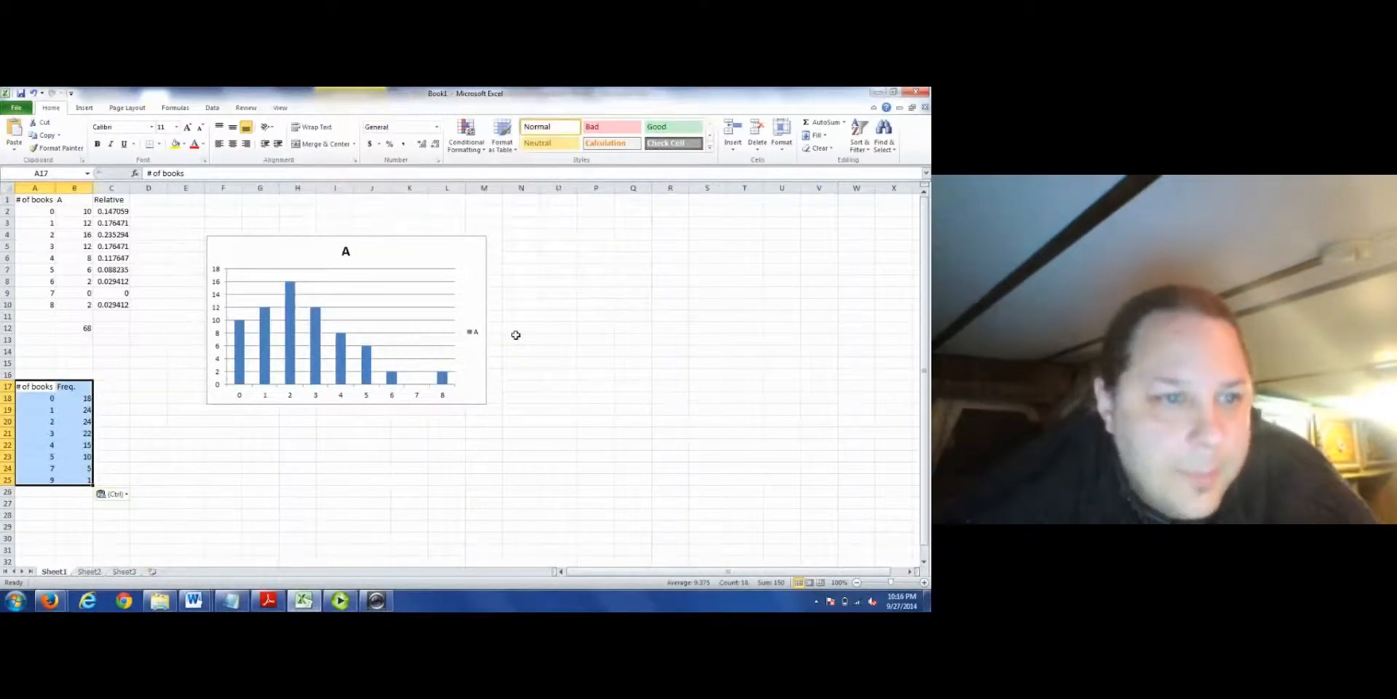
- Rename the Freq. header in cell B17 as B
key("Right")
type("B")
key("Return")
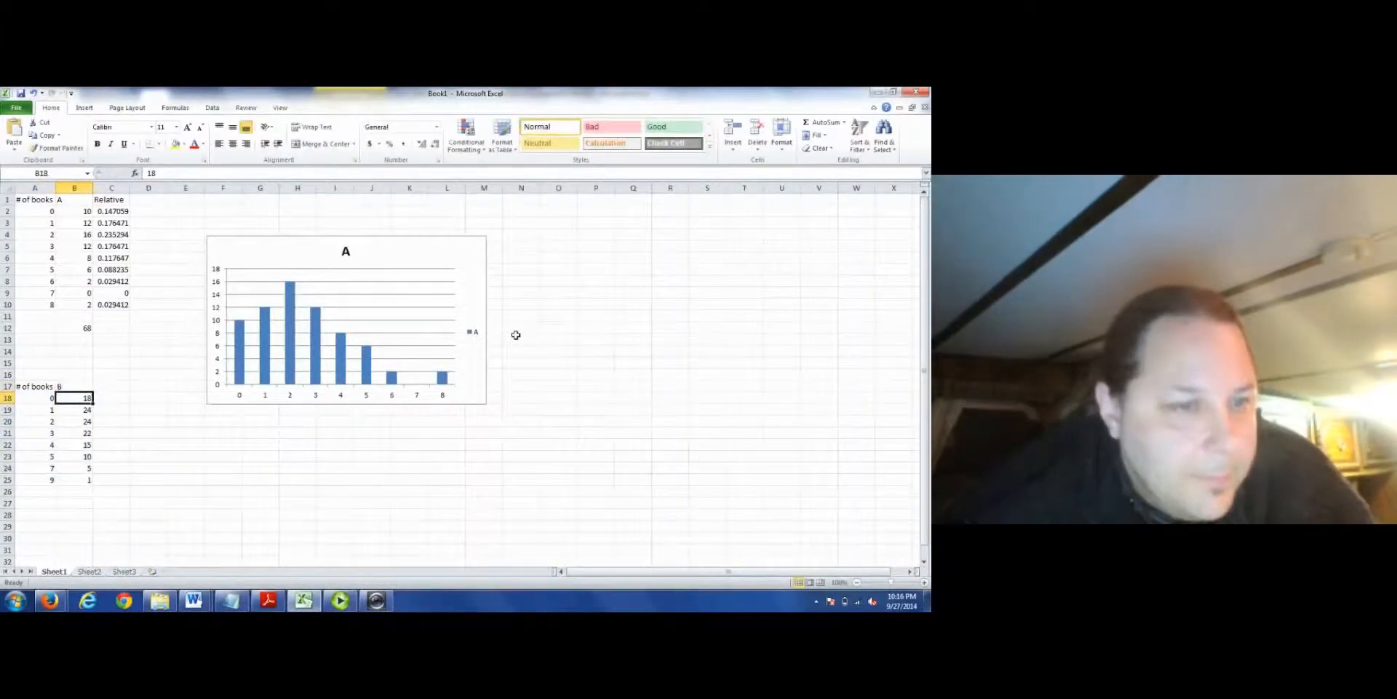
- Insert a row above the 7-books row of the B table and enter 6 books with frequency 0
key("Left")
key("Down")
key("Down")
key("Down")
key("Down")
key("Down")
key("Down")
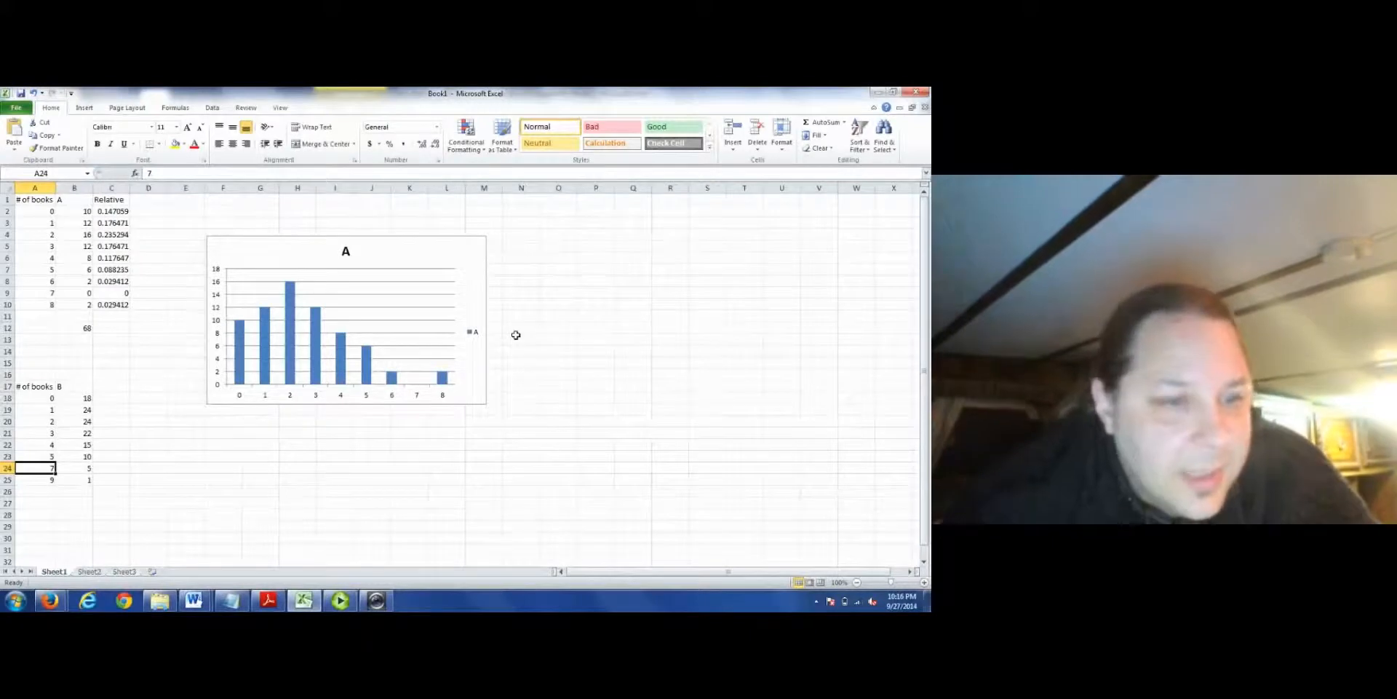
right_click(7, 468)
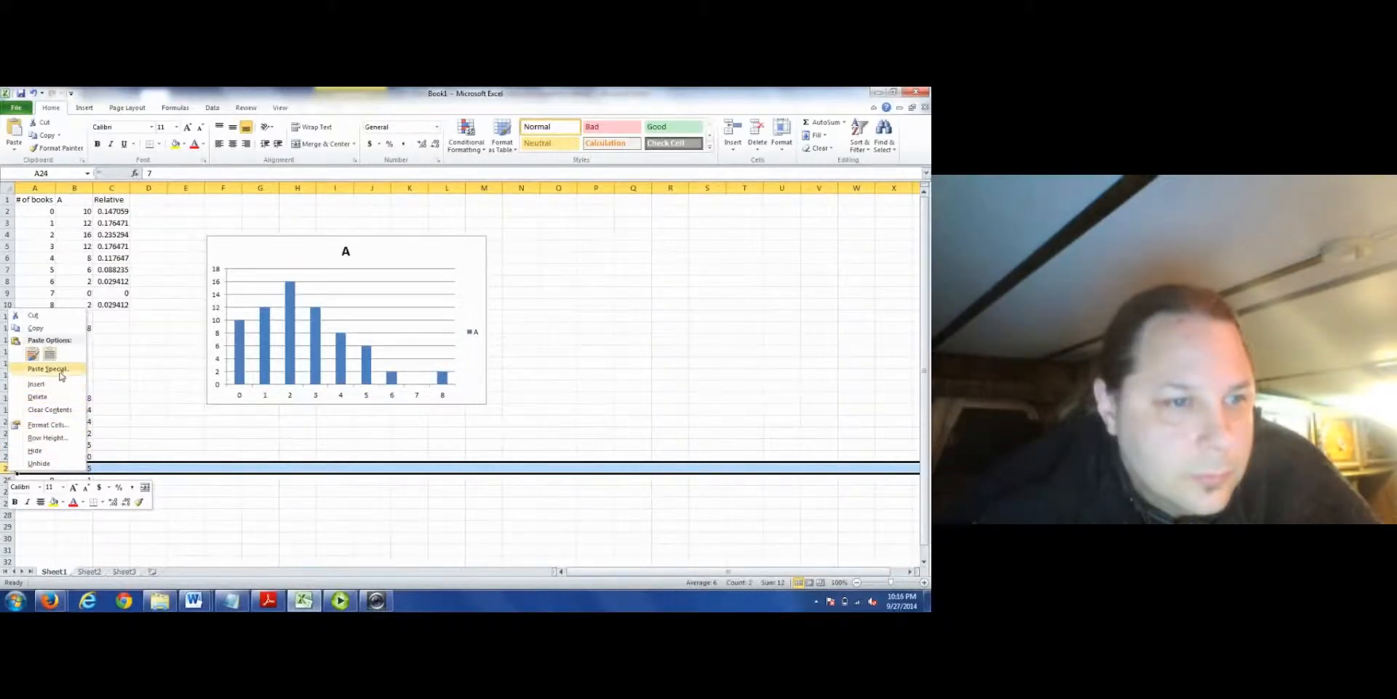
left_click(136, 455)
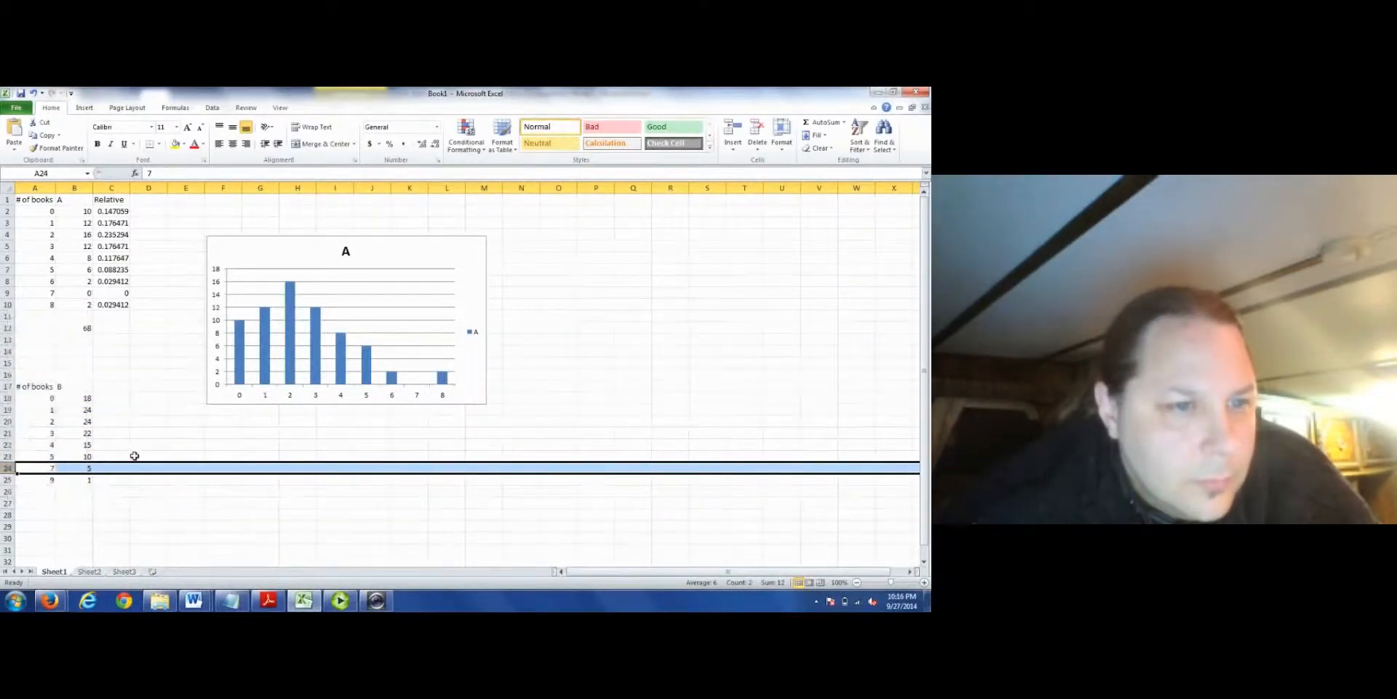
right_click(12, 469)
left_click(43, 391)
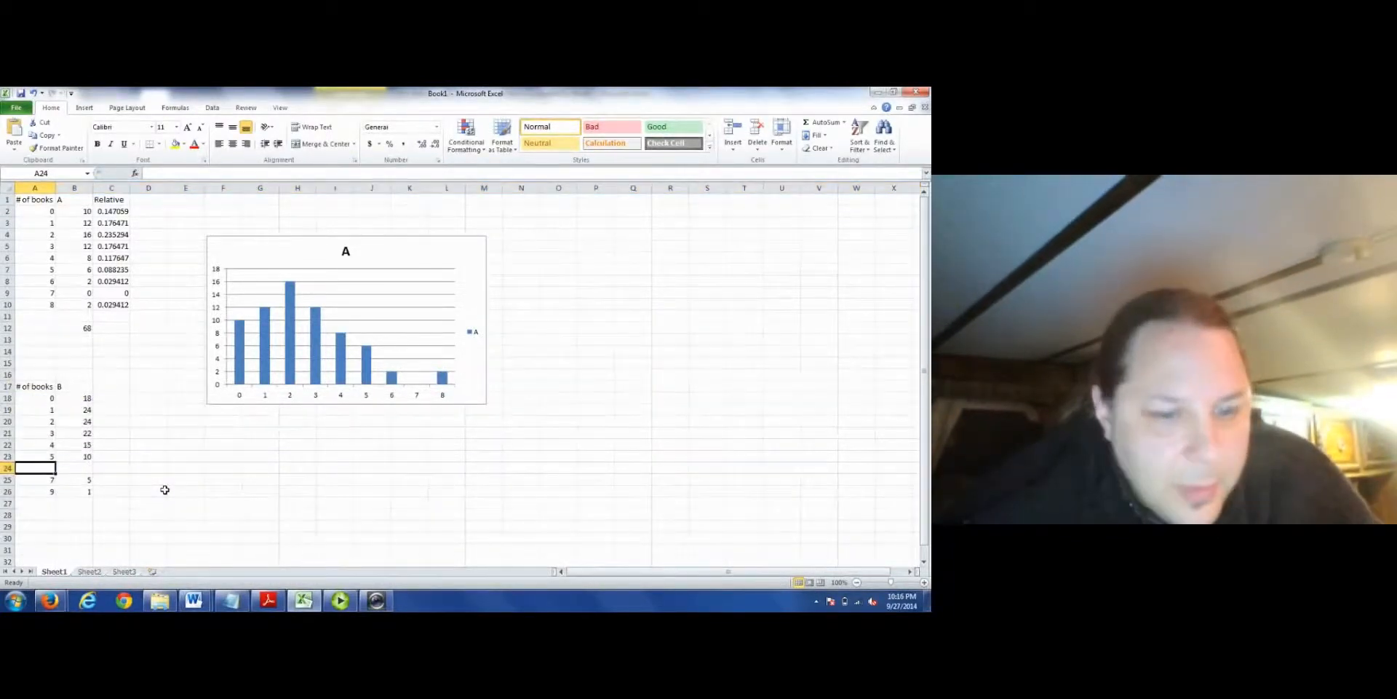
type("6")
key("Tab")
type("0")
key("Down")
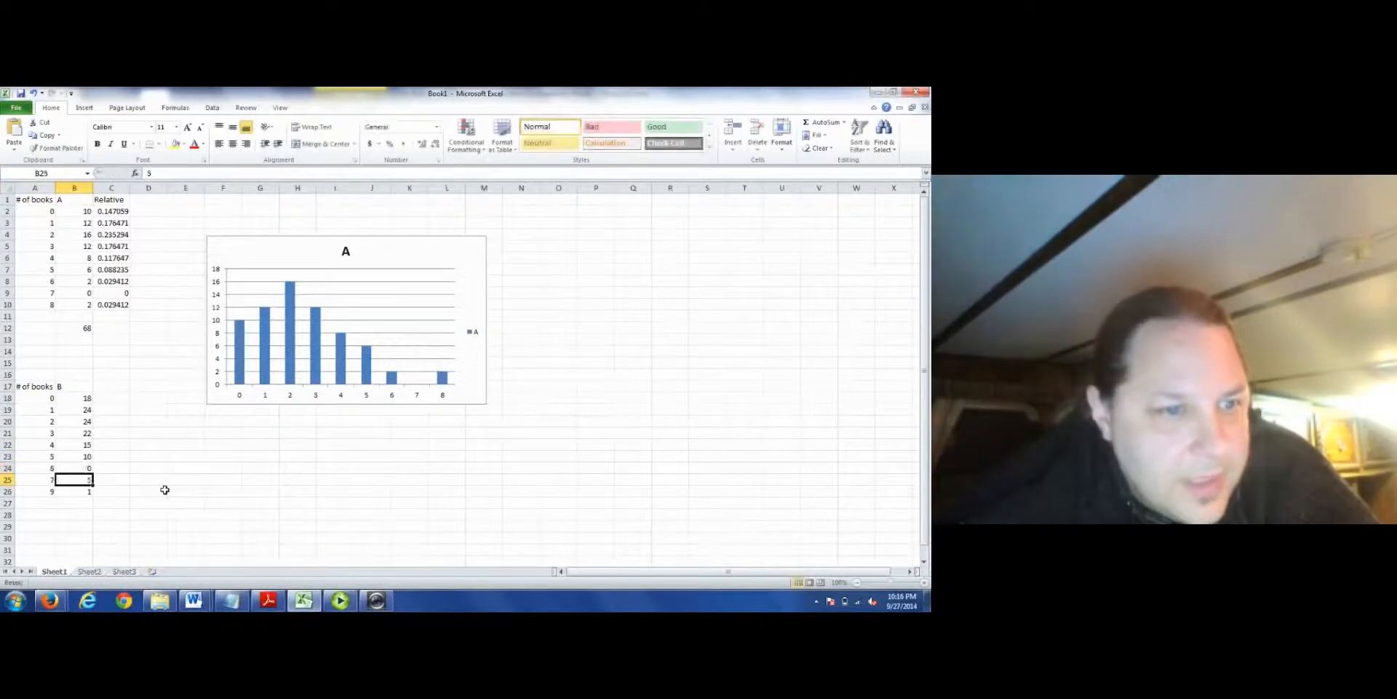
- Insert a row above the 9-books row of the B table and enter 8 books with frequency 0
key("Left")
key("Up")
key("Down")
key("Down")
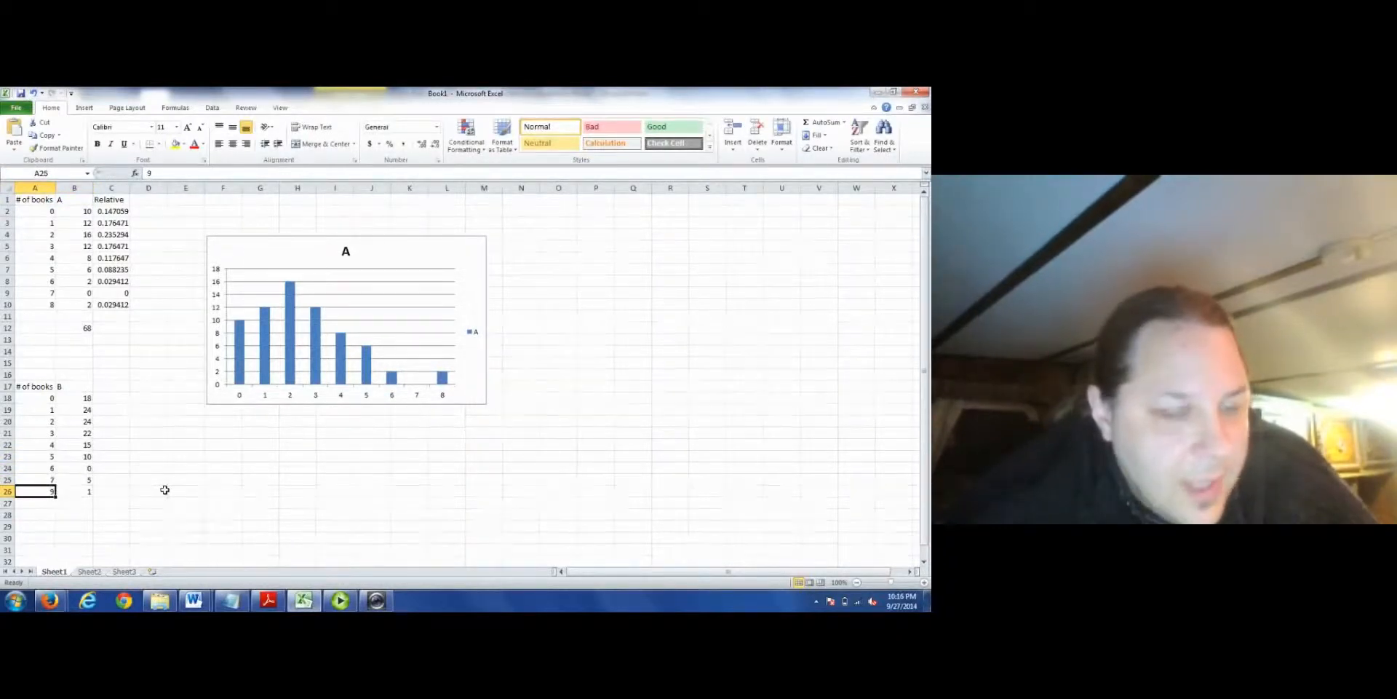
left_click(9, 492)
right_click(8, 492)
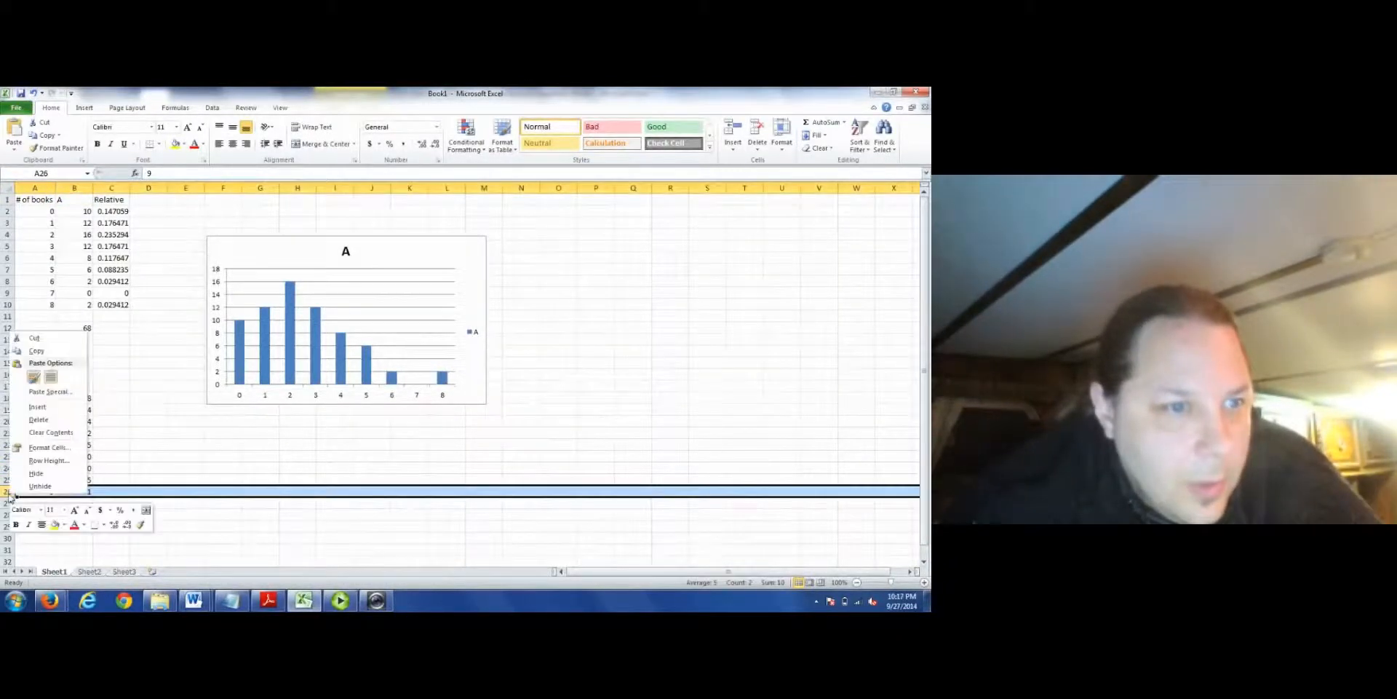
left_click(57, 407)
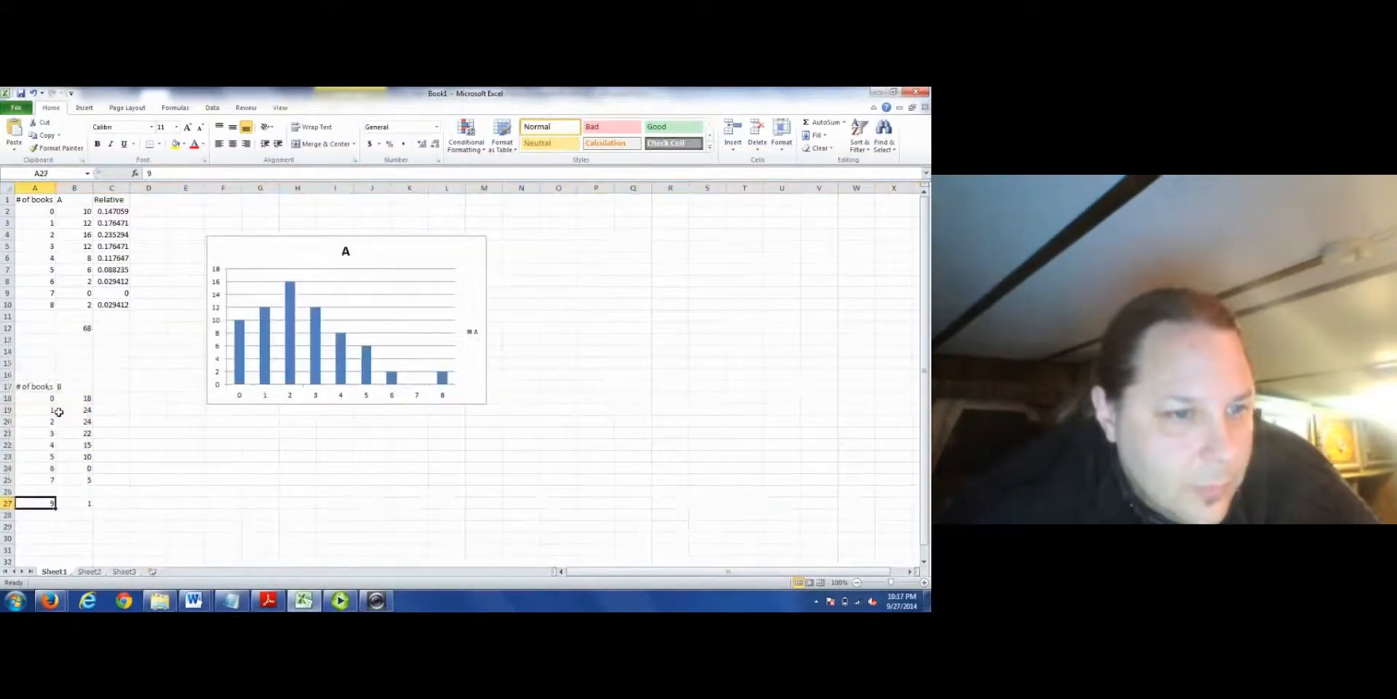
type("8")
key("Tab")
type("0")
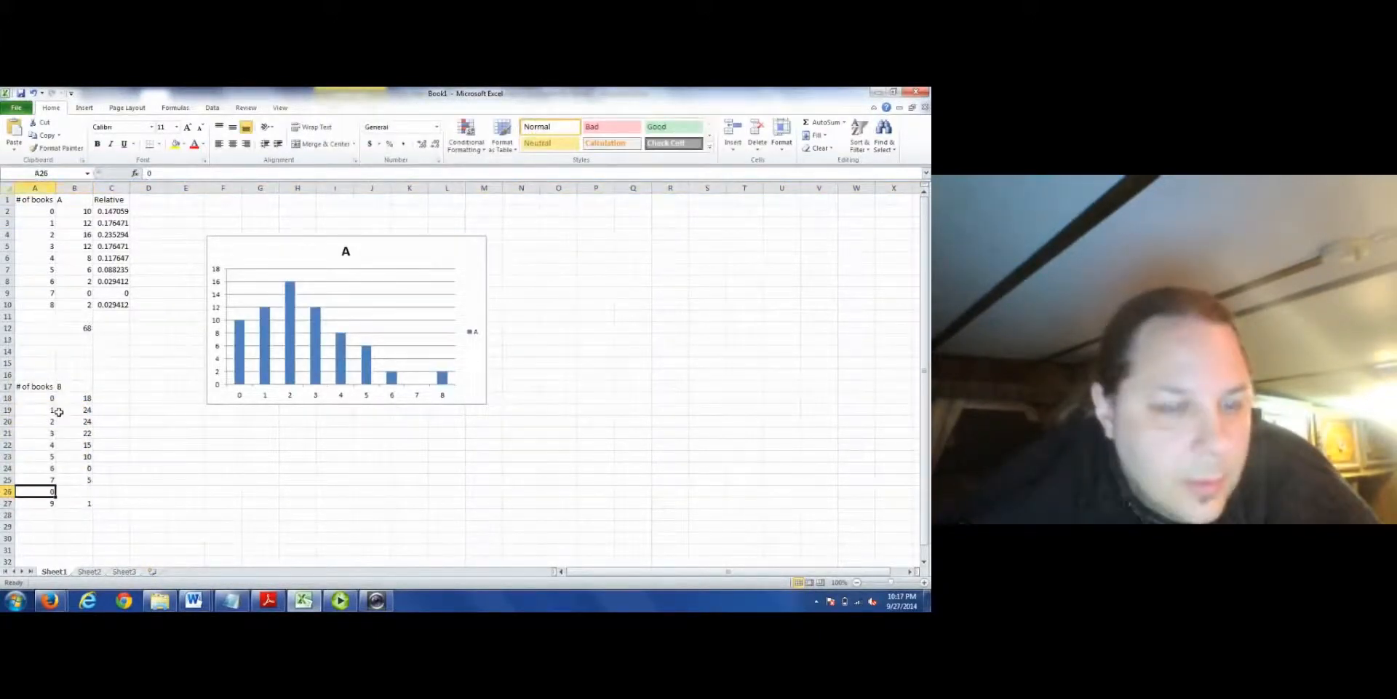
- Insert a blank row above the 8-books row of the A table
key("Up")
key("Up")
key("Up")
key("Up")
key("Up")
key("Up")
key("Up")
key("Up")
key("Up")
key("Up")
key("Up")
key("Up")
key("Up")
key("Up")
key("Up")
key("Up")
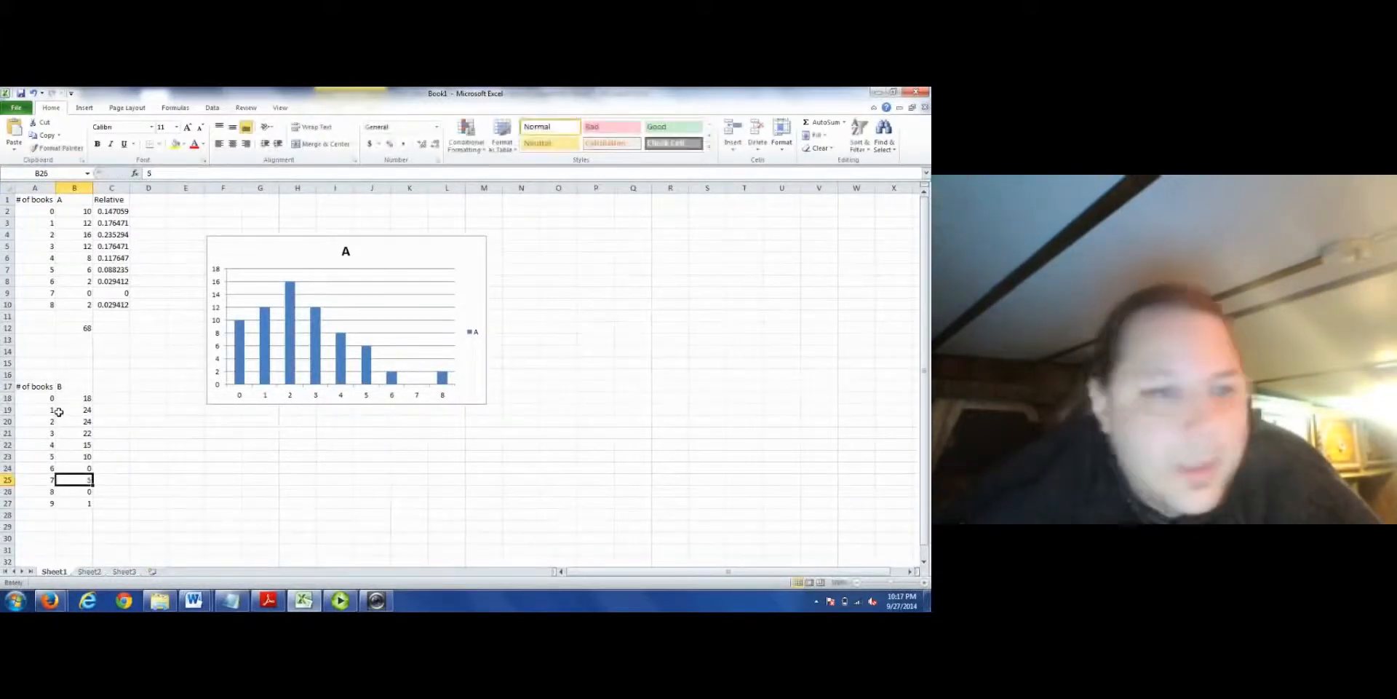
key("Left")
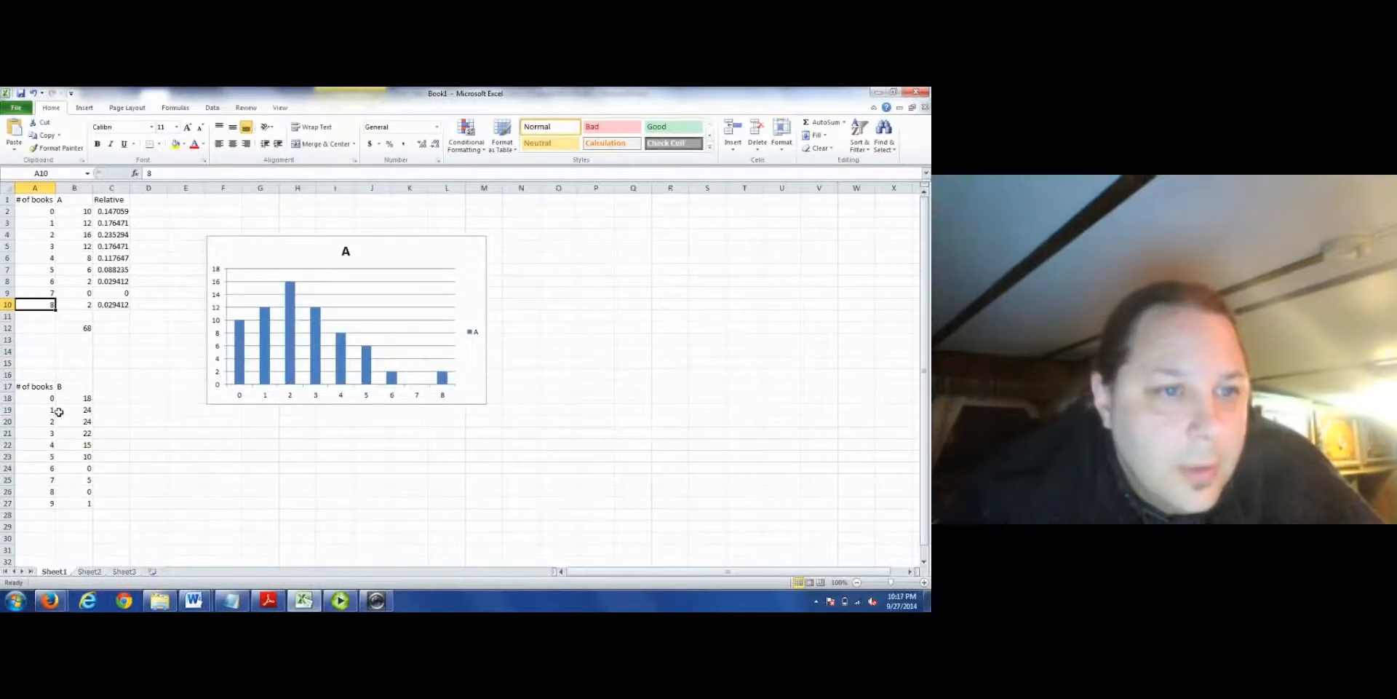
right_click(9, 306)
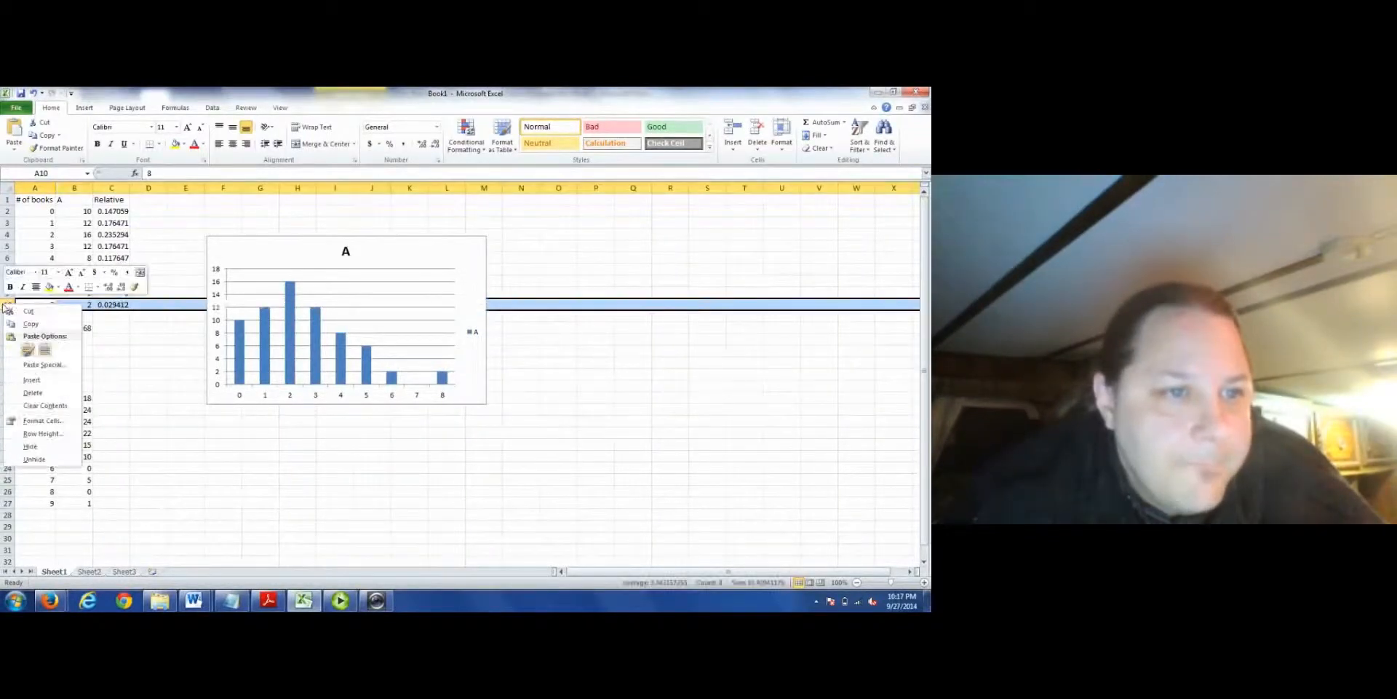
left_click(45, 382)
key("Left")
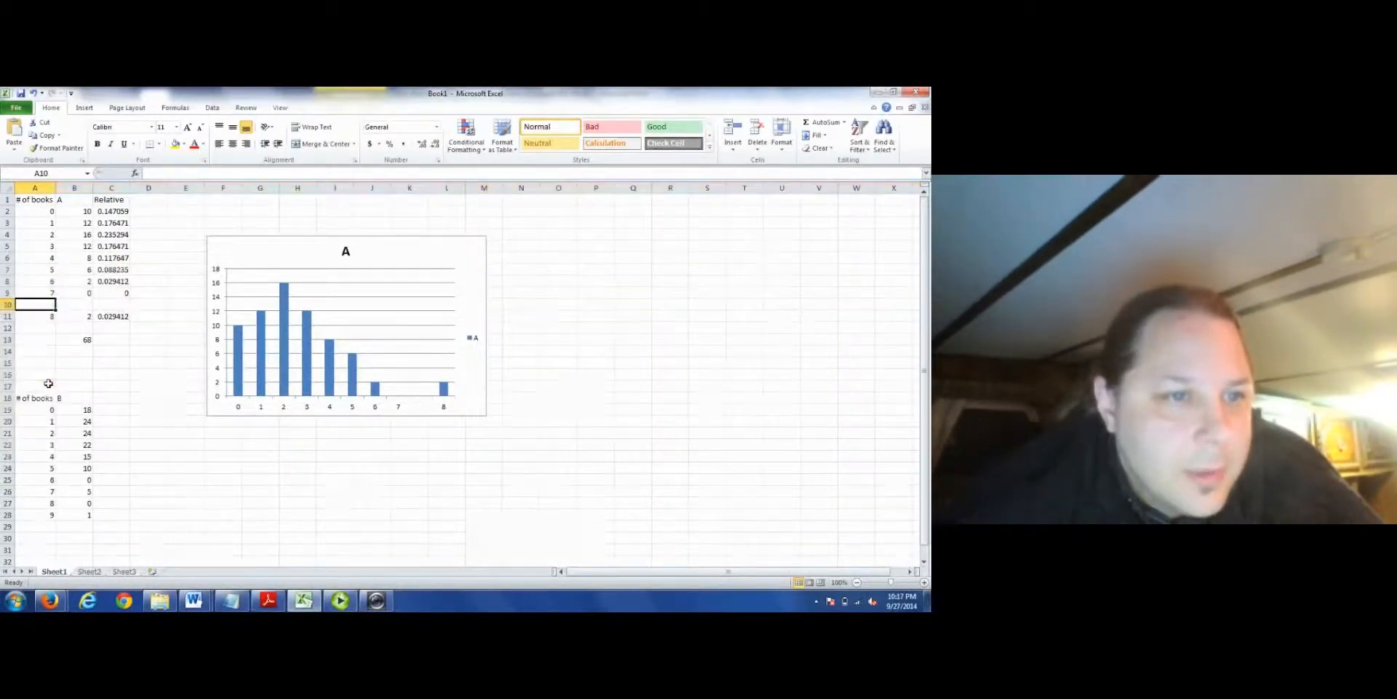
- Enter 8 books with frequency 2 in row 10 of the A table and 9 books with frequency 0 in row 11
type("8")
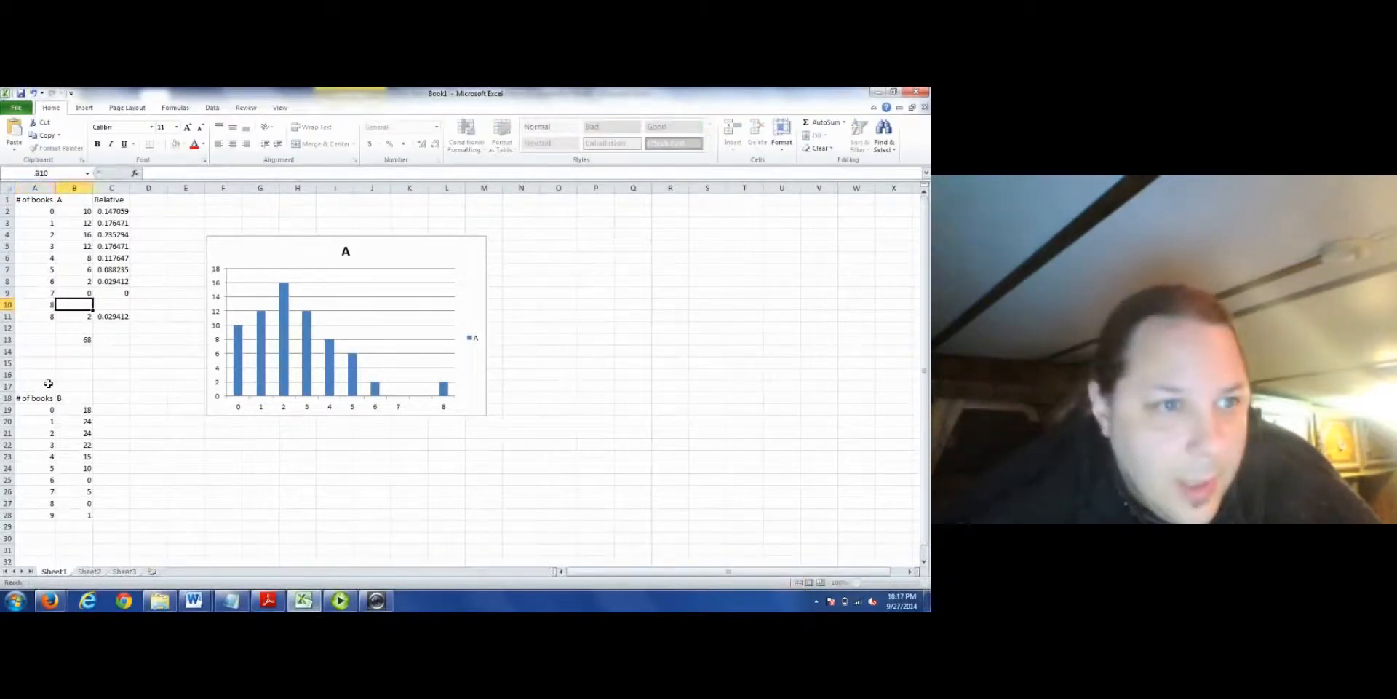
key("Tab")
type("2")
key("Return")
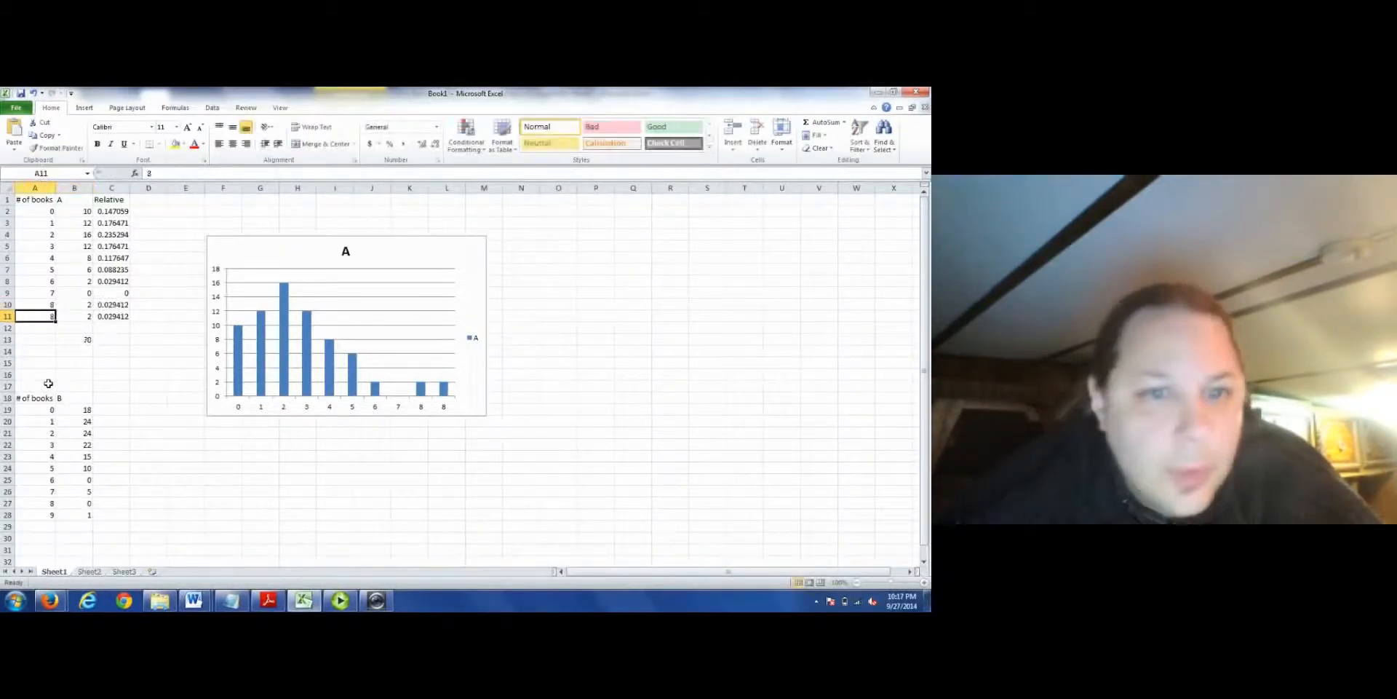
type("9")
key("Tab")
type("0")
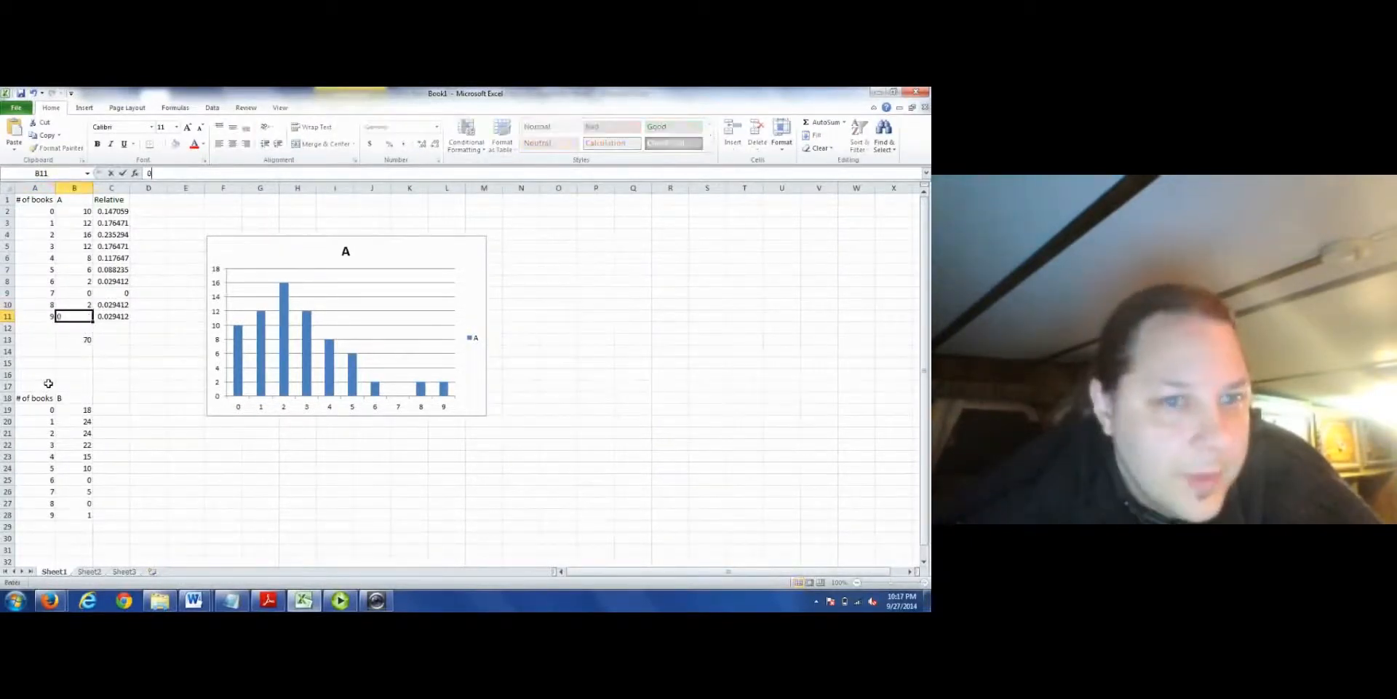
key("Down")
key("Down")
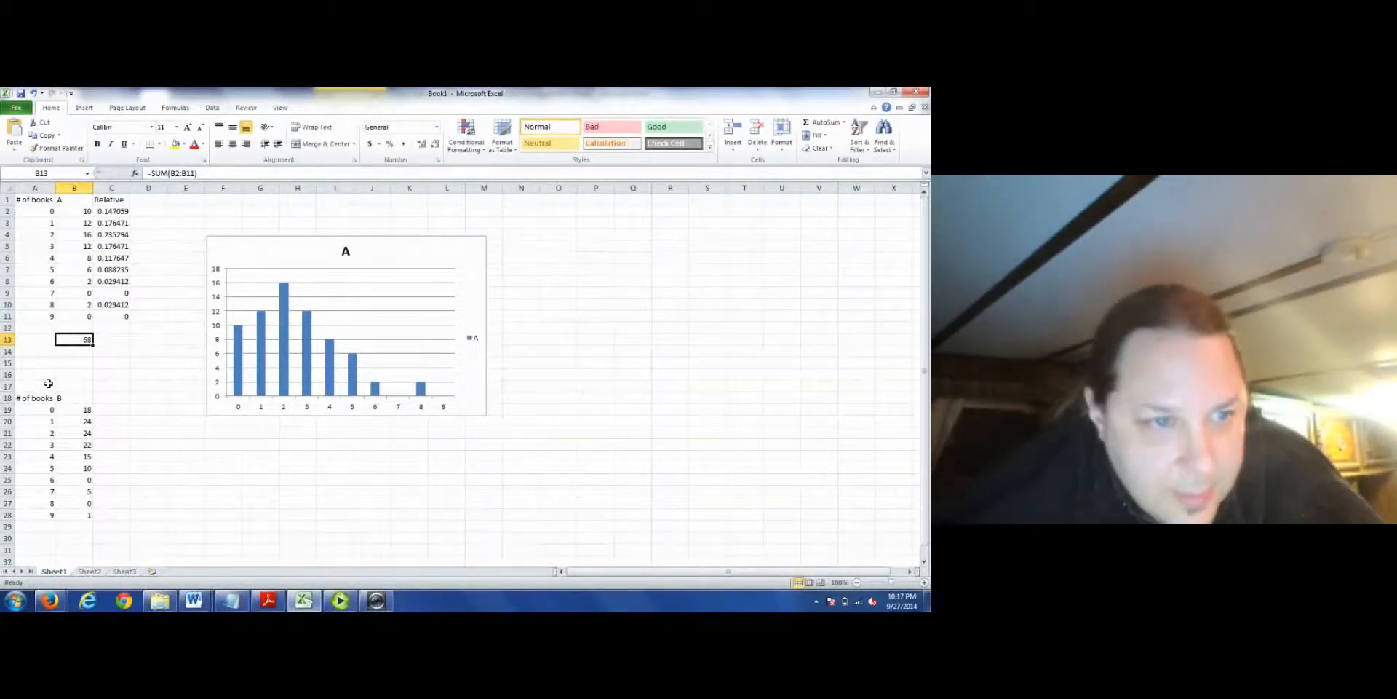
- Total the B frequencies in cell B30 with a SUM formula over B19:B28
key("Down")
key("Down")
key("Down")
key("Down")
key("Down")
key("Down")
key("Down")
key("Down")
key("Down")
key("Down")
key("Down")
key("Down")
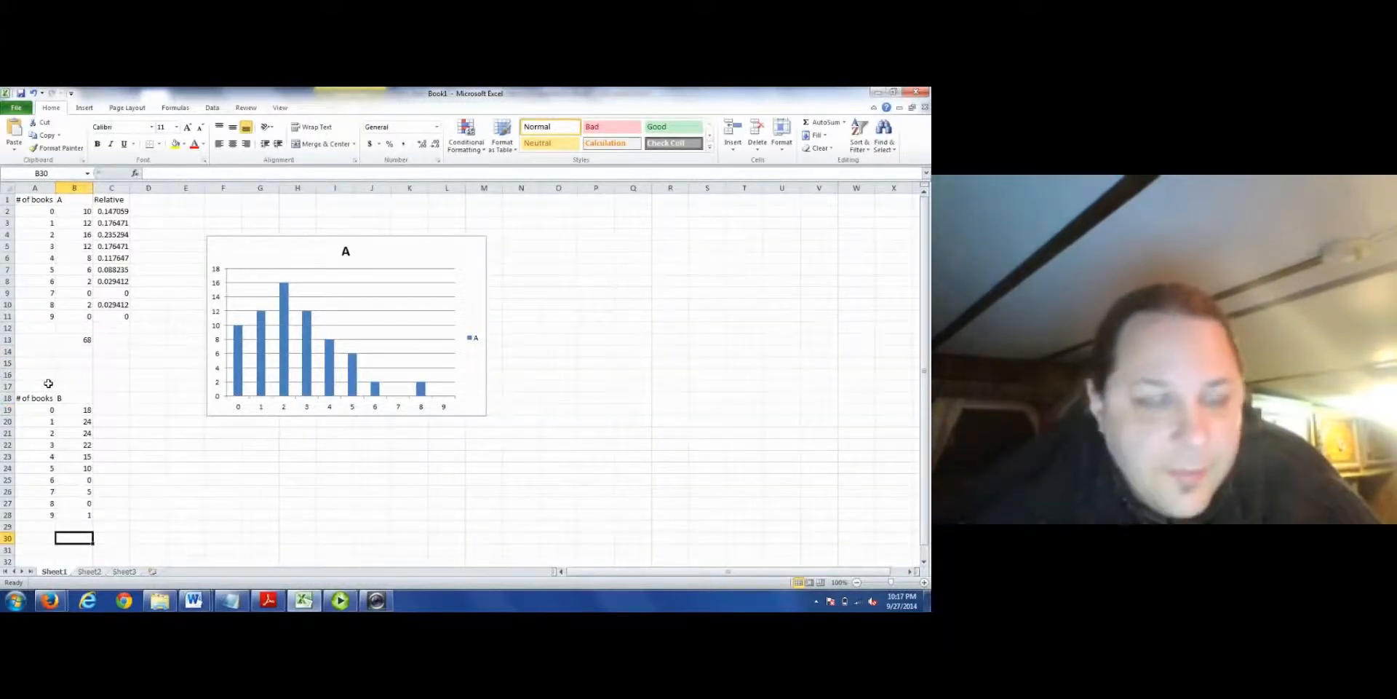
type("=sum(")
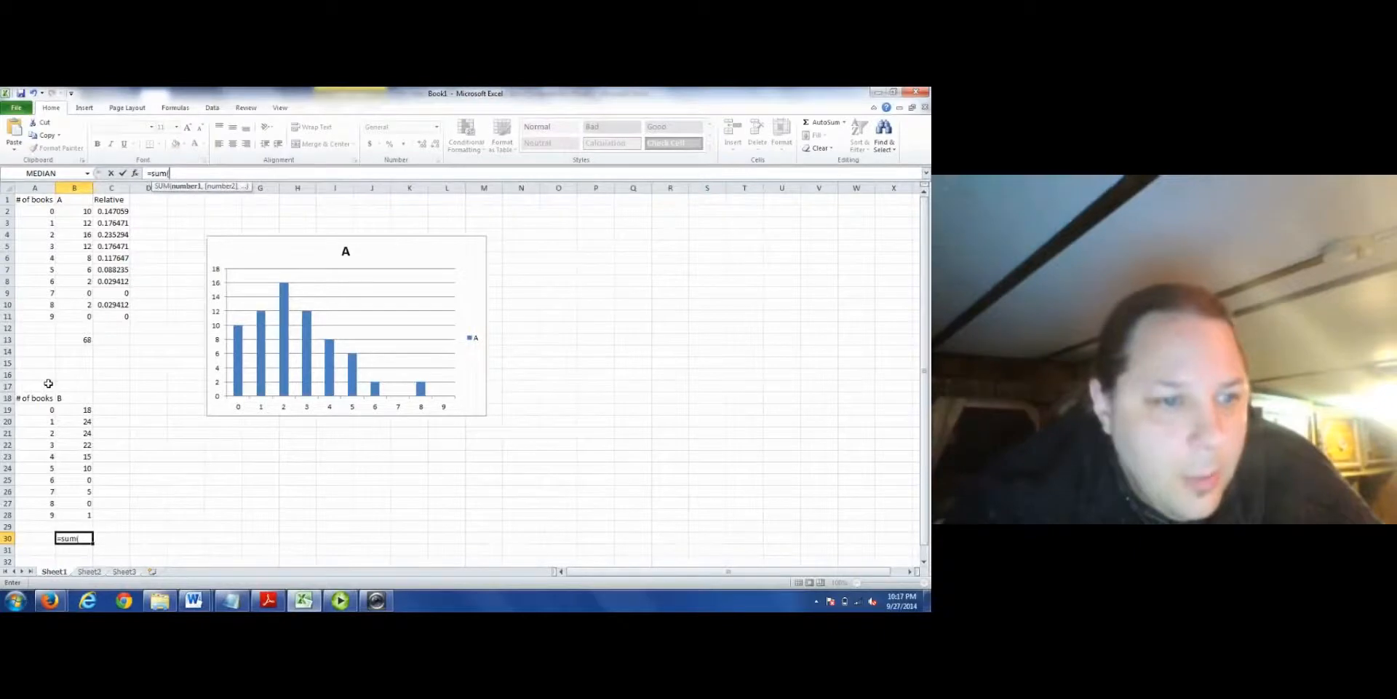
left_click_drag(84, 514, 86, 405)
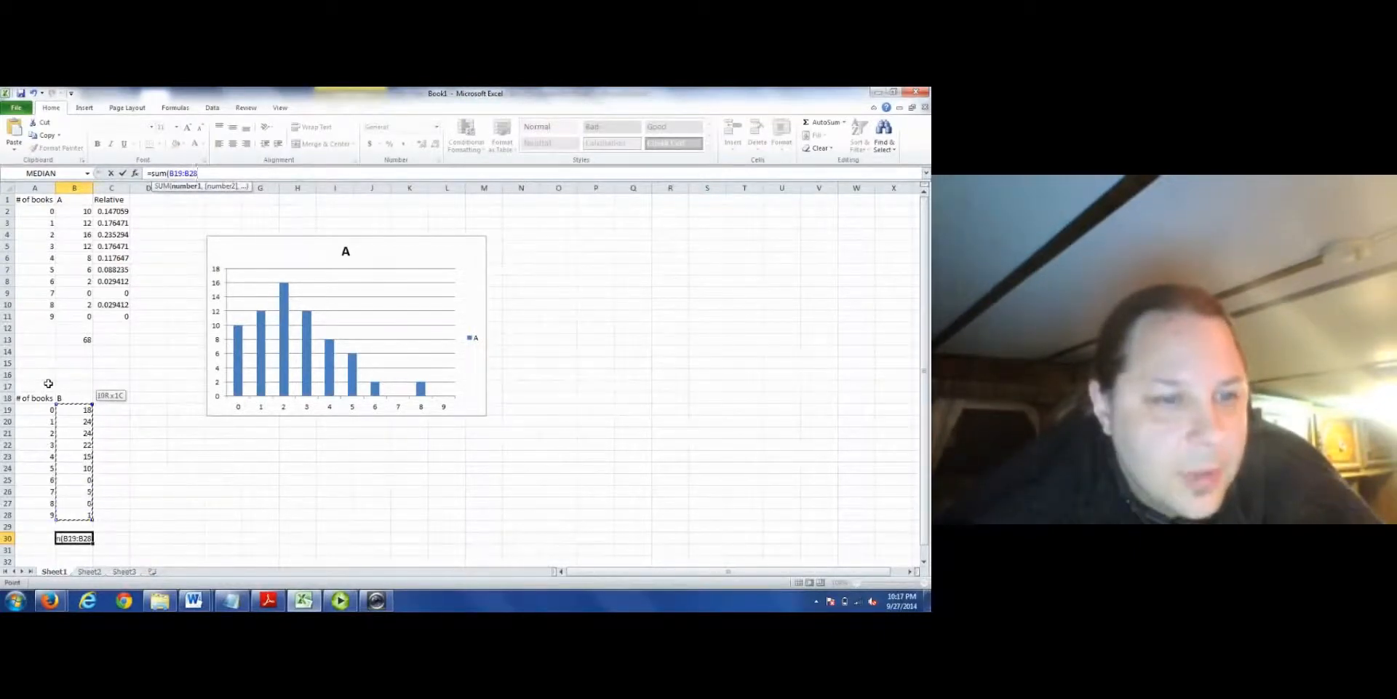
type(")")
key("Return")
key("Up")
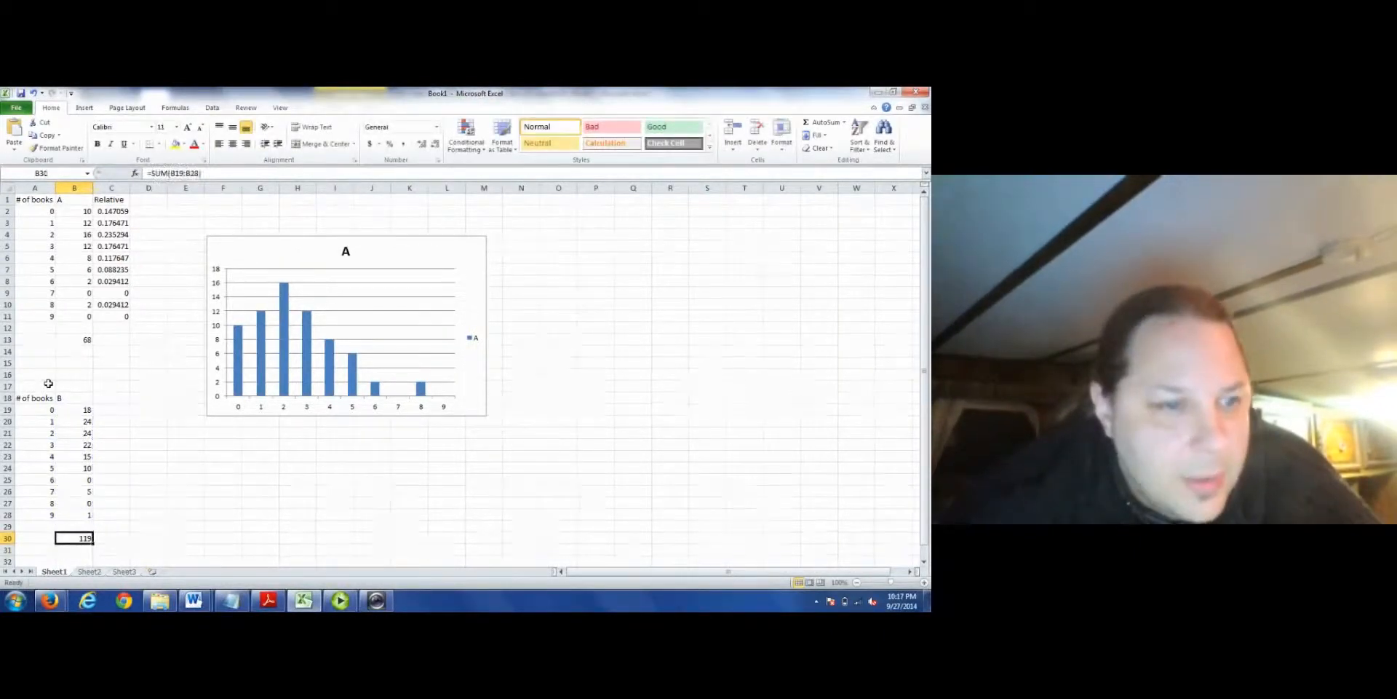
- Calculate the first relative frequency of the B table in cell C19 with the formula =B19/119
key("Right")
key("Up")
key("Up")
key("Up")
key("Up")
key("Up")
key("Up")
key("Up")
key("Up")
key("Up")
key("Up")
key("Up")
key("Up")
key("Up")
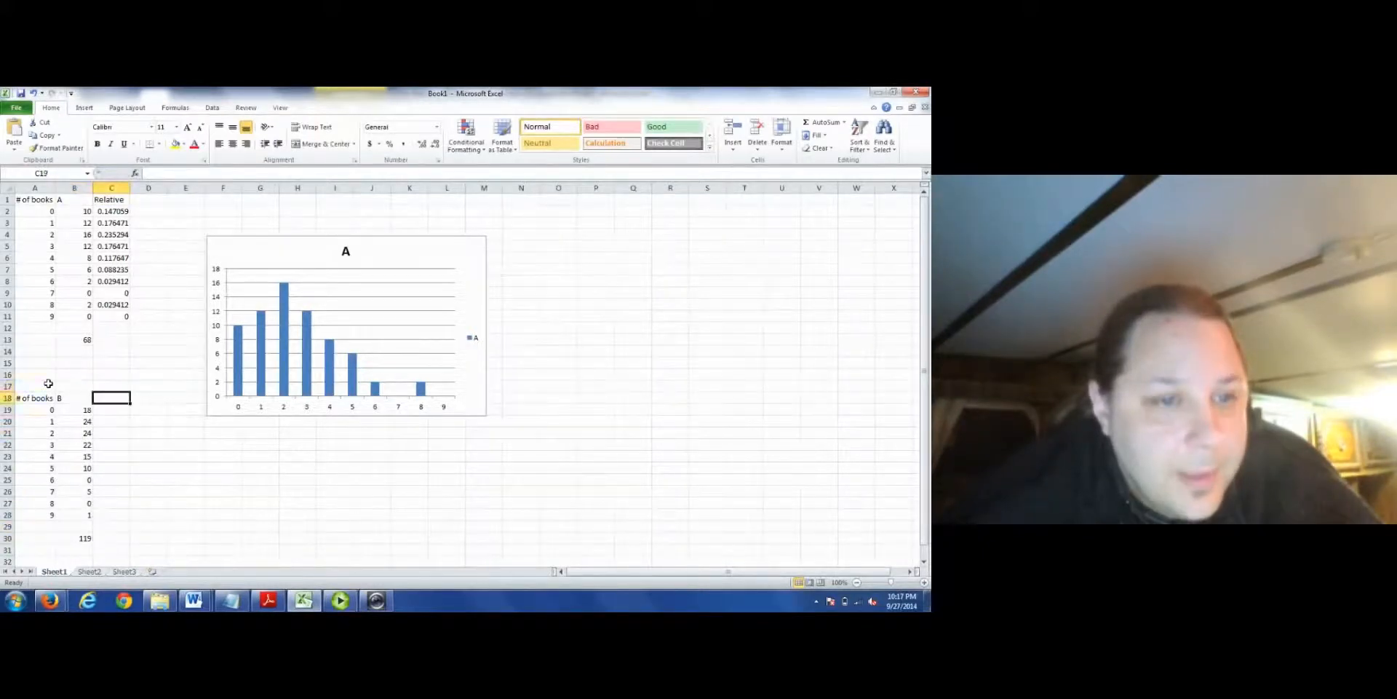
key("Down")
key("Down")
type("=")
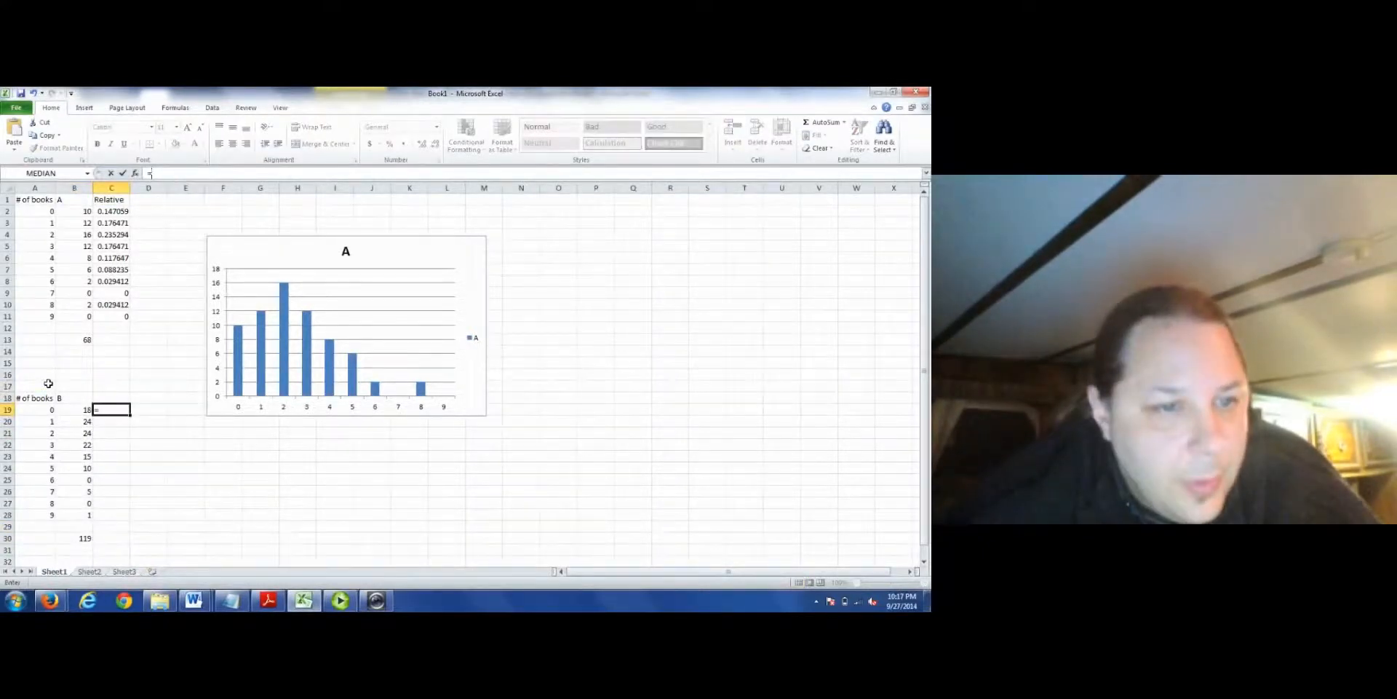
left_click(86, 410)
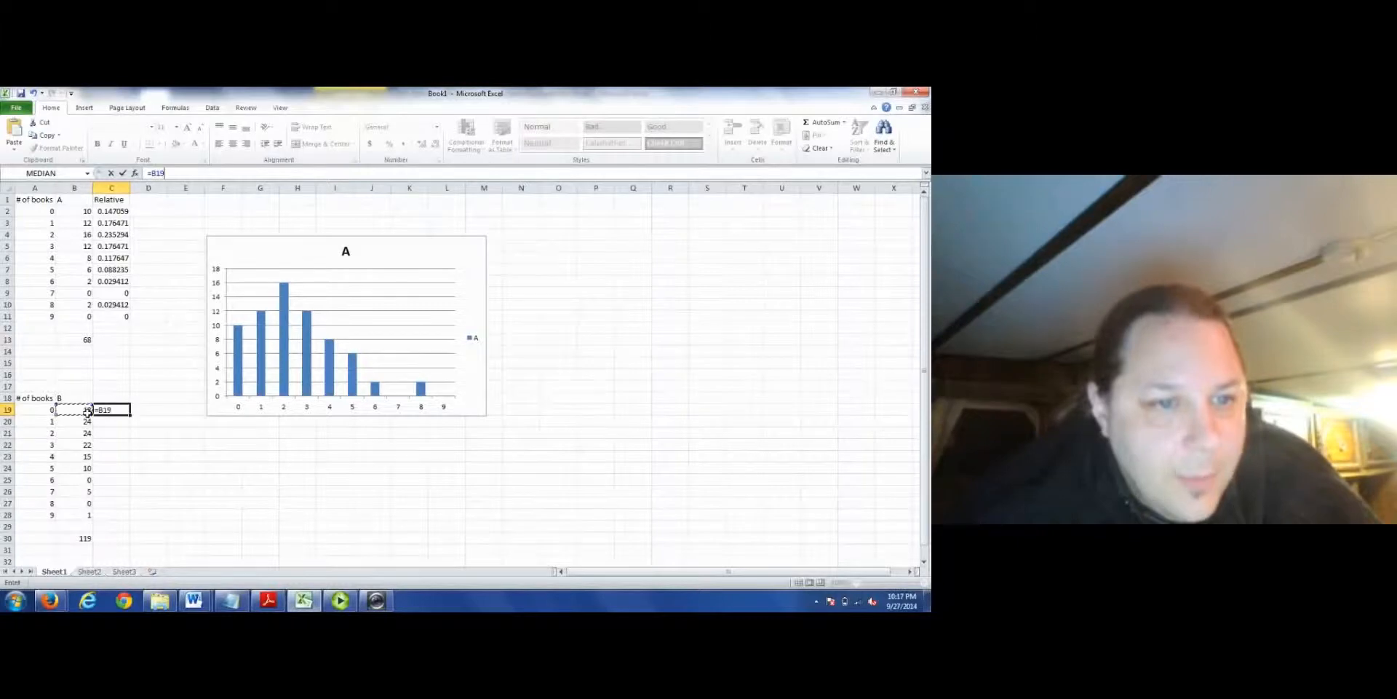
type("/1")
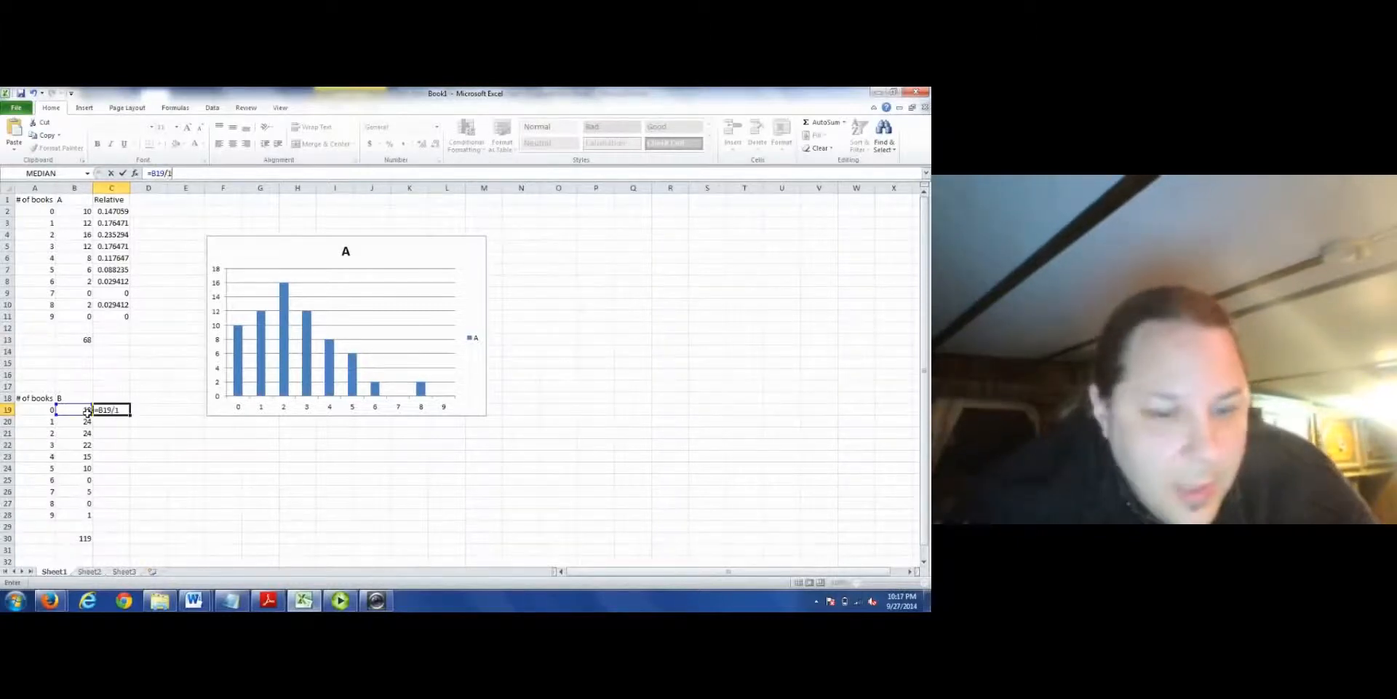
type("19")
key("ctrl+Return")
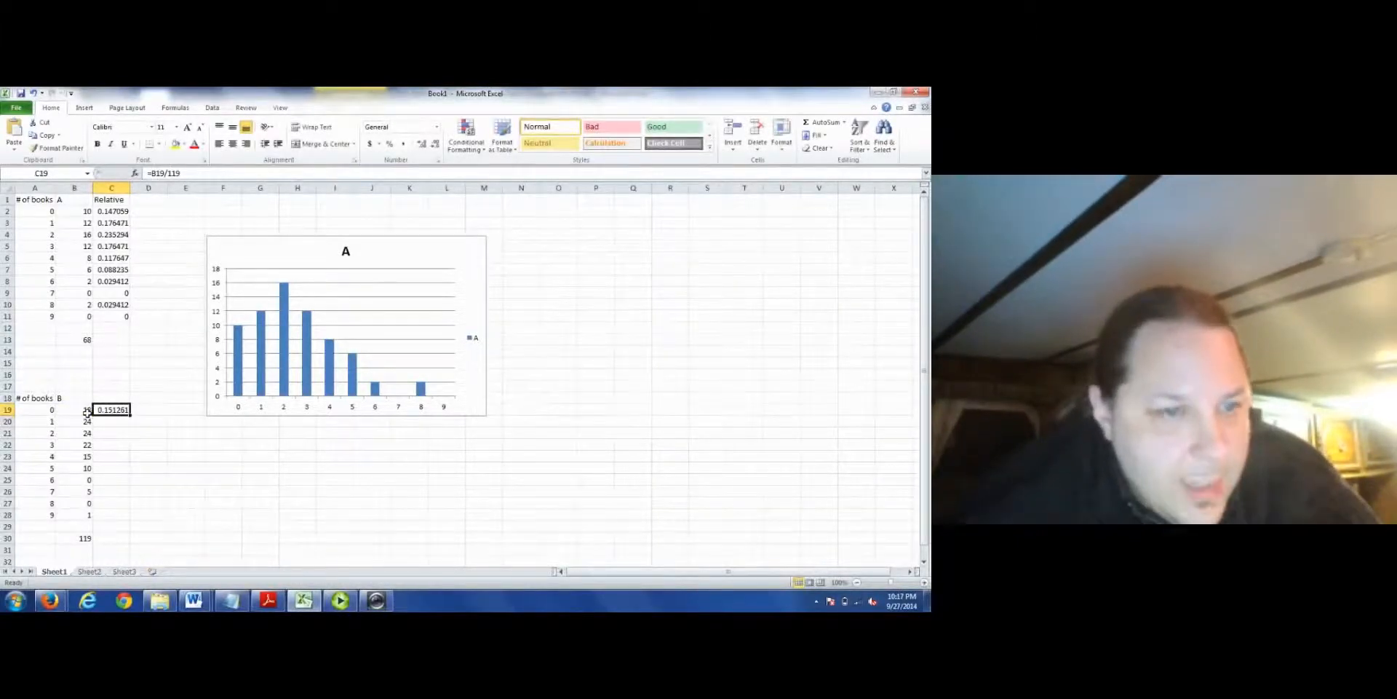
- Copy the relative frequency formula from C19 down through C28
key("ctrl+c")
key("Down")
key("Down")
key("Down")
key("Down")
key("Down")
key("Down")
key("Down")
key("Down")
key("Down")
key("ctrl+shift+Up")
key("ctrl+v")
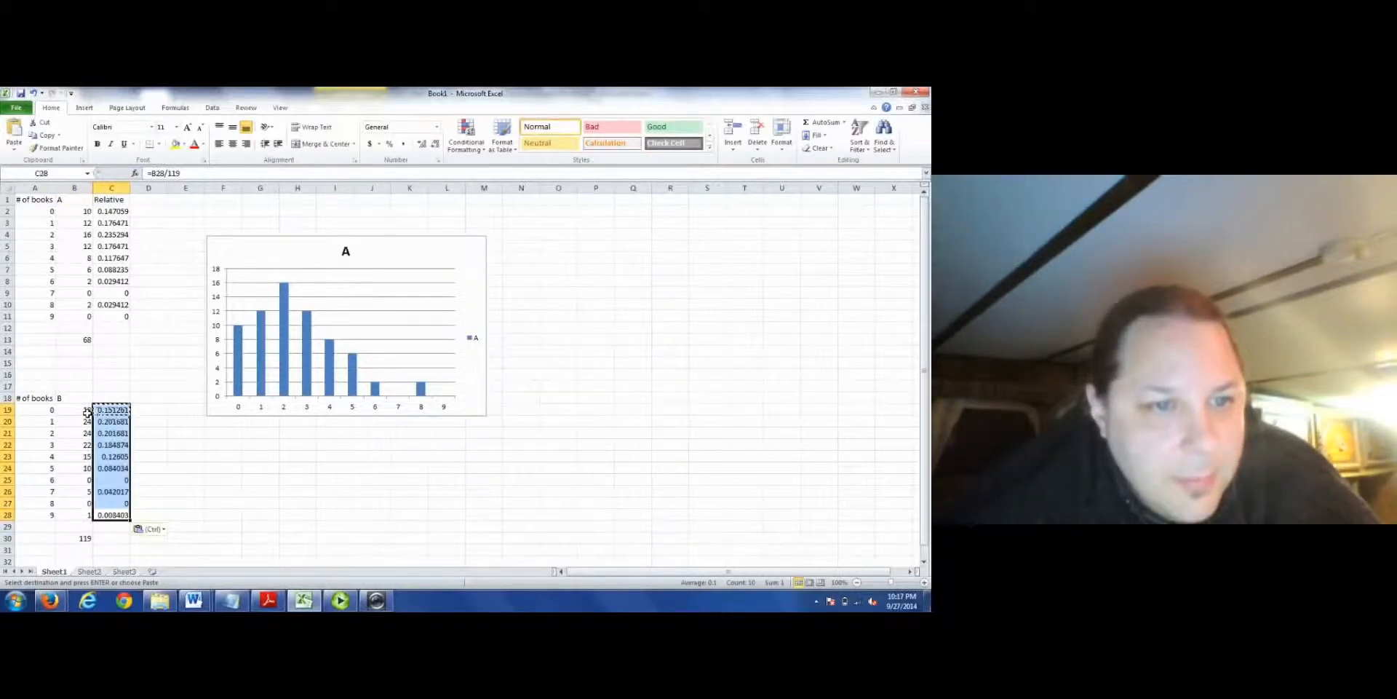
key("Escape")
- Label the relative frequency column of the B table Relative in cell C18
key("Up")
key("Up")
key("Up")
key("Up")
key("Up")
key("Up")
key("Up")
key("Up")
key("Up")
key("Up")
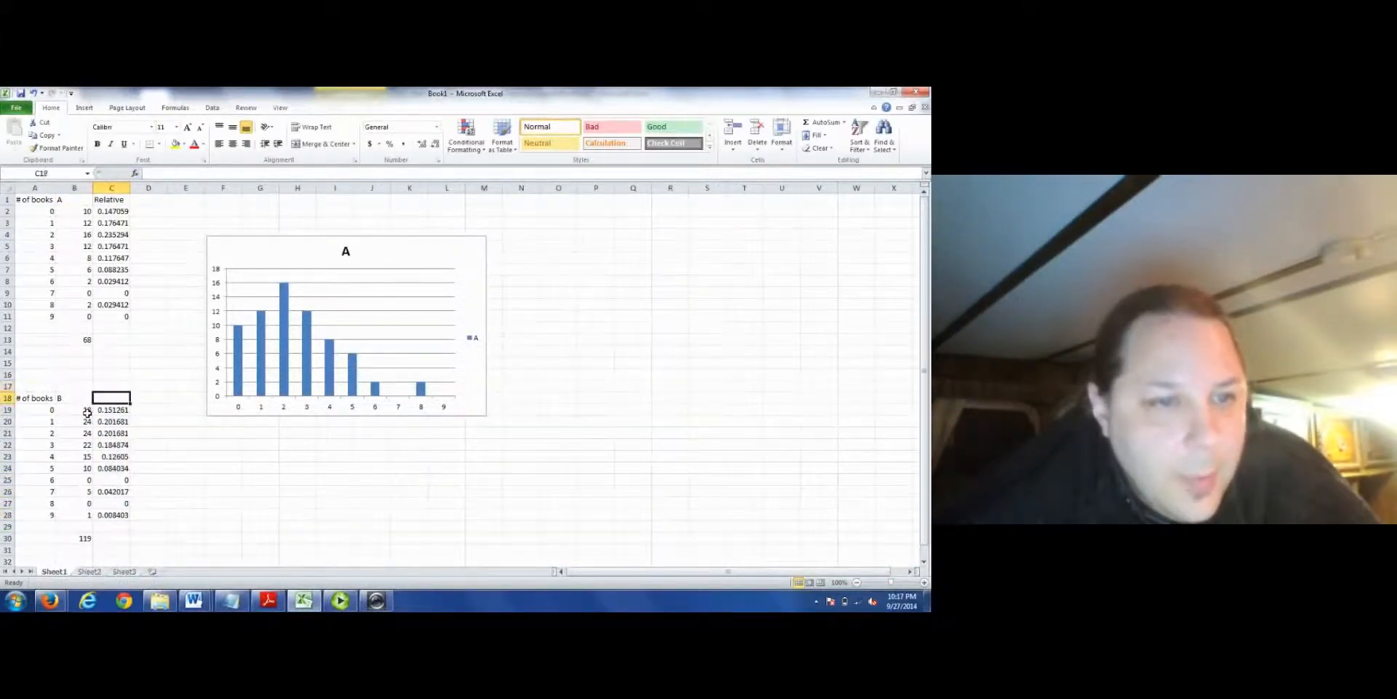
type("Relativ")
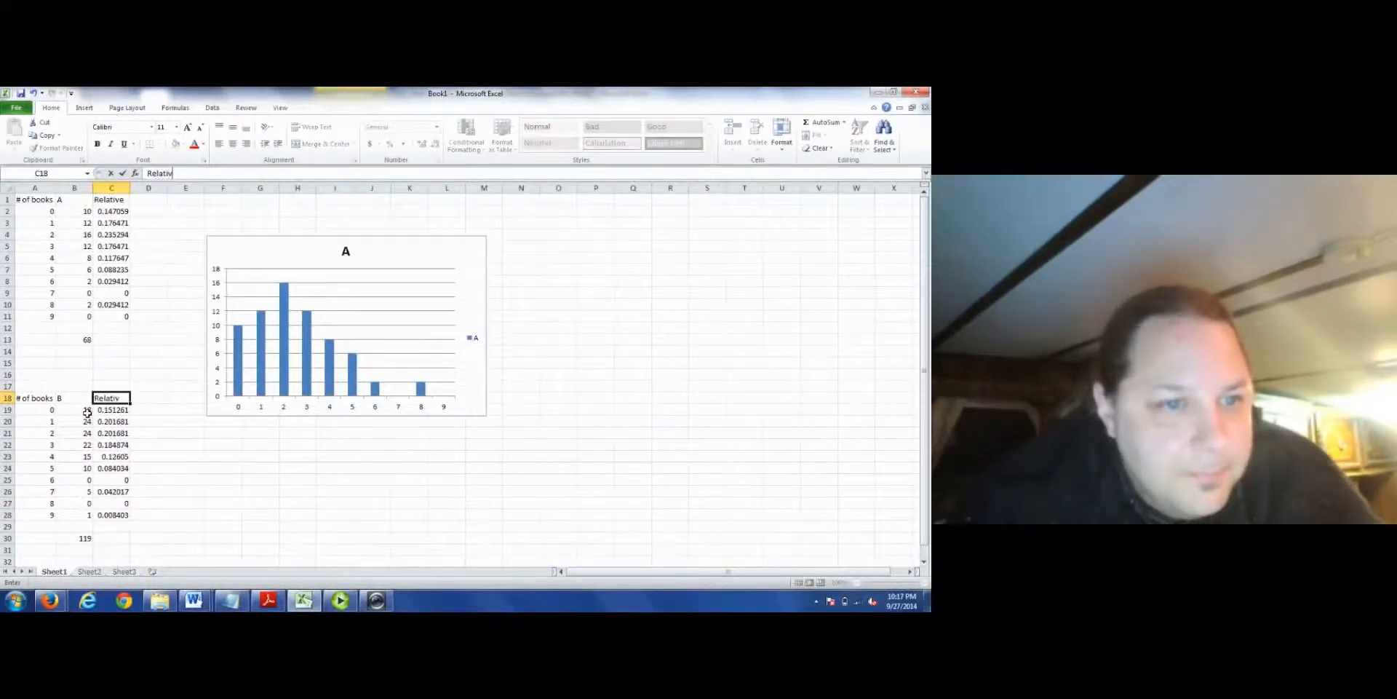
type("e")
key("Return")
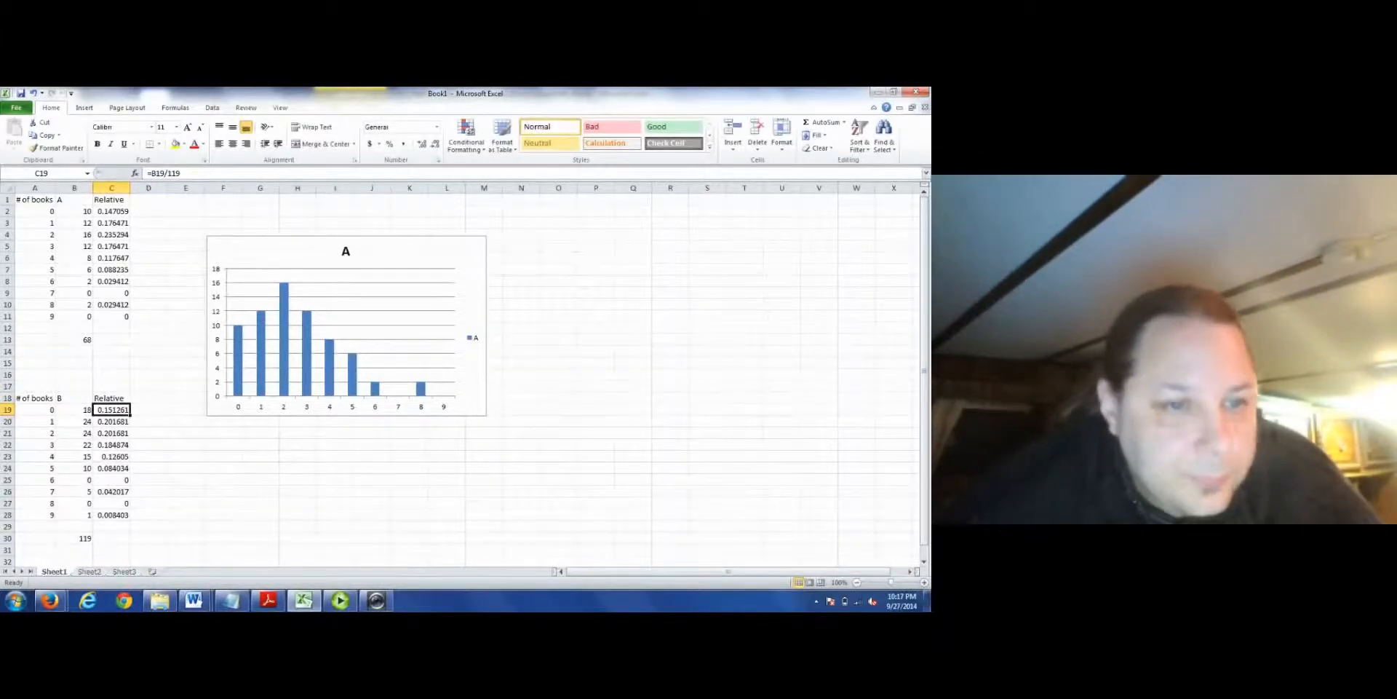
- Insert a 2-D clustered column chart of the B frequencies in B18:B28 and move charts A and B apart, with A at the sheet's upper edge
key("Up")
key("Left")
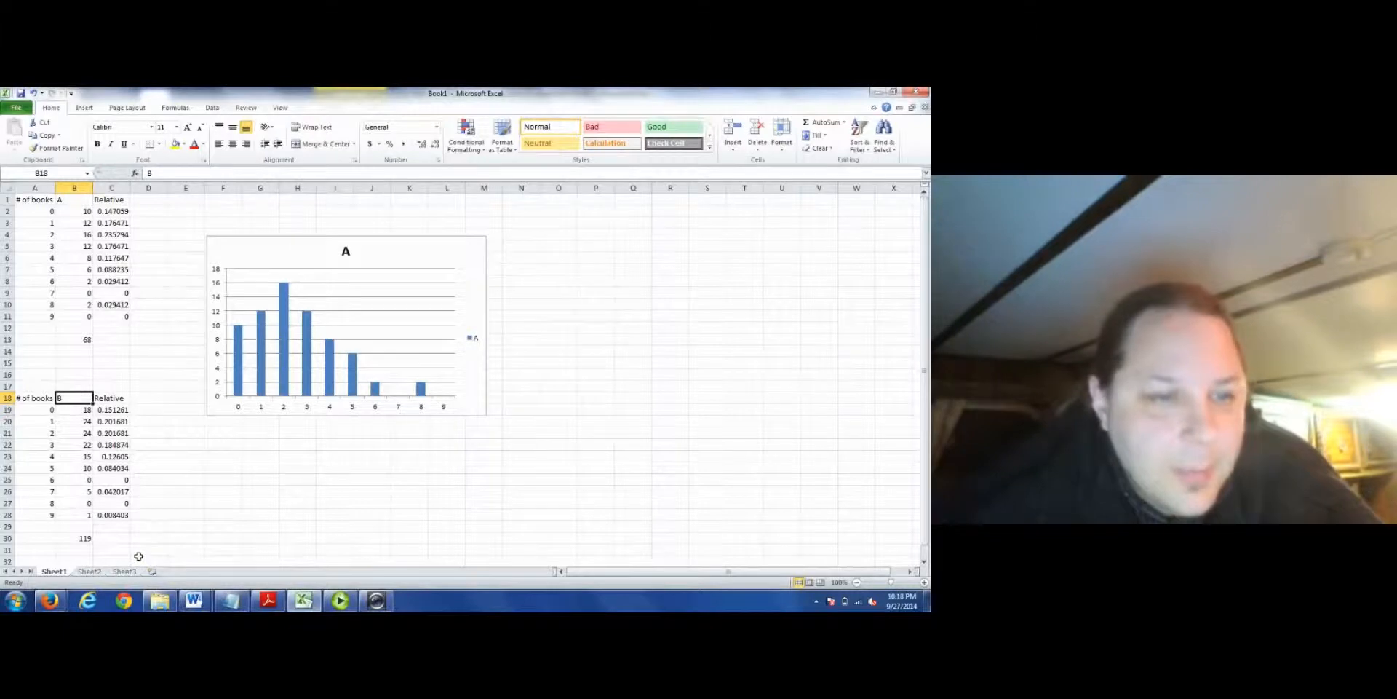
left_click_drag(76, 398, 79, 515)
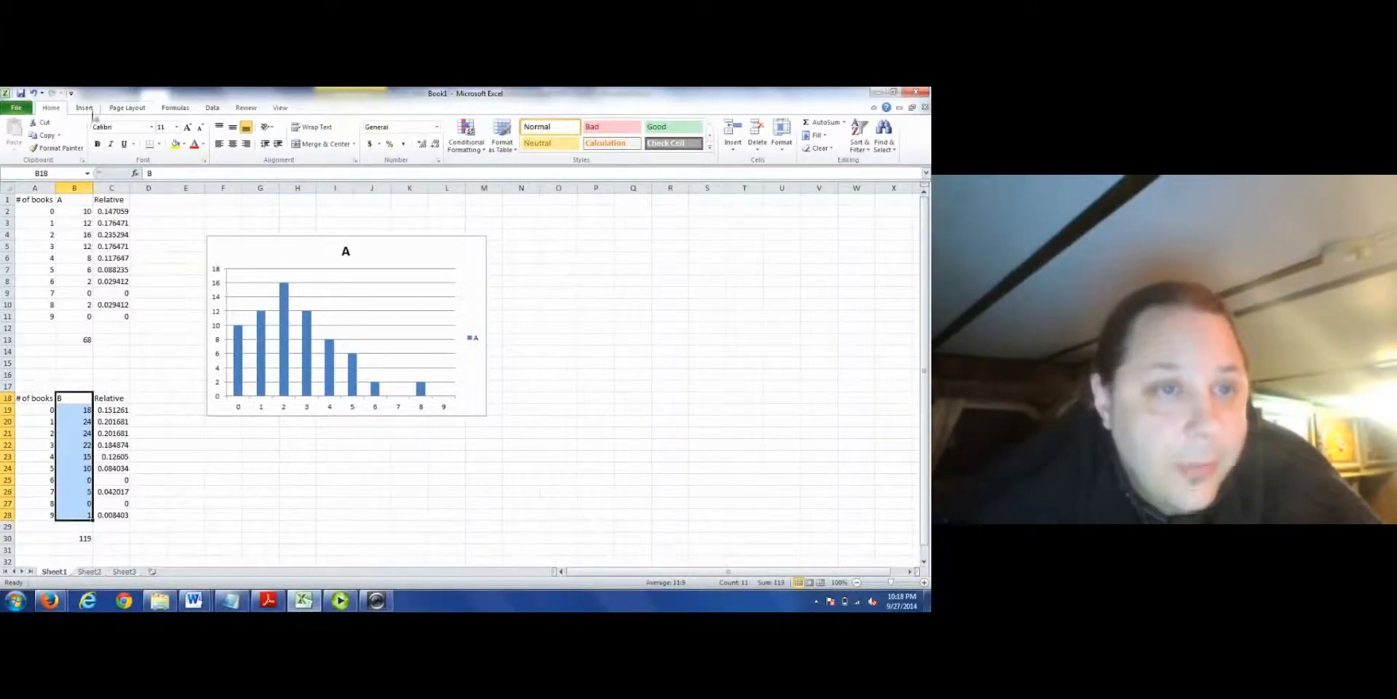
left_click(86, 107)
left_click(222, 130)
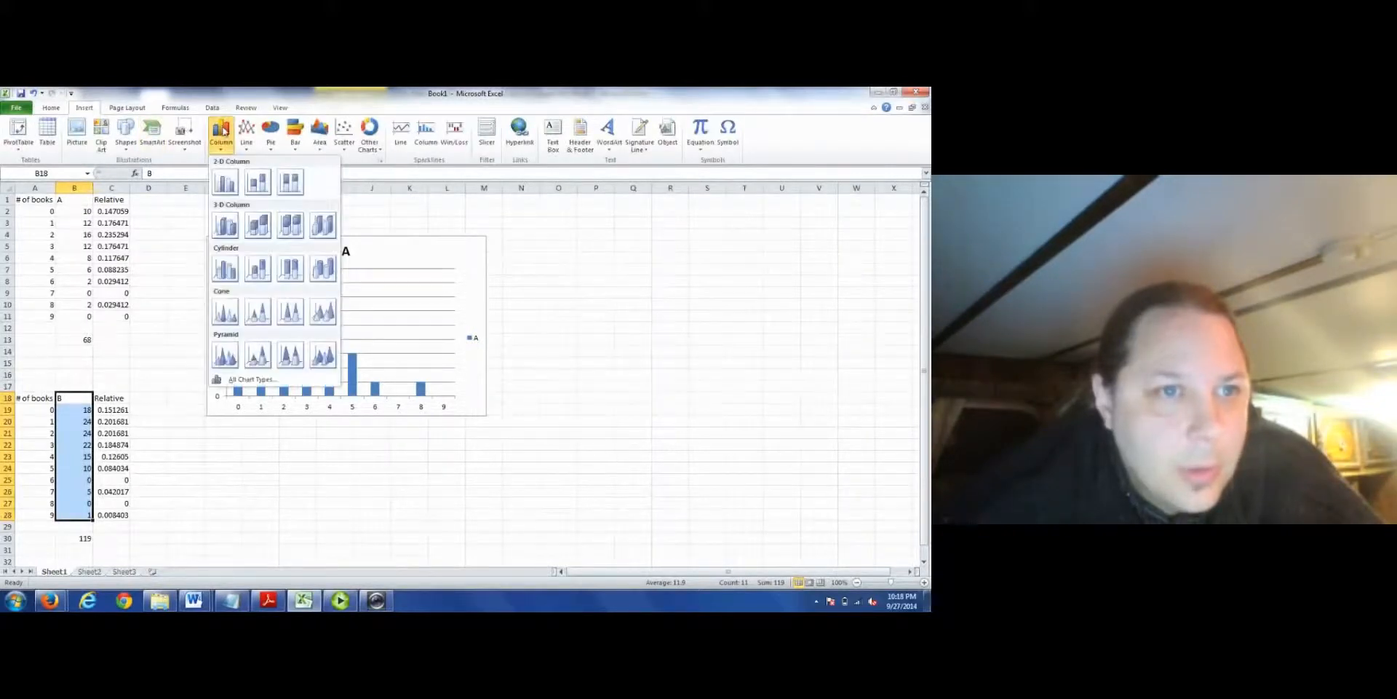
left_click(234, 188)
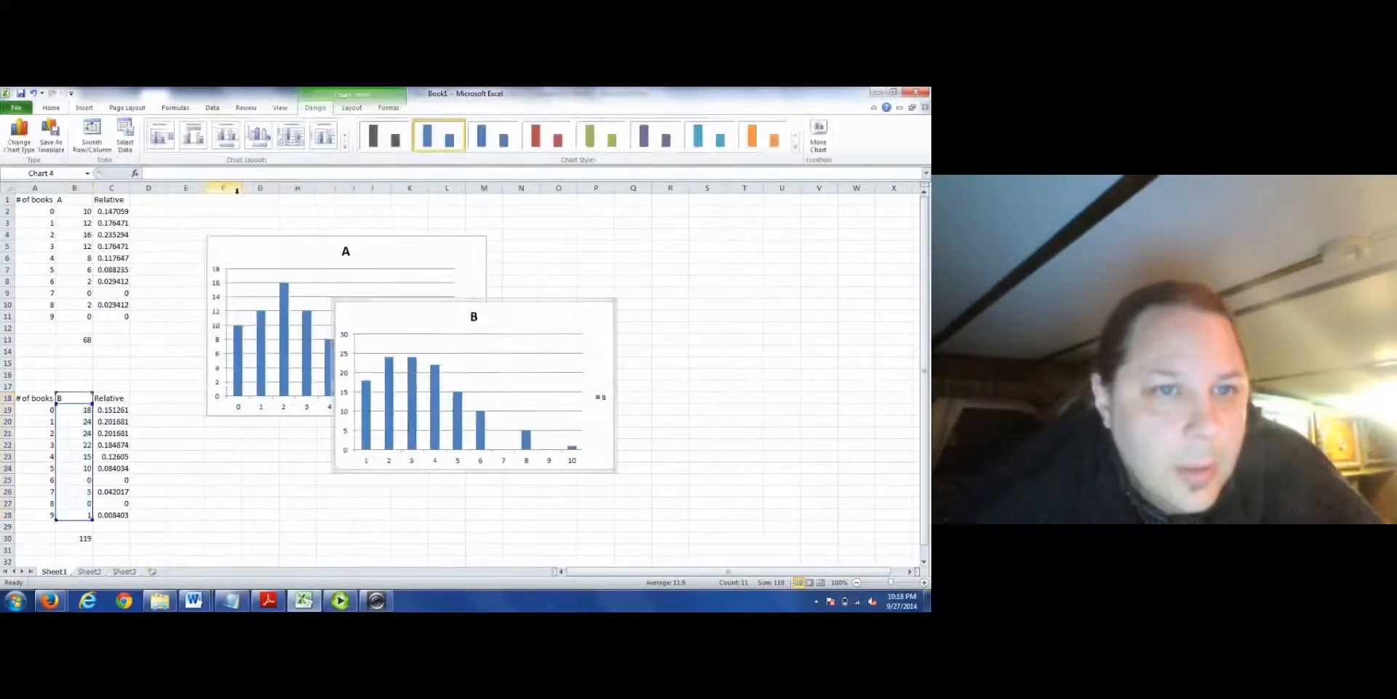
left_click_drag(561, 318, 499, 368)
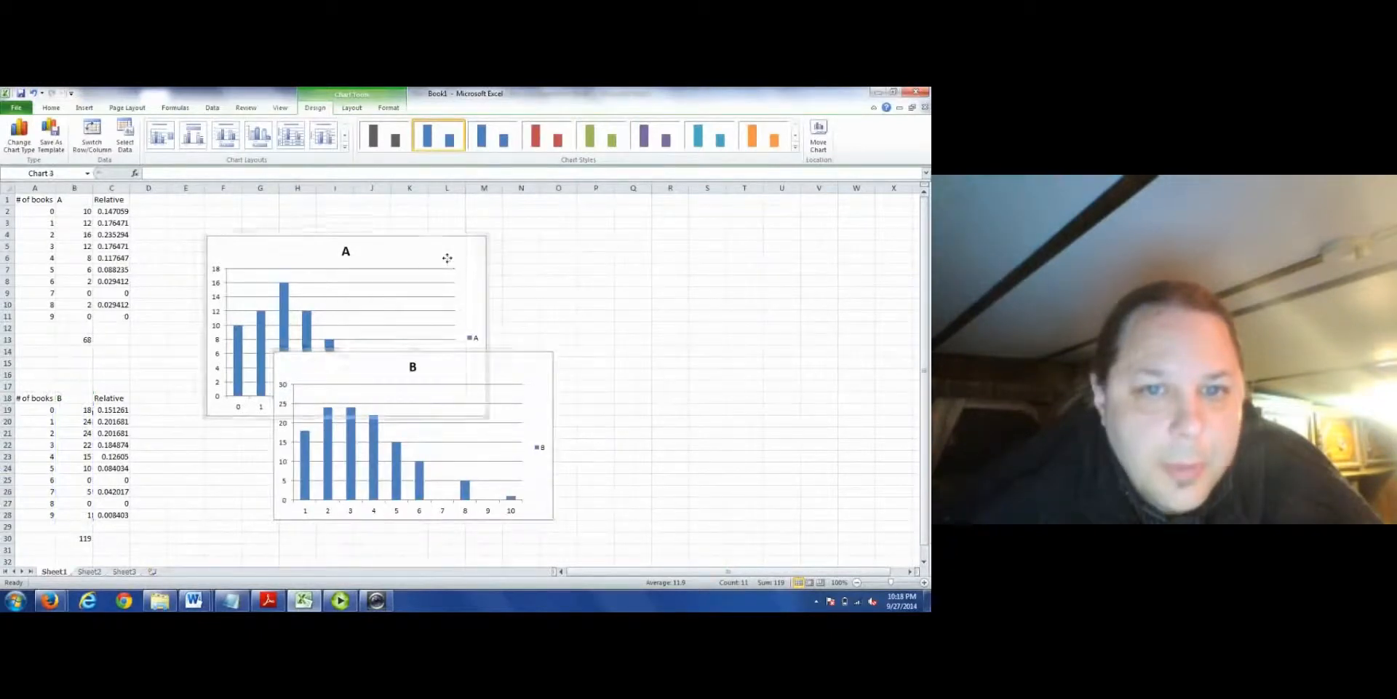
left_click_drag(447, 256, 417, 215)
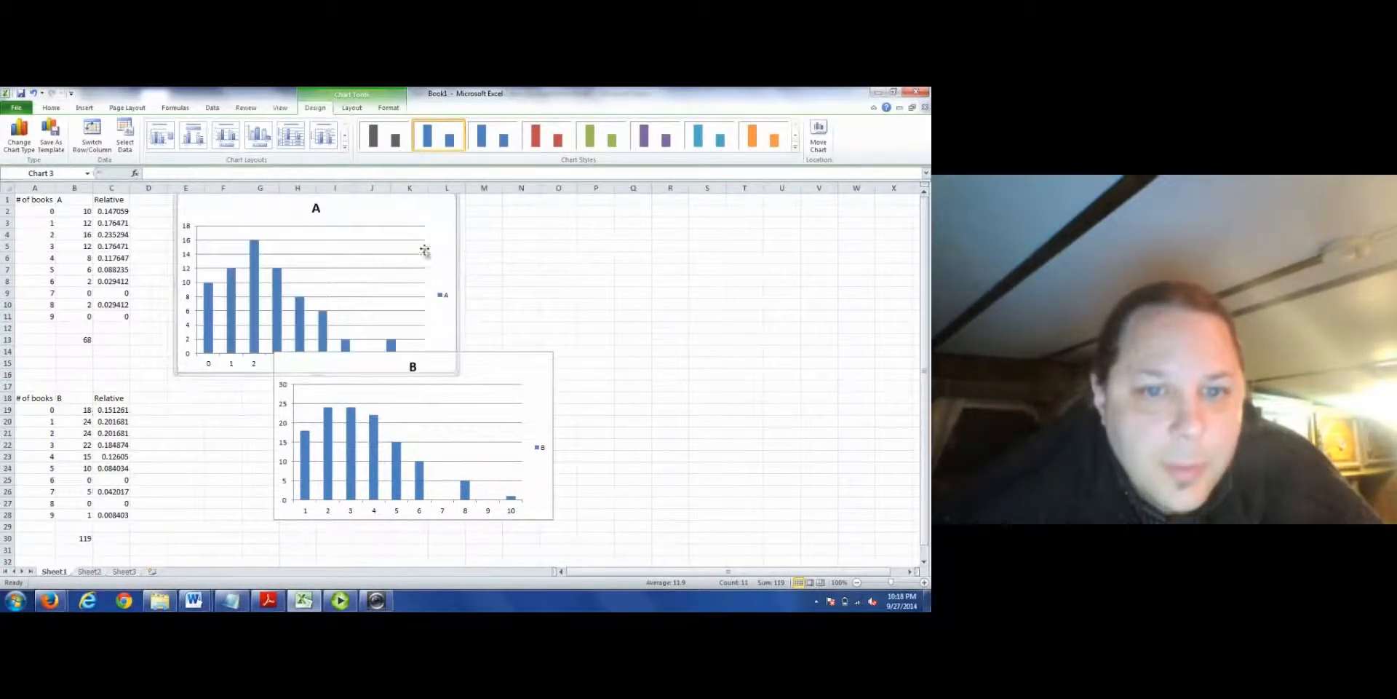
- Set the B chart's horizontal axis labels to the range A19:A28 and place the chart beside chart A
left_click(496, 365)
right_click(505, 369)
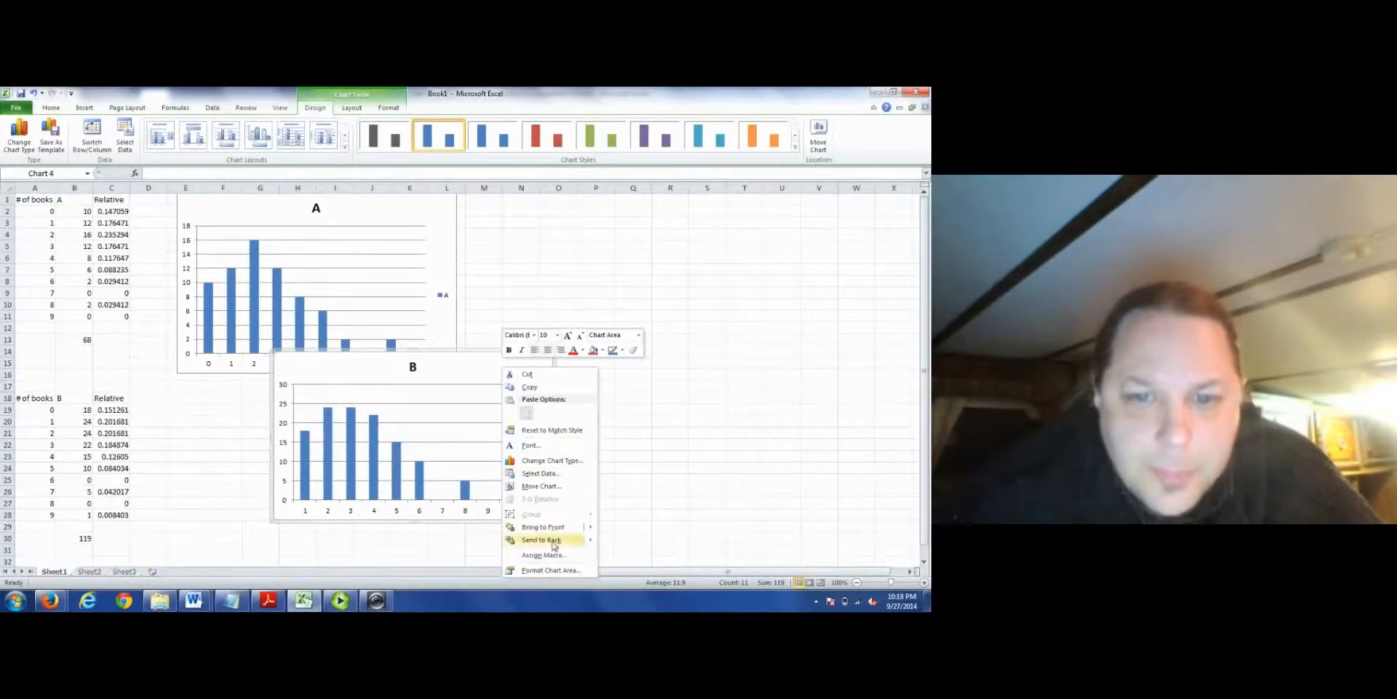
left_click(553, 473)
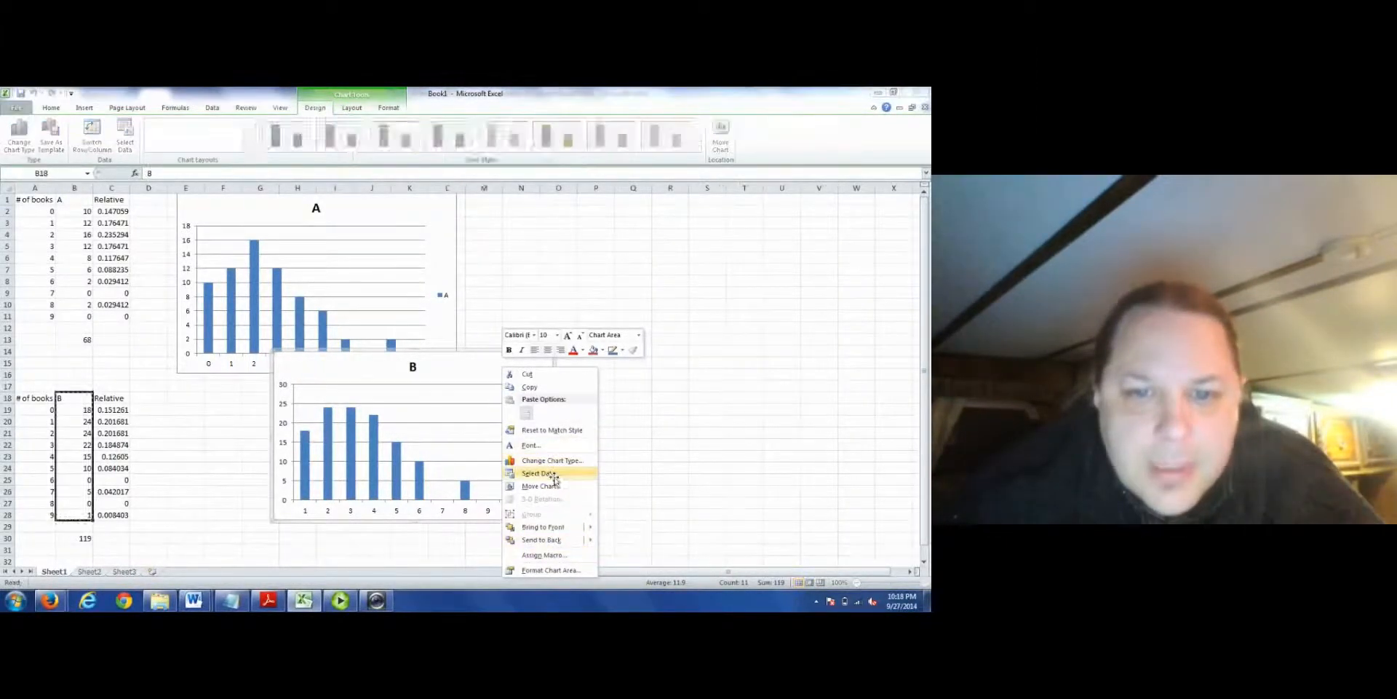
left_click(447, 218)
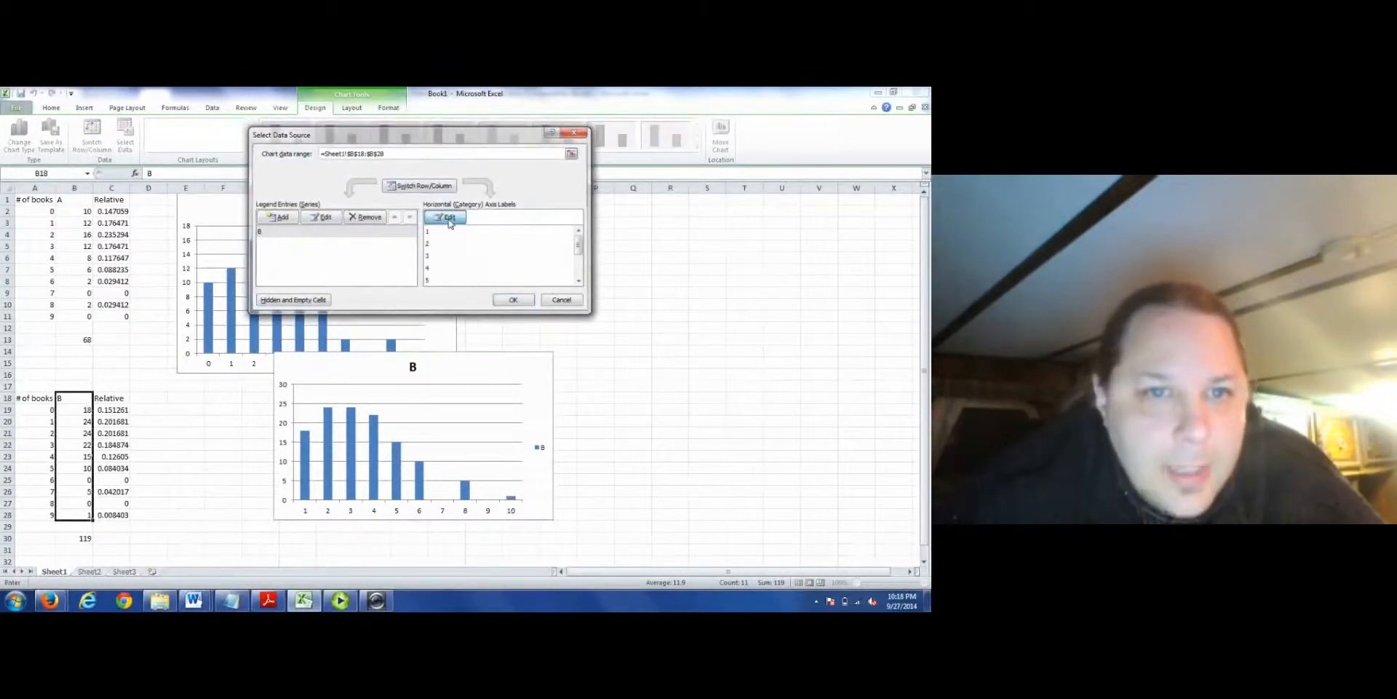
left_click_drag(38, 410, 43, 515)
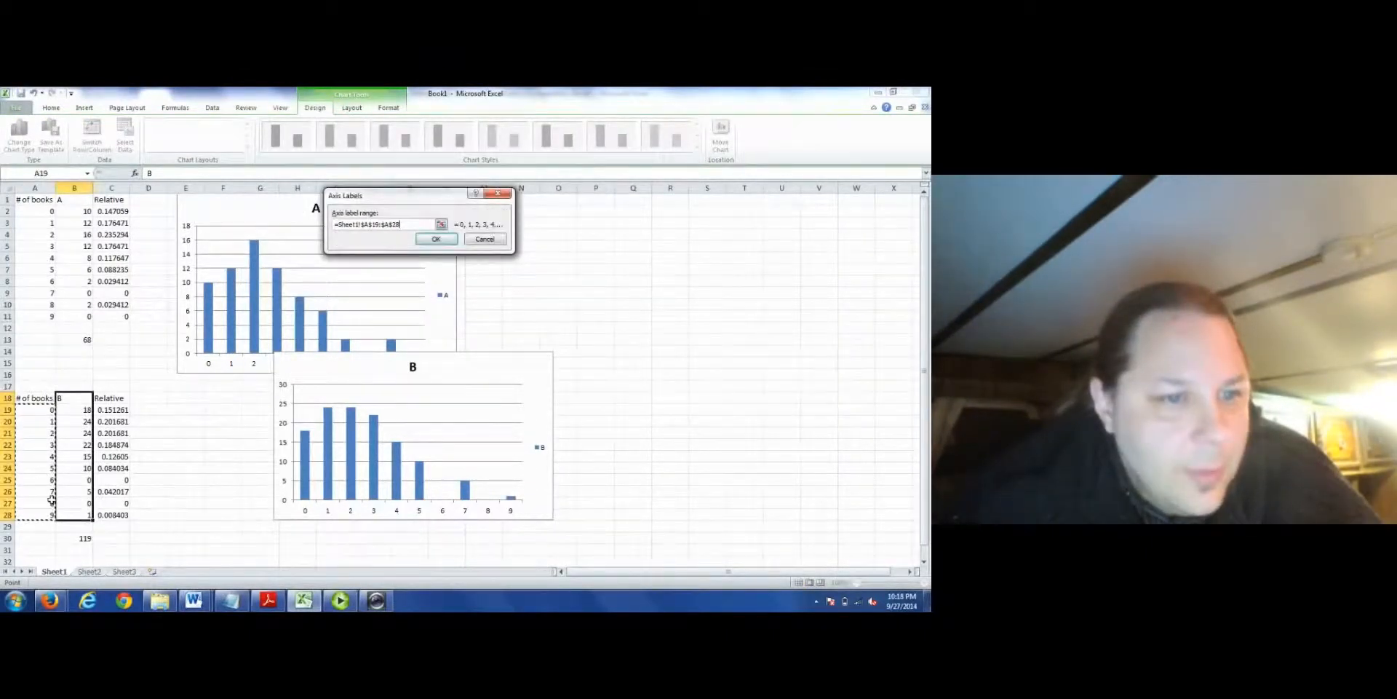
left_click(446, 240)
left_click(528, 302)
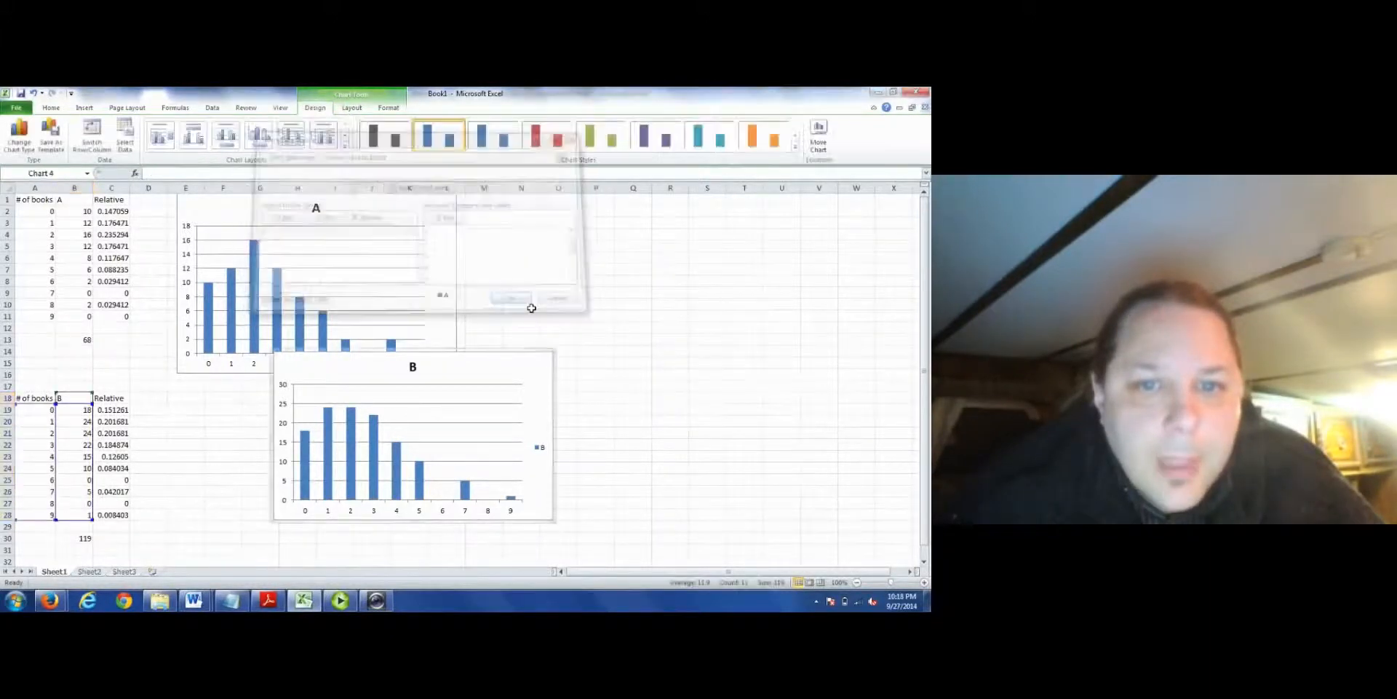
left_click_drag(542, 359, 719, 223)
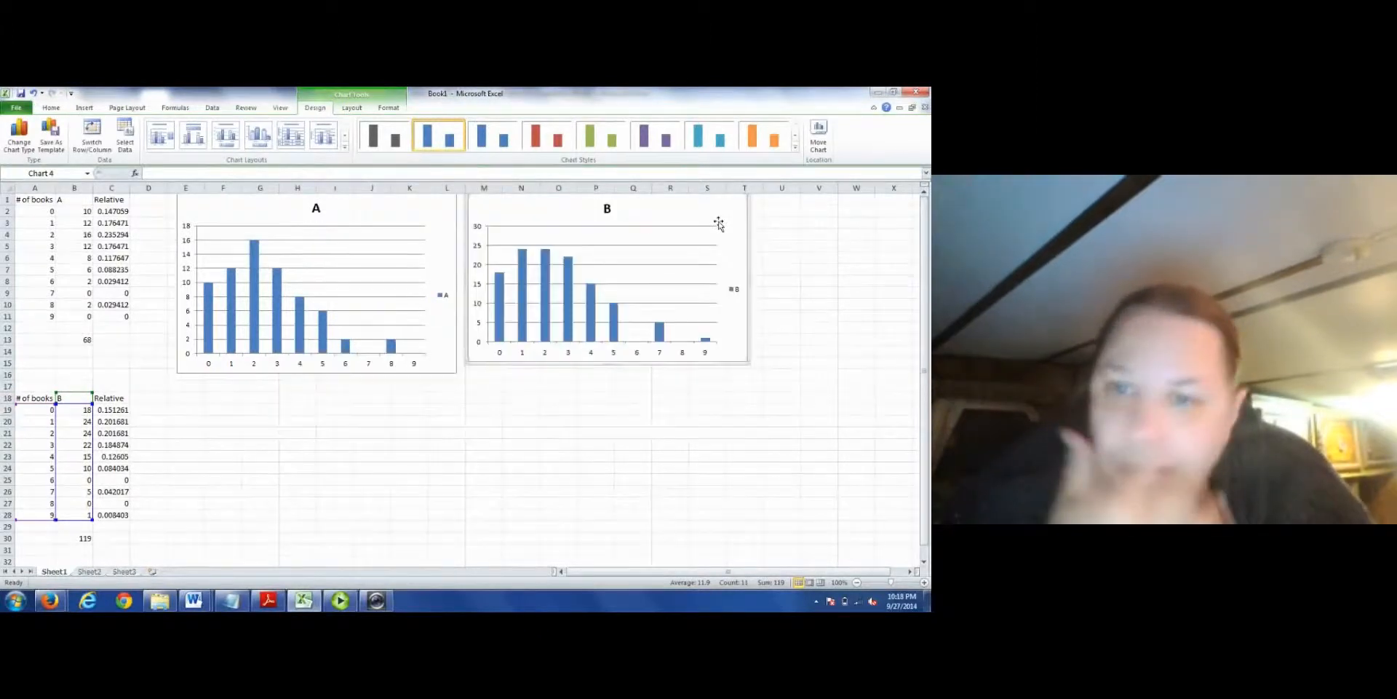
- Compare the A and B column charts in Excel with the exercise's solution histograms in the Word solutions manual
key("alt+Tab")
key("Tab")
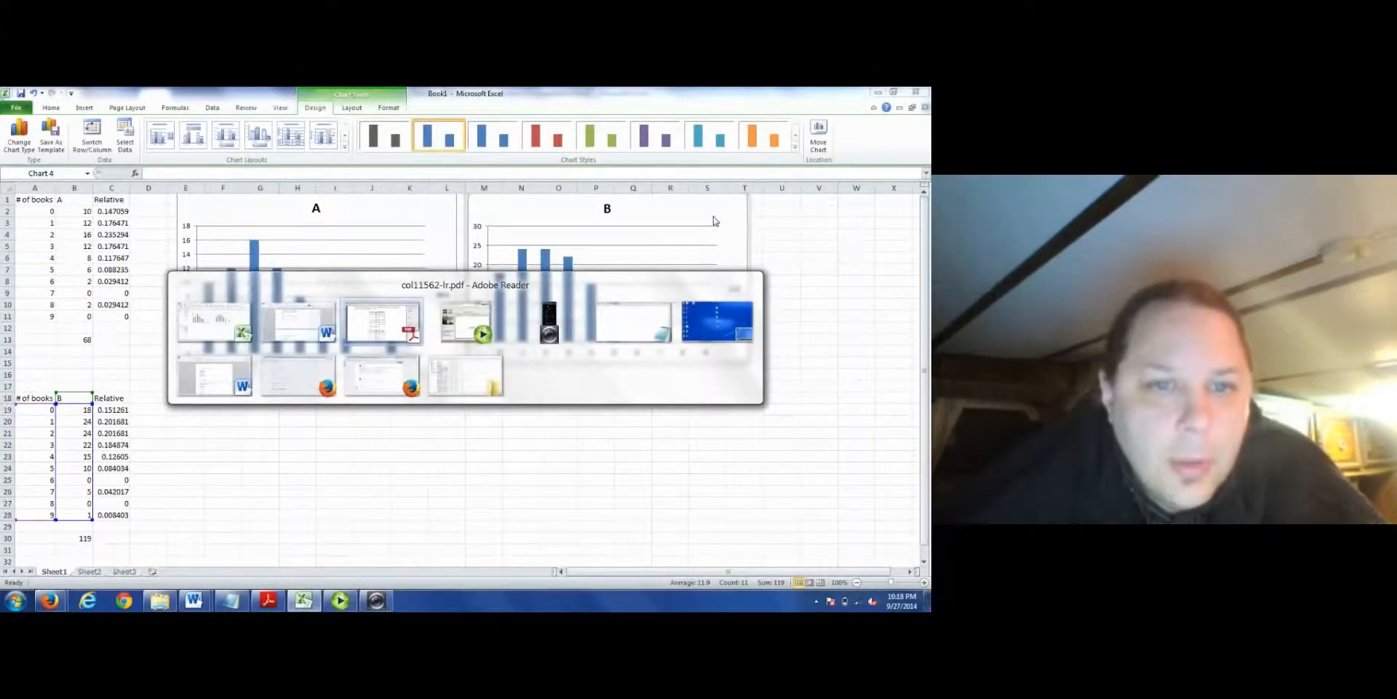
key("alt+Tab")
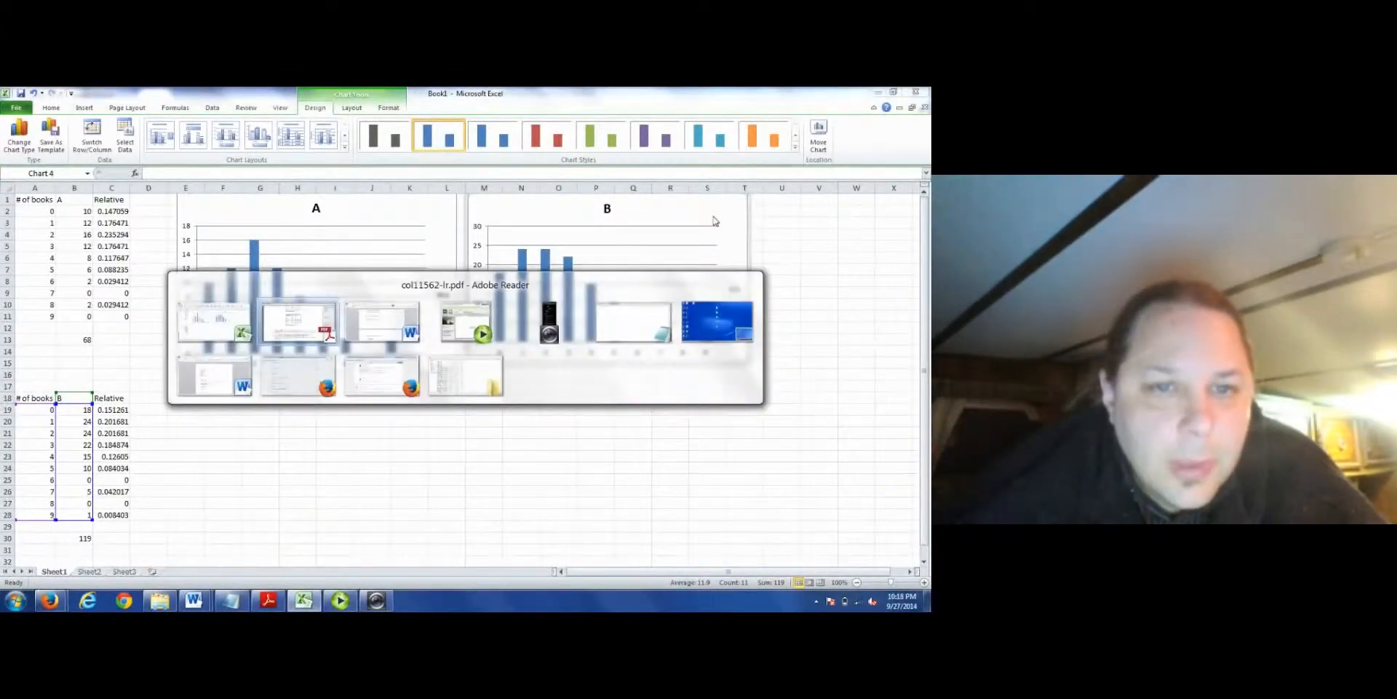
key("alt+Tab")
scroll(718, 221, "down", 15)
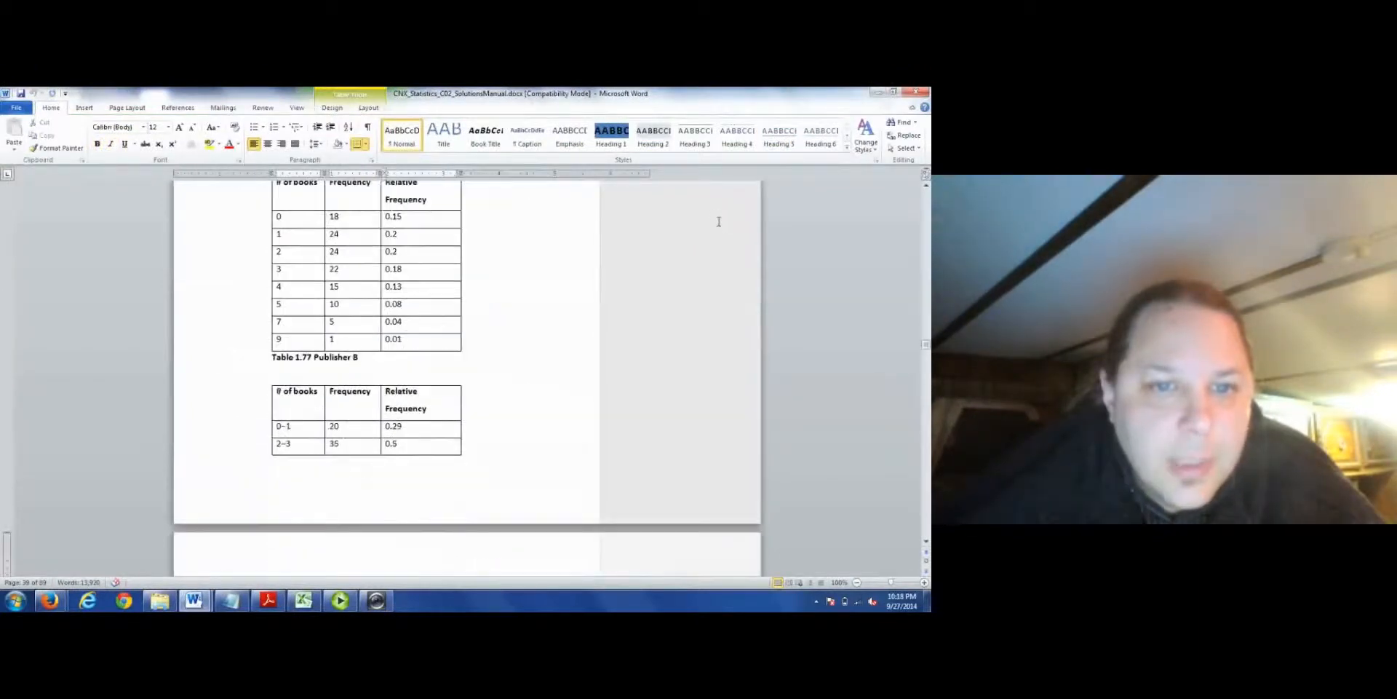
key("Page_Down")
key("Down")
key("Down")
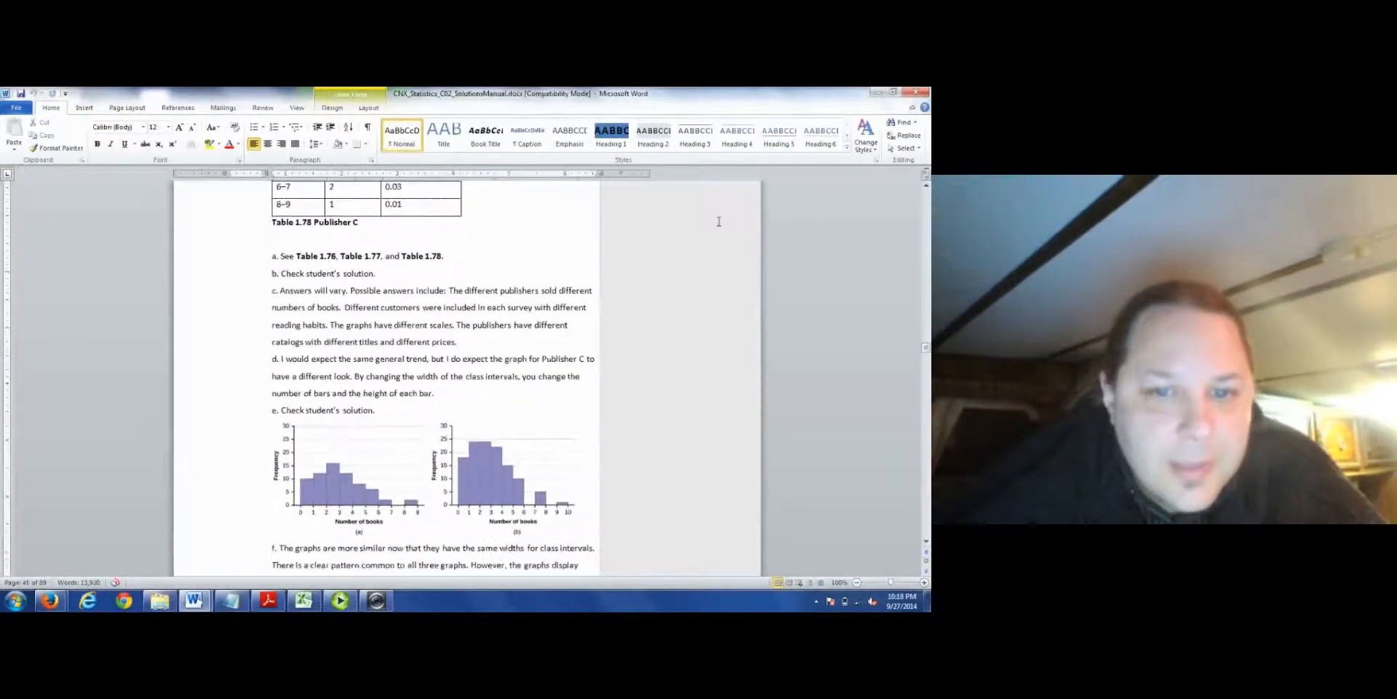
key("alt+Tab")
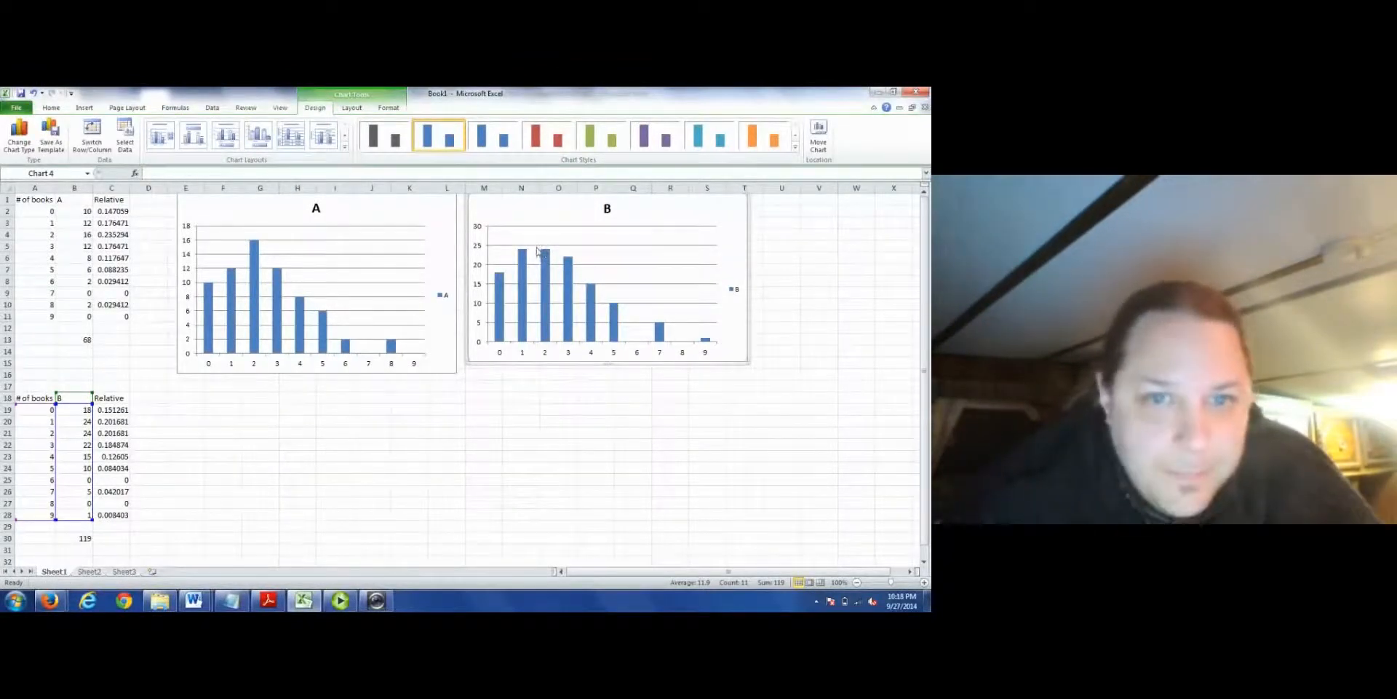
key("alt+Tab")
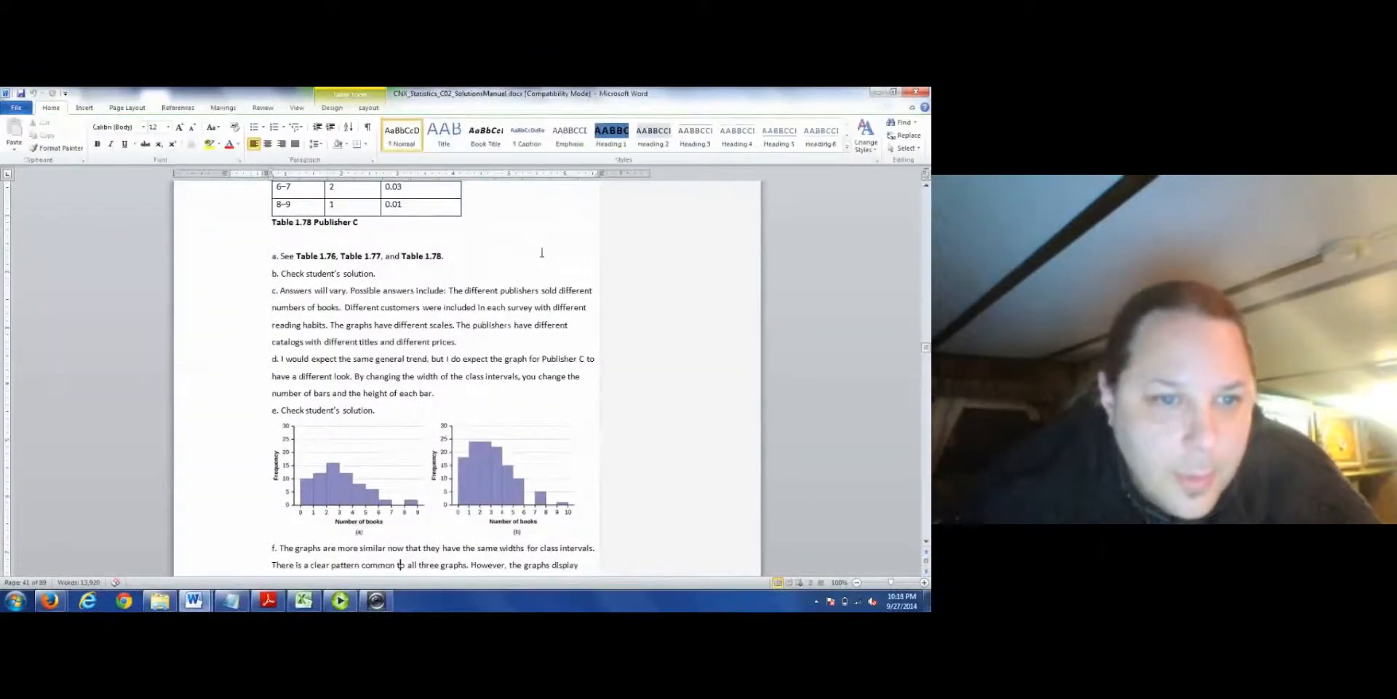
key("alt+Tab")
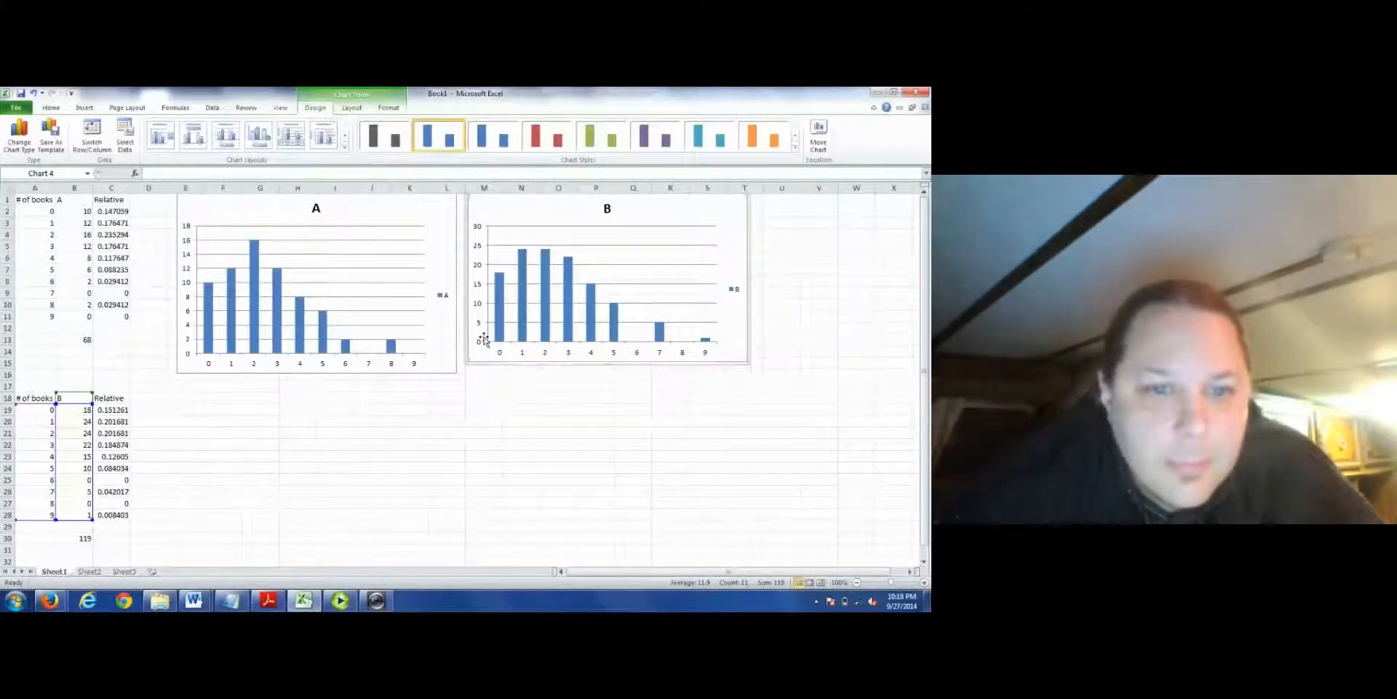
key("alt+Tab")
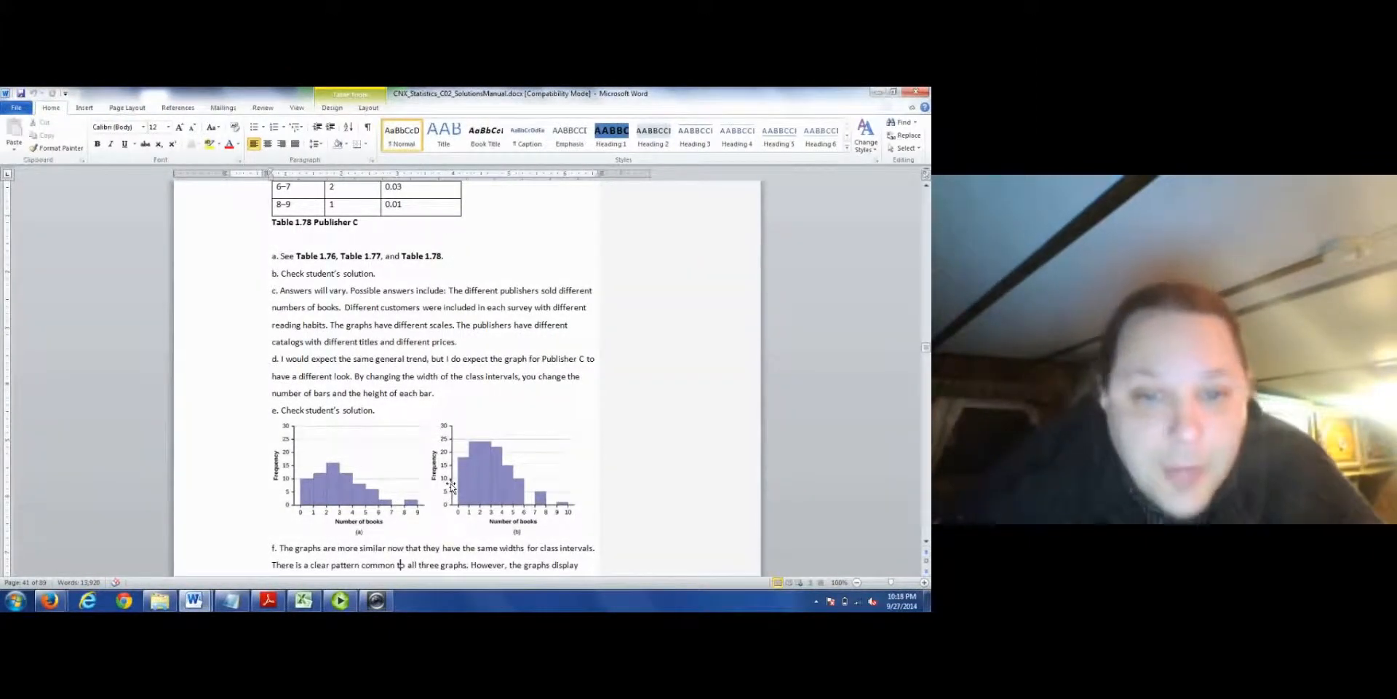
key("alt+Tab")
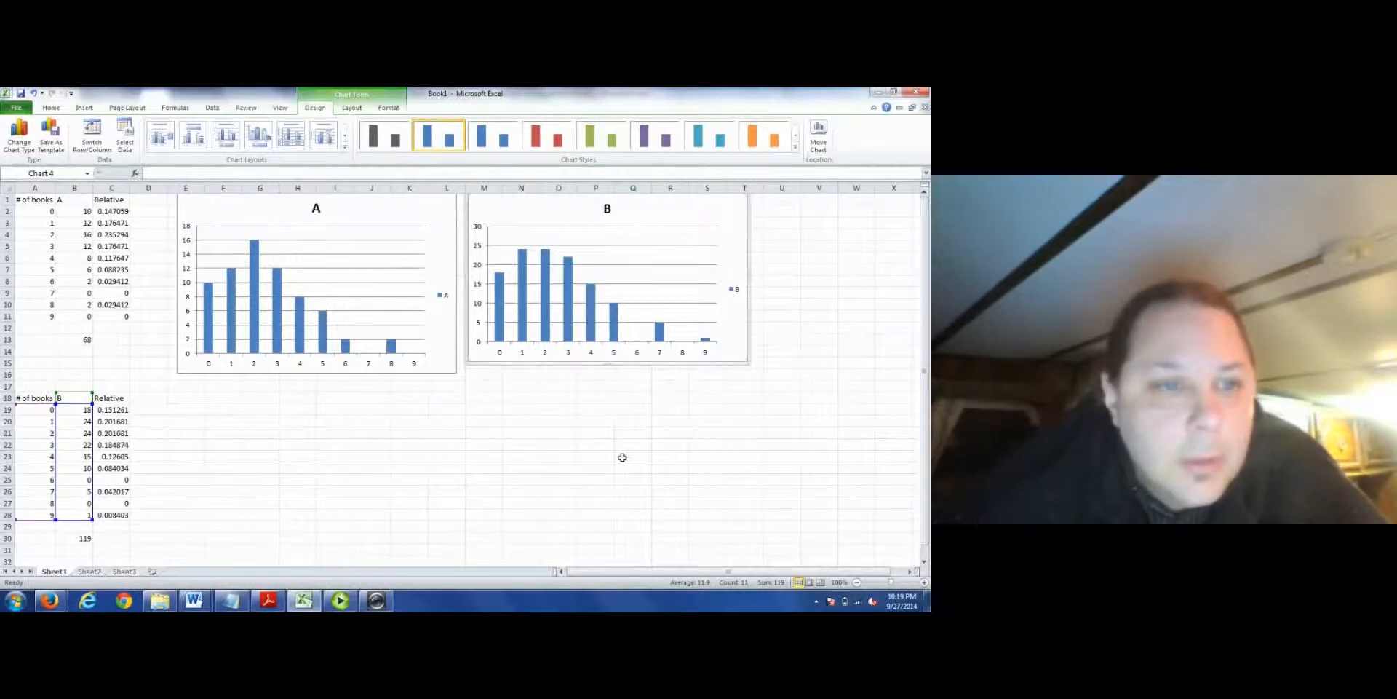
- Review the Publisher C table and questions in the Adobe Reader textbook, and check the solution graphs in the Word manual
key("alt+Tab")
key("alt+Tab")
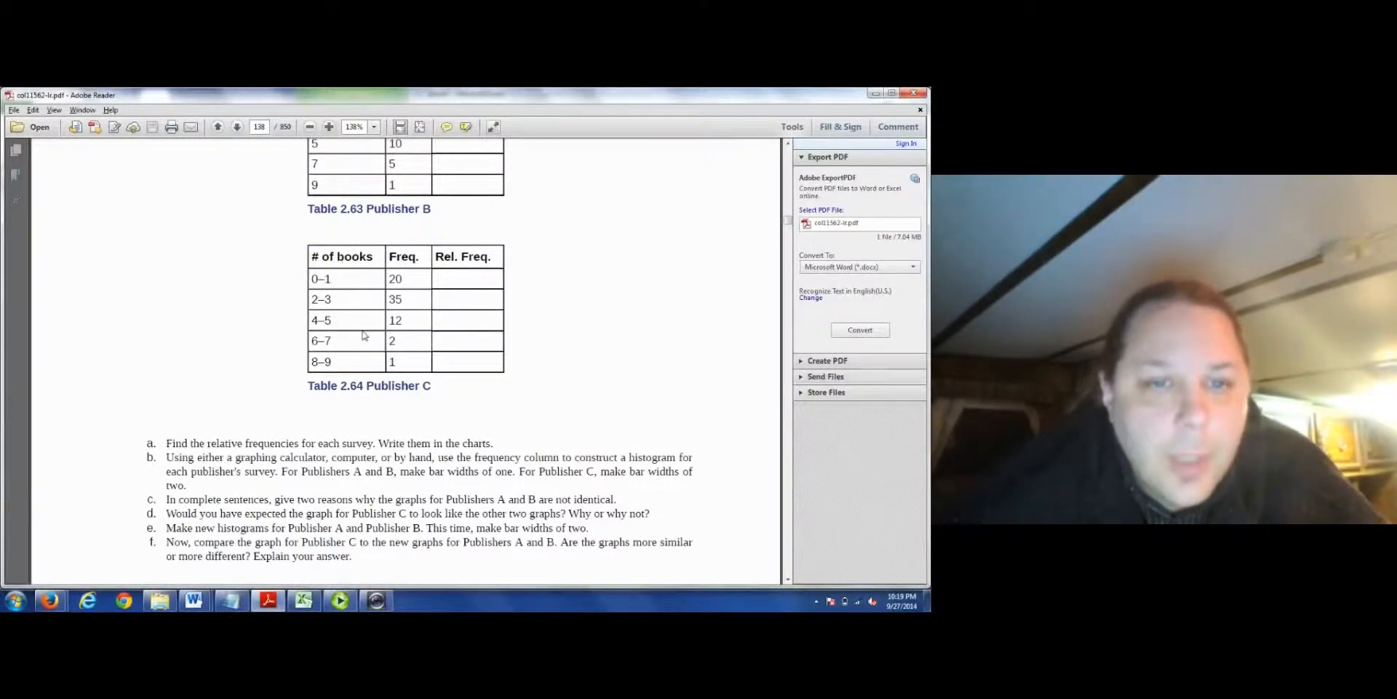
key("alt+Tab")
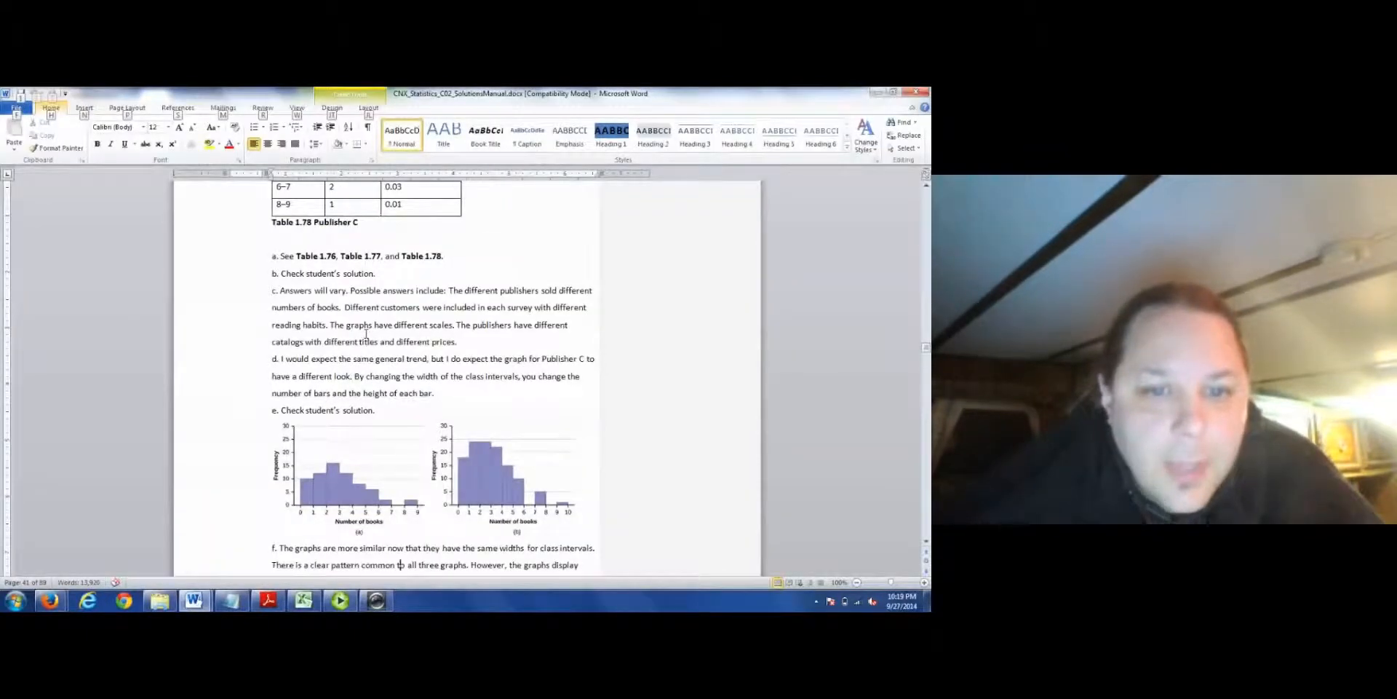
scroll(366, 333, "down", 8)
scroll(369, 321, "up", 6)
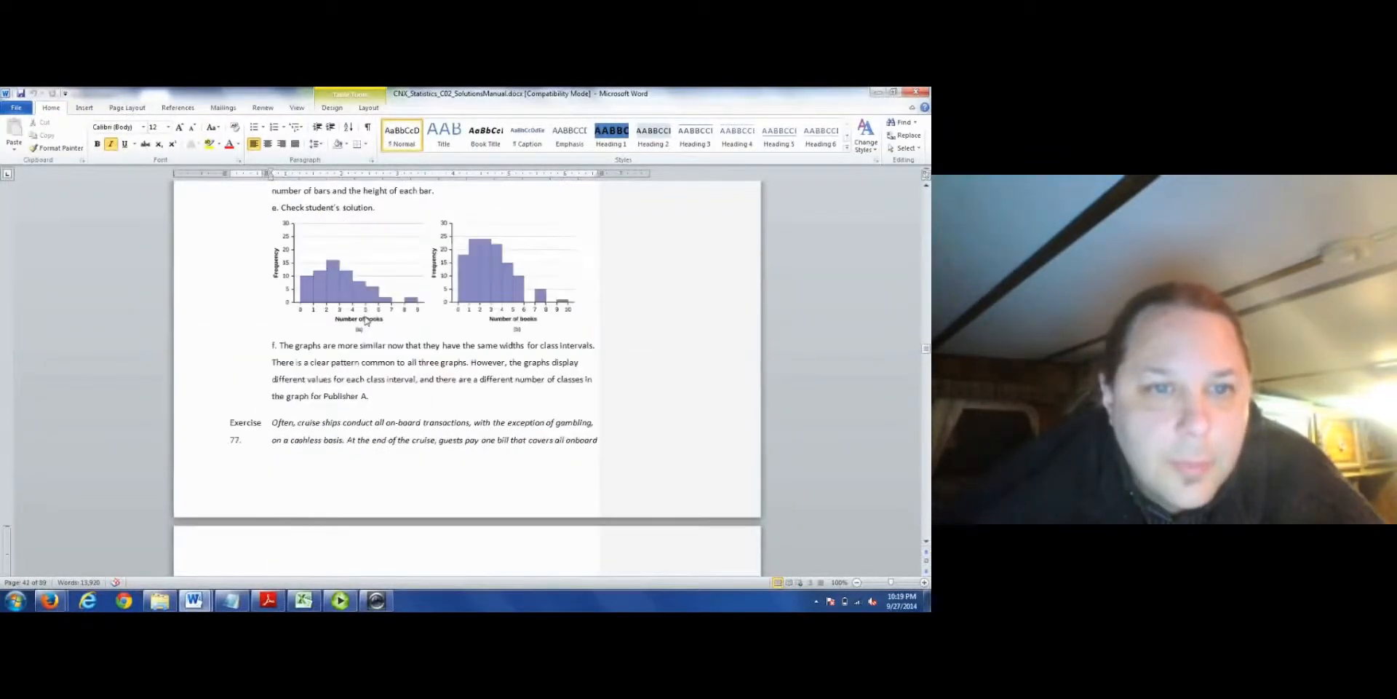
key("alt+Tab")
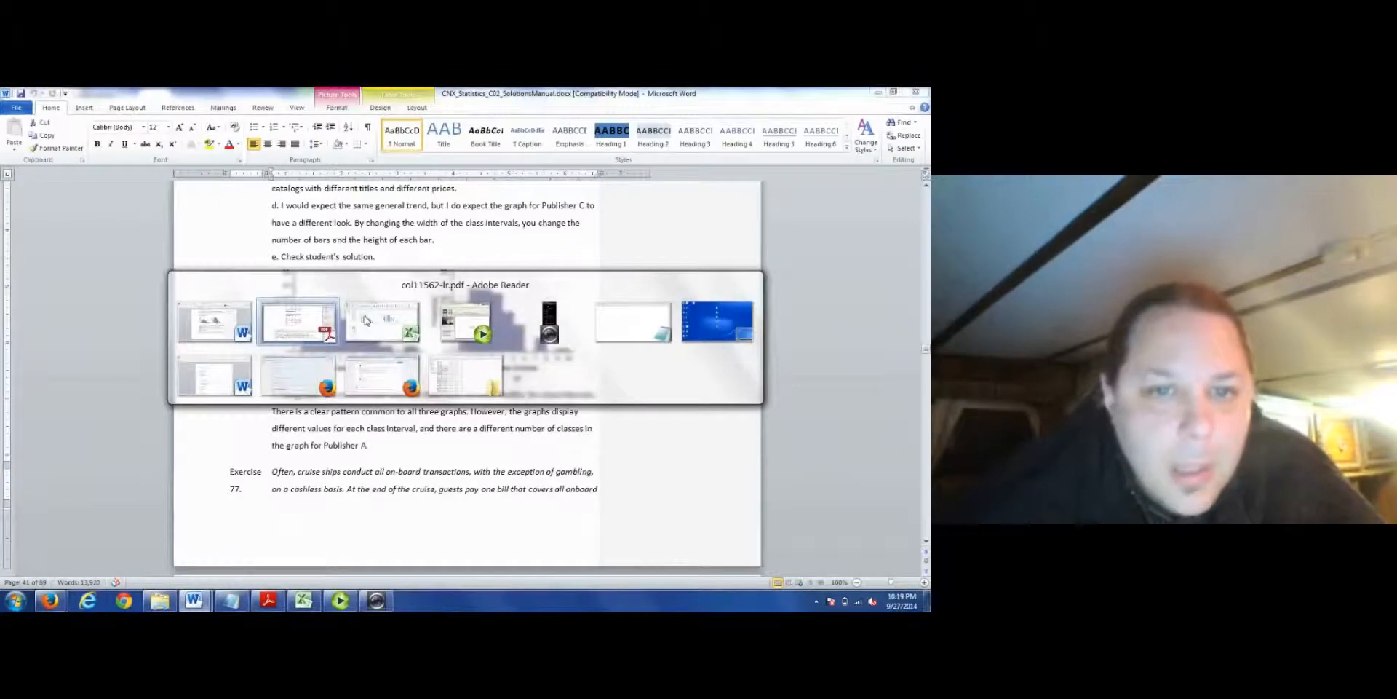
key("Escape")
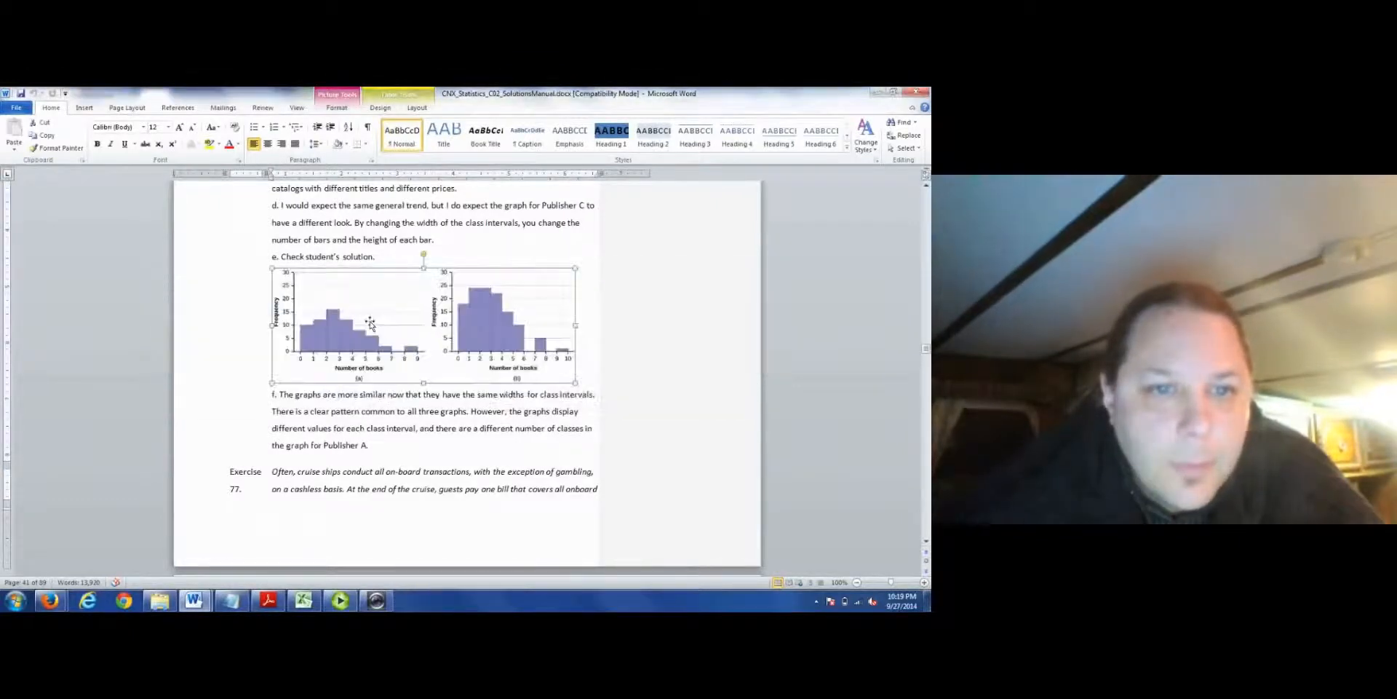
- Copy the # of books and Frequency columns of Table 1.78 Publisher C from the Word document
scroll(370, 321, "up", 4)
left_click(339, 246)
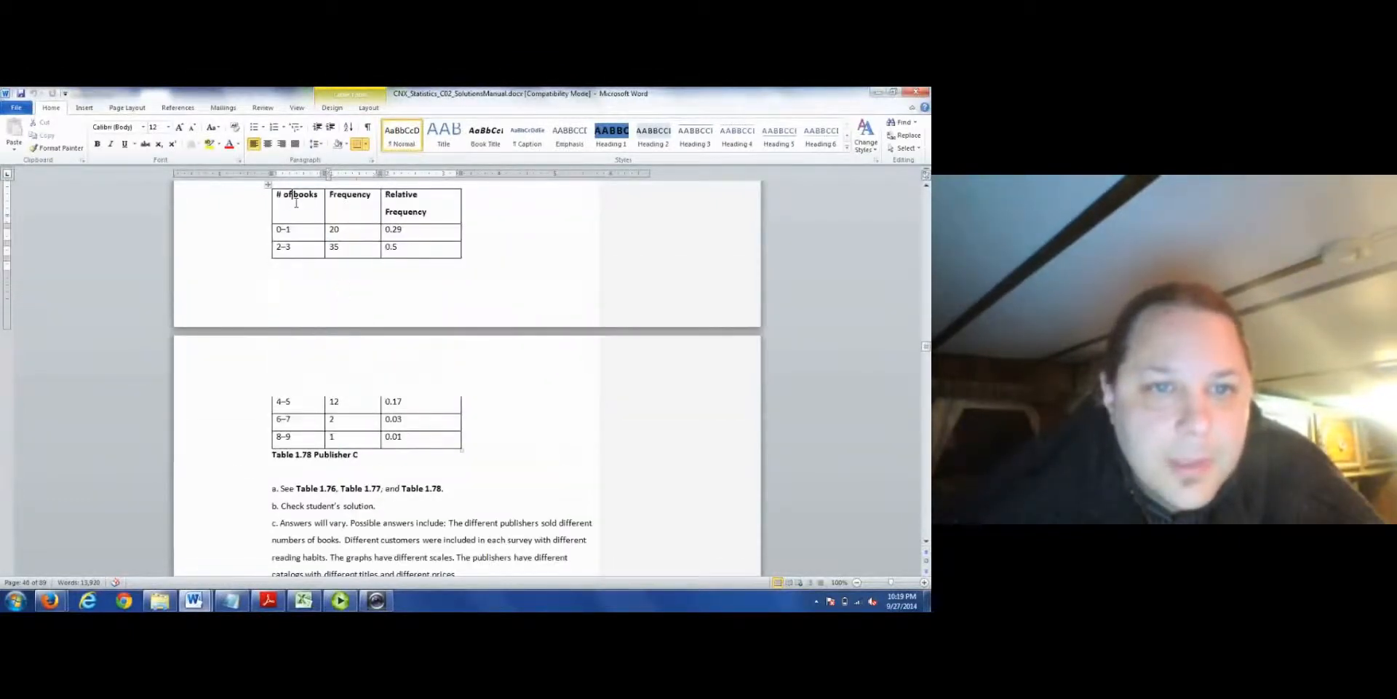
left_click_drag(296, 203, 343, 440)
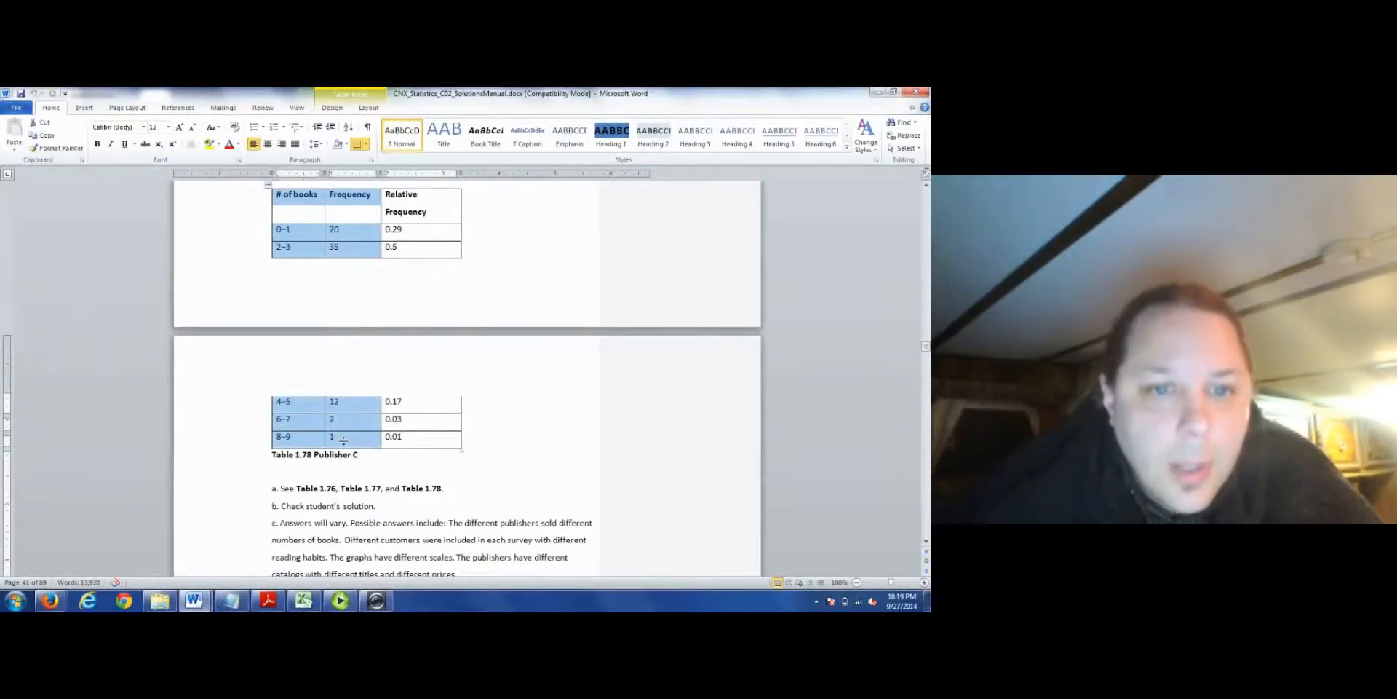
right_click(337, 441)
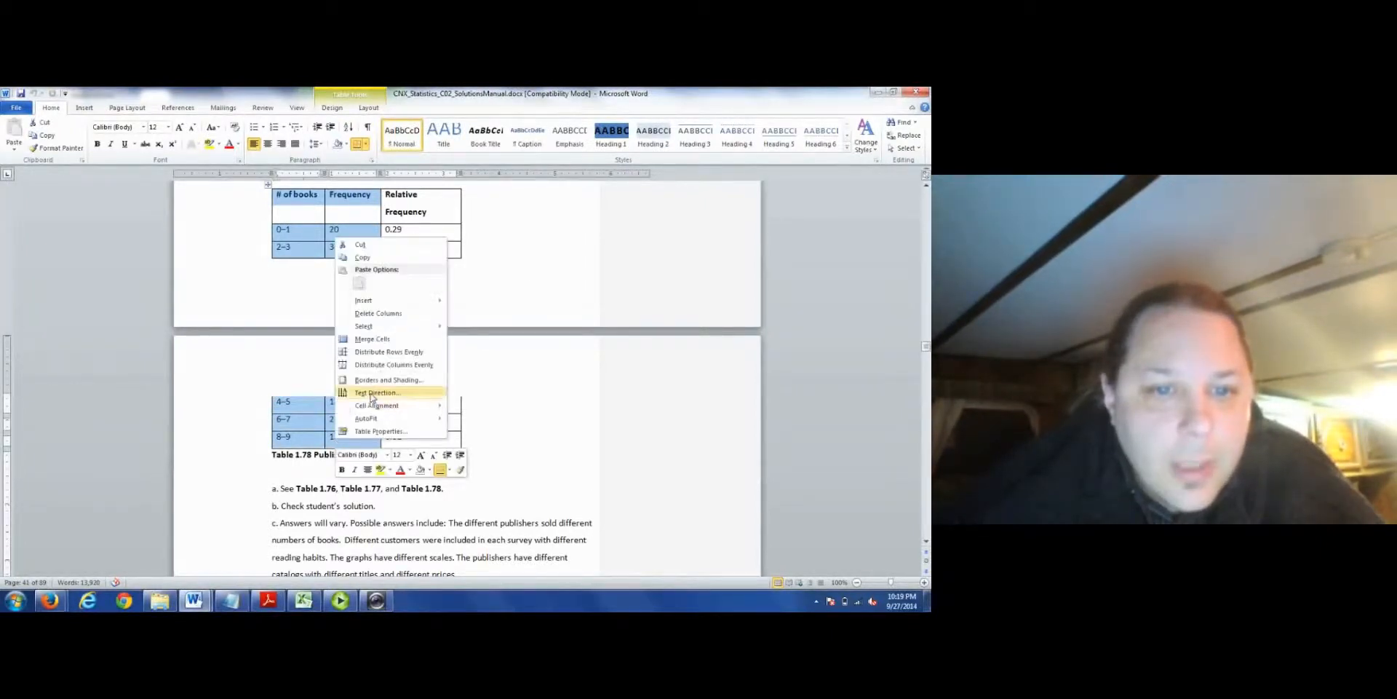
left_click(384, 263)
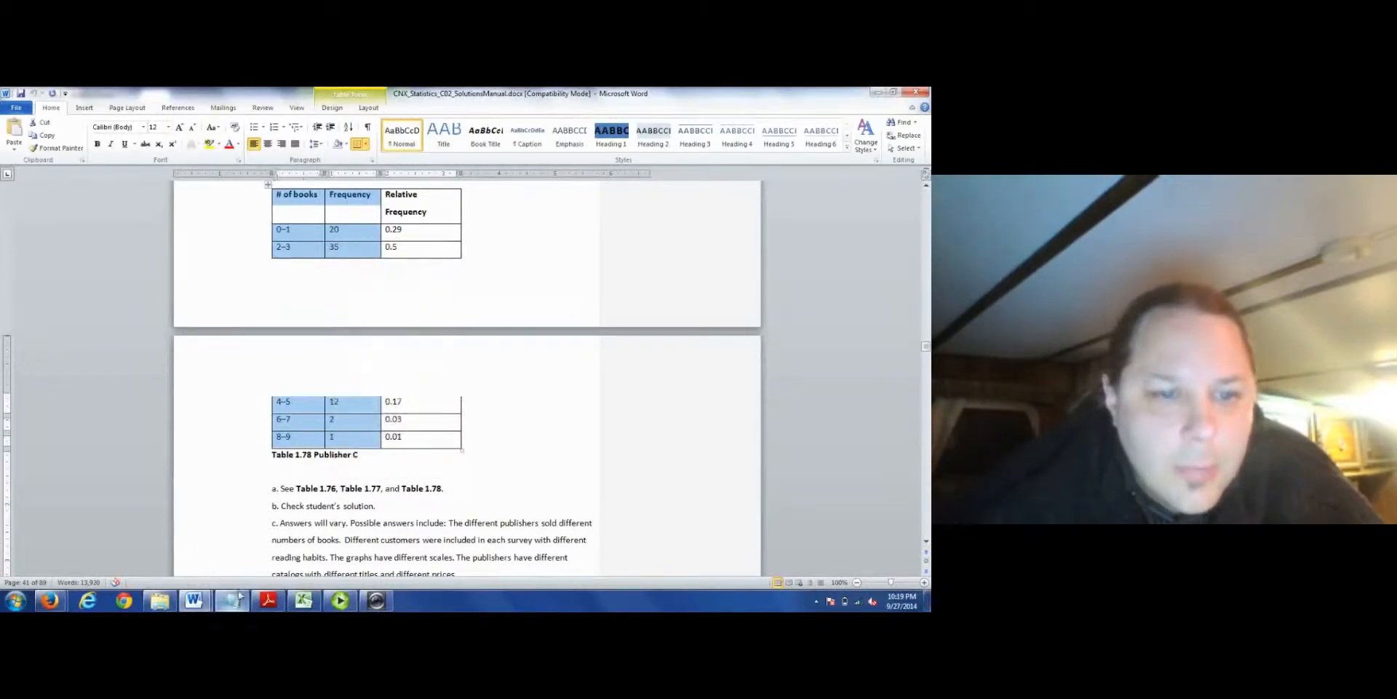
- Switch to Excel and paste the copied Publisher C columns as unformatted text starting at cell H19
left_click(303, 600)
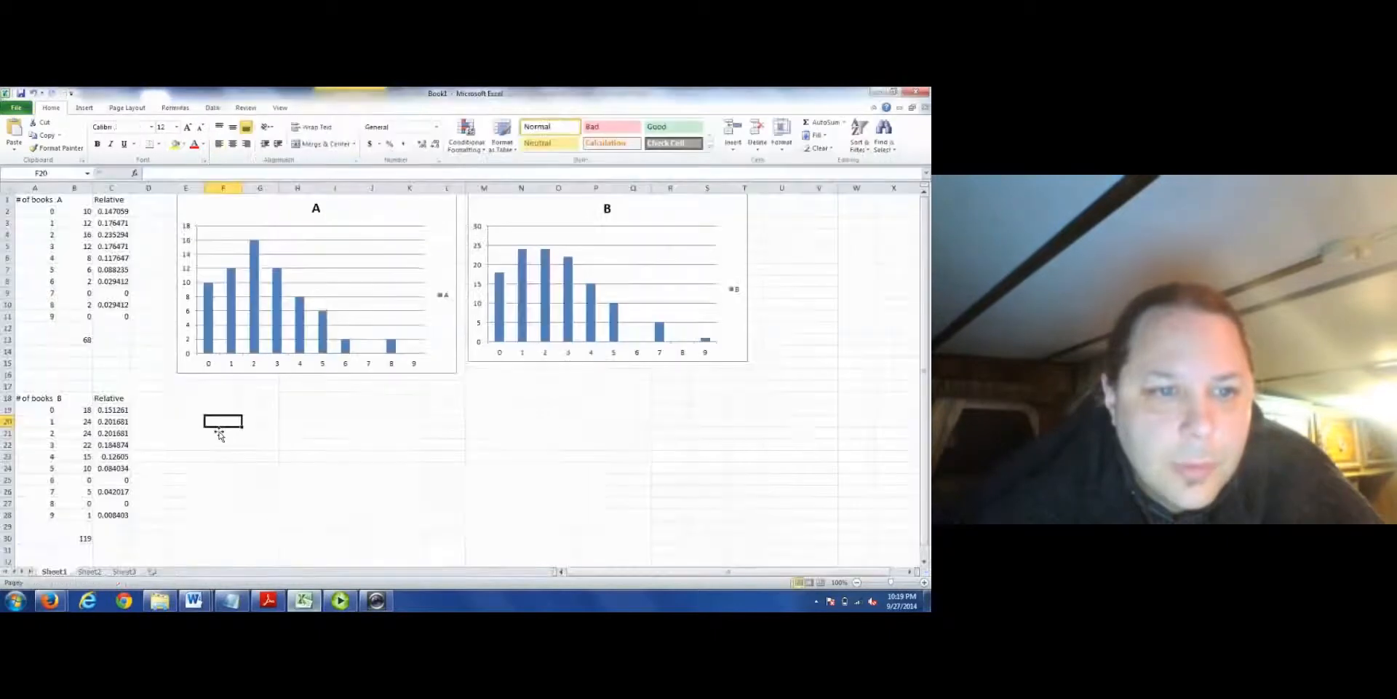
left_click(217, 434)
key("Down")
key("Down")
key("Down")
key("Down")
key("Down")
key("Down")
key("Up")
key("Up")
key("Up")
key("Up")
key("Up")
key("Up")
key("Up")
key("Up")
key("Right")
key("Right")
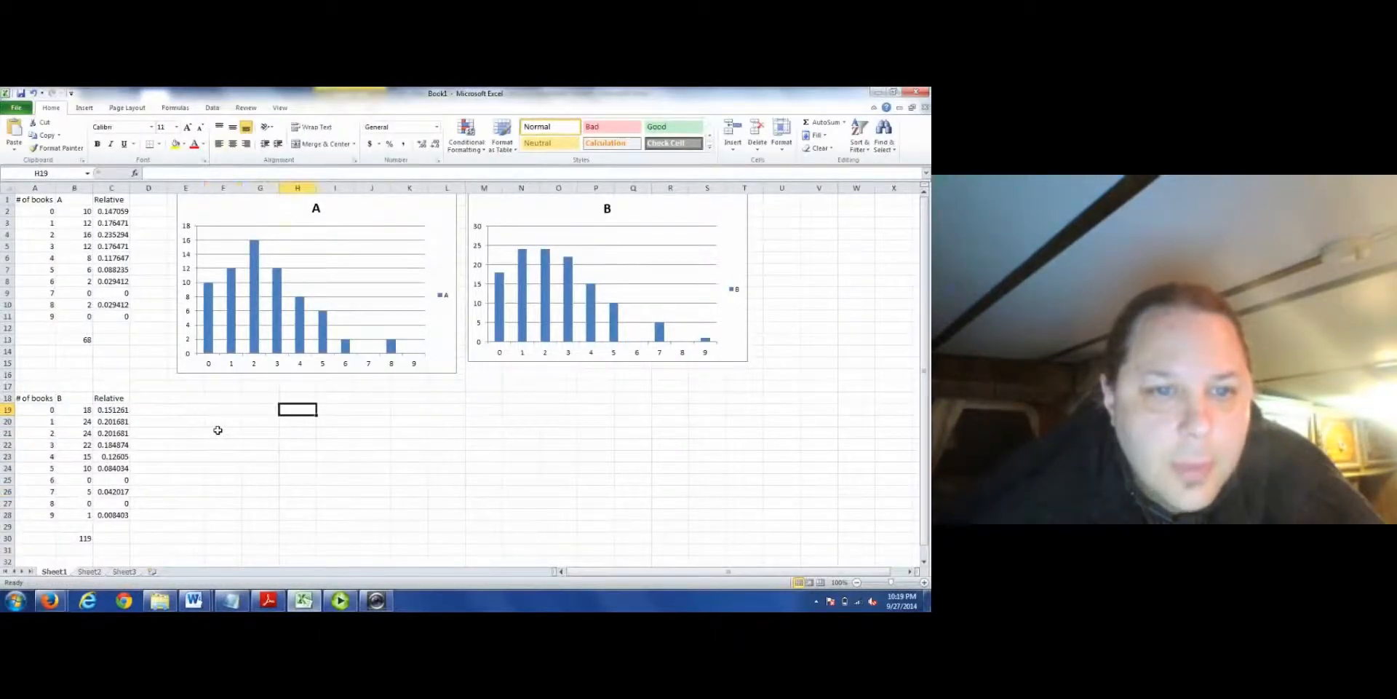
left_click(14, 148)
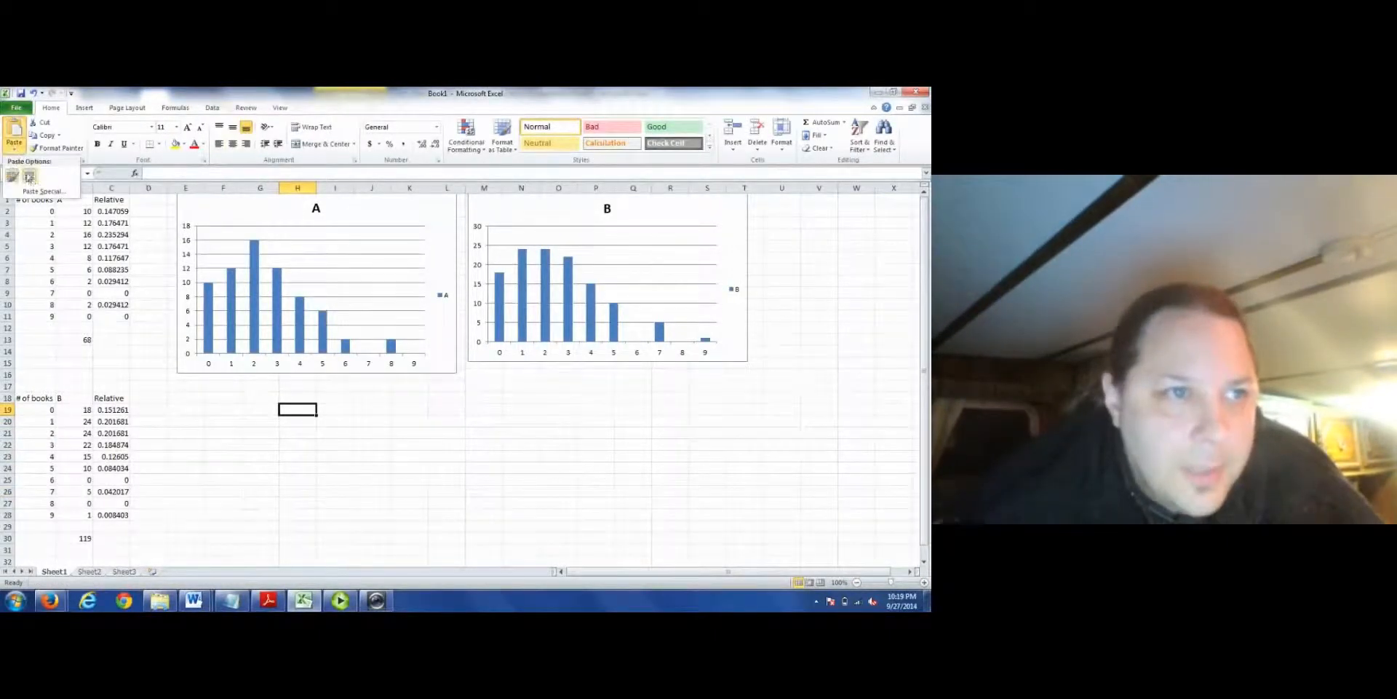
left_click(32, 191)
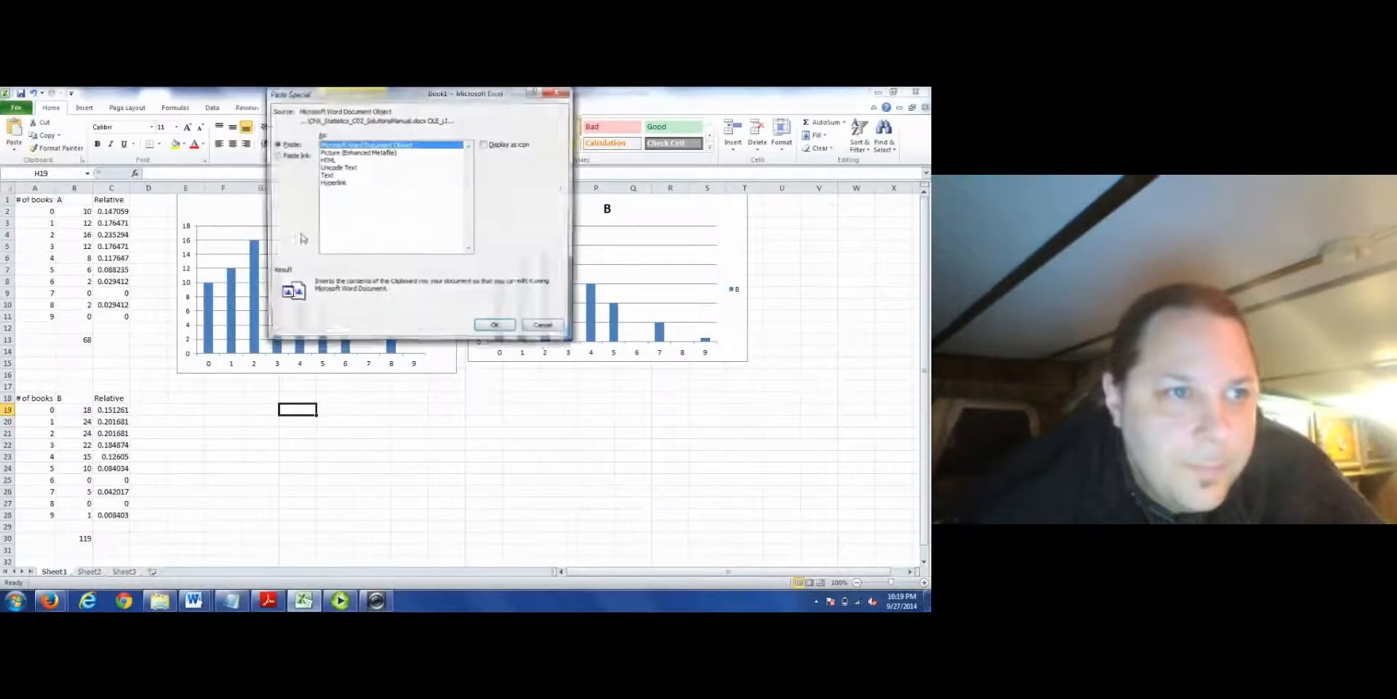
left_click(348, 176)
left_click(496, 327)
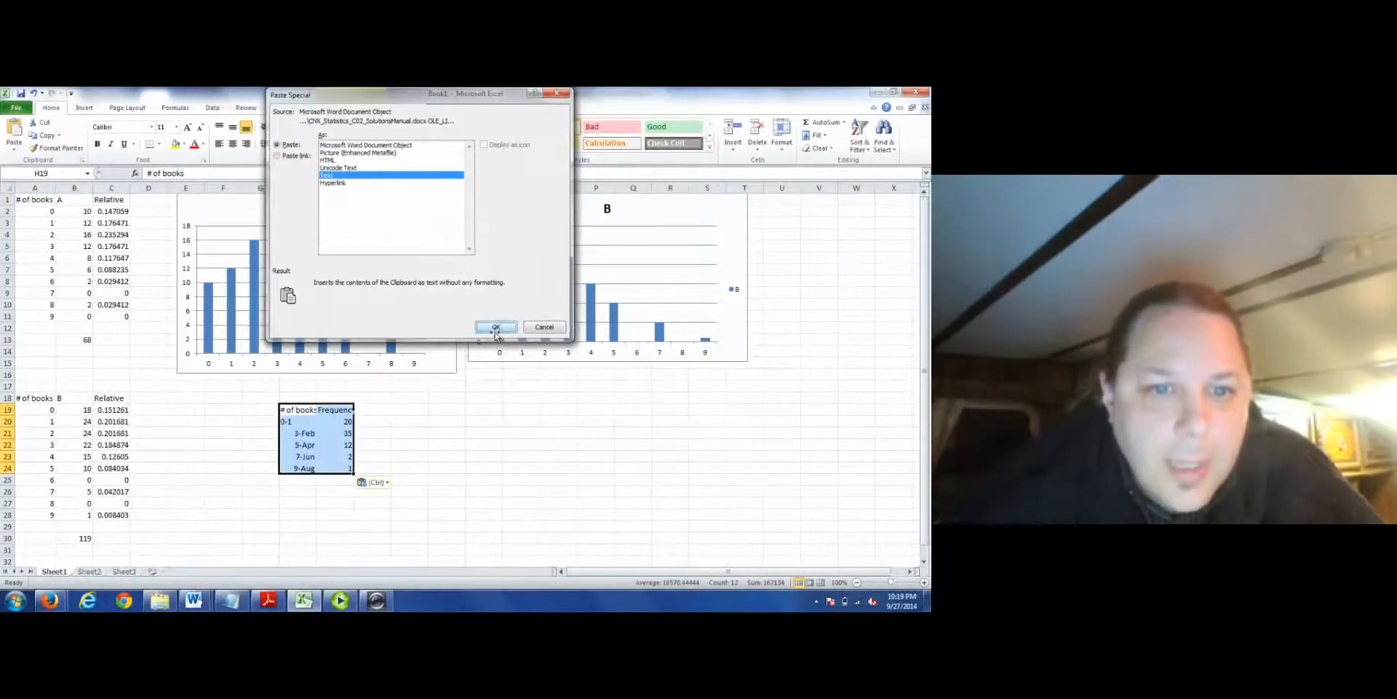
- Check the pasted # of books ranges against the Publisher C table in Word, and re-enter H20 in Excel as the text 0-1
key("Down")
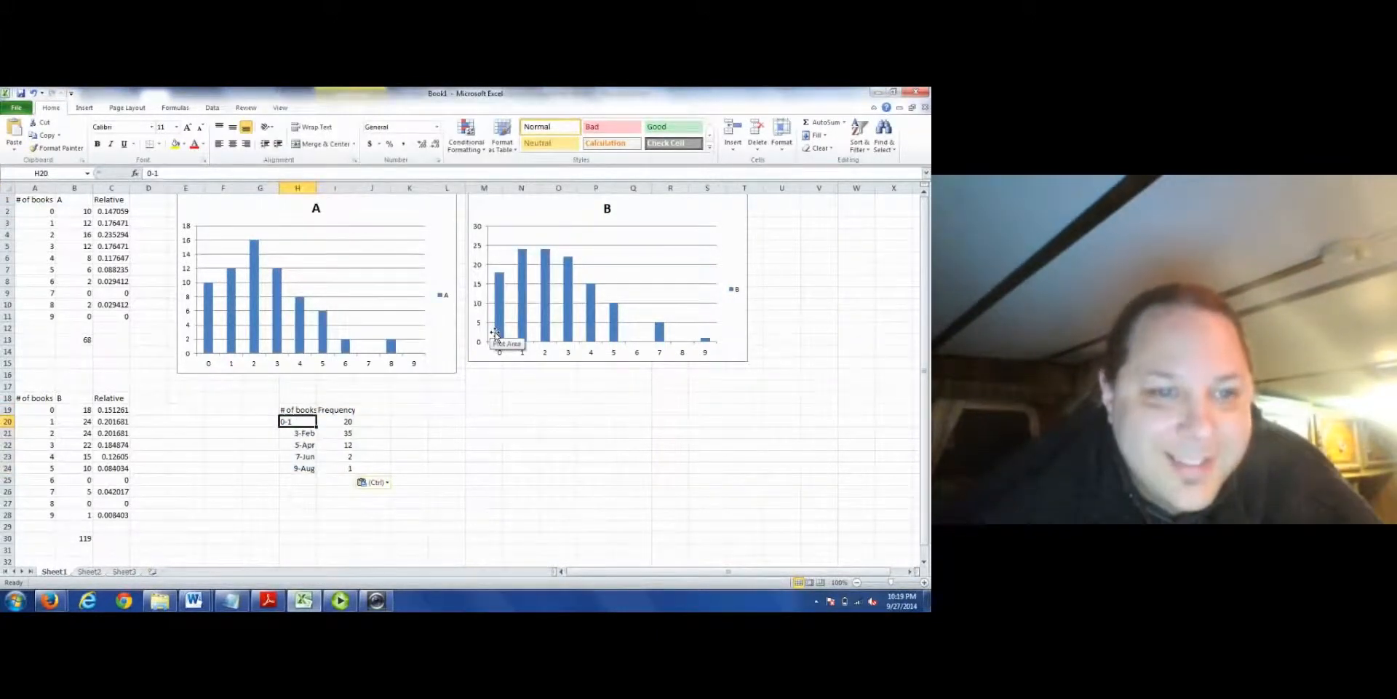
key("alt+Tab")
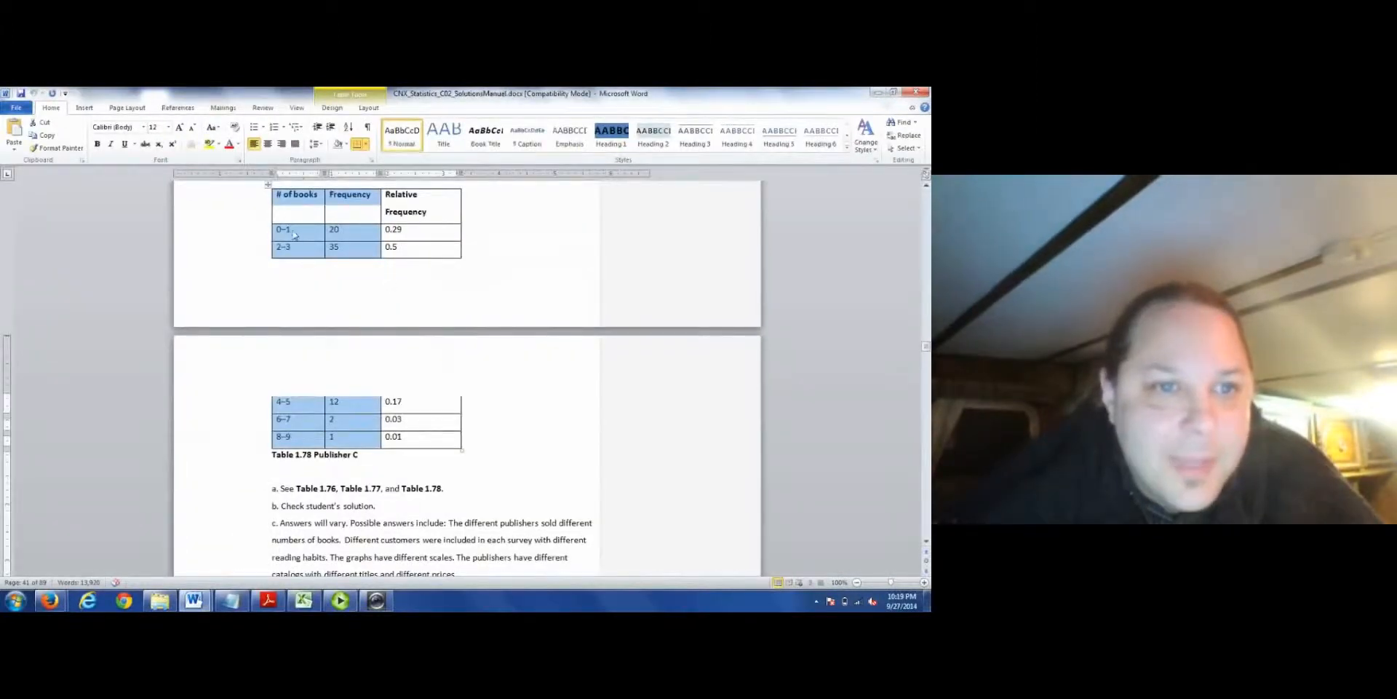
key("alt+Tab")
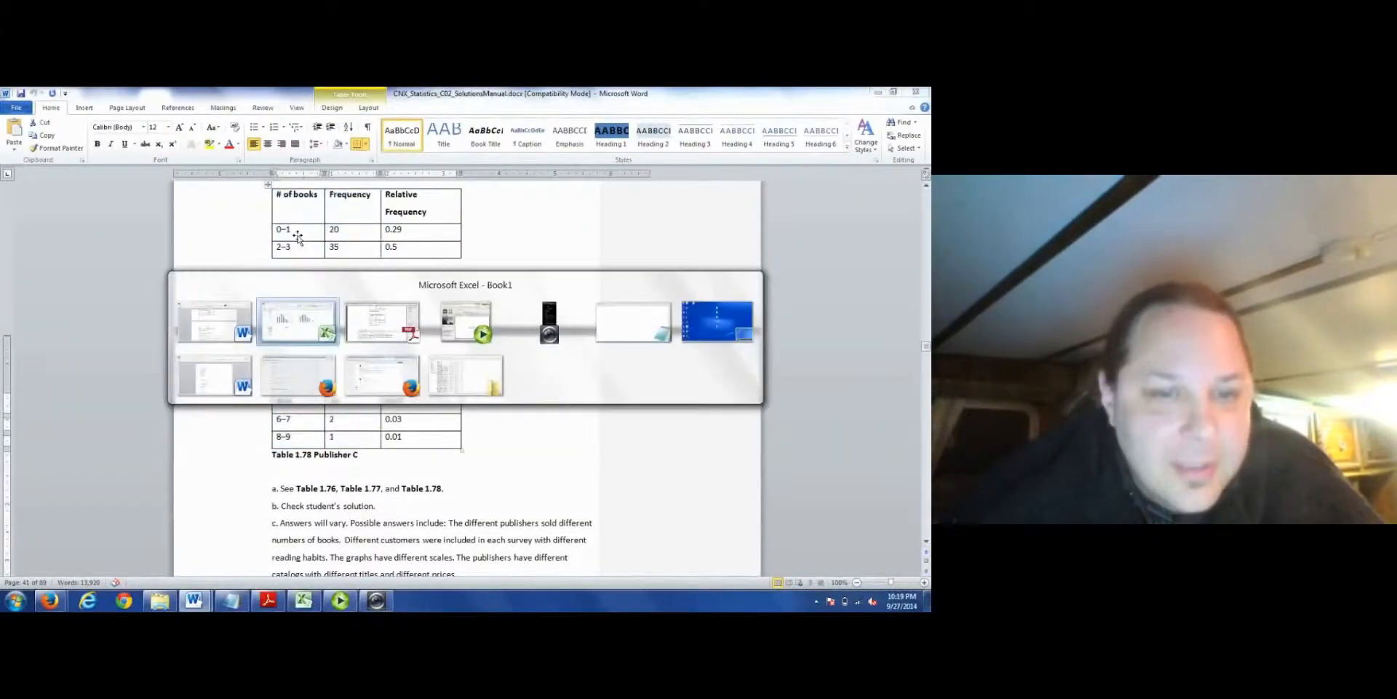
key("Escape")
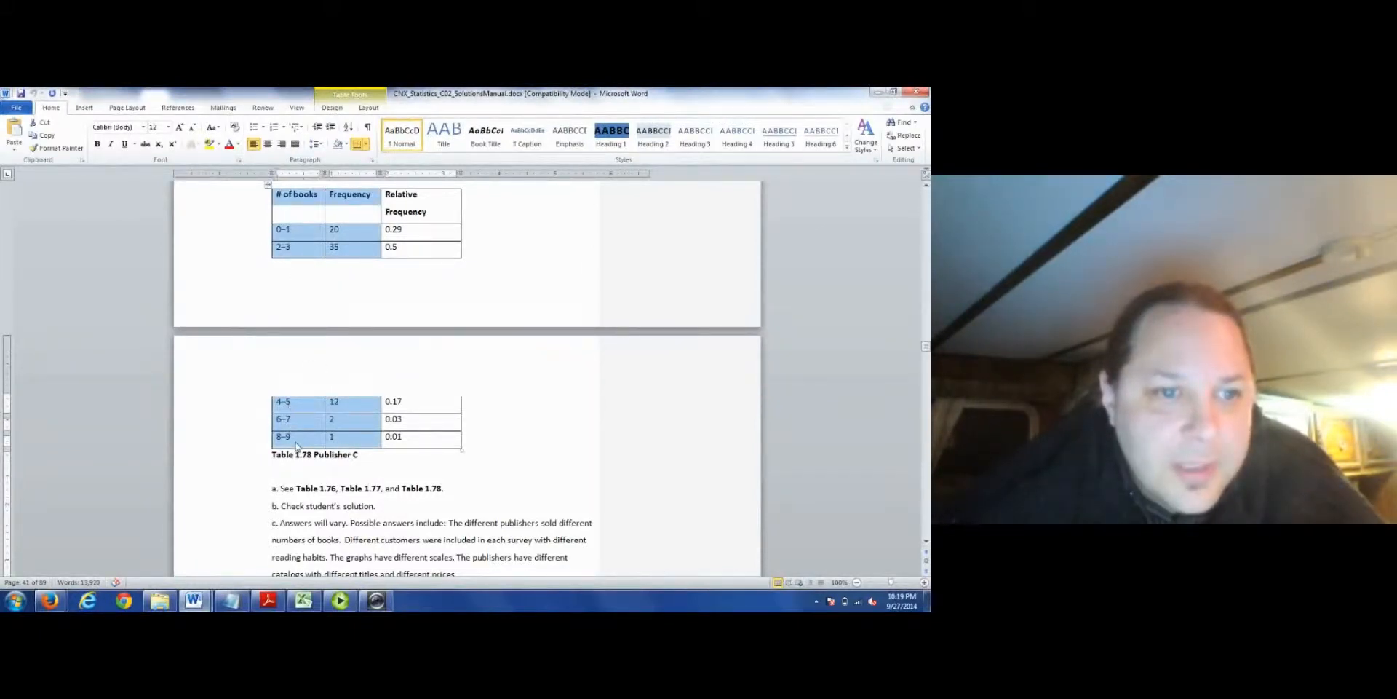
key("alt+Tab")
key("ctrl+v")
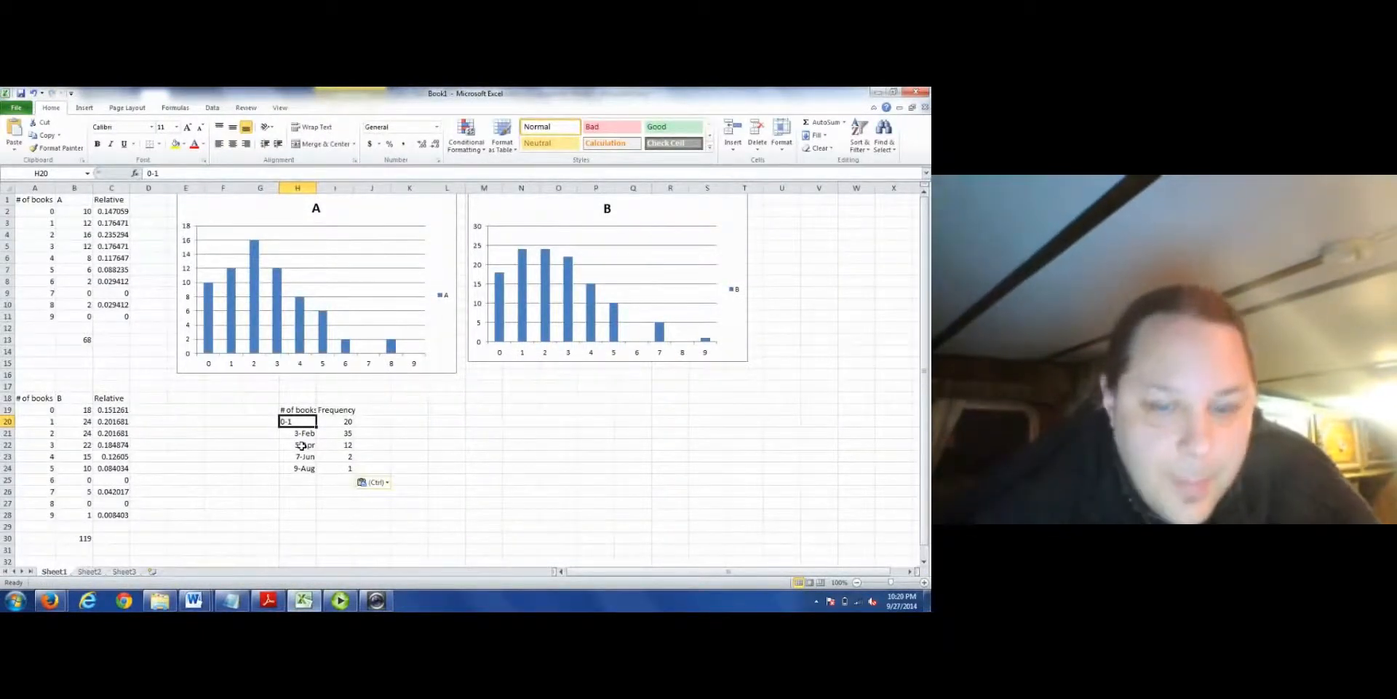
key("BackSpace")
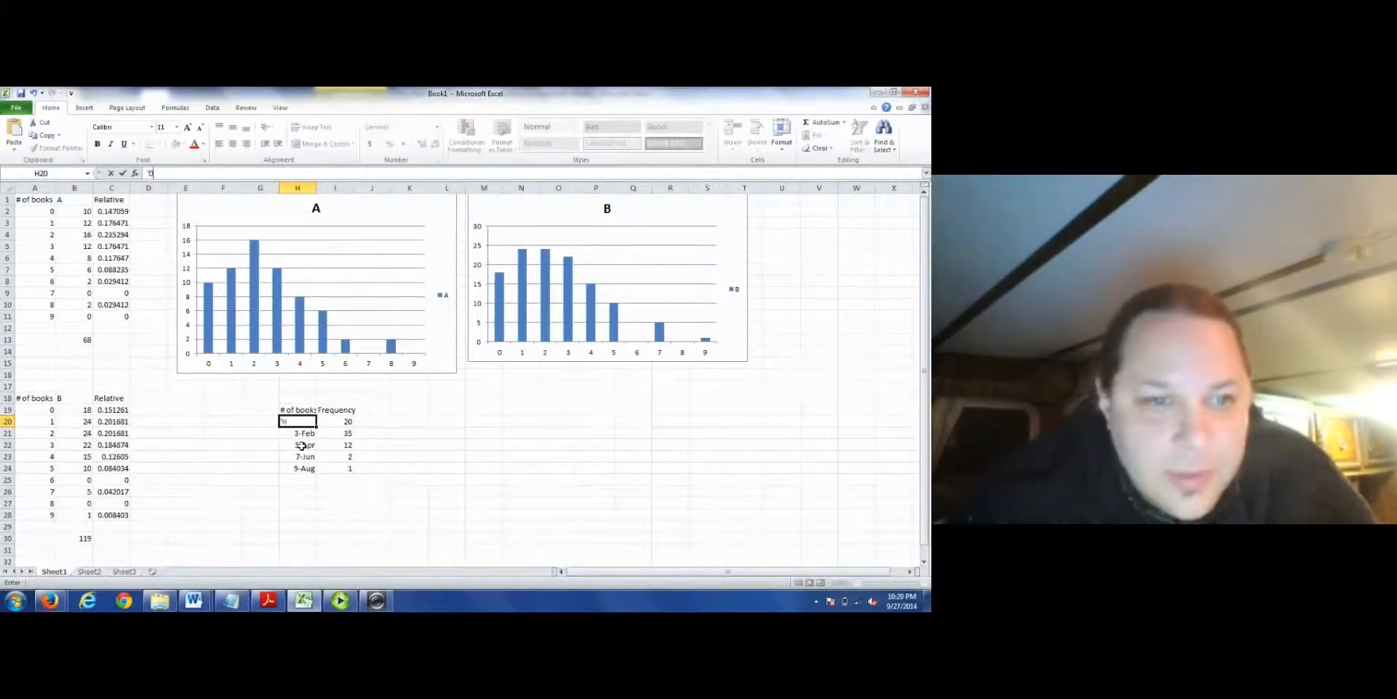
type("'0-1")
key("Return")
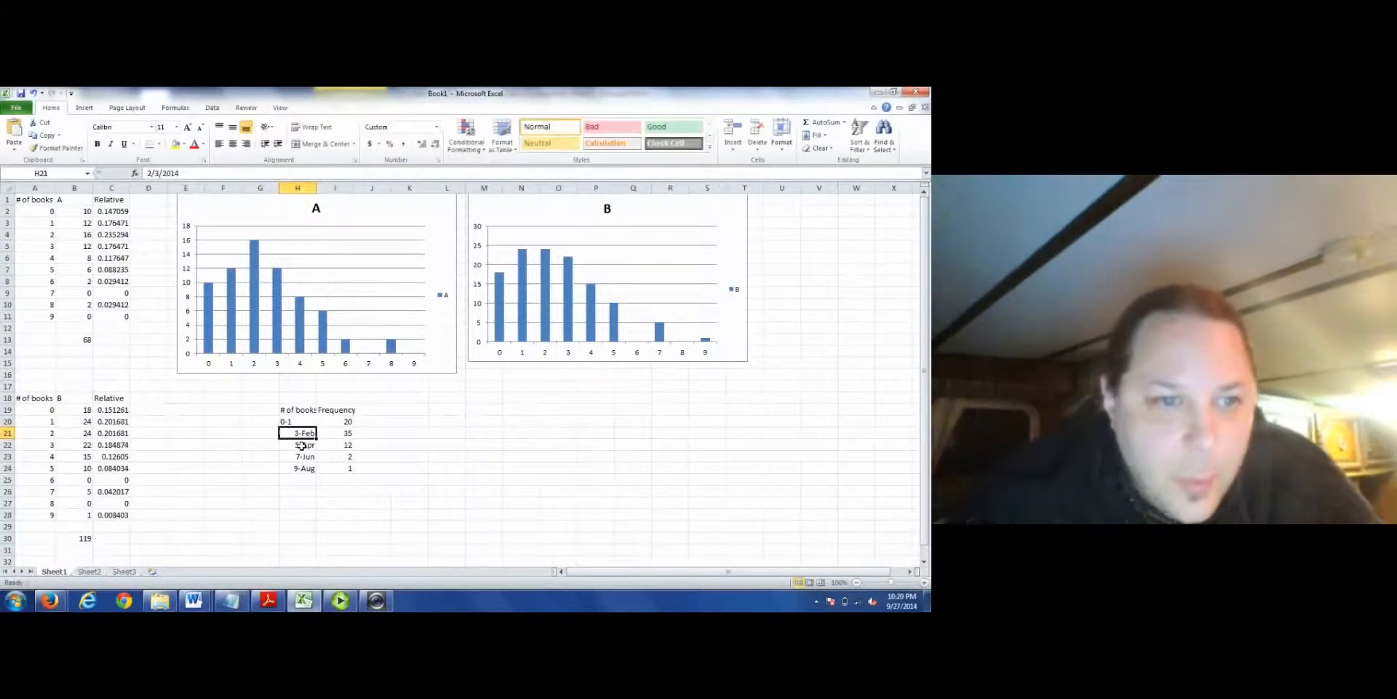
- Replace the date in H21 with the text range 2-3, checking it against the Publisher C table in Word
key("BackSpace")
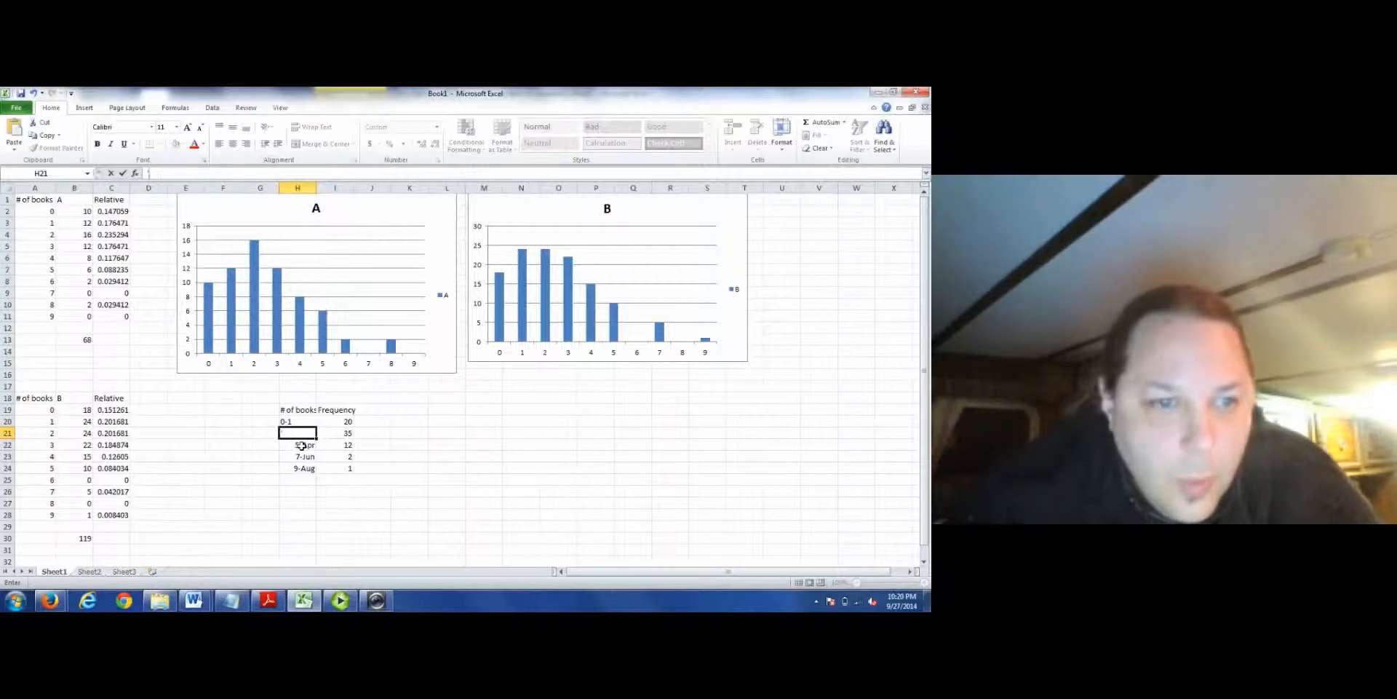
type("'")
key("alt+Tab")
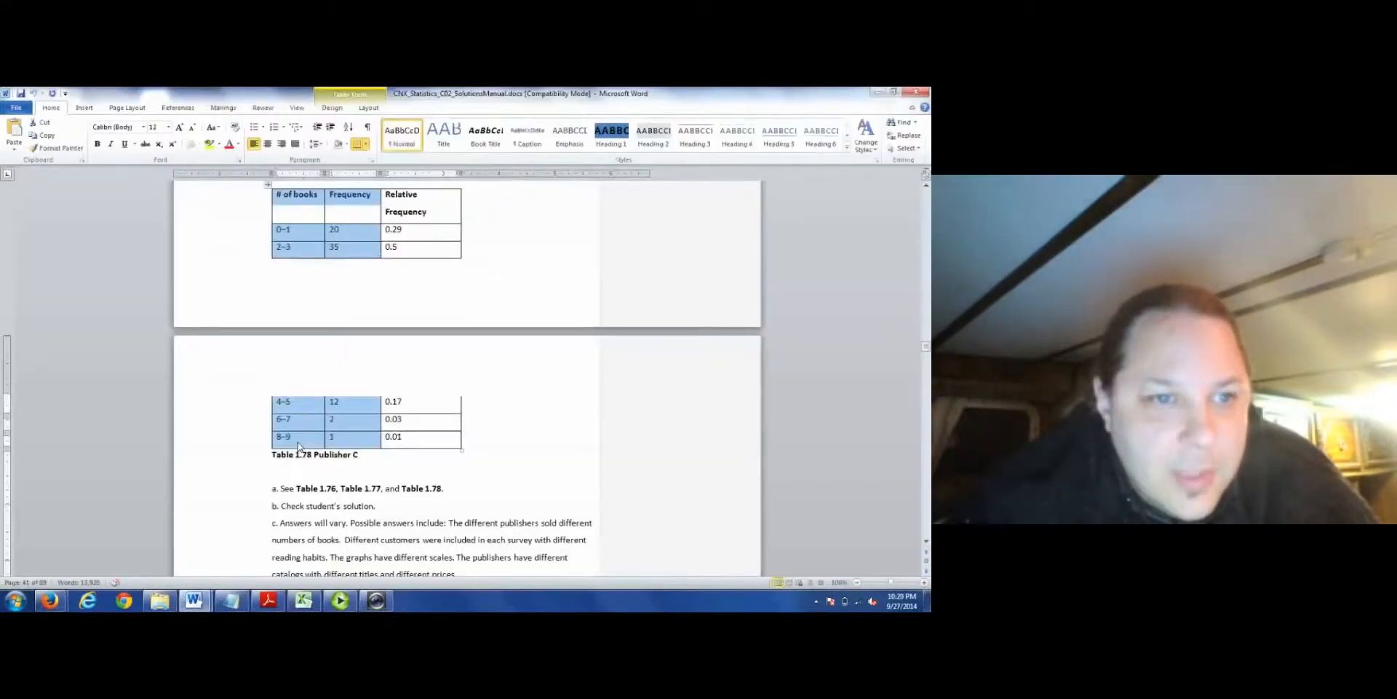
key("alt+Tab")
type("2-3")
key("Return")
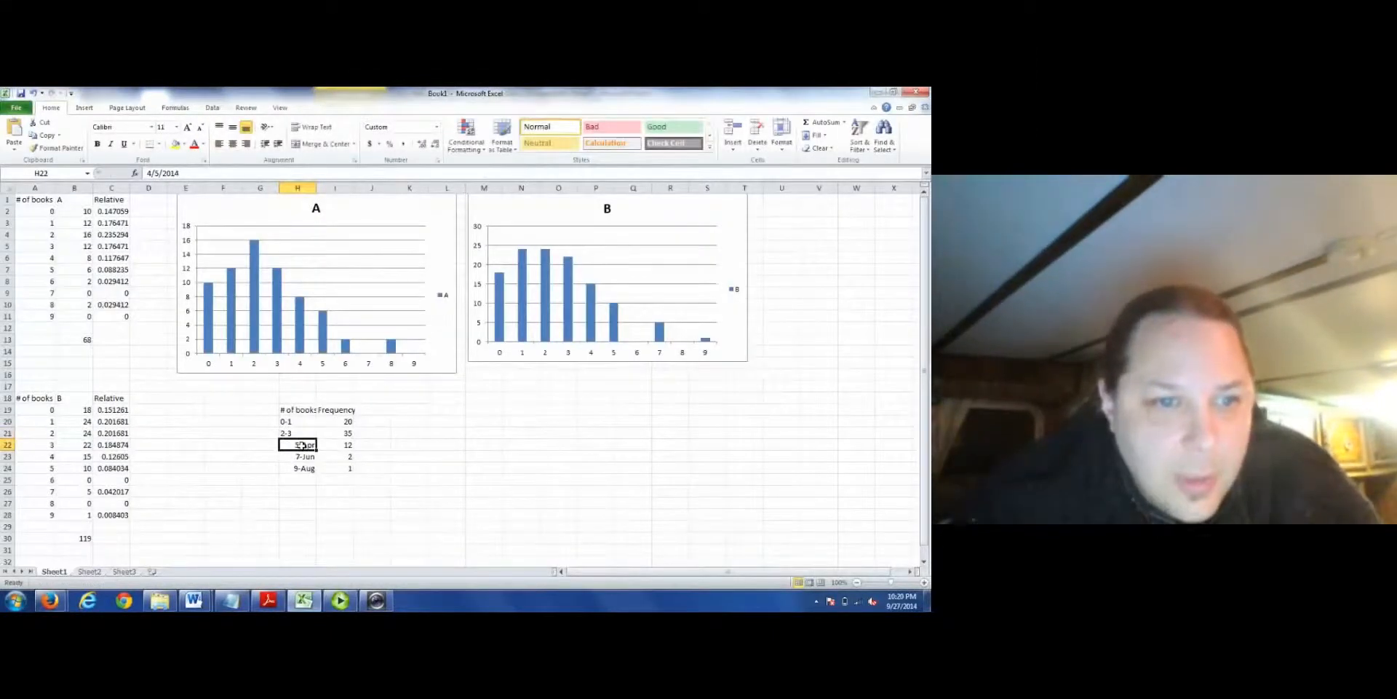
- Replace the date in H22 with the text range 3-4
key("BackSpace")
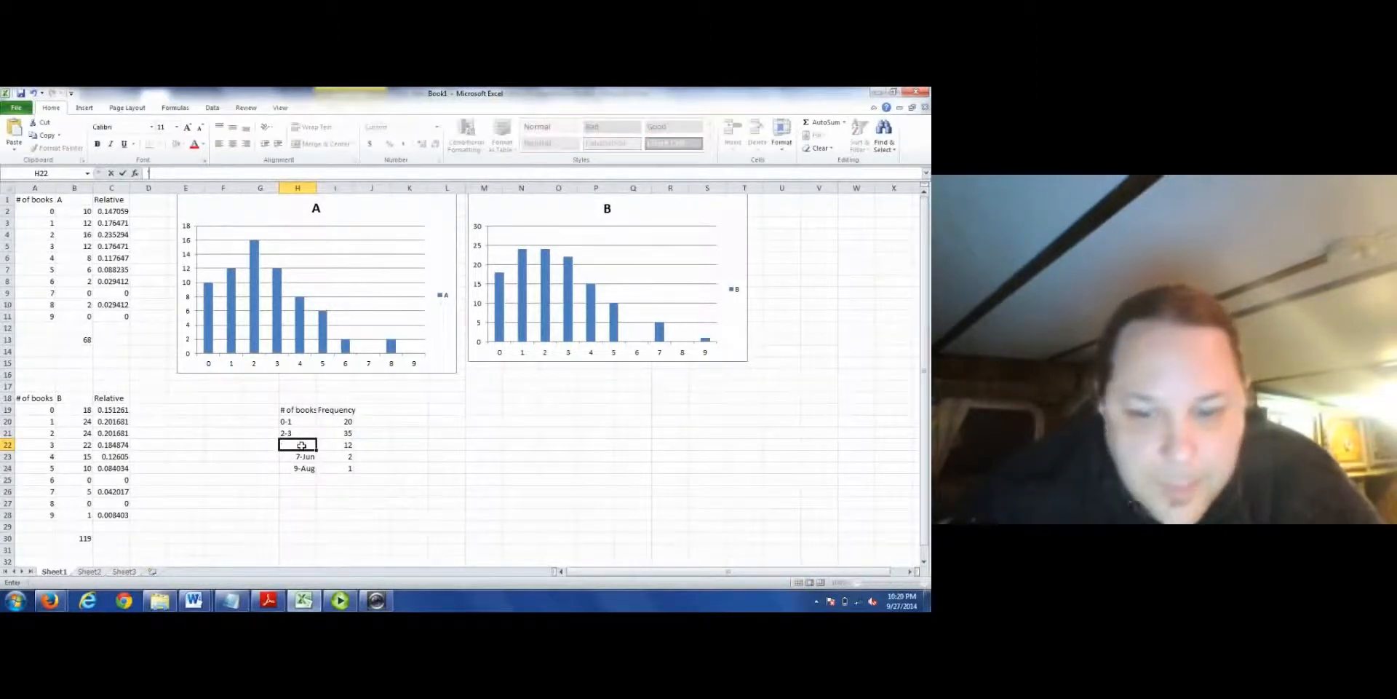
type("3-4")
key("Return")
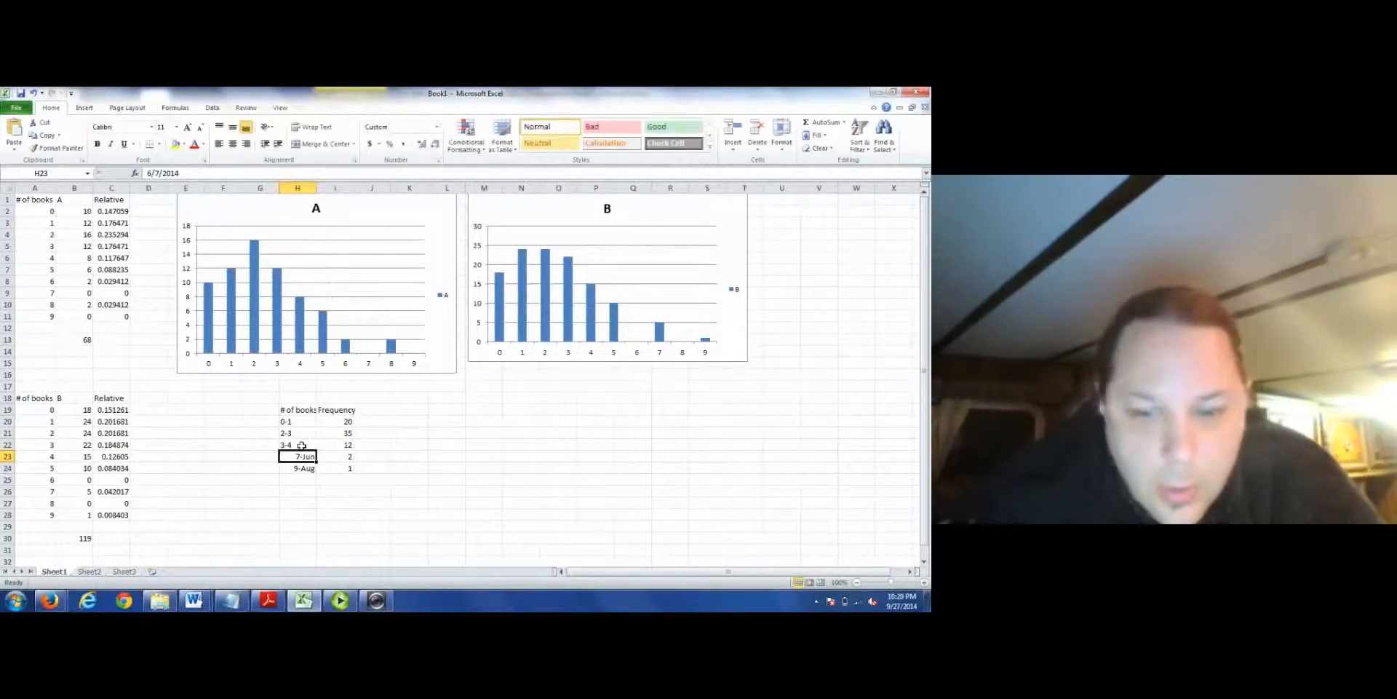
key("BackSpace")
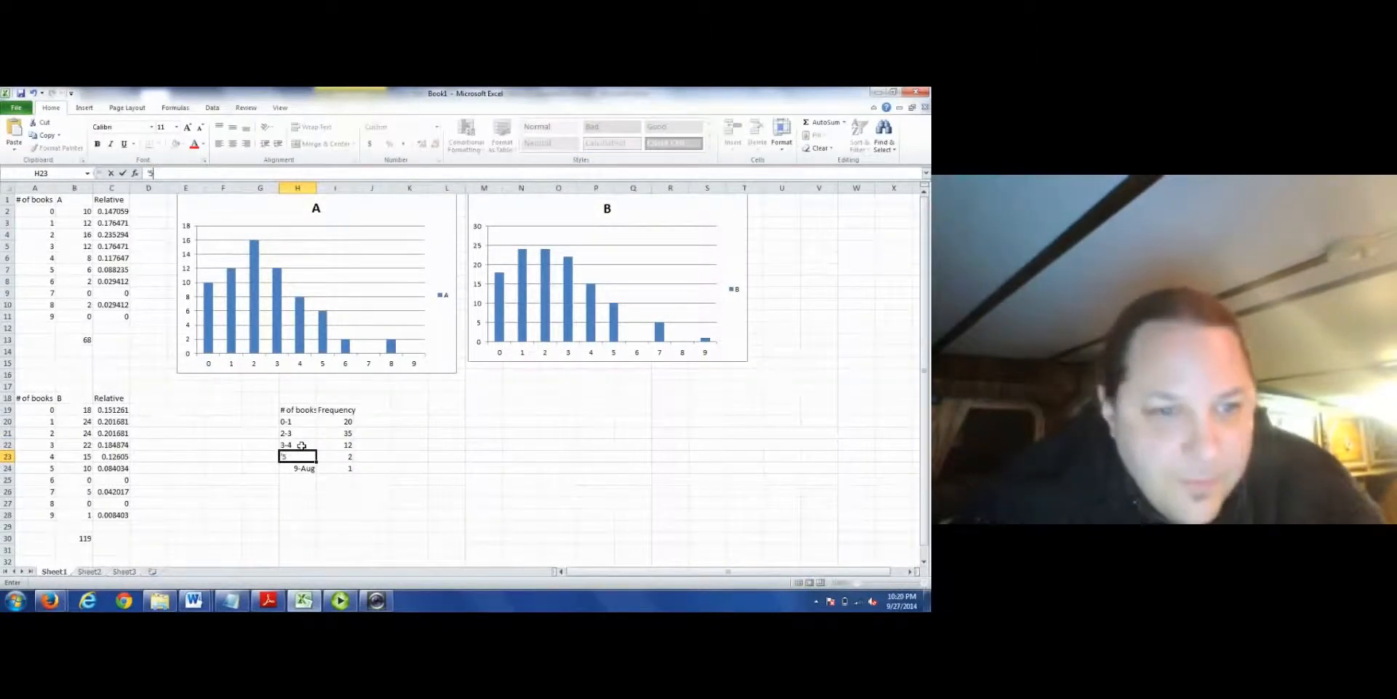
key("Escape")
- Enter the ranges 4-5 in H22 and 6-7 in H23 as text
left_click(301, 446)
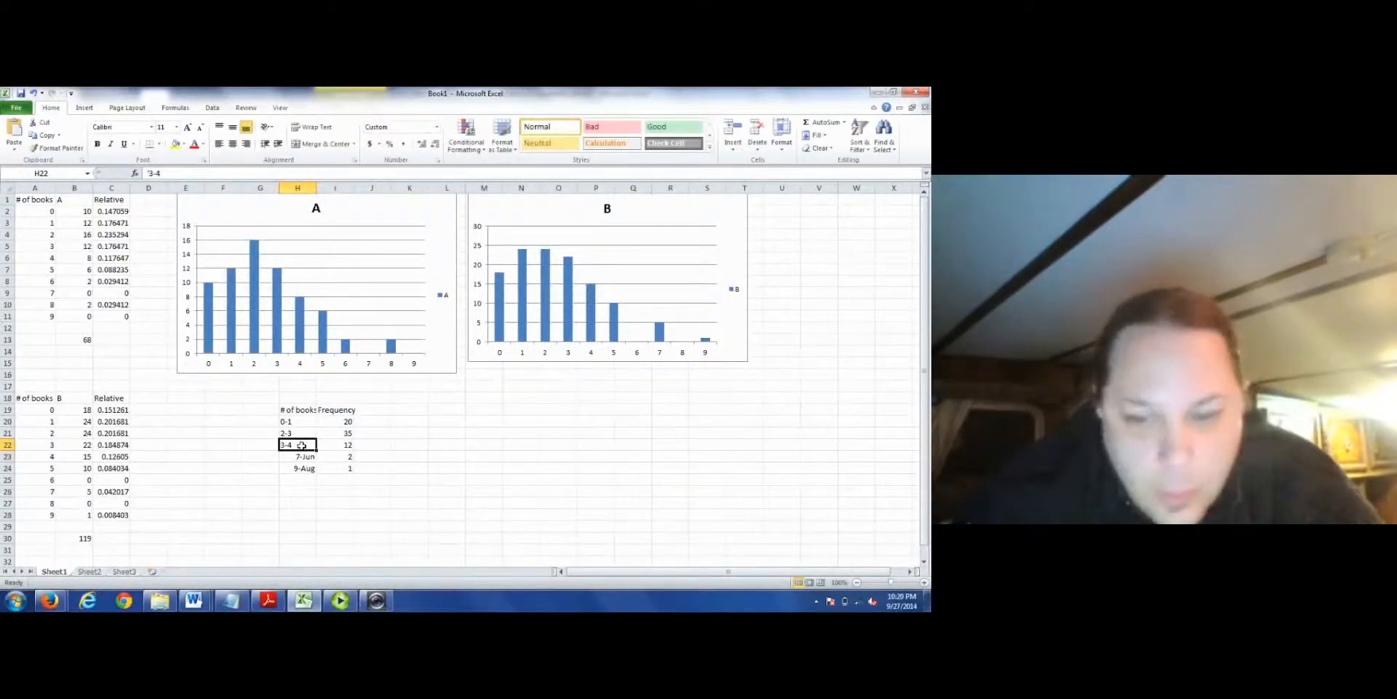
type("'4-")
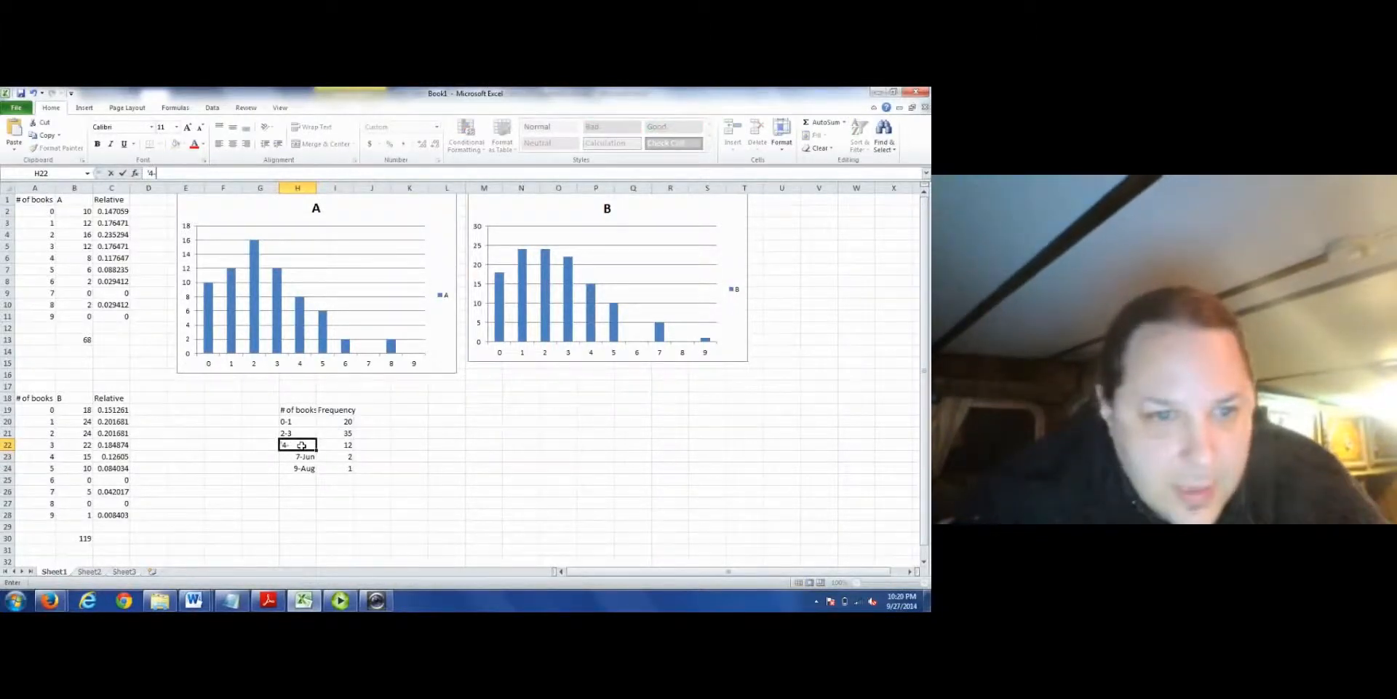
type("5")
key("Return")
type("'")
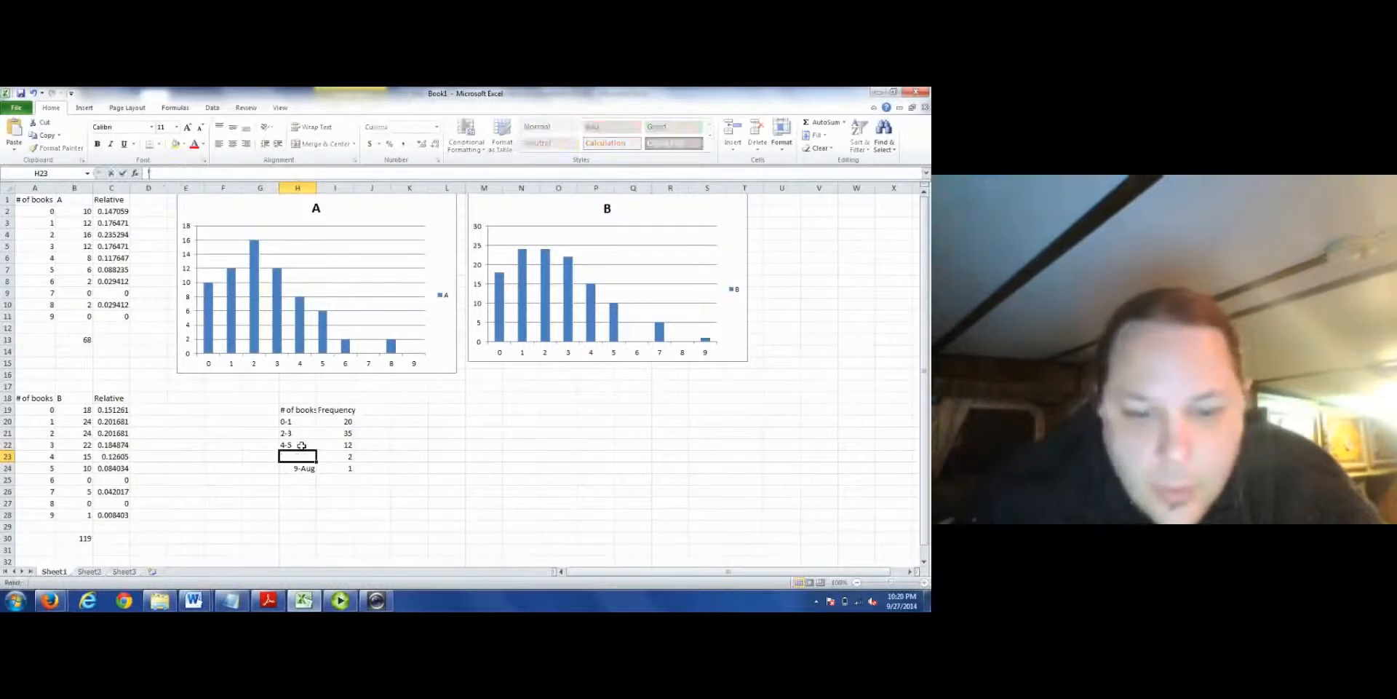
type("6-7")
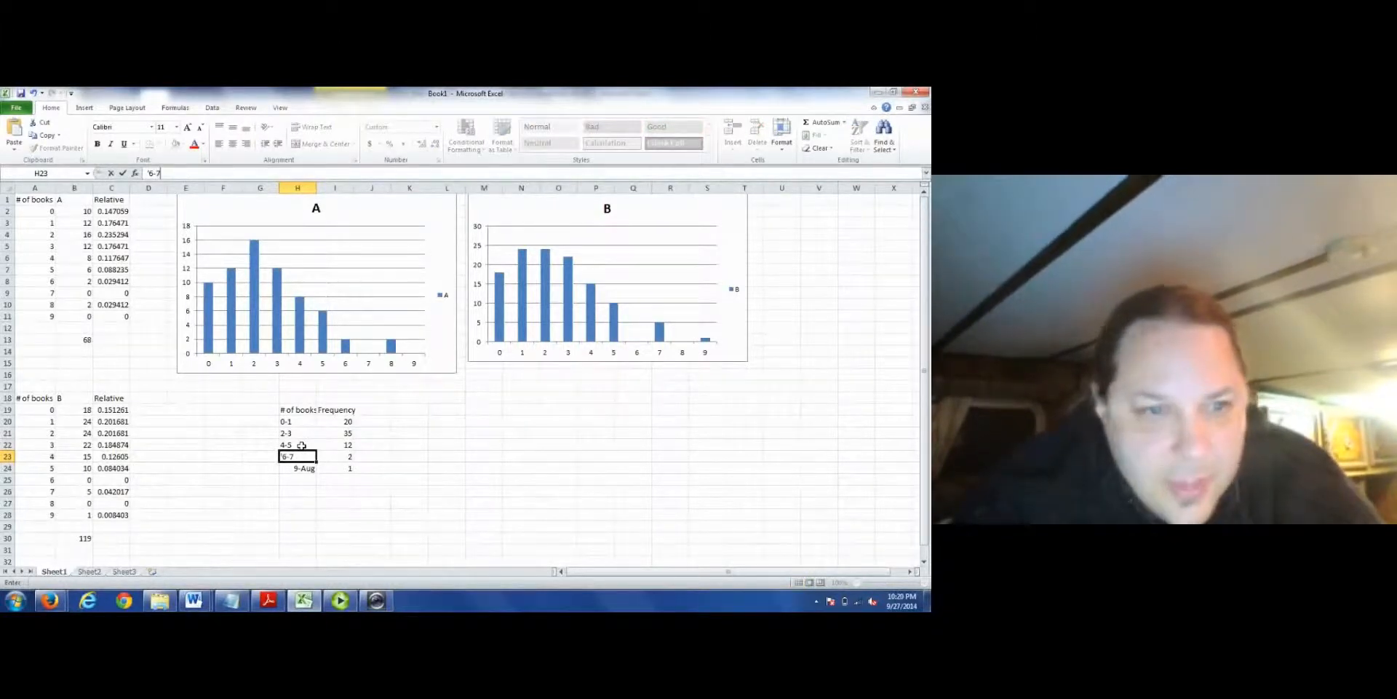
key("Return")
- Enter the ranges 7-8 in H24 and 8-9 in H25 as text, consulting the Publisher C table in Word
type("'")
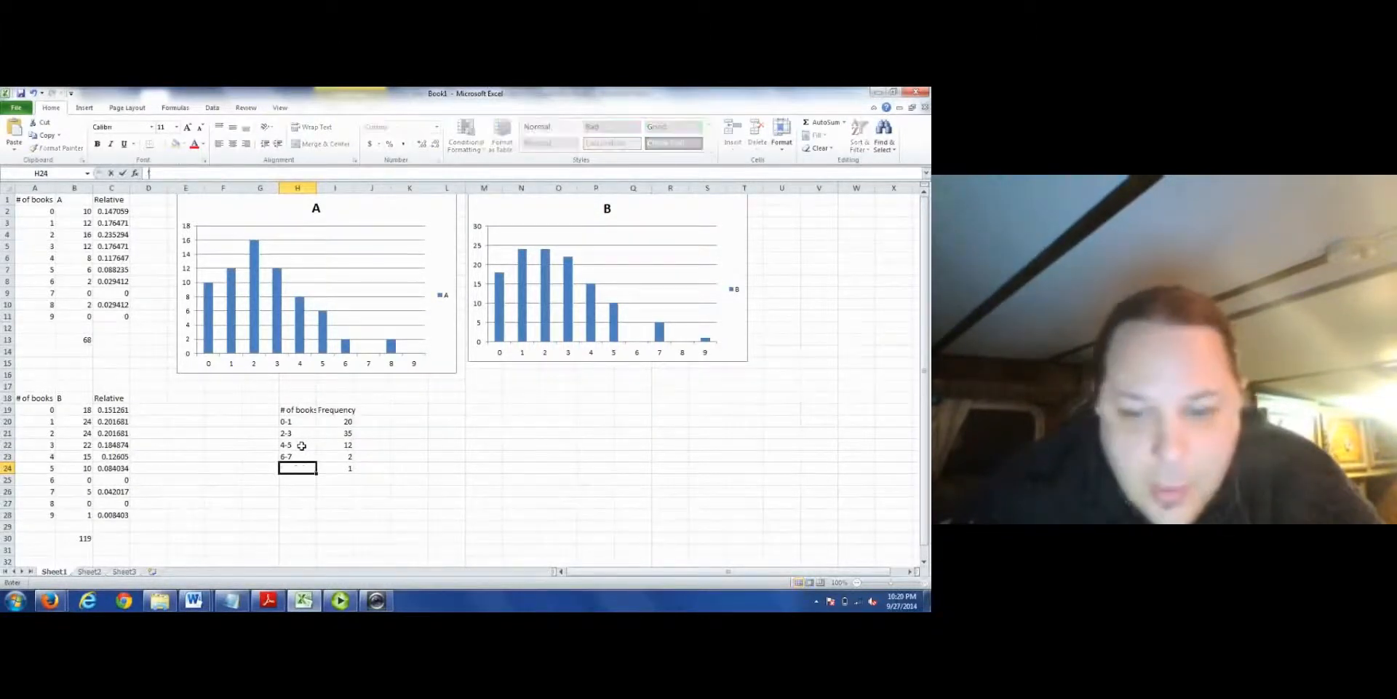
type("7-8")
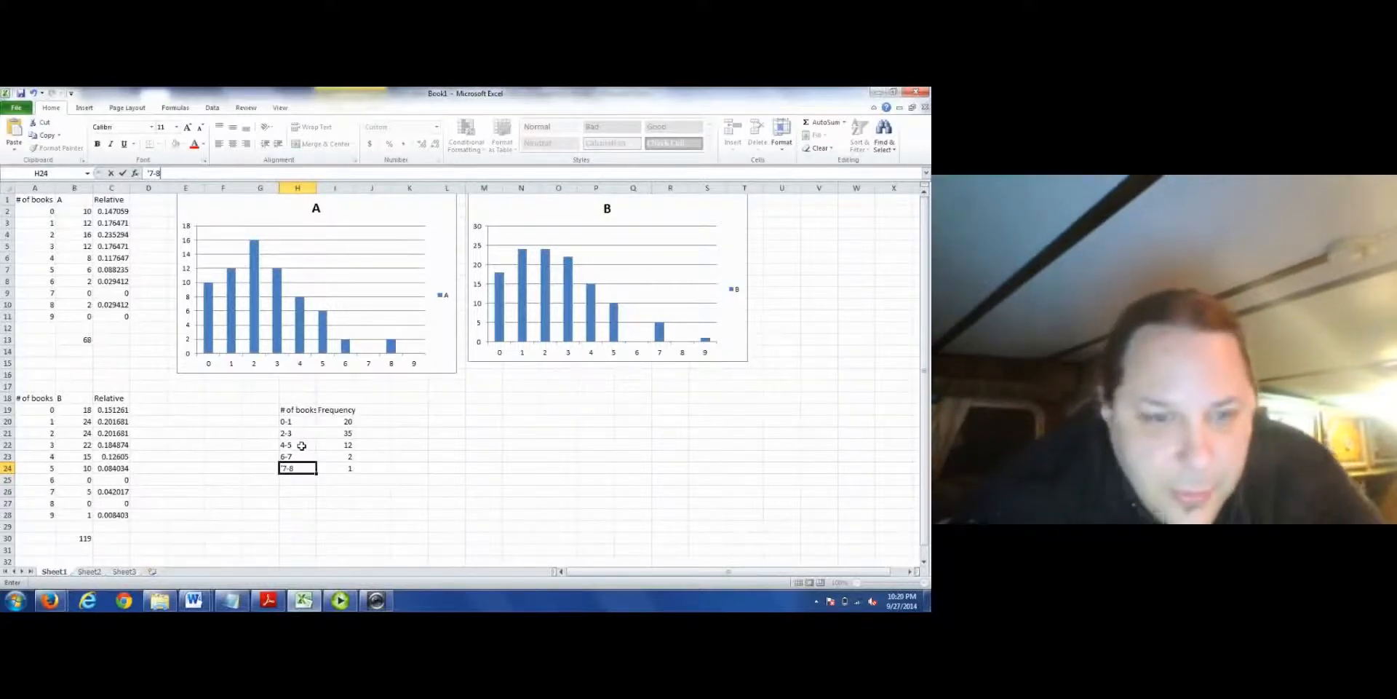
key("Return")
key("alt+Tab")
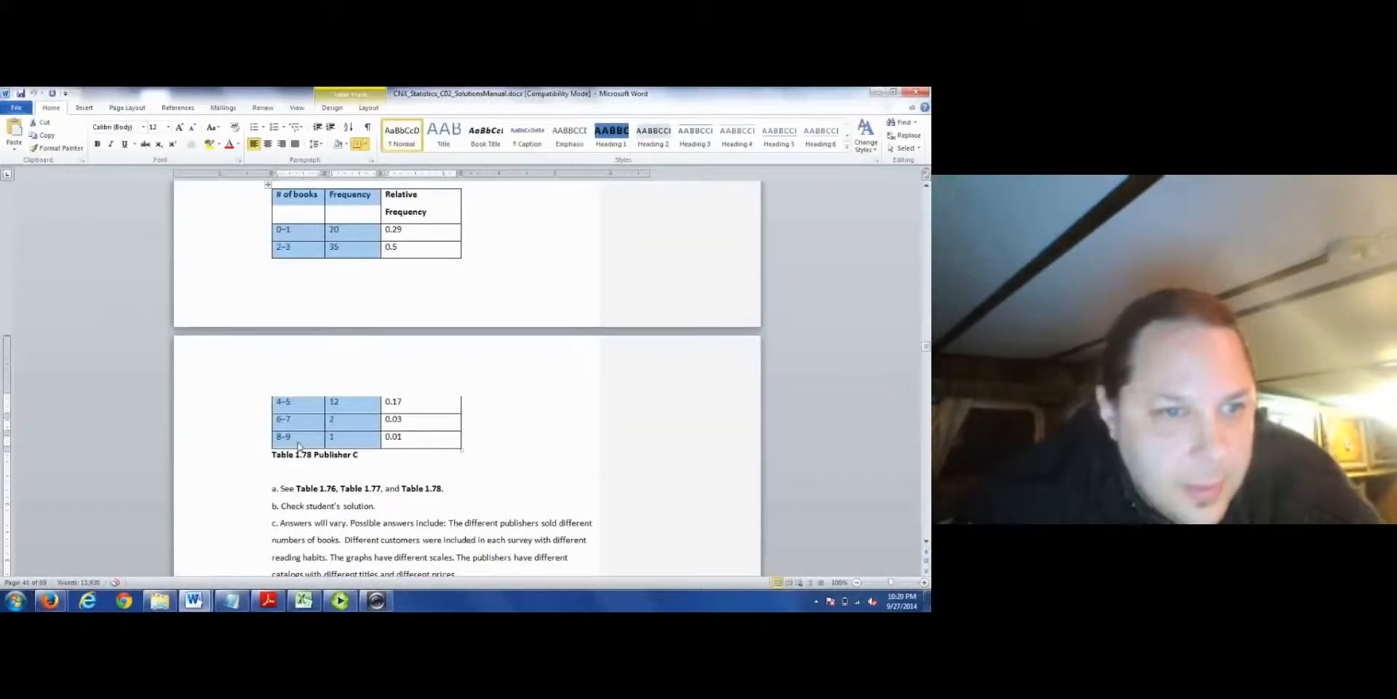
left_click(299, 447)
key("alt+Tab")
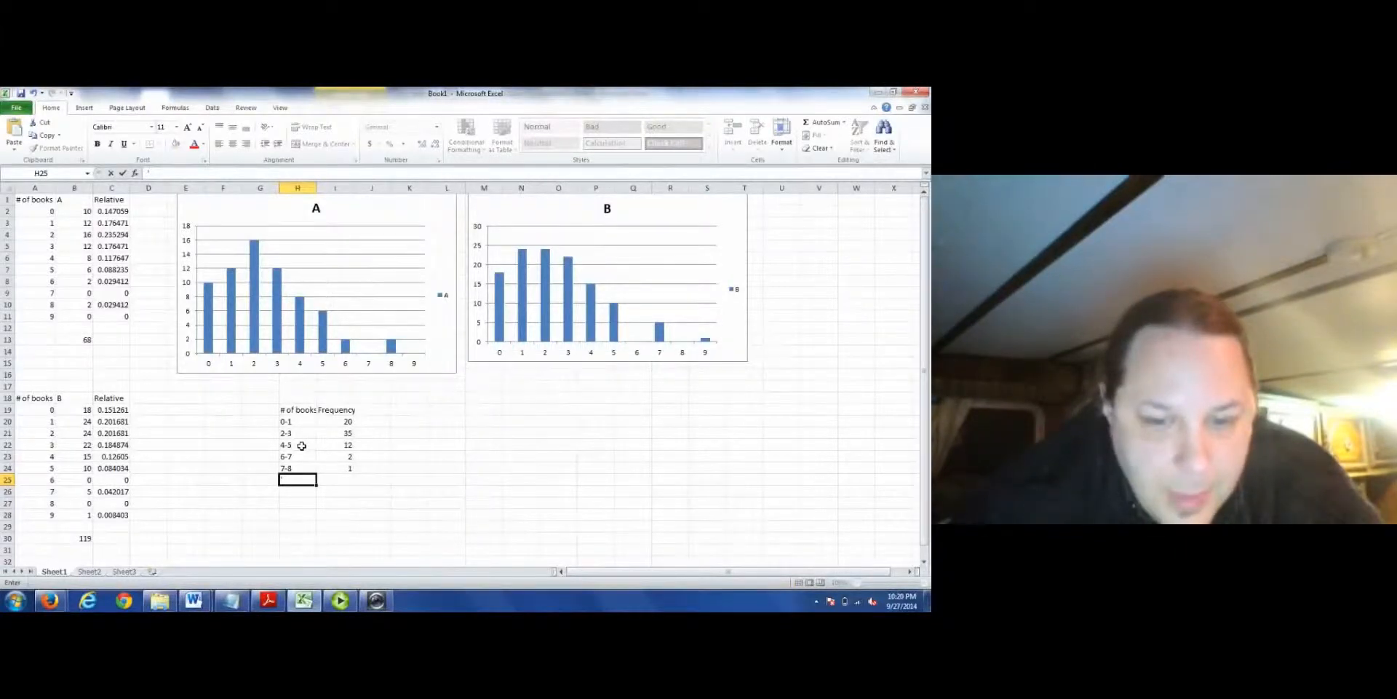
type("8-9")
key("ctrl+Return")
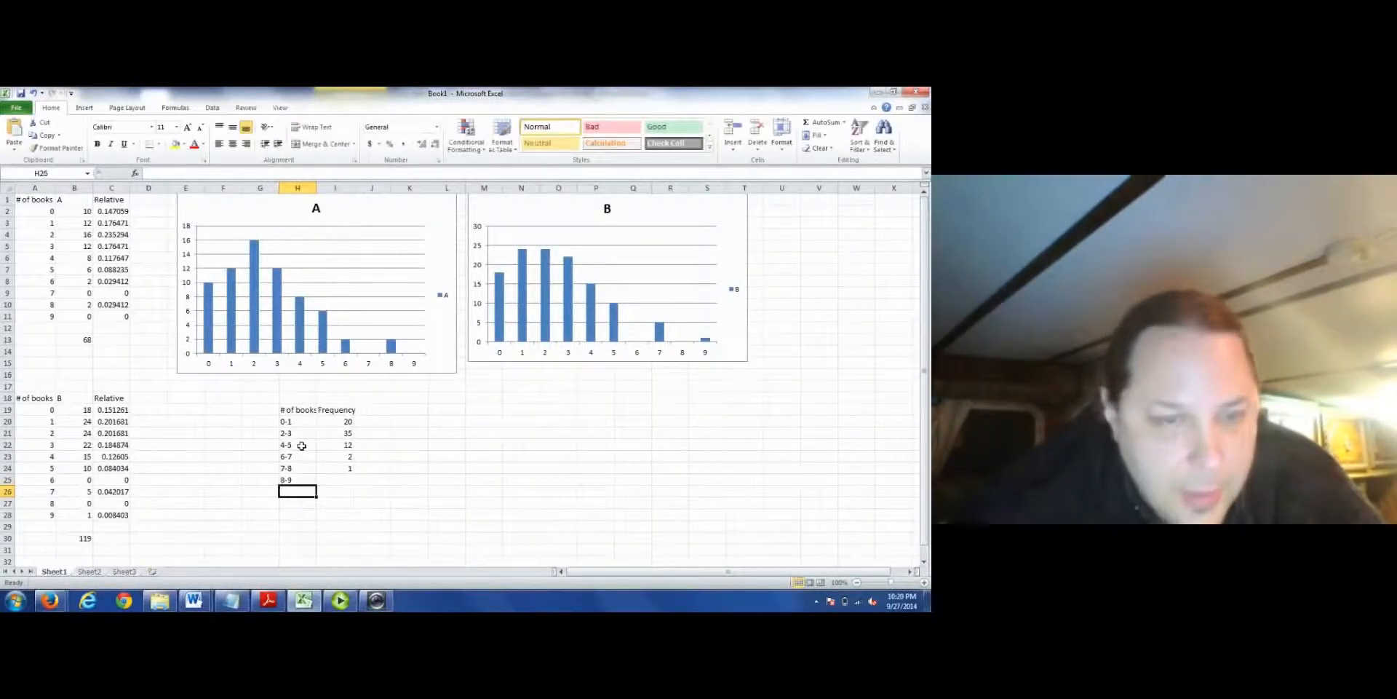
- Compare the last ranges with the Word table, and move the 8-9 range from H25 up to H24, overwriting 7-8
key("alt+Tab")
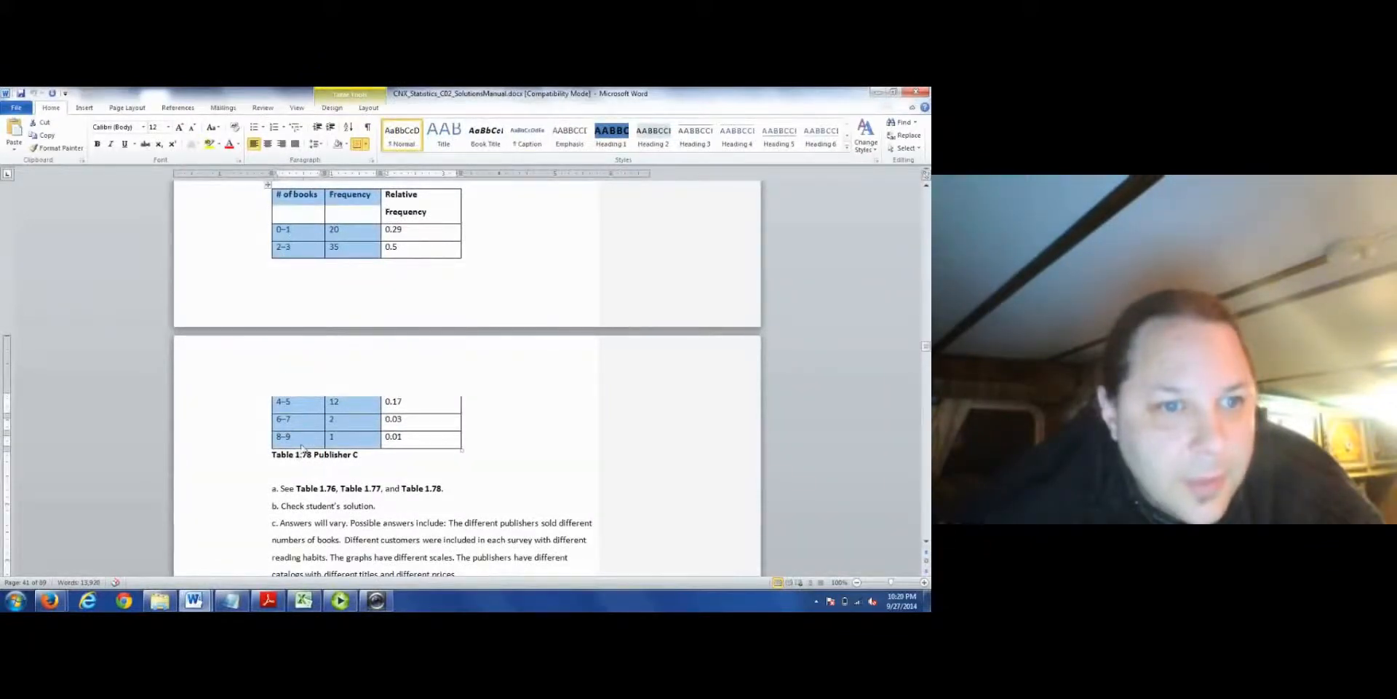
key("alt+Tab")
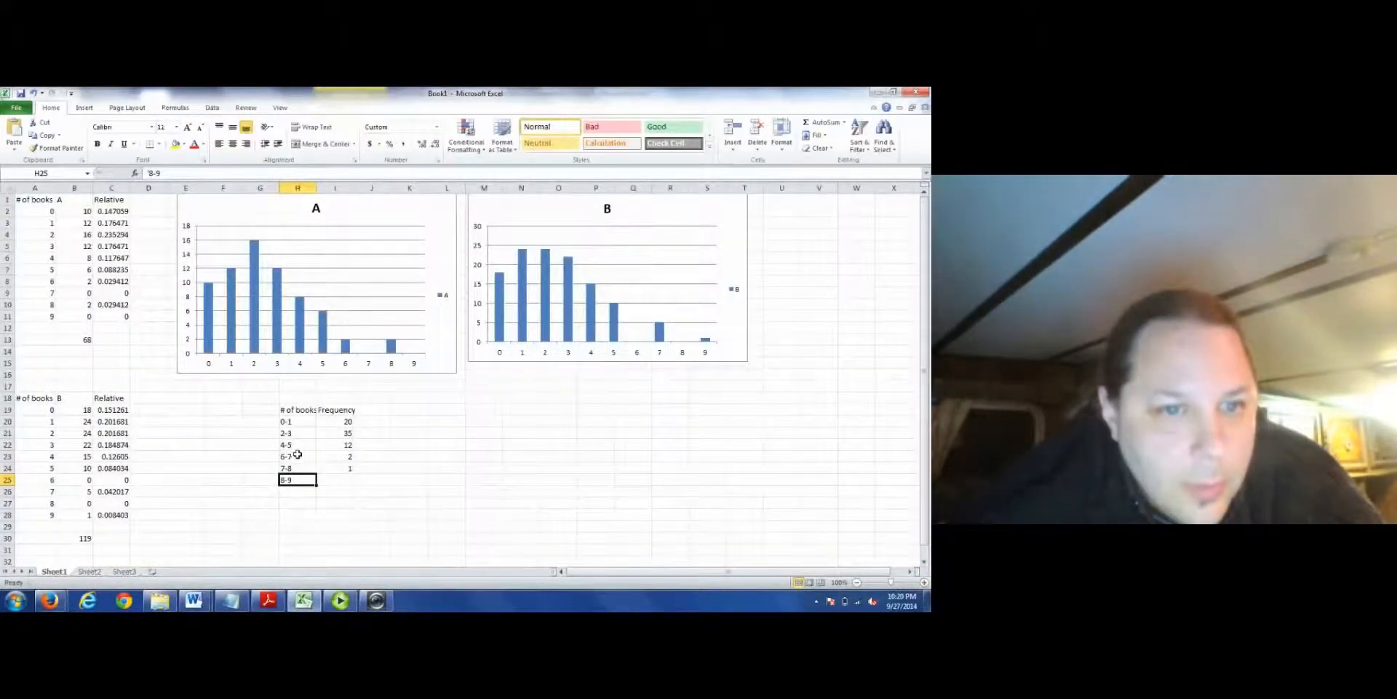
left_click(305, 471)
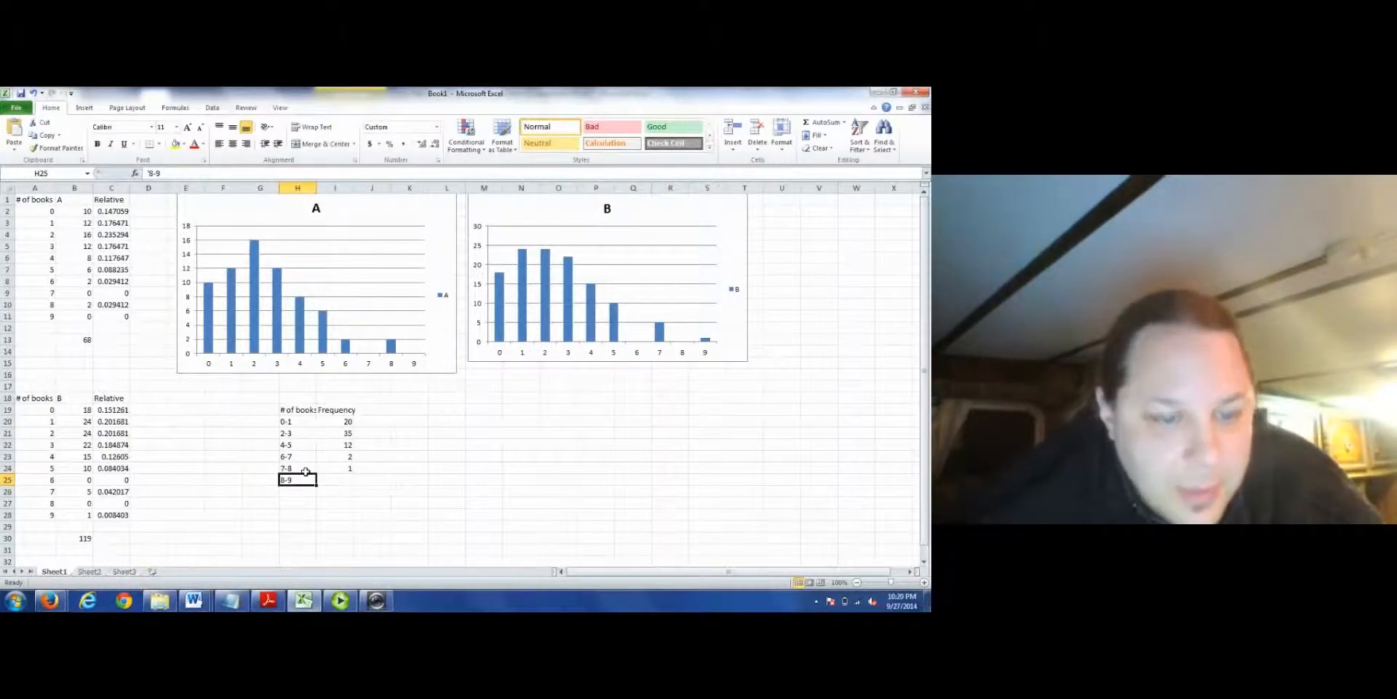
left_click_drag(305, 474, 306, 470)
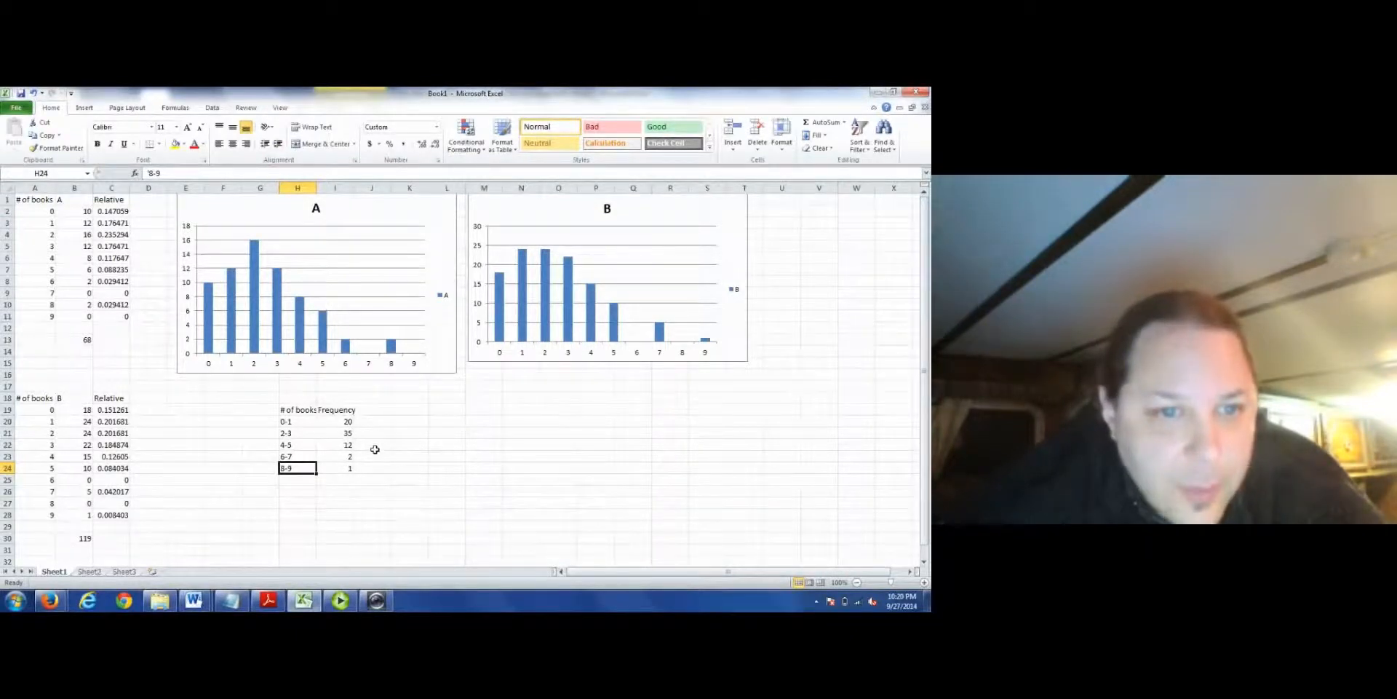
- Check the Publisher C table in Word once more, and rename the Frequency header in I19 to C
key("alt+Tab")
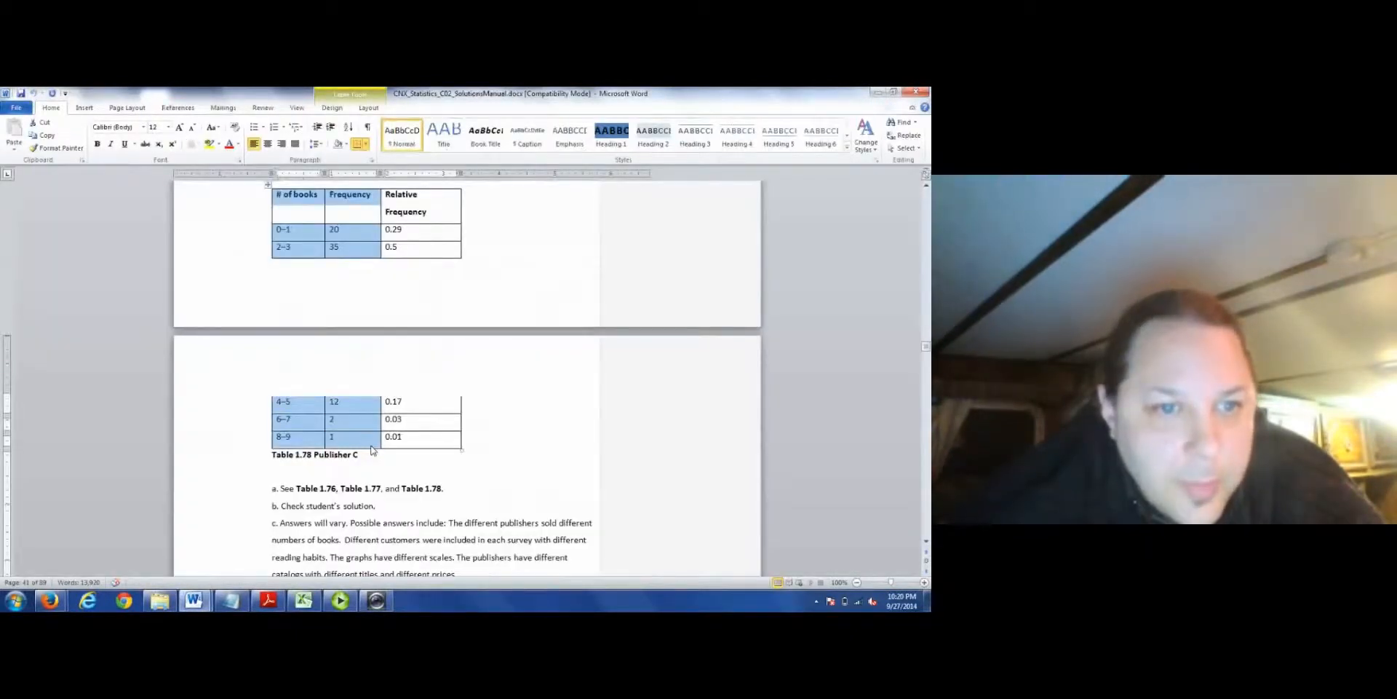
key("alt+Tab")
left_click(331, 412)
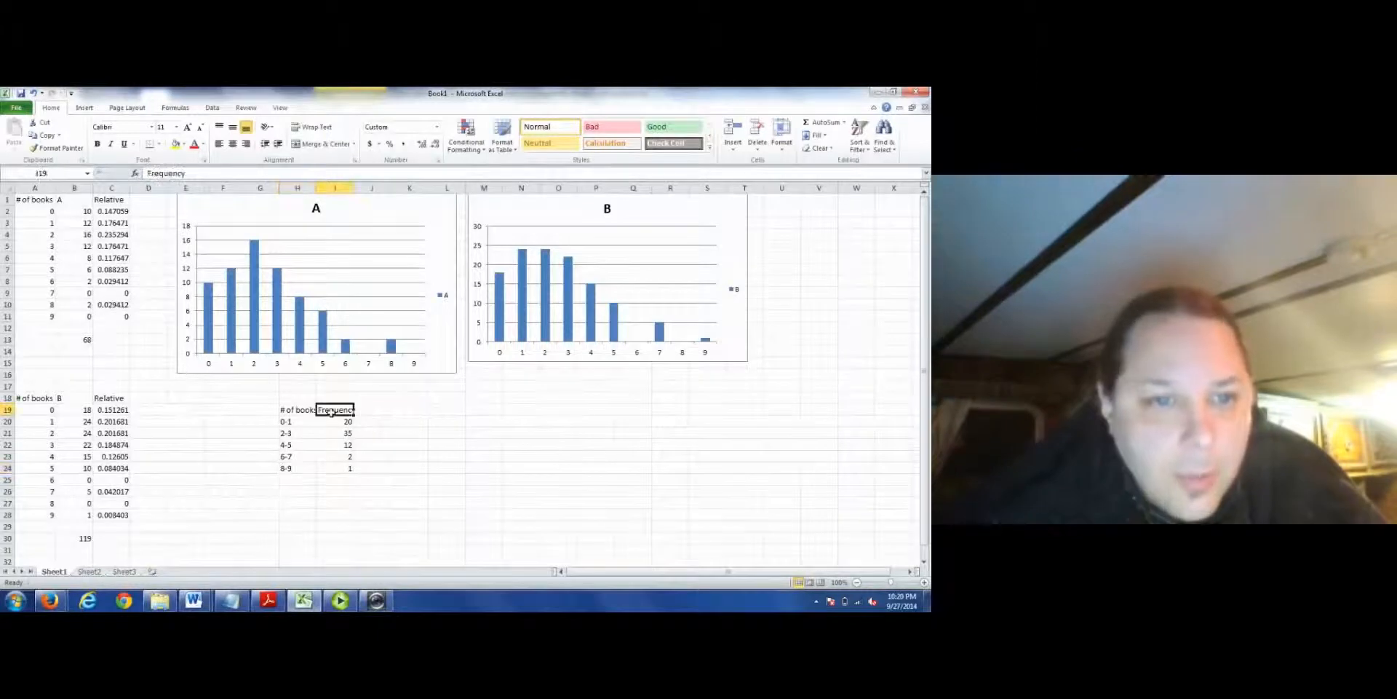
type("C")
key("ctrl+Return")
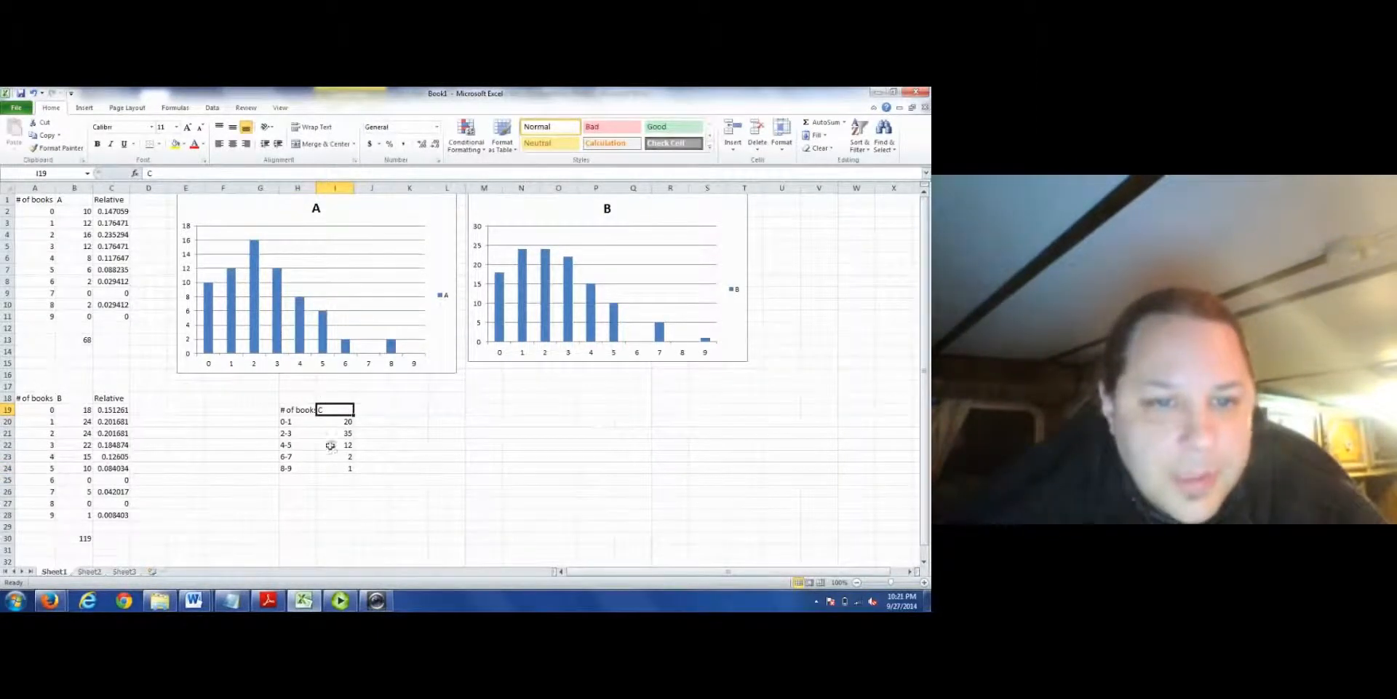
- Total the Publisher C frequencies I20:I24 with a SUM formula in cell I26
key("Down")
key("Down")
key("Down")
key("Down")
key("Down")
key("Down")
key("Down")
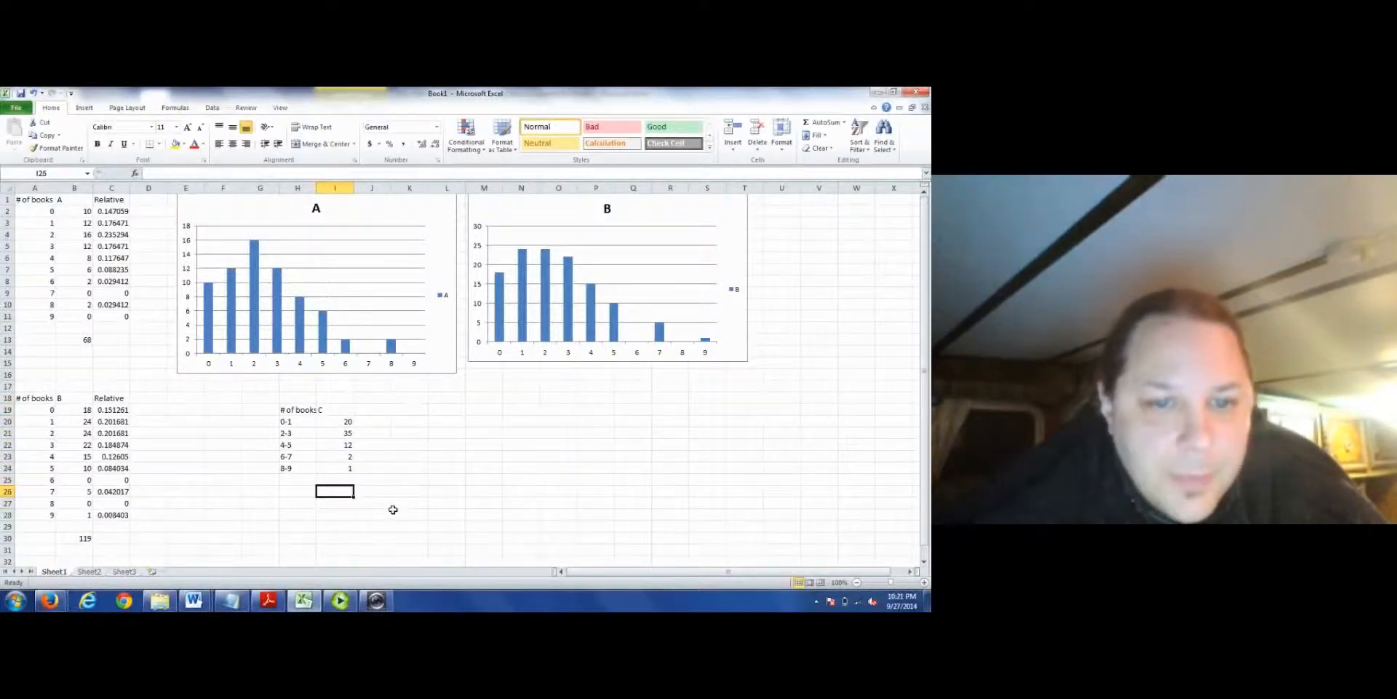
type("=sum")
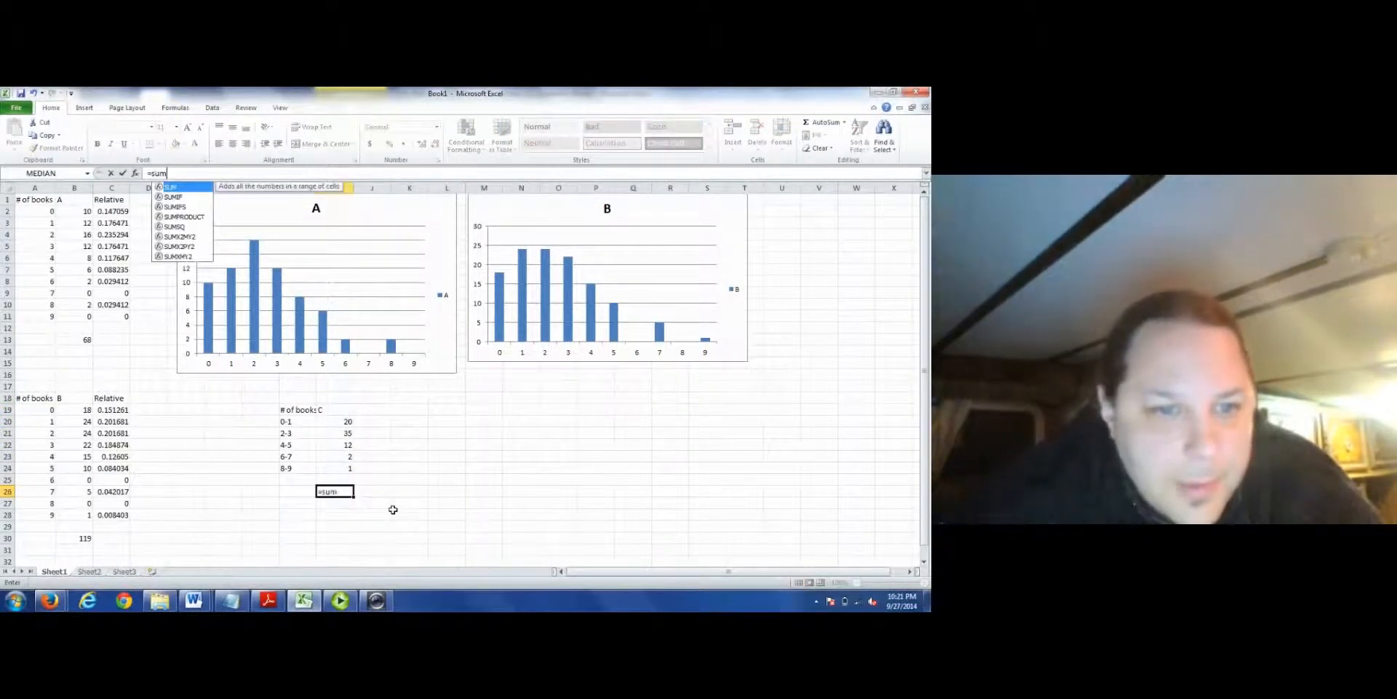
type("(")
key("ctrl+Up")
key("ctrl+shift+Up")
key("shift+Down")
key("Return")
- Calculate the relative frequency for the 0-1 range in J20 by dividing I20 by the total in I26
key("Up")
key("Up")
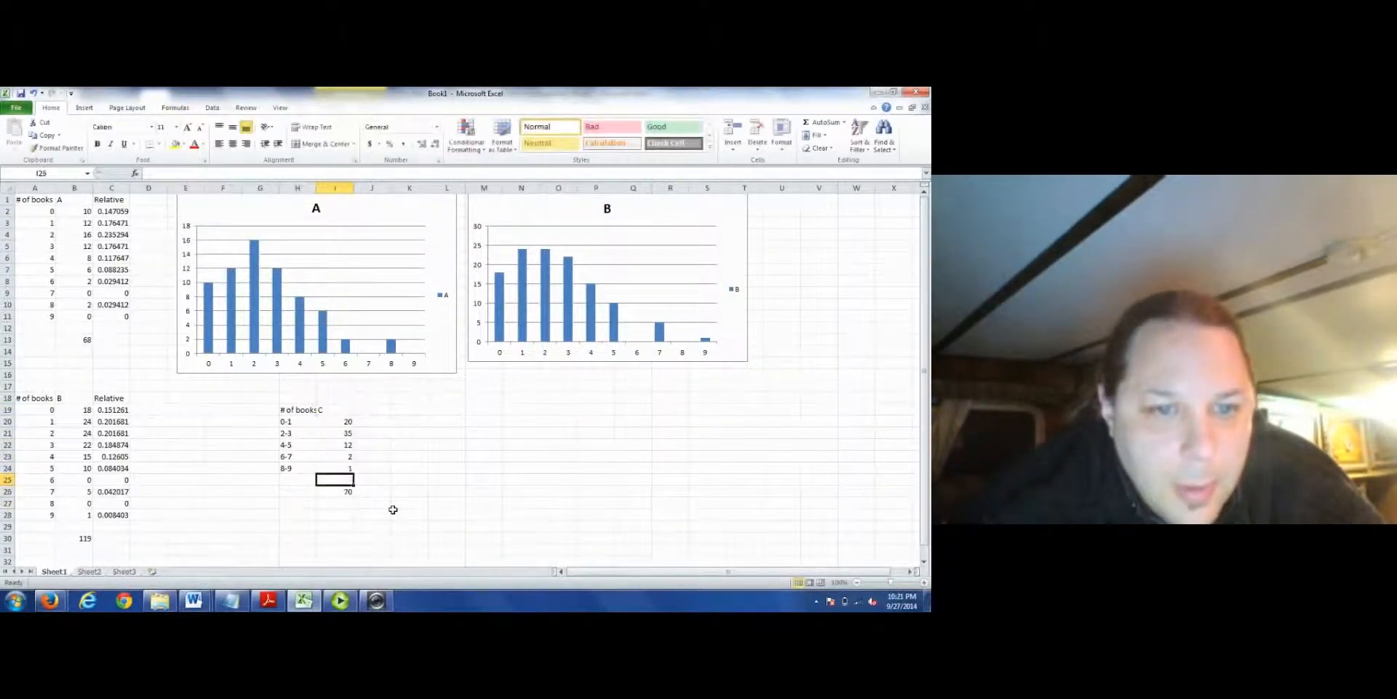
key("Up")
key("Up")
key("Up")
key("Up")
key("Up")
key("Right")
type("=")
key("Left")
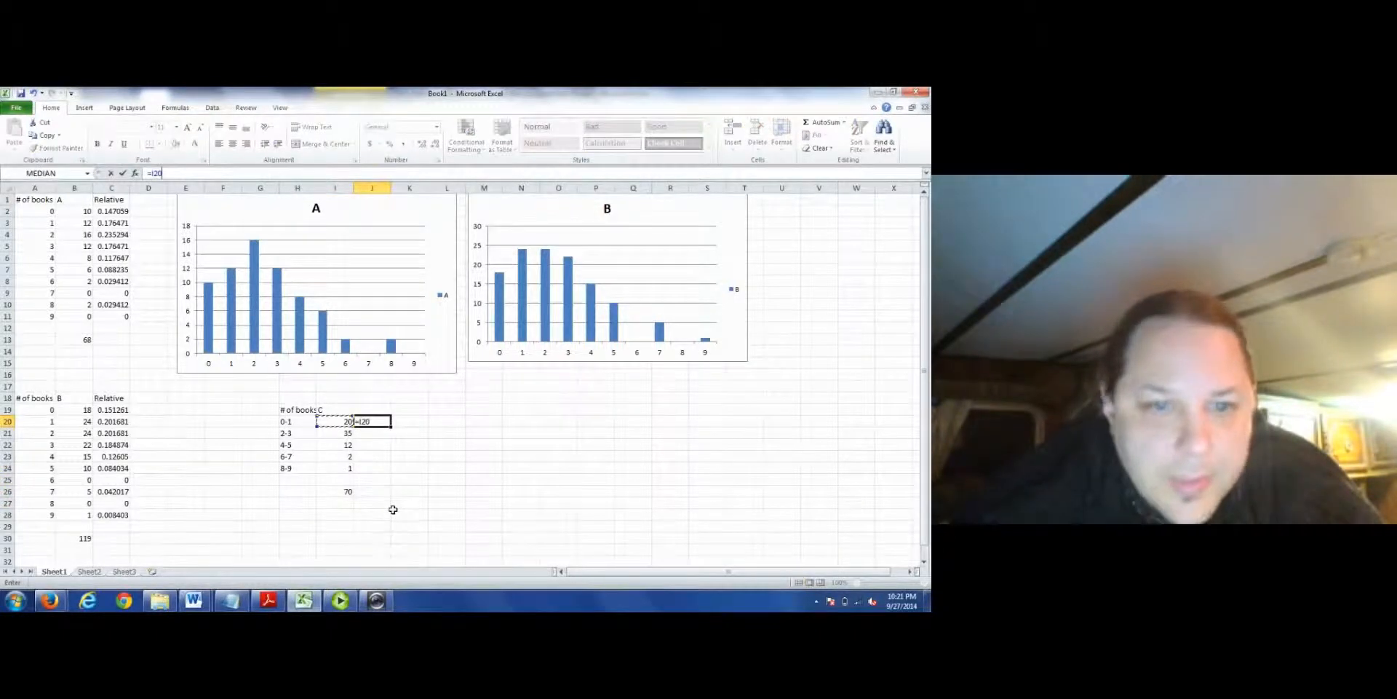
type("/I26")
key("Return")
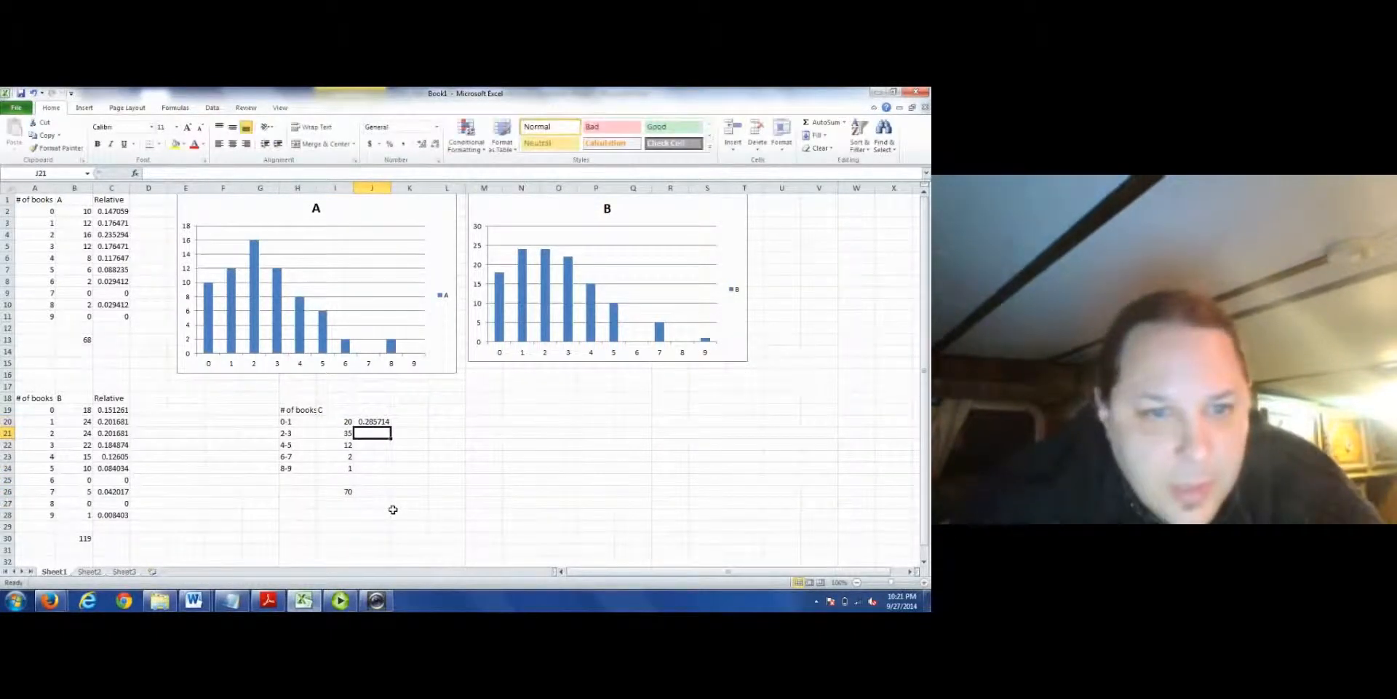
- Copy the relative frequency formula from J20 down through J23 for the Publisher C ranges 2-3 to 6-7
key("Up")
key("ctrl+c")
key("Down")
key("Down")
key("Down")
key("Down")
key("ctrl+shift+Up")
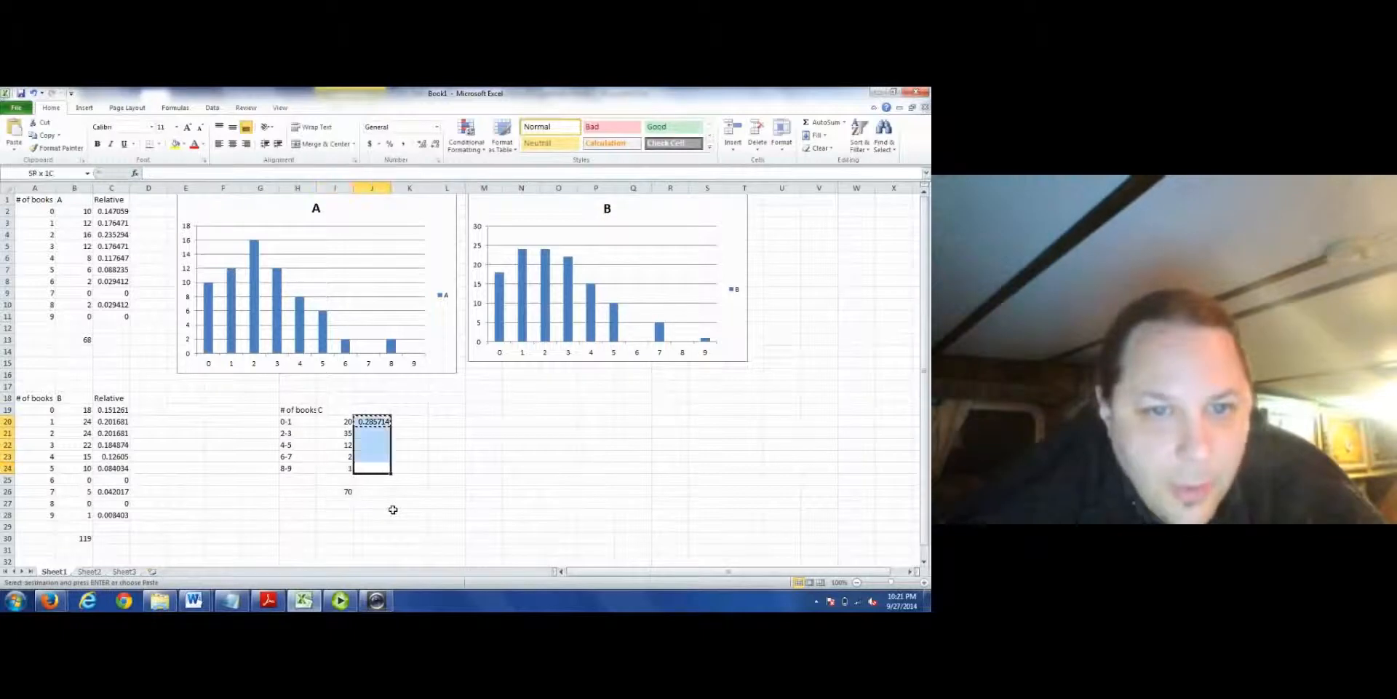
key("ctrl+v")
key("BackSpace")
key("Up")
key("Up")
key("Up")
key("Up")
key("Up")
- Copy the relative frequency formula from J23 into J24 for the 8-9 range
key("Down")
key("Down")
key("Down")
key("Down")
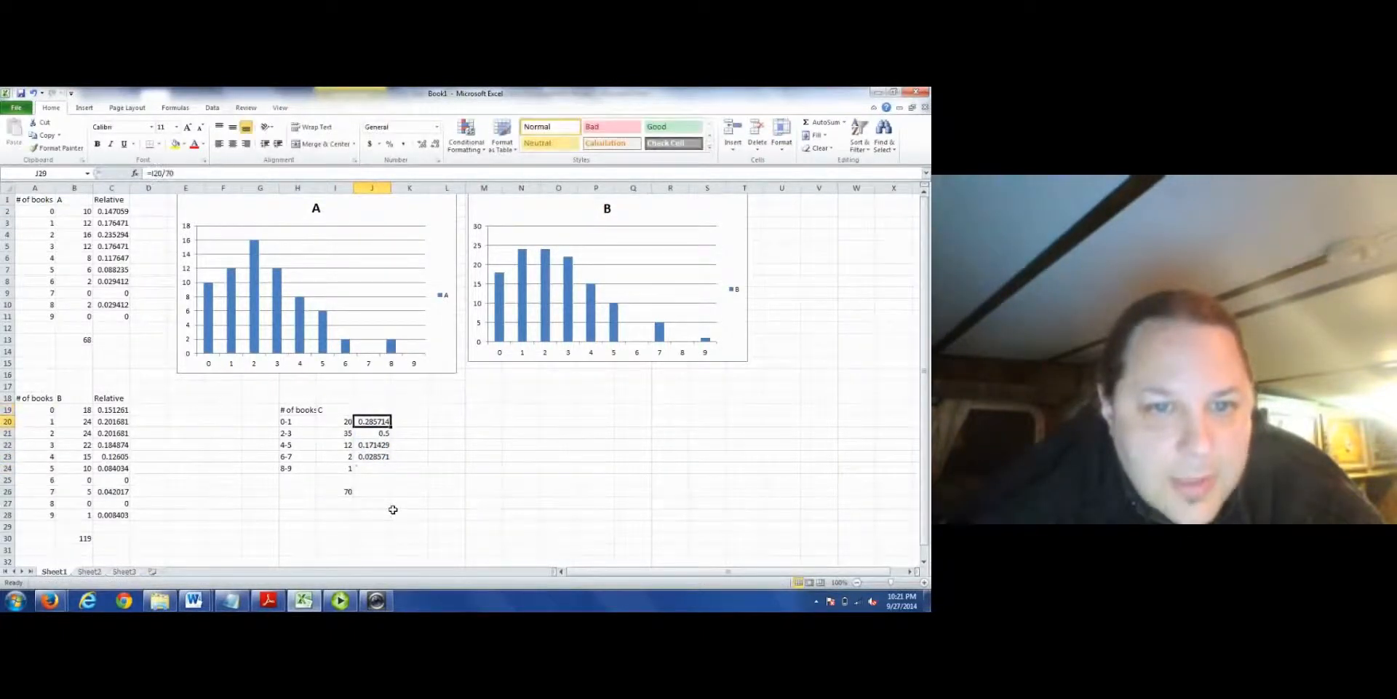
key("ctrl+c")
key("Down")
key("ctrl+v")
key("Escape")
- Add the header Relative in J19 above the Publisher C relative frequencies
key("Up")
key("Up")
key("Up")
key("Up")
key("Up")
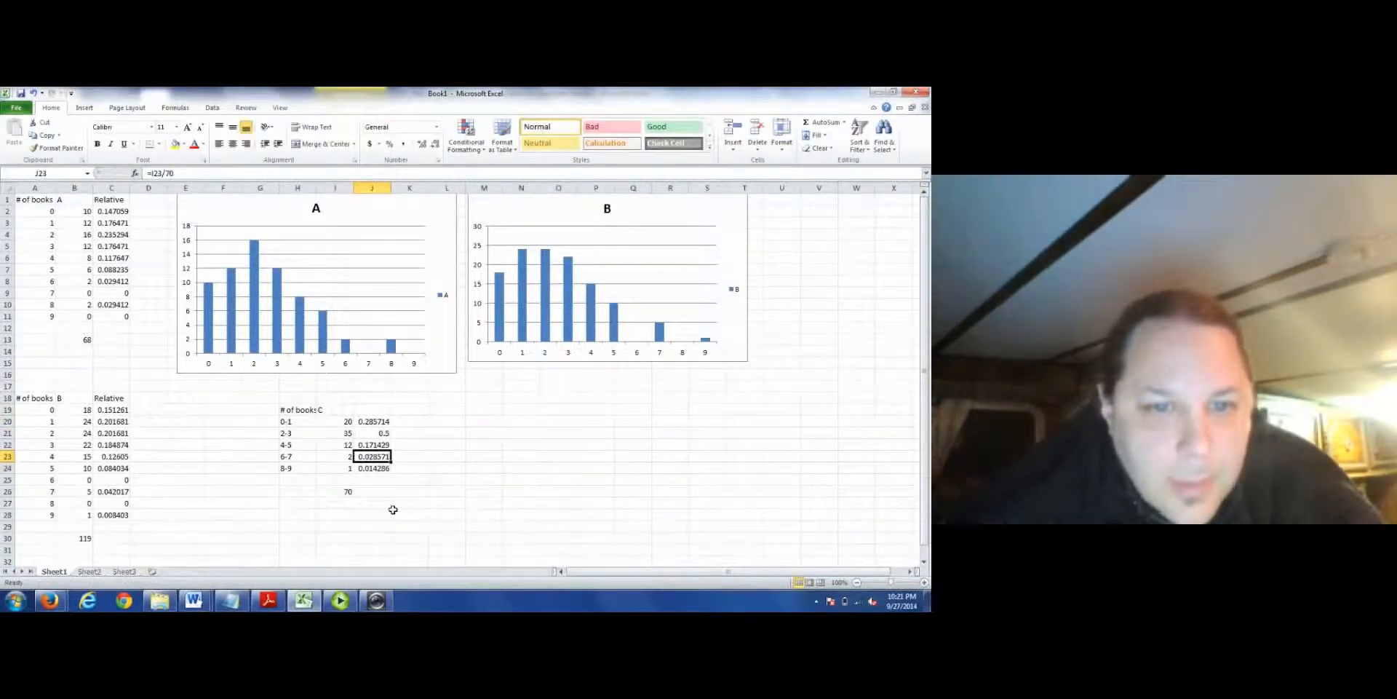
type("Relative")
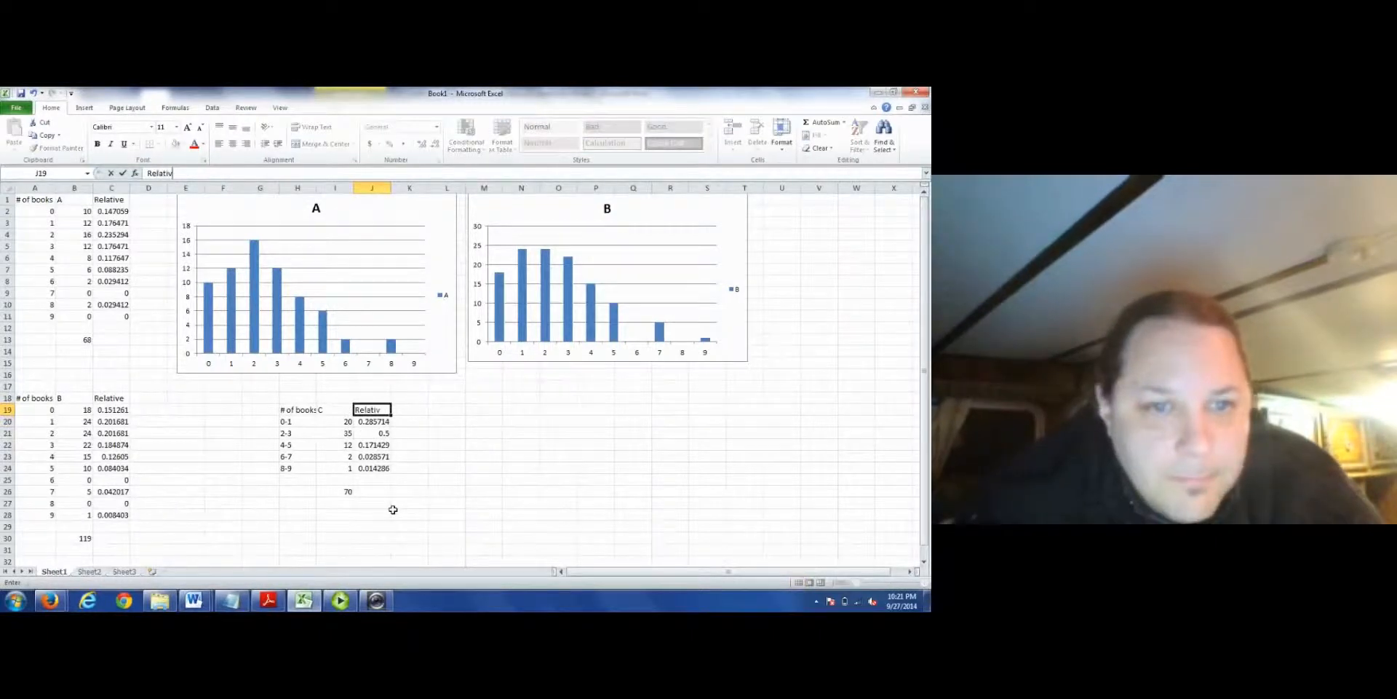
key("Return")
- Insert a clustered column chart of the Publisher C frequencies I19:I24 and place it below chart B, beside the C table
key("Up")
key("Left")
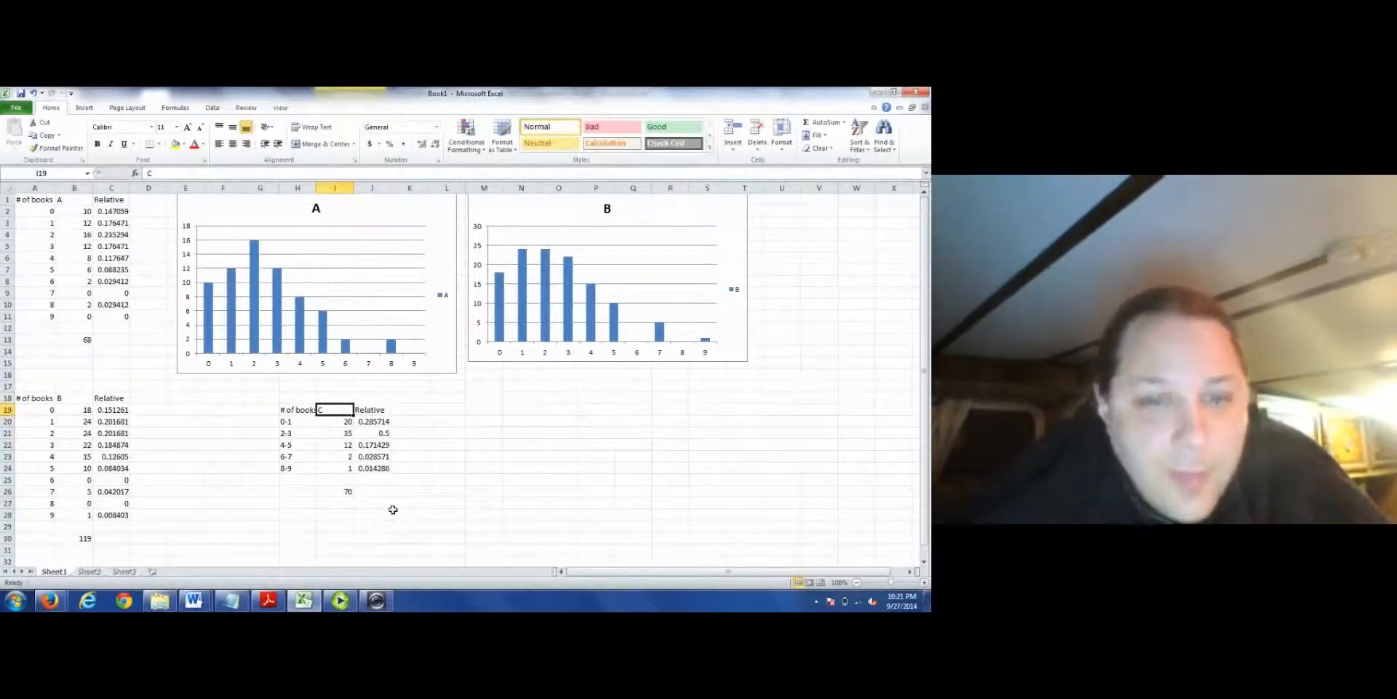
left_click_drag(338, 412, 341, 469)
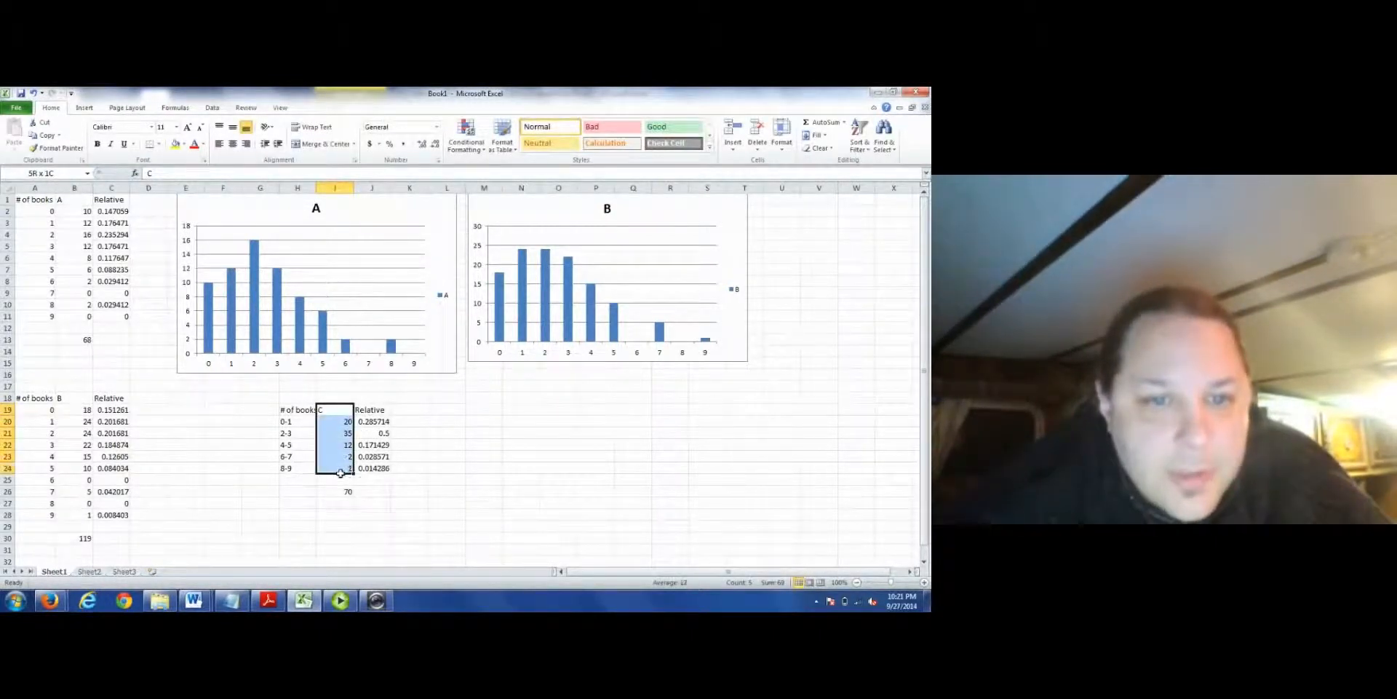
left_click(85, 109)
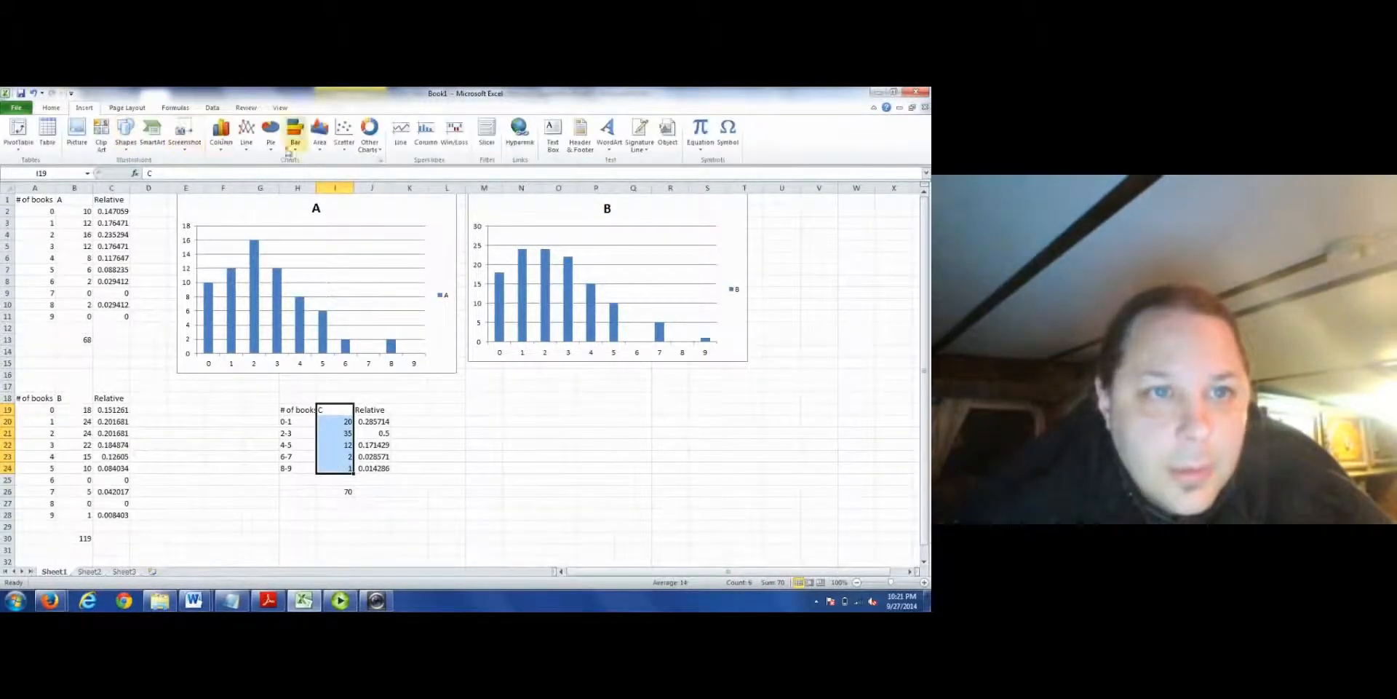
left_click(220, 133)
left_click(225, 182)
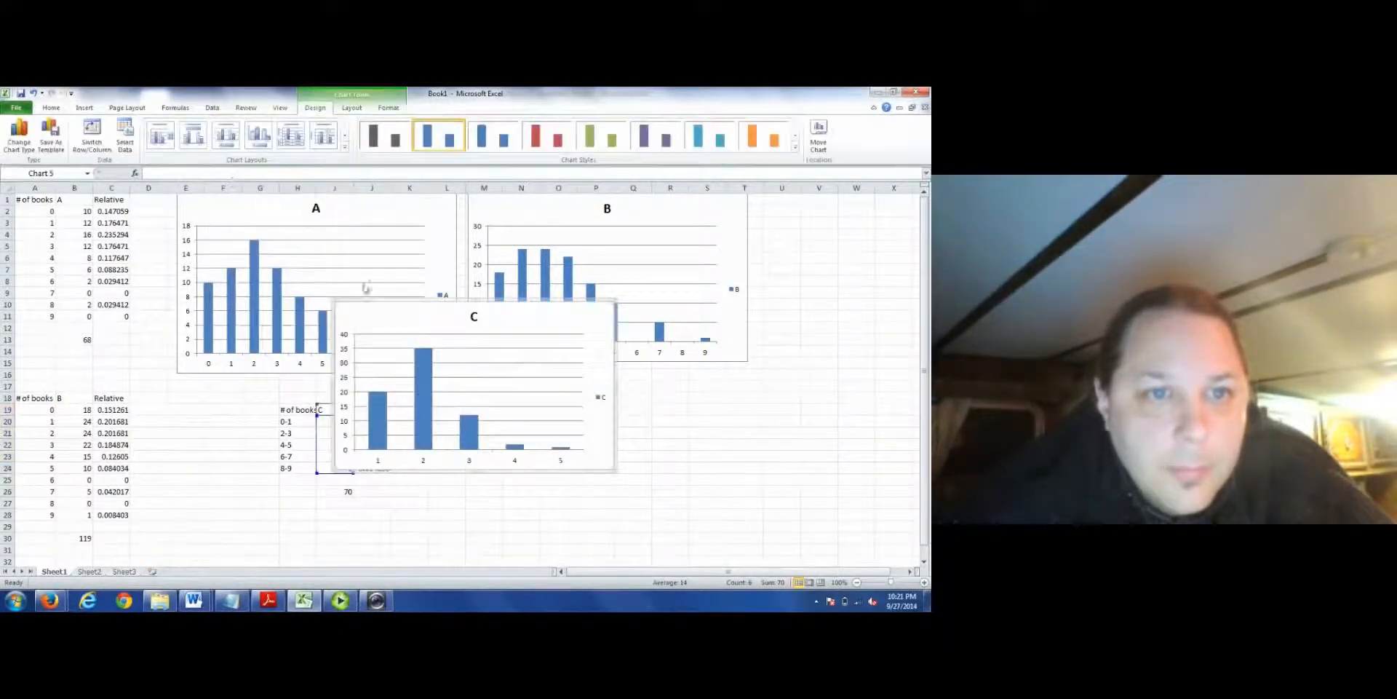
left_click_drag(540, 319, 637, 392)
- Set the horizontal axis labels of chart C to the book ranges in H20:H24
right_click(636, 393)
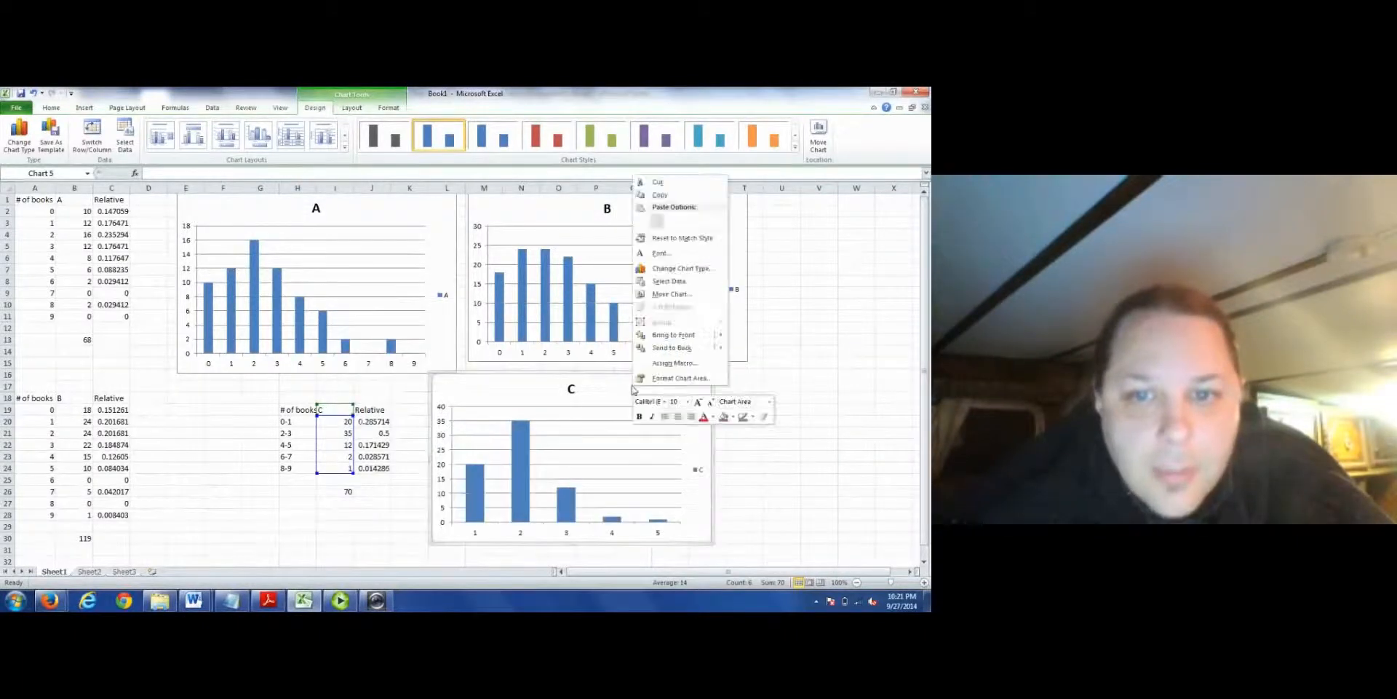
left_click(671, 281)
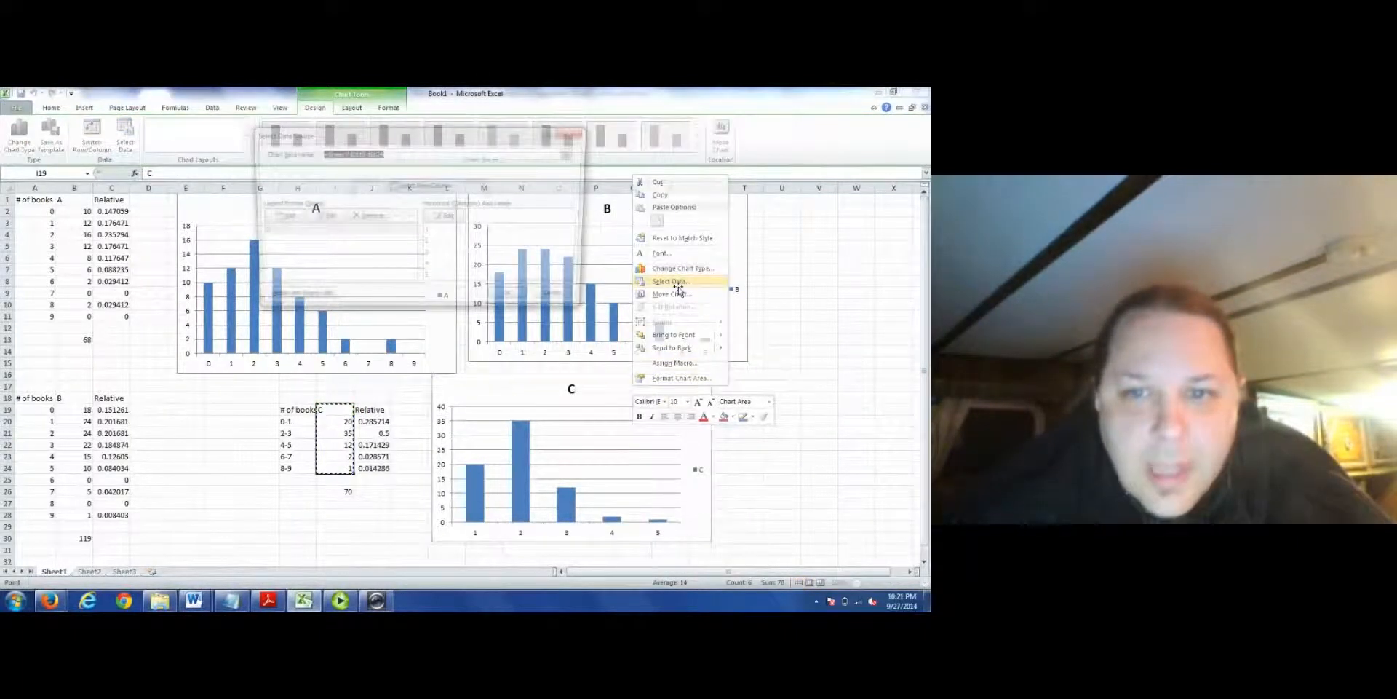
left_click(445, 216)
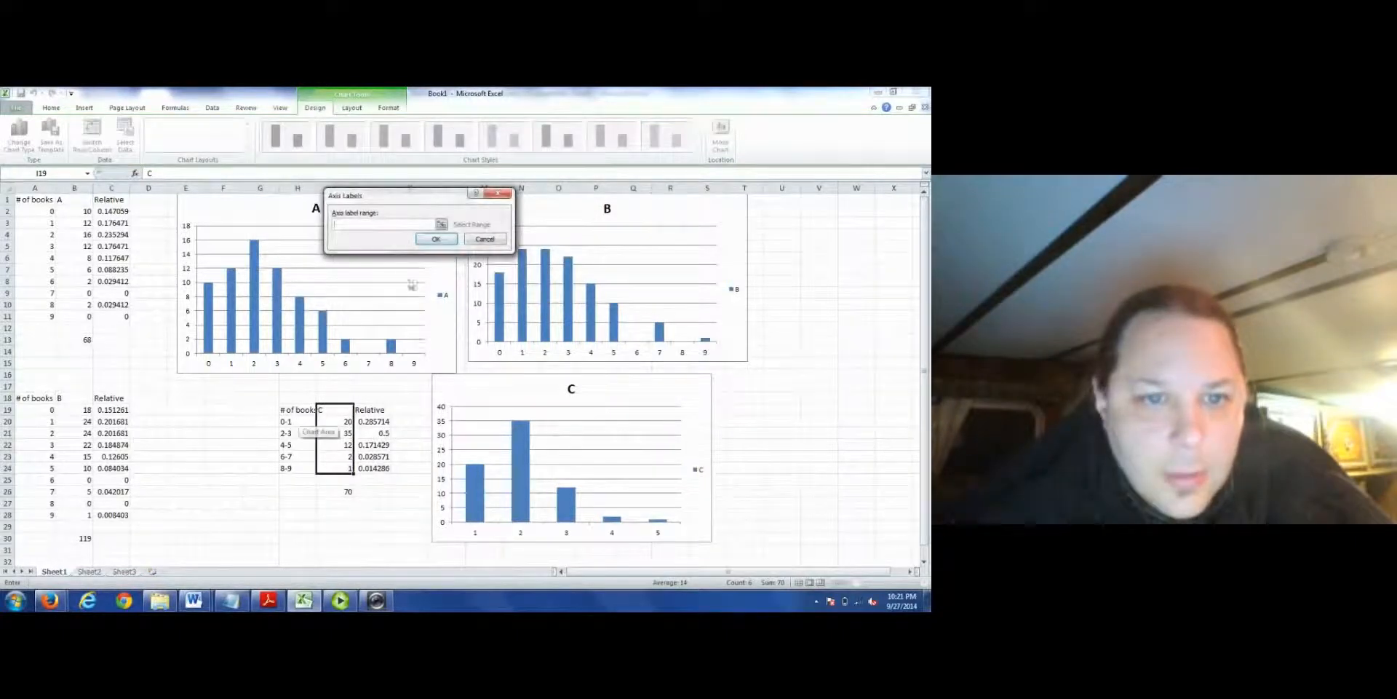
left_click_drag(285, 421, 295, 472)
left_click(431, 240)
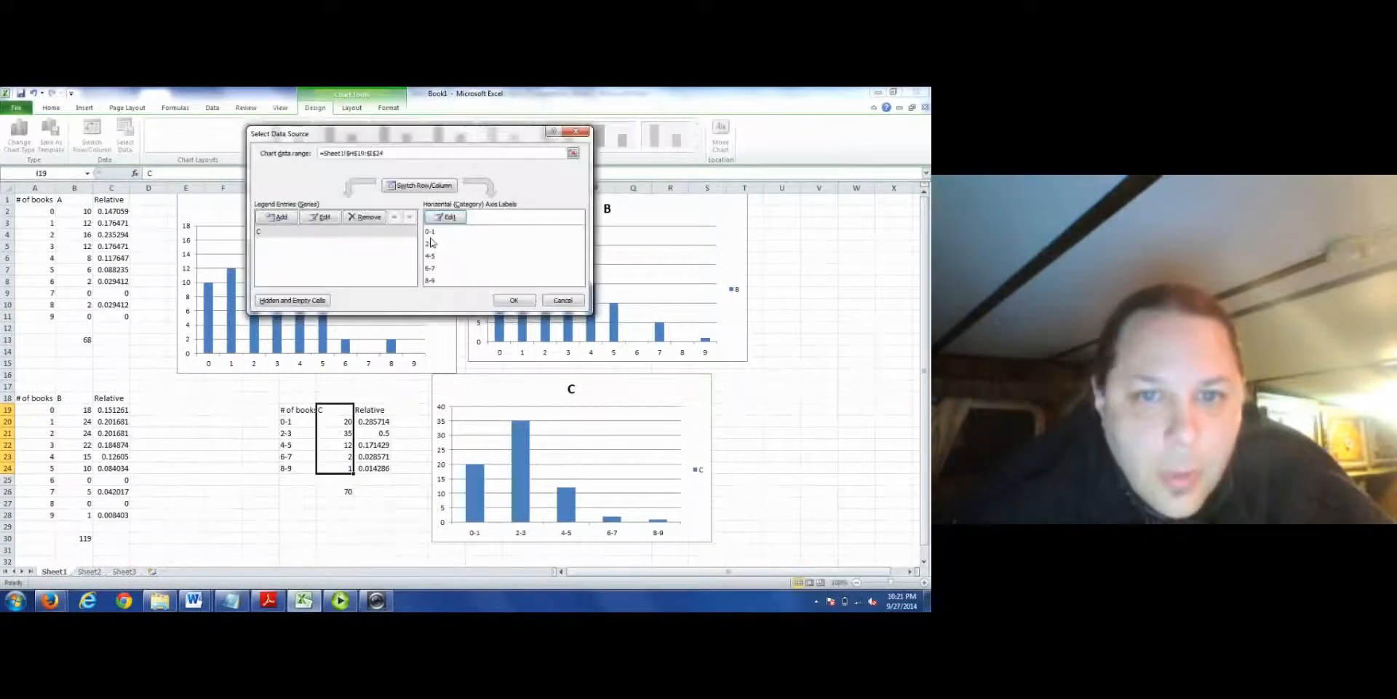
left_click(516, 298)
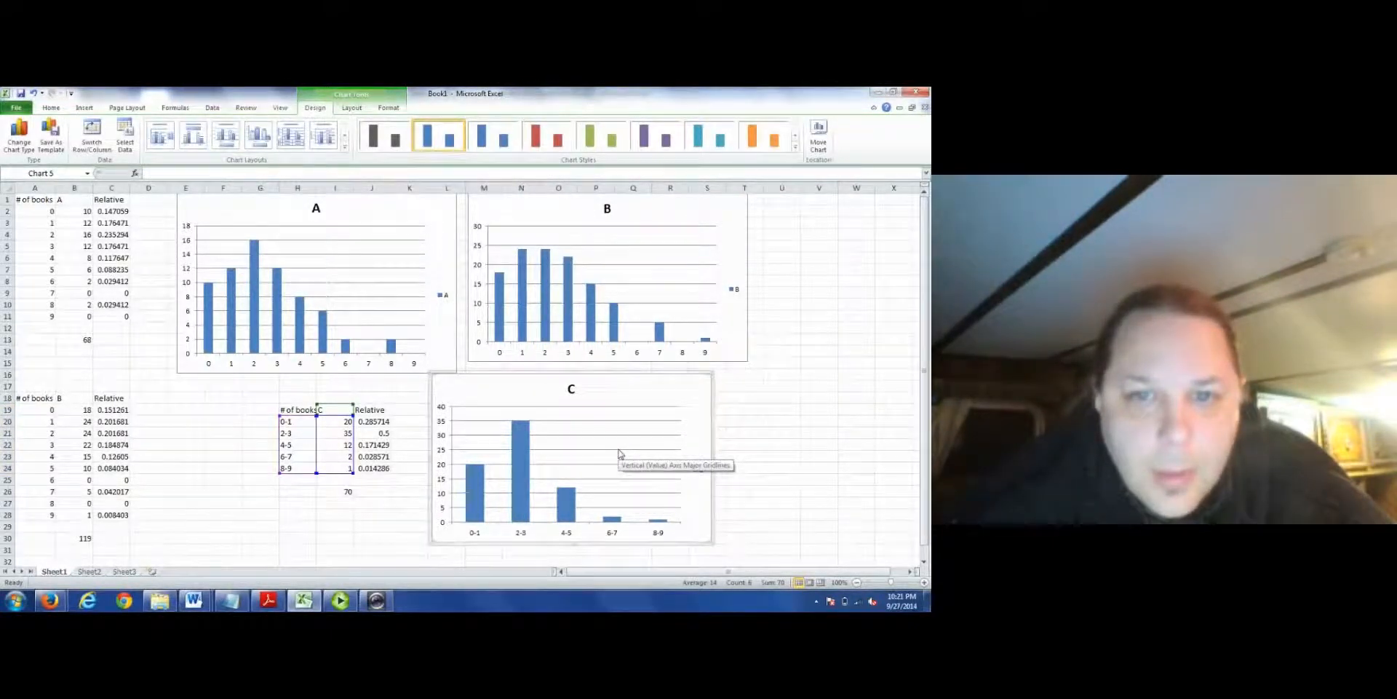
- Switch from Excel to another open window
key("alt+Tab")
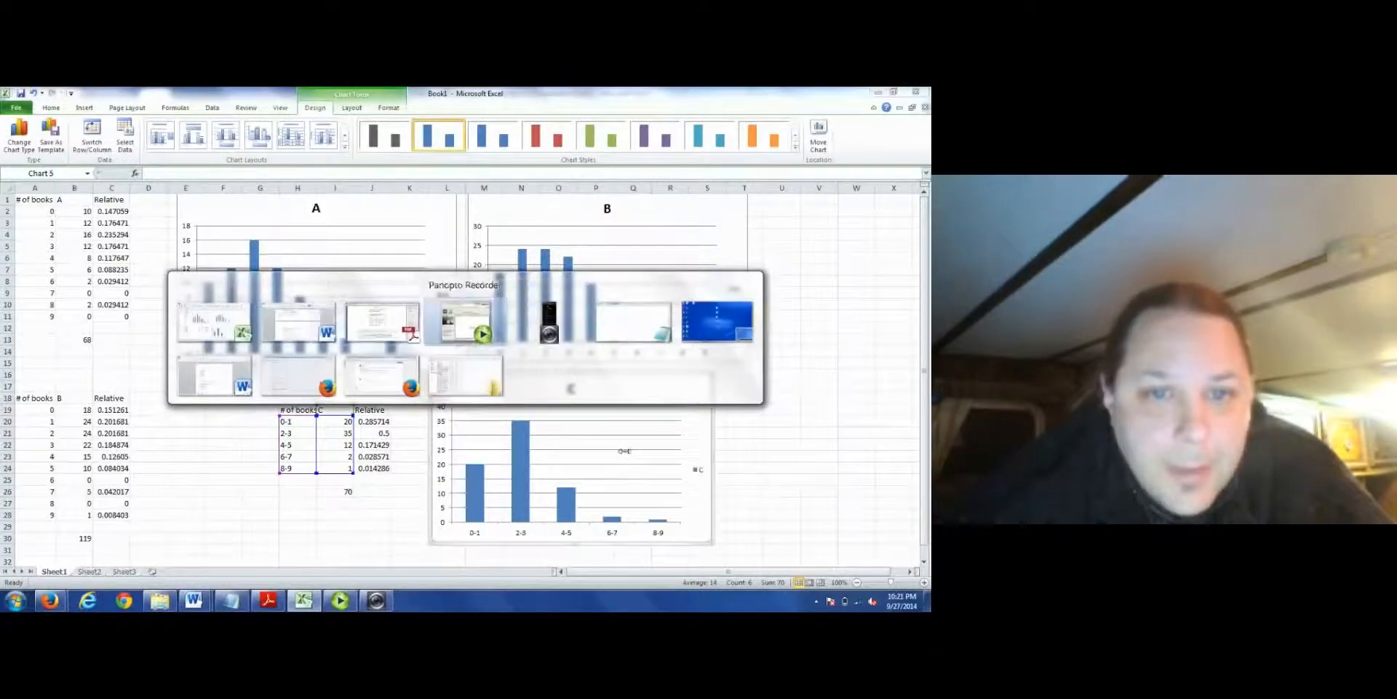